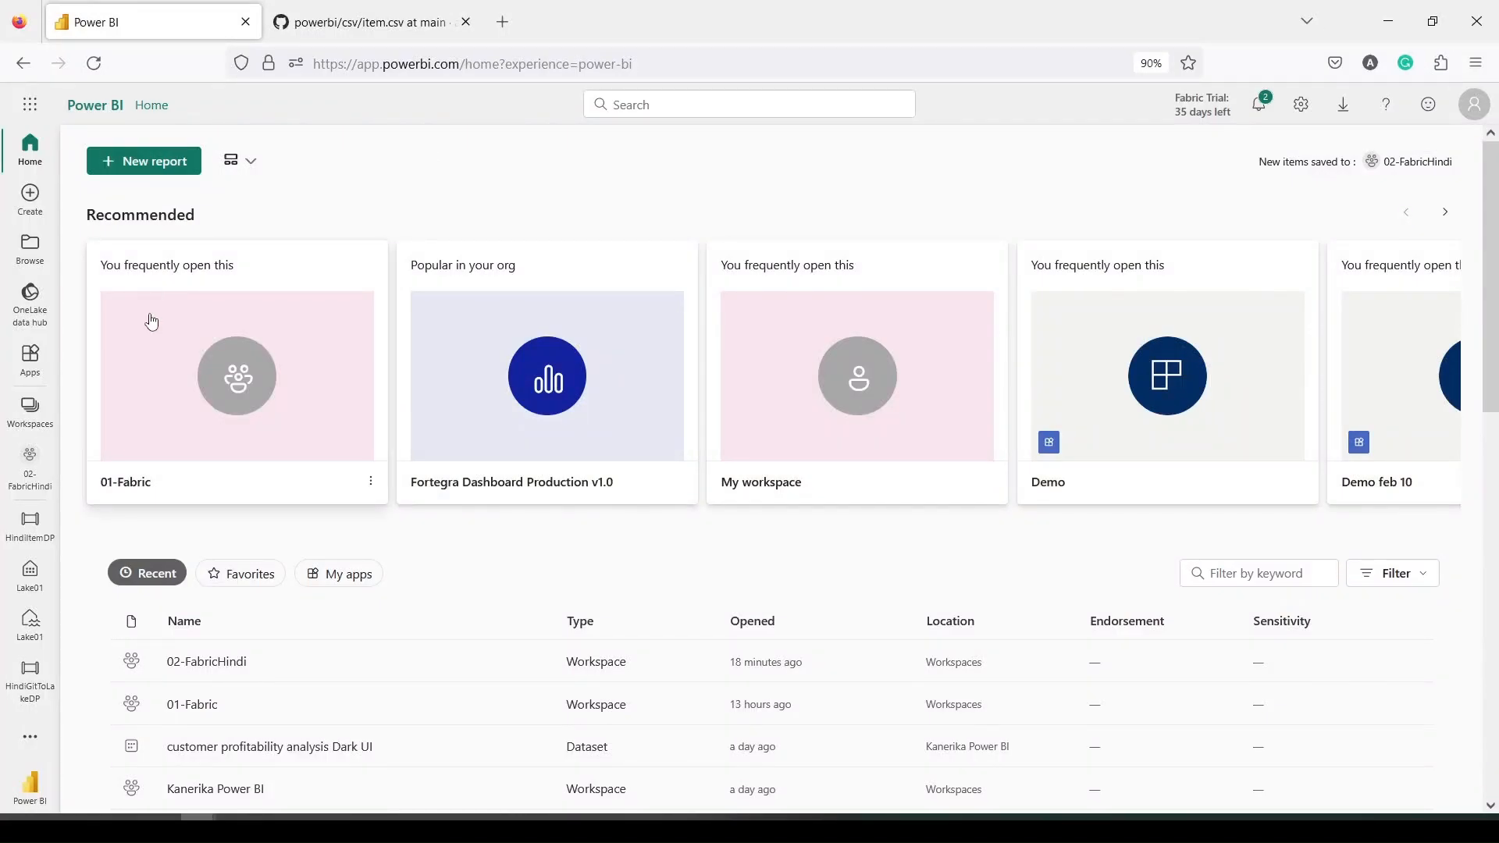
Open the 02-FabricHindi workspace
{"action": "left_click_drag", "start_coordinate": [467, 64], "coordinate": [313, 64]}
{"action": "left_click", "coordinate": [899, 30]}
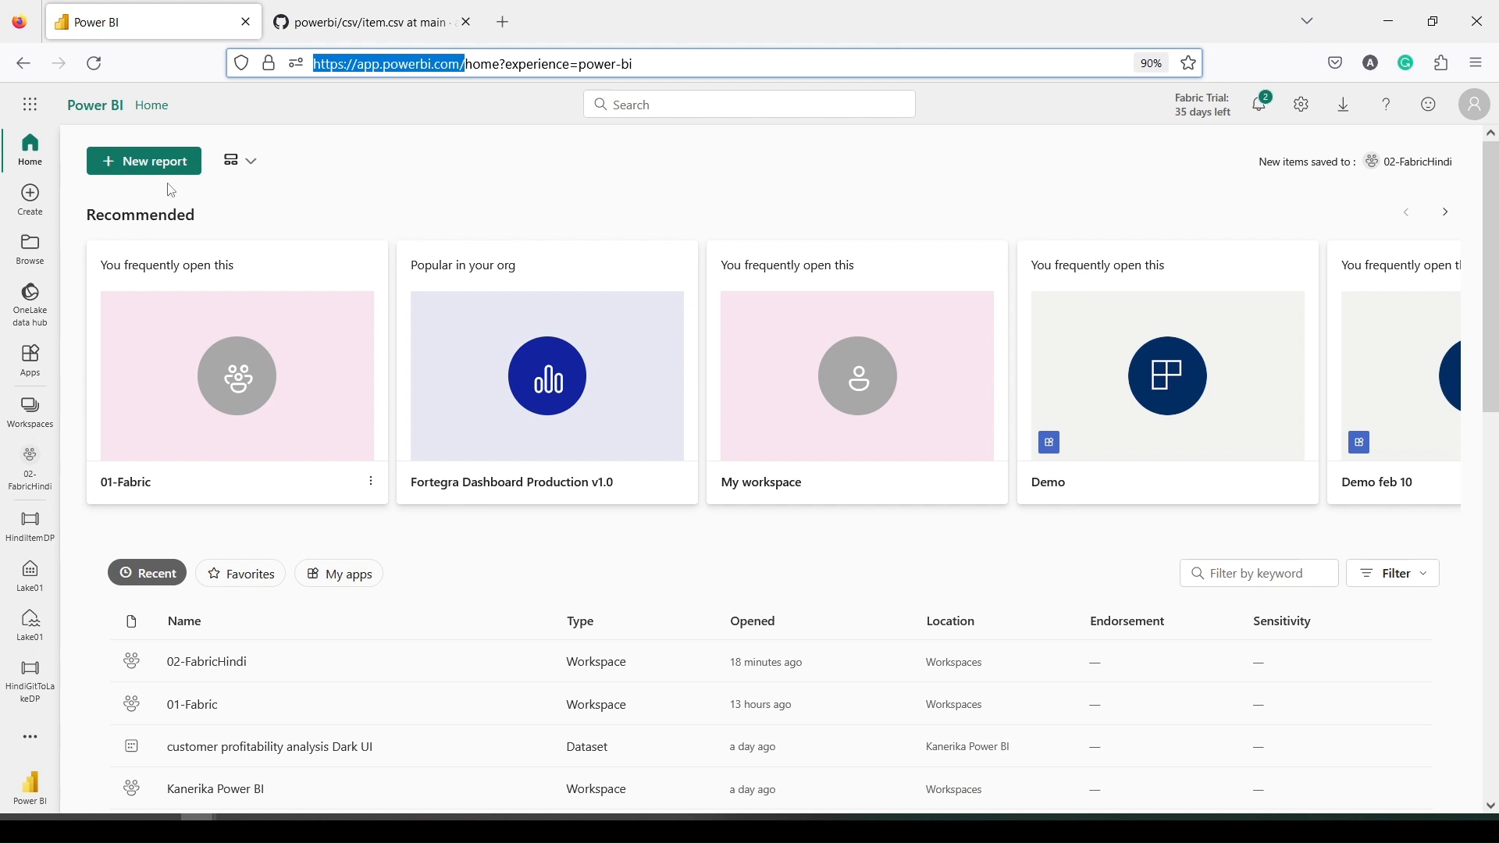
{"action": "left_click", "coordinate": [31, 422]}
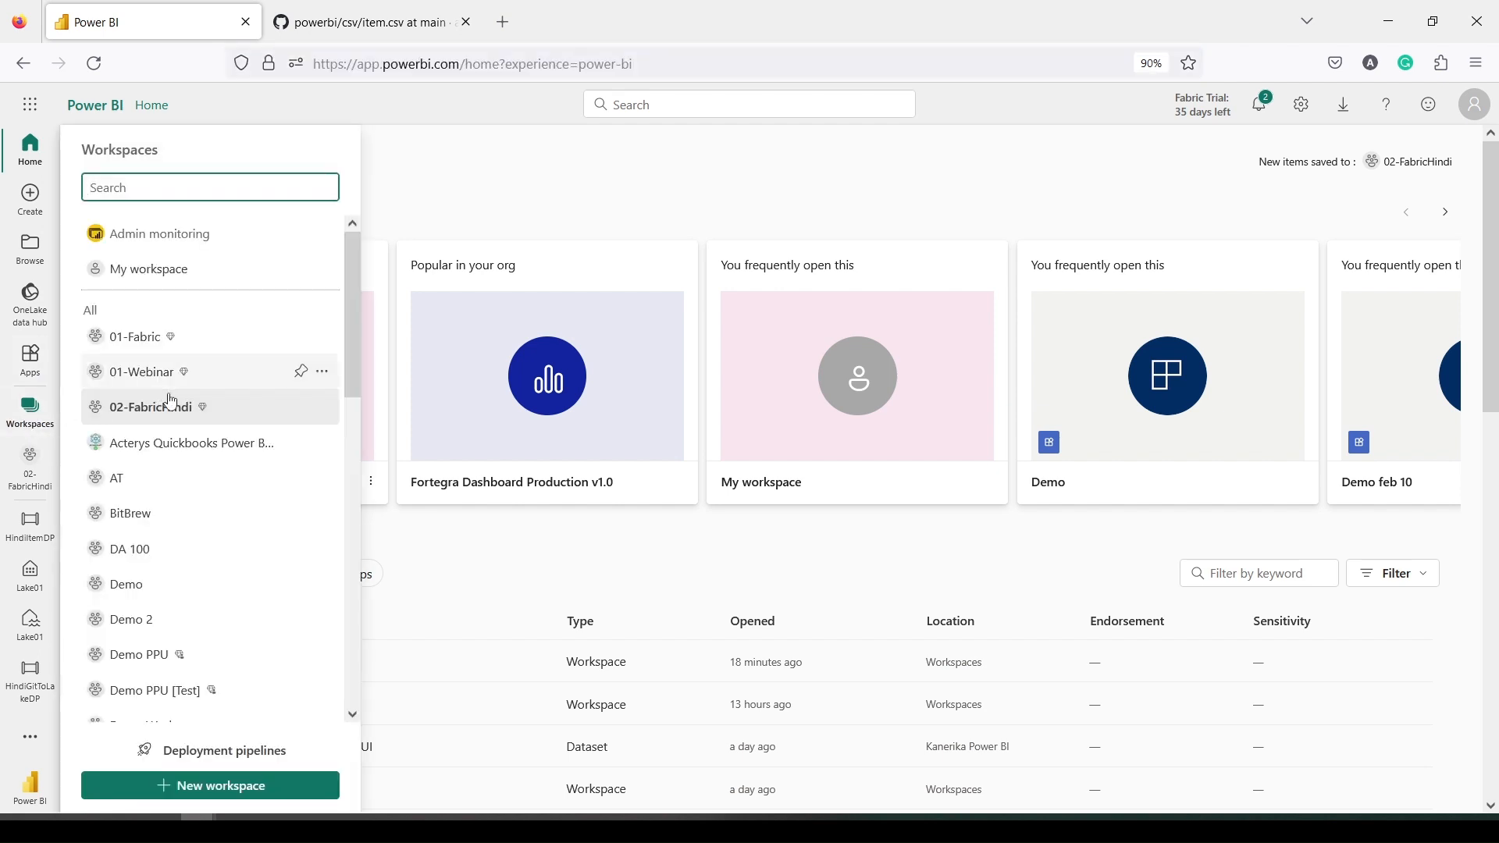
{"action": "left_click", "coordinate": [172, 404]}
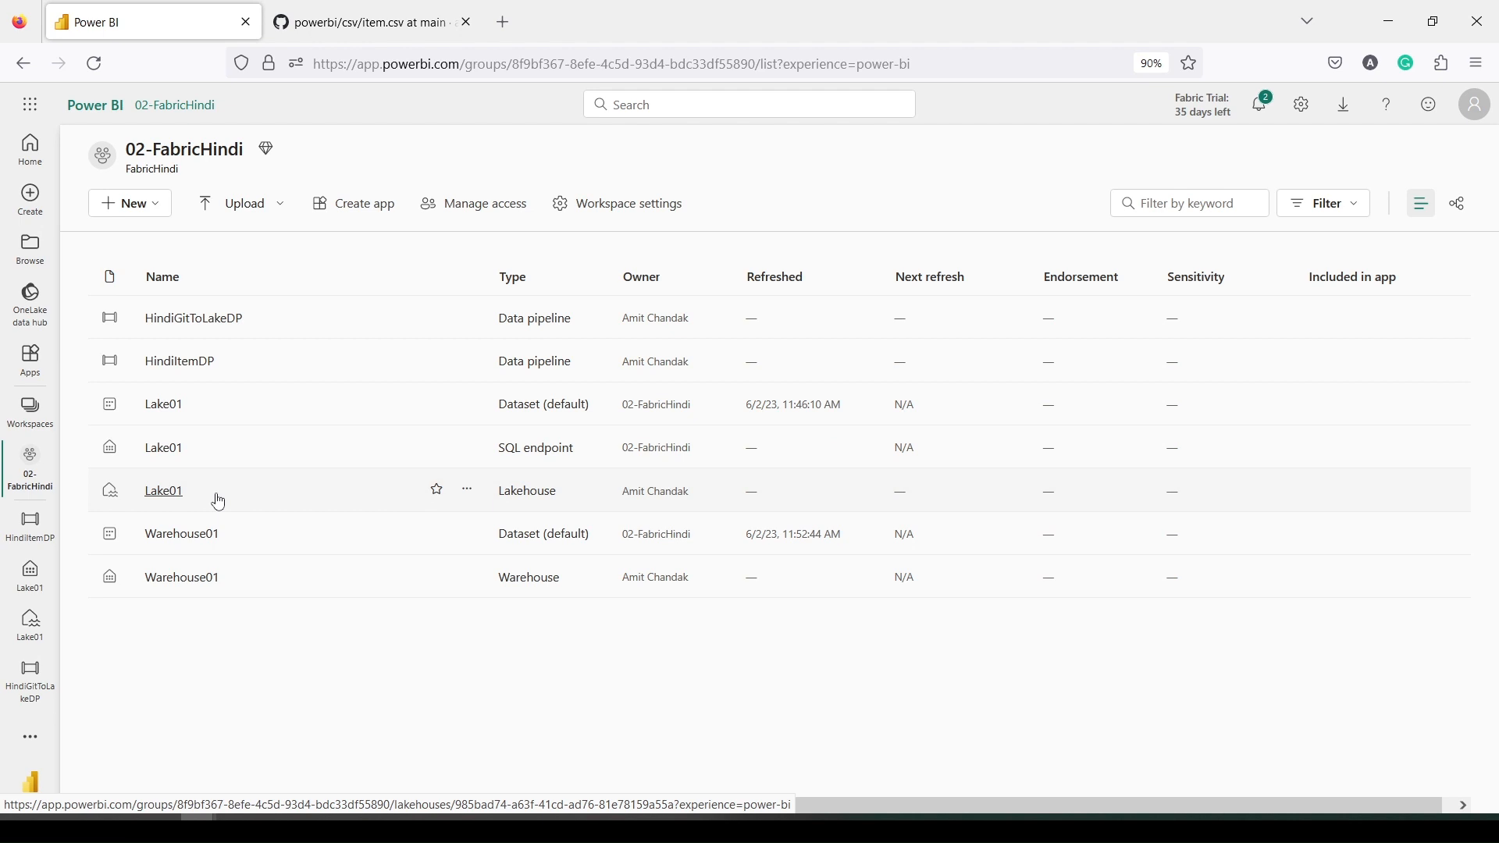
{"action": "left_click", "coordinate": [159, 205]}
{"action": "left_click", "coordinate": [134, 483]}
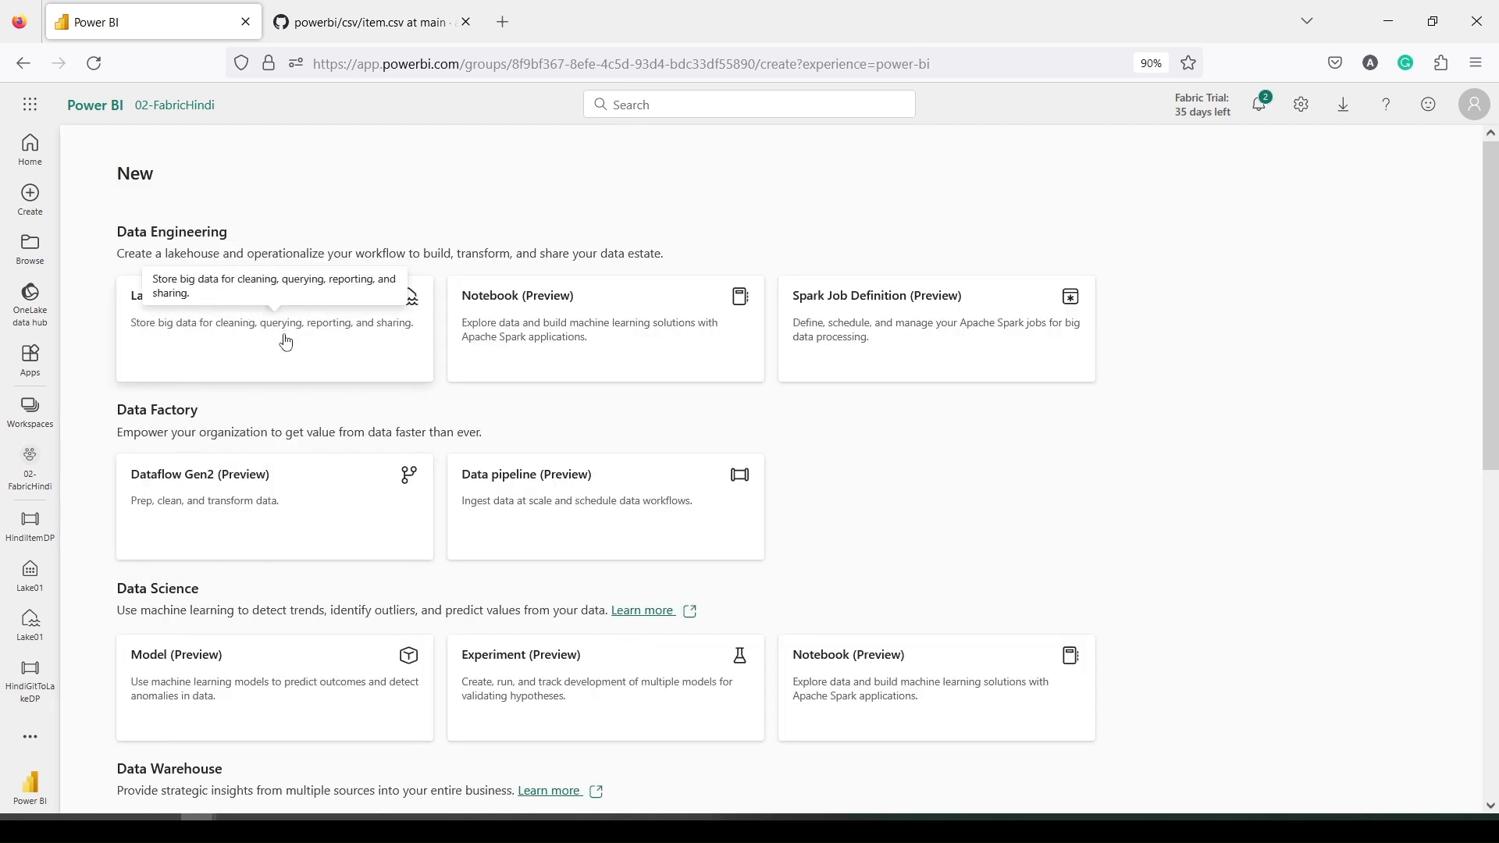
{"action": "left_click_drag", "start_coordinate": [110, 274], "coordinate": [431, 385]}
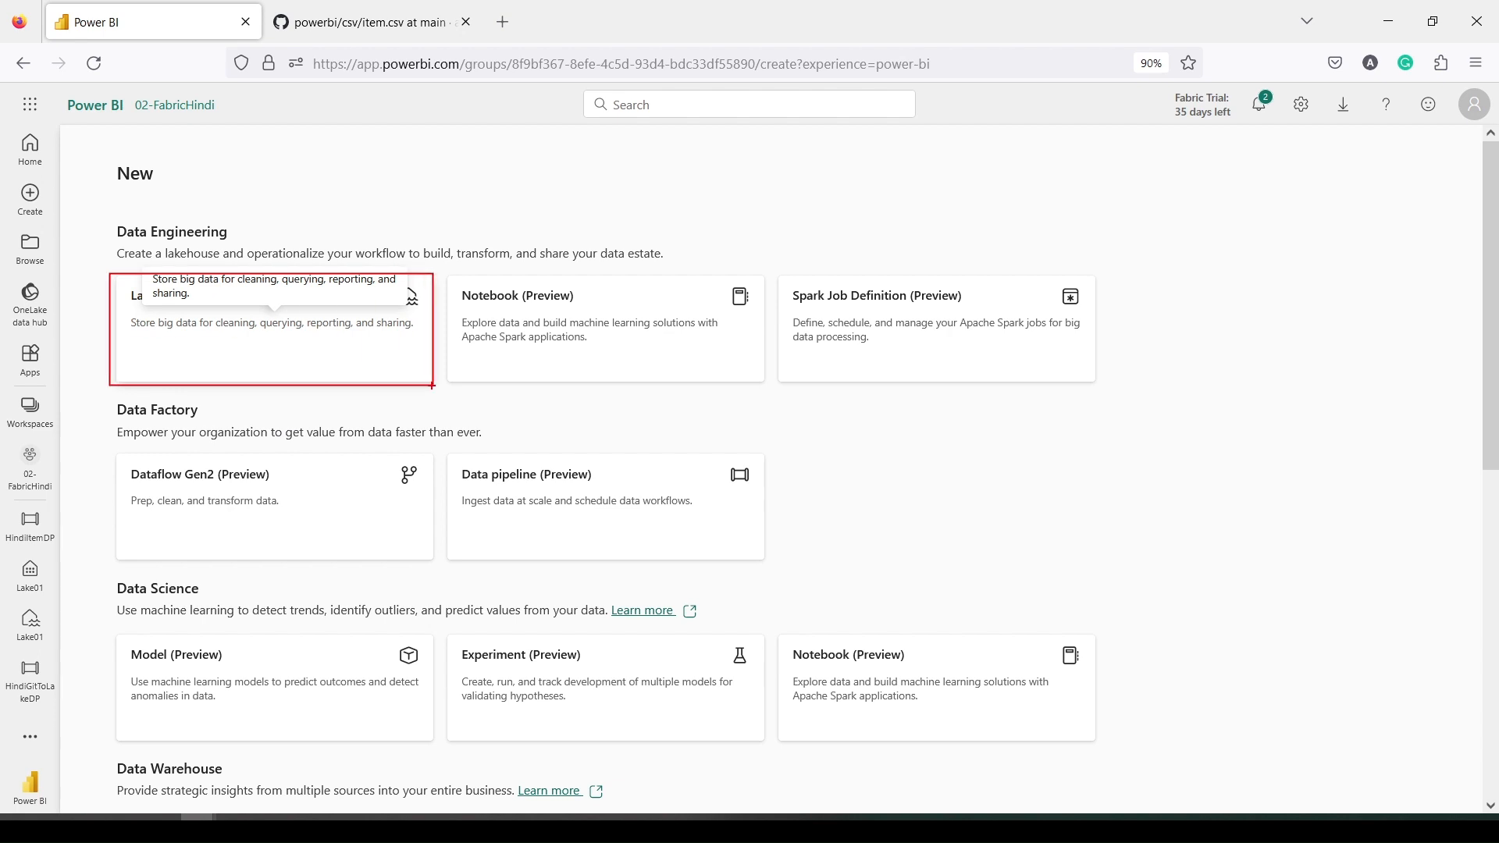
{"action": "left_click", "coordinate": [303, 346]}
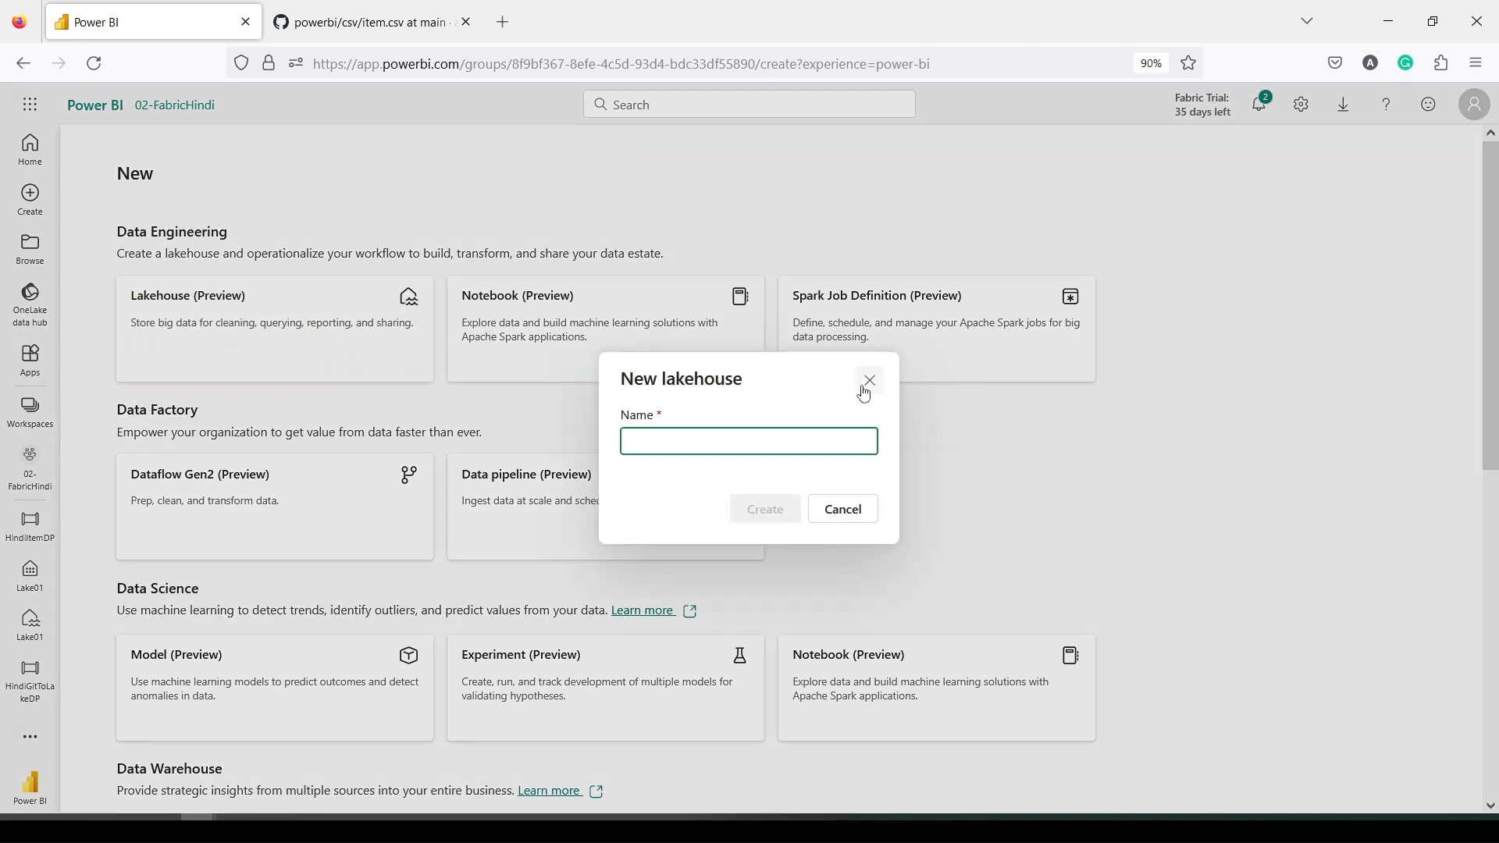
{"action": "left_click", "coordinate": [865, 388]}
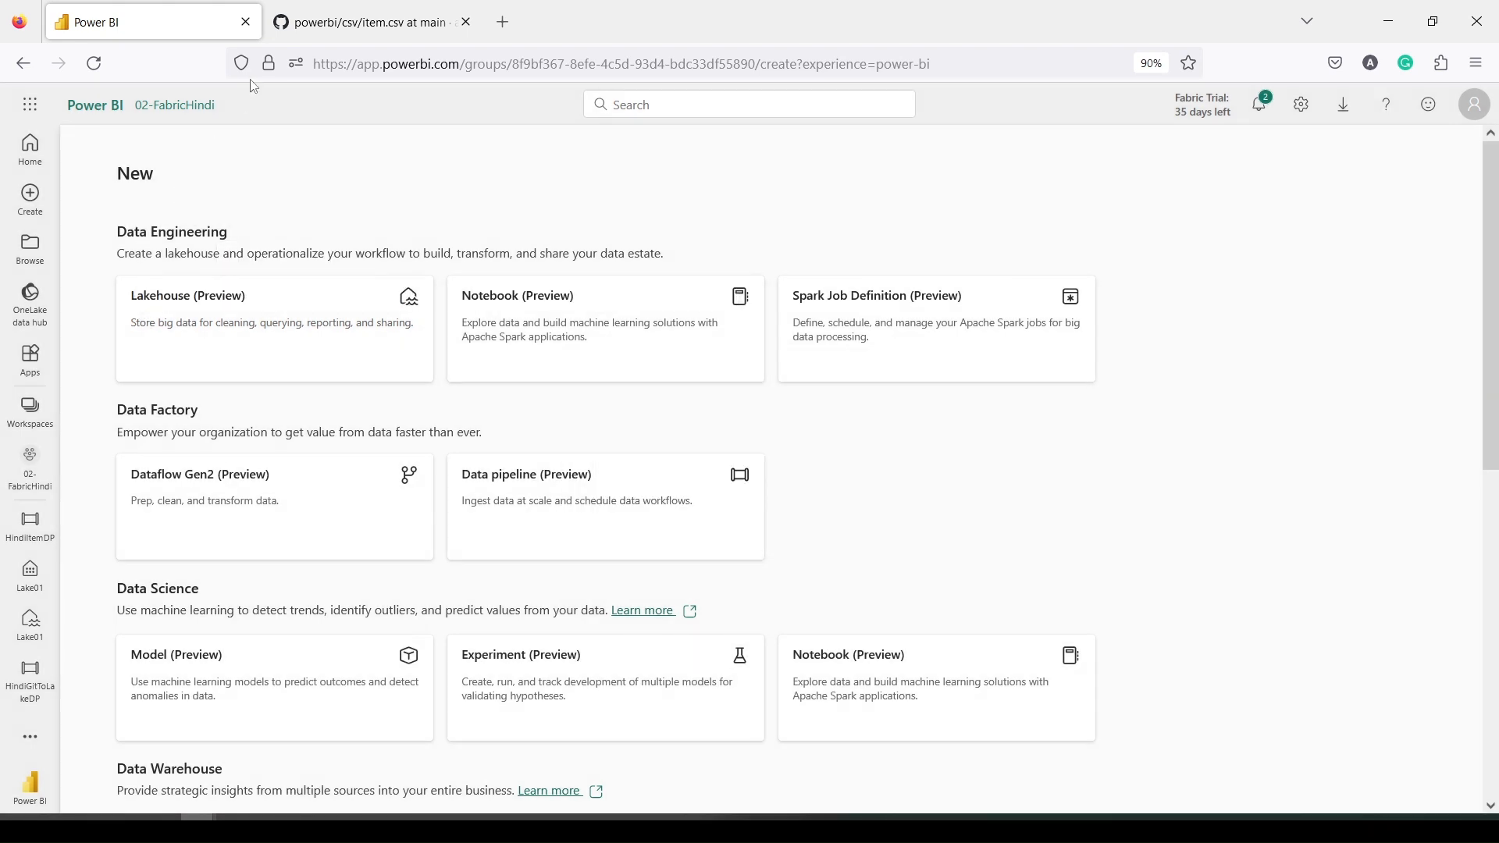
Go back to the root of the powerbi GitHub repository and locate Sales Data for Fabric.xlsx in its file list
{"action": "left_click", "coordinate": [348, 31]}
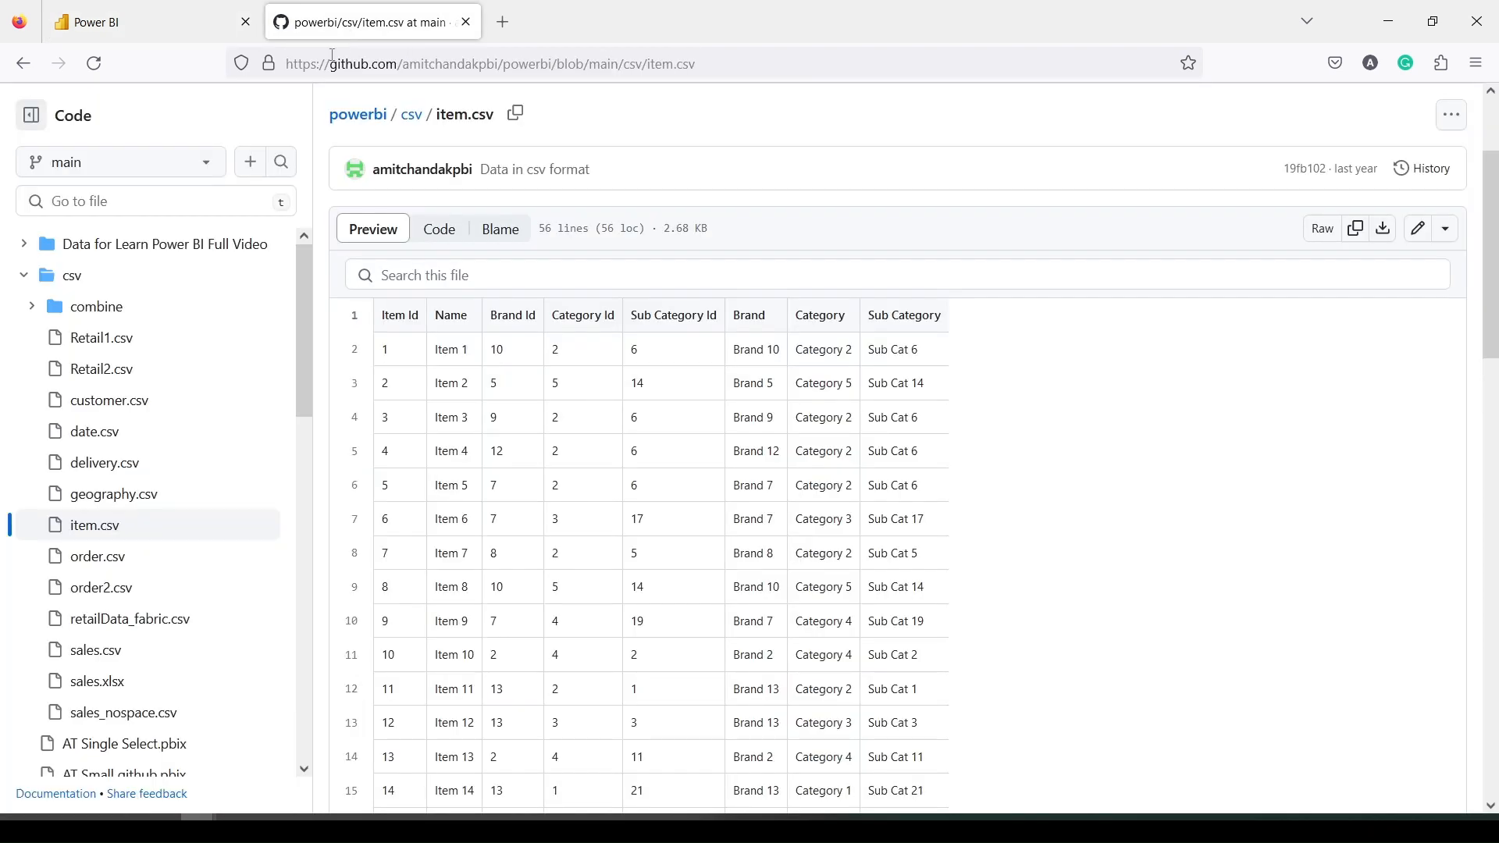
{"action": "left_click", "coordinate": [28, 74]}
{"action": "left_click", "coordinate": [29, 70]}
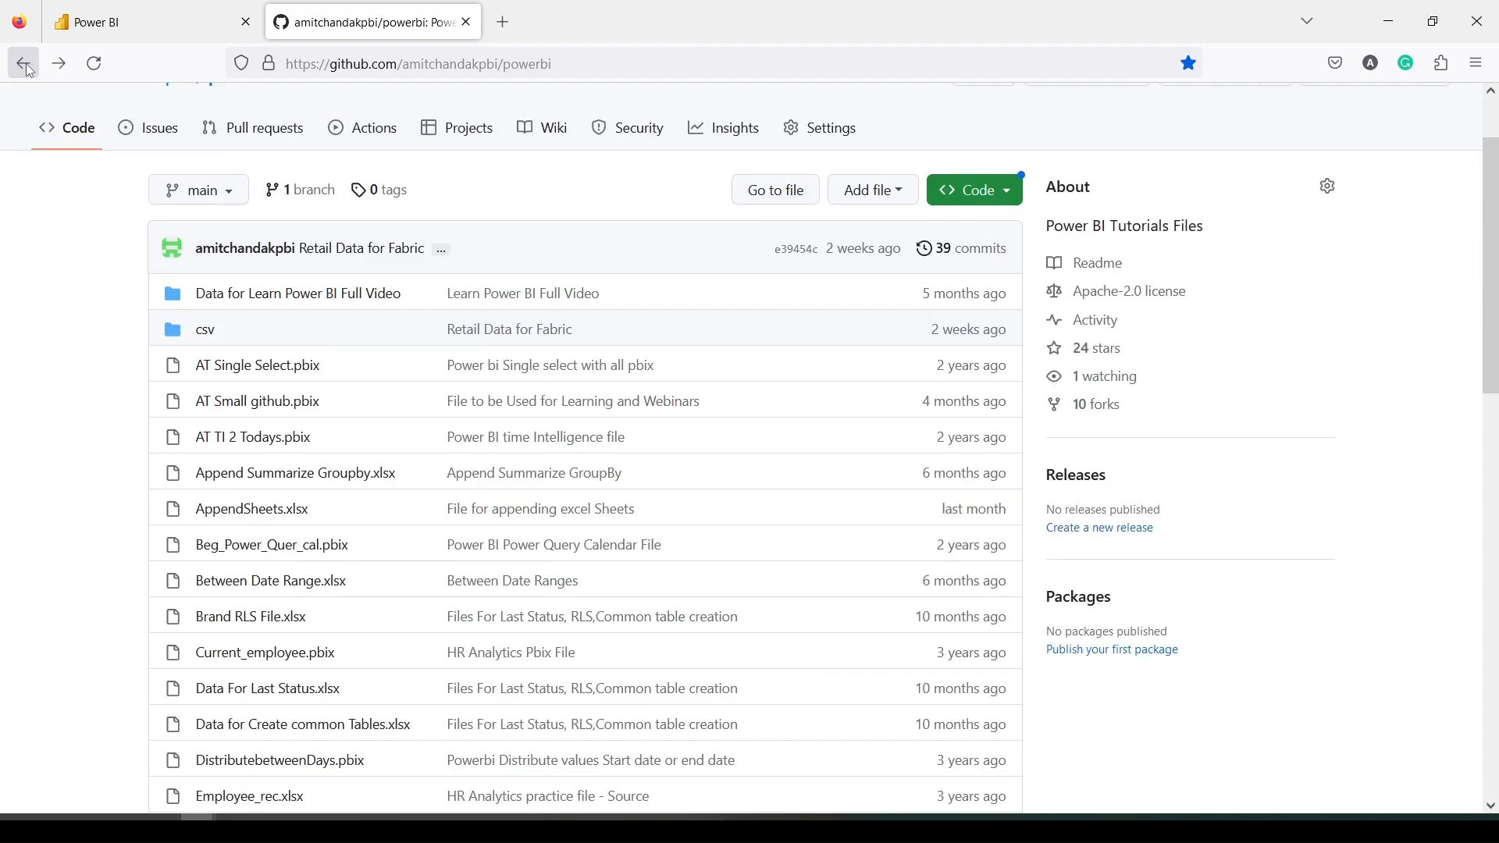
{"action": "scroll", "coordinate": [386, 437], "scroll_direction": "down", "scroll_amount": 10}
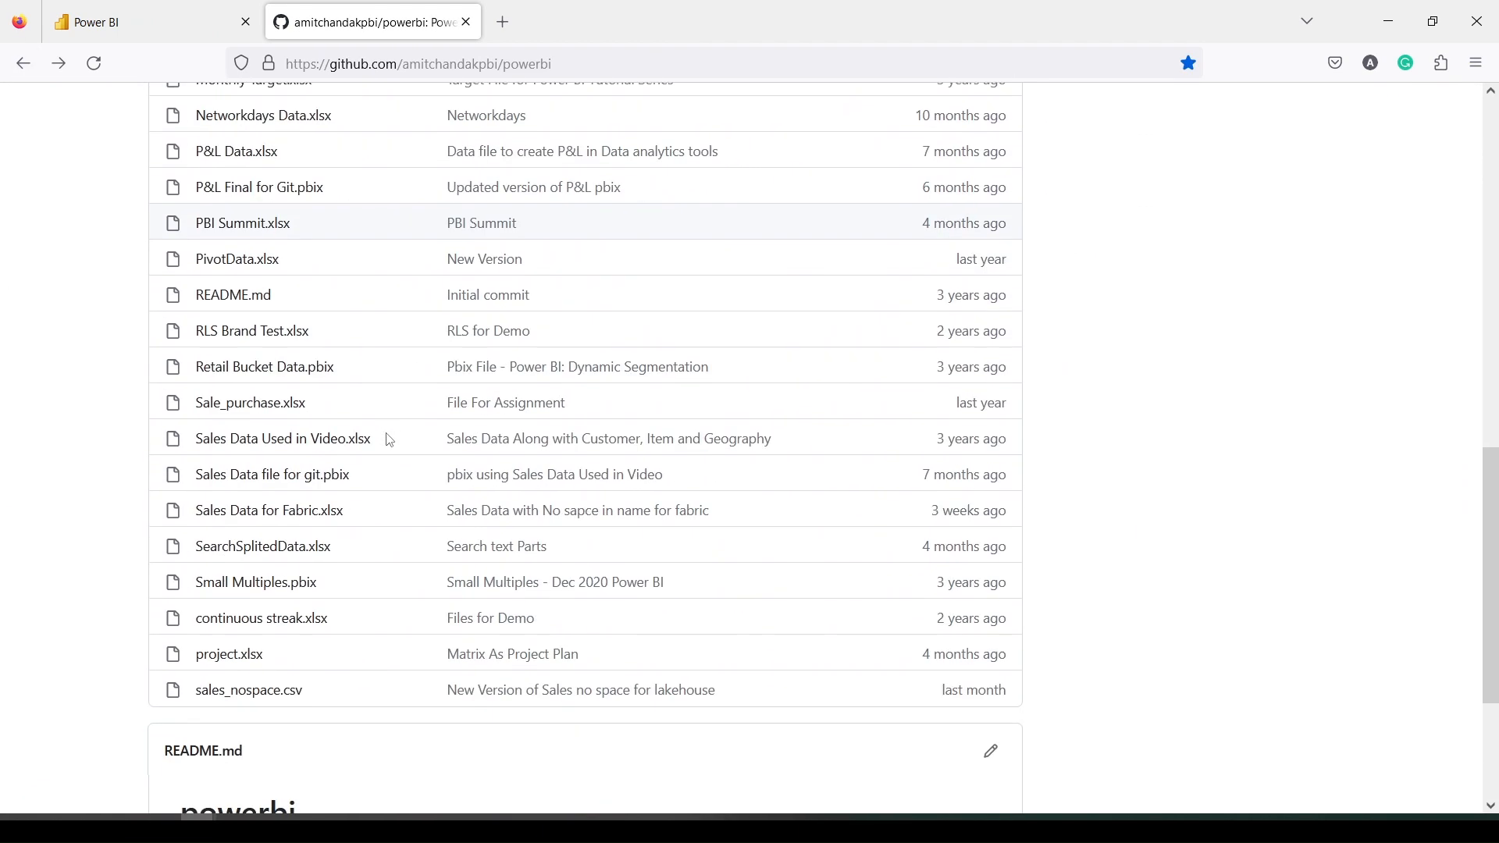
{"action": "scroll", "coordinate": [390, 439], "scroll_direction": "down", "scroll_amount": 1}
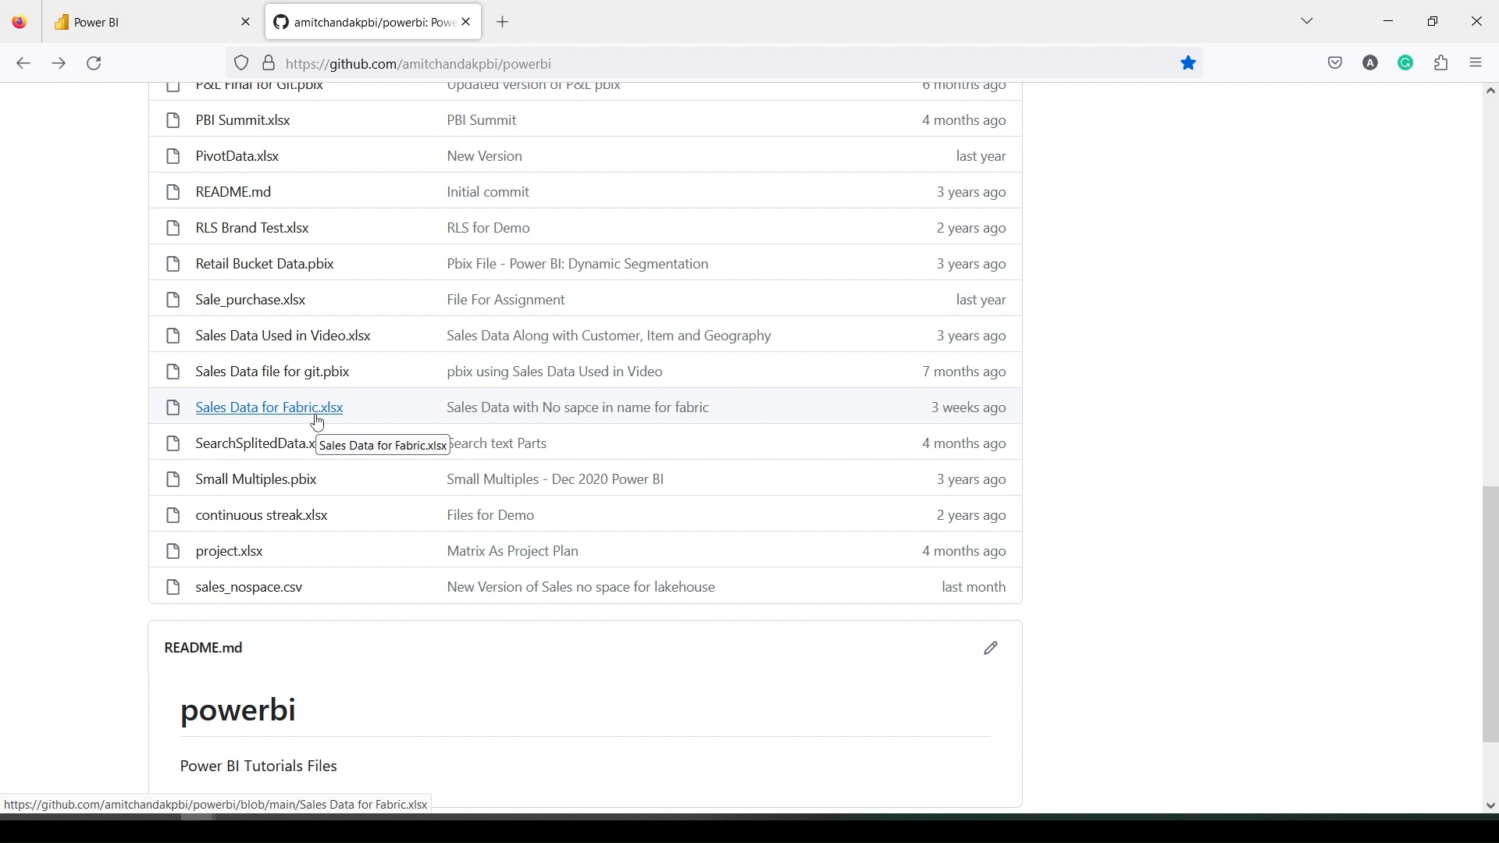
Return to the 02-FabricHindi workspace in Power BI and start a new Dataflow Gen2 from the Lake01 lakehouse
{"action": "left_click", "coordinate": [121, 25]}
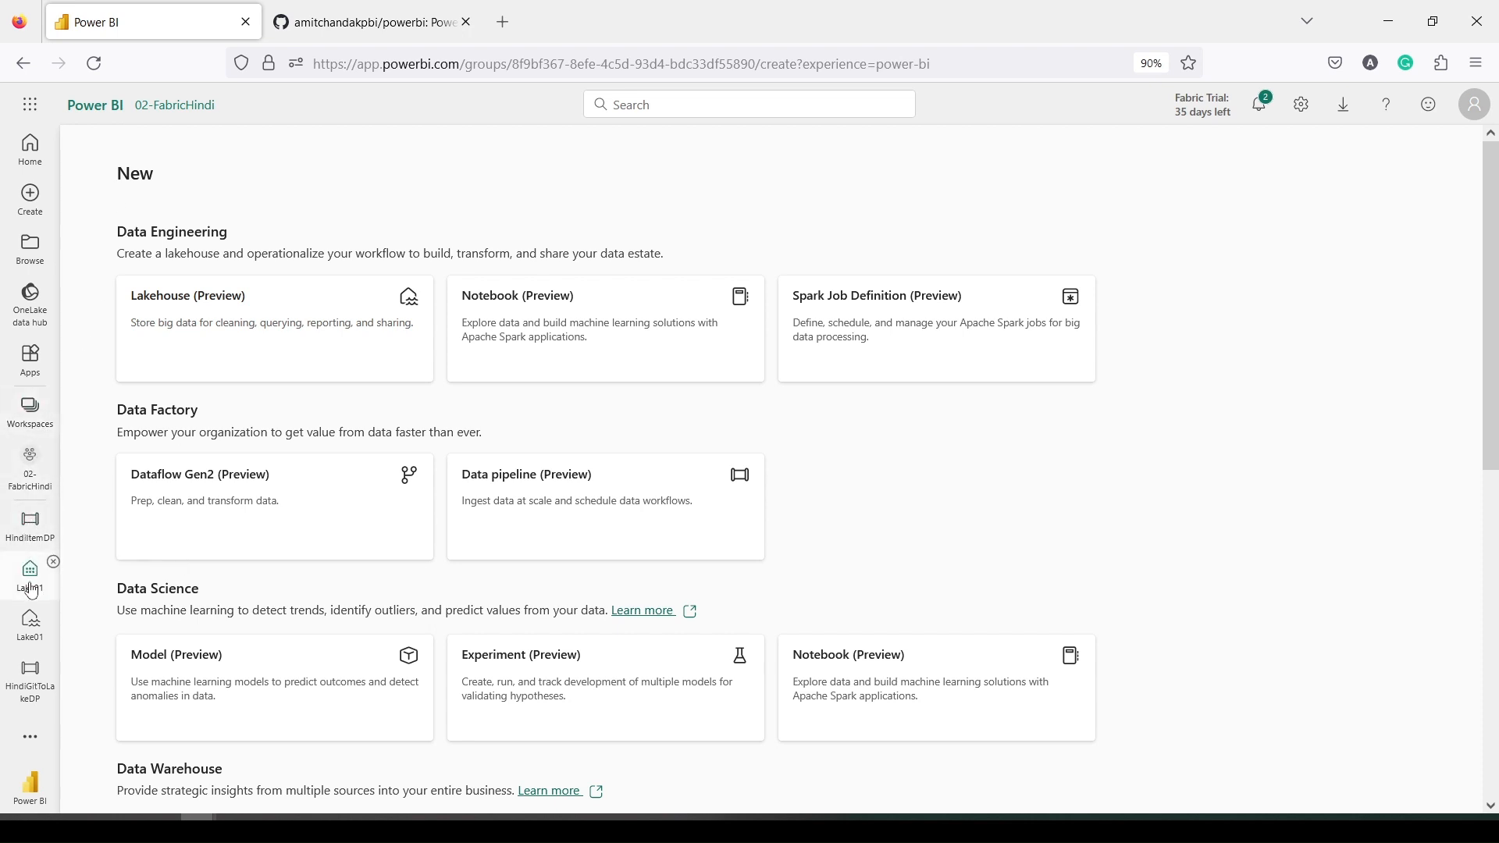
{"action": "left_click", "coordinate": [30, 467]}
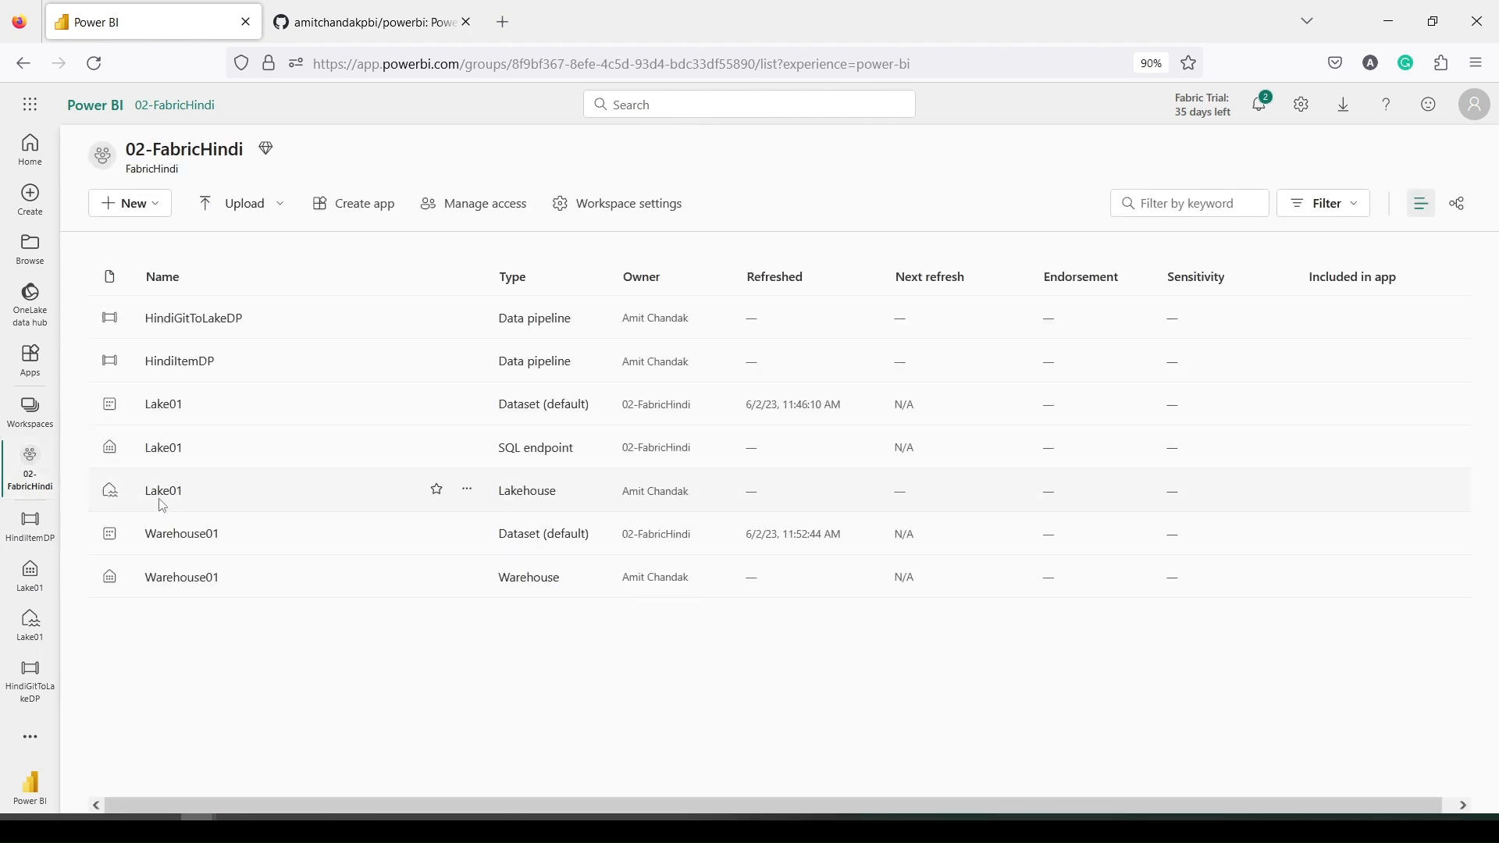
{"action": "left_click", "coordinate": [162, 492]}
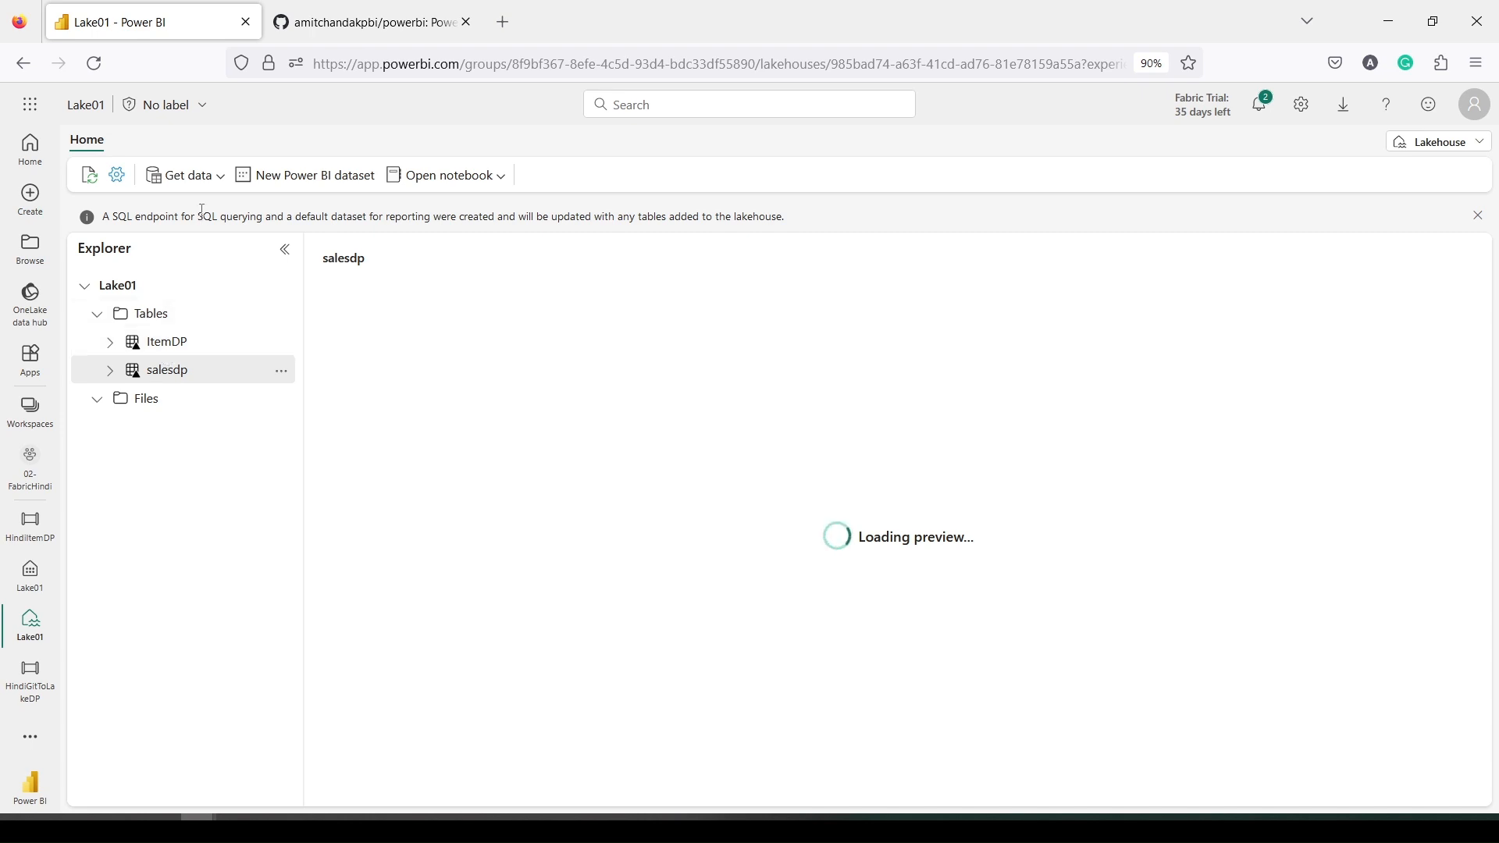
{"action": "left_click", "coordinate": [195, 178]}
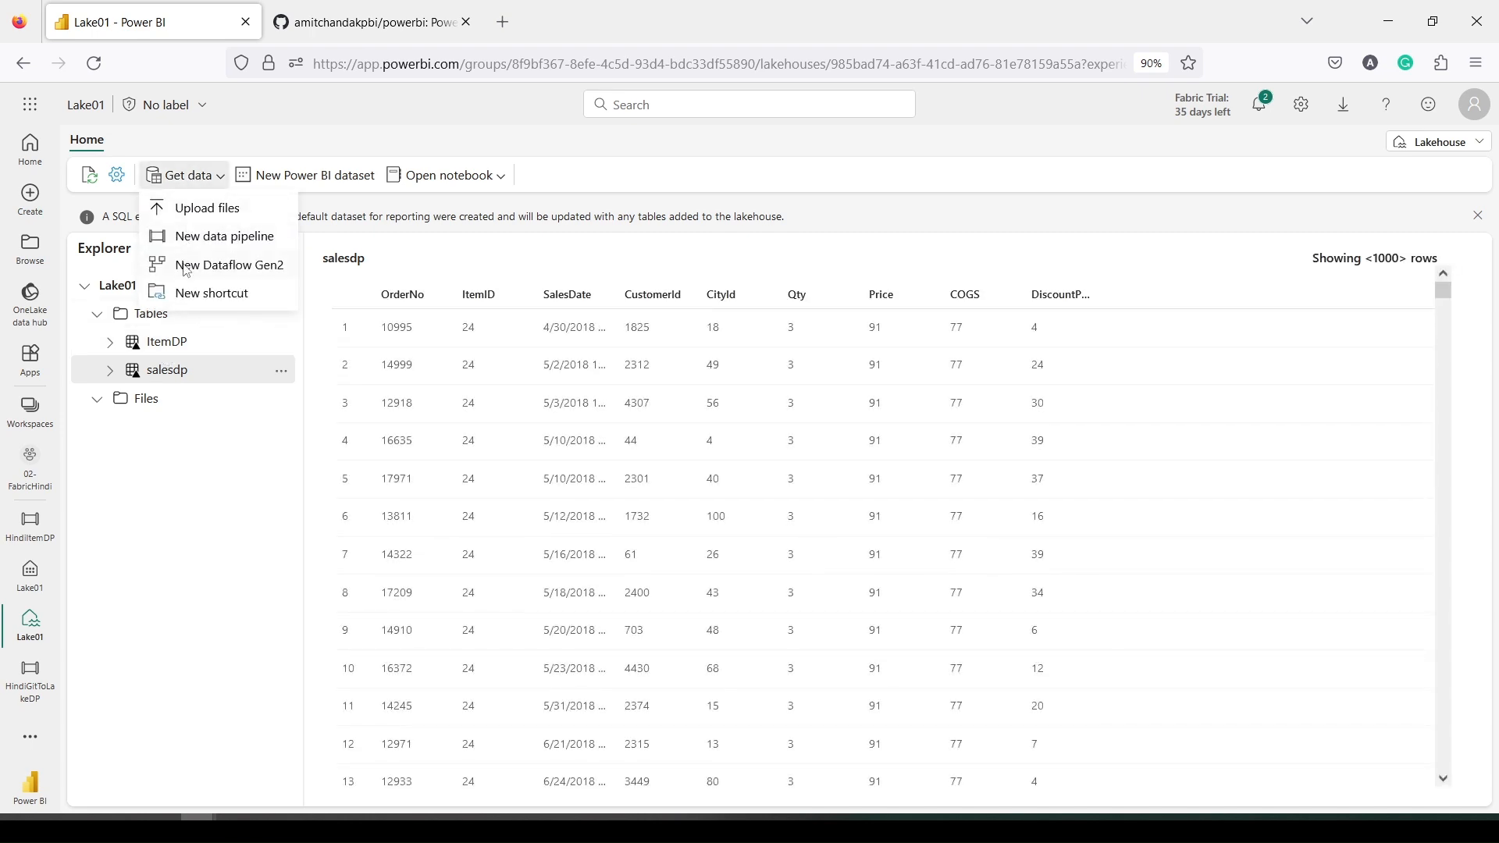
{"action": "left_click", "coordinate": [263, 267]}
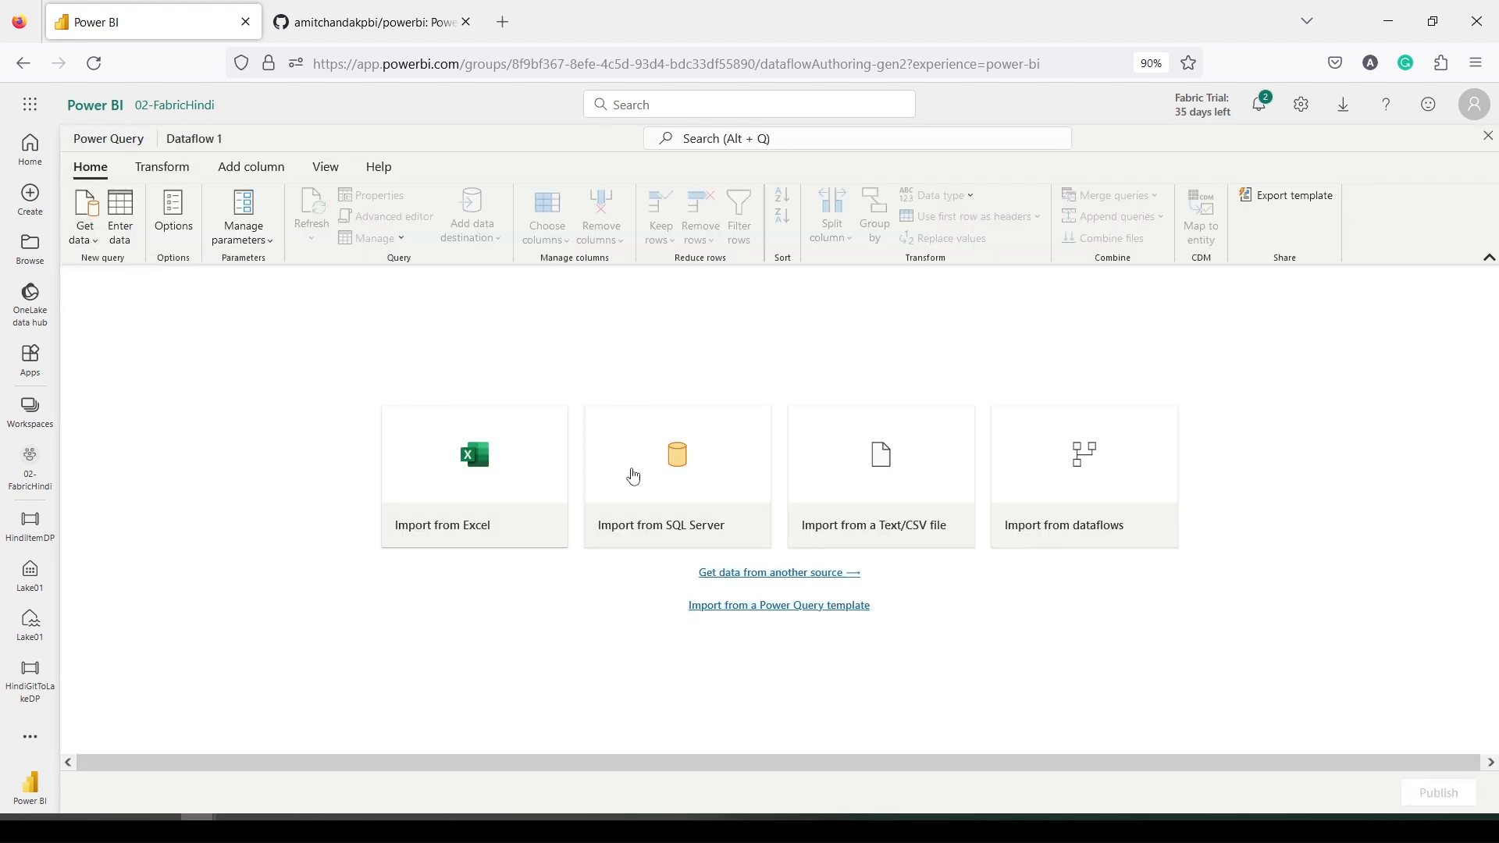
Search the full list of data sources for "we" and choose the Web API connector
{"action": "left_click", "coordinate": [89, 233]}
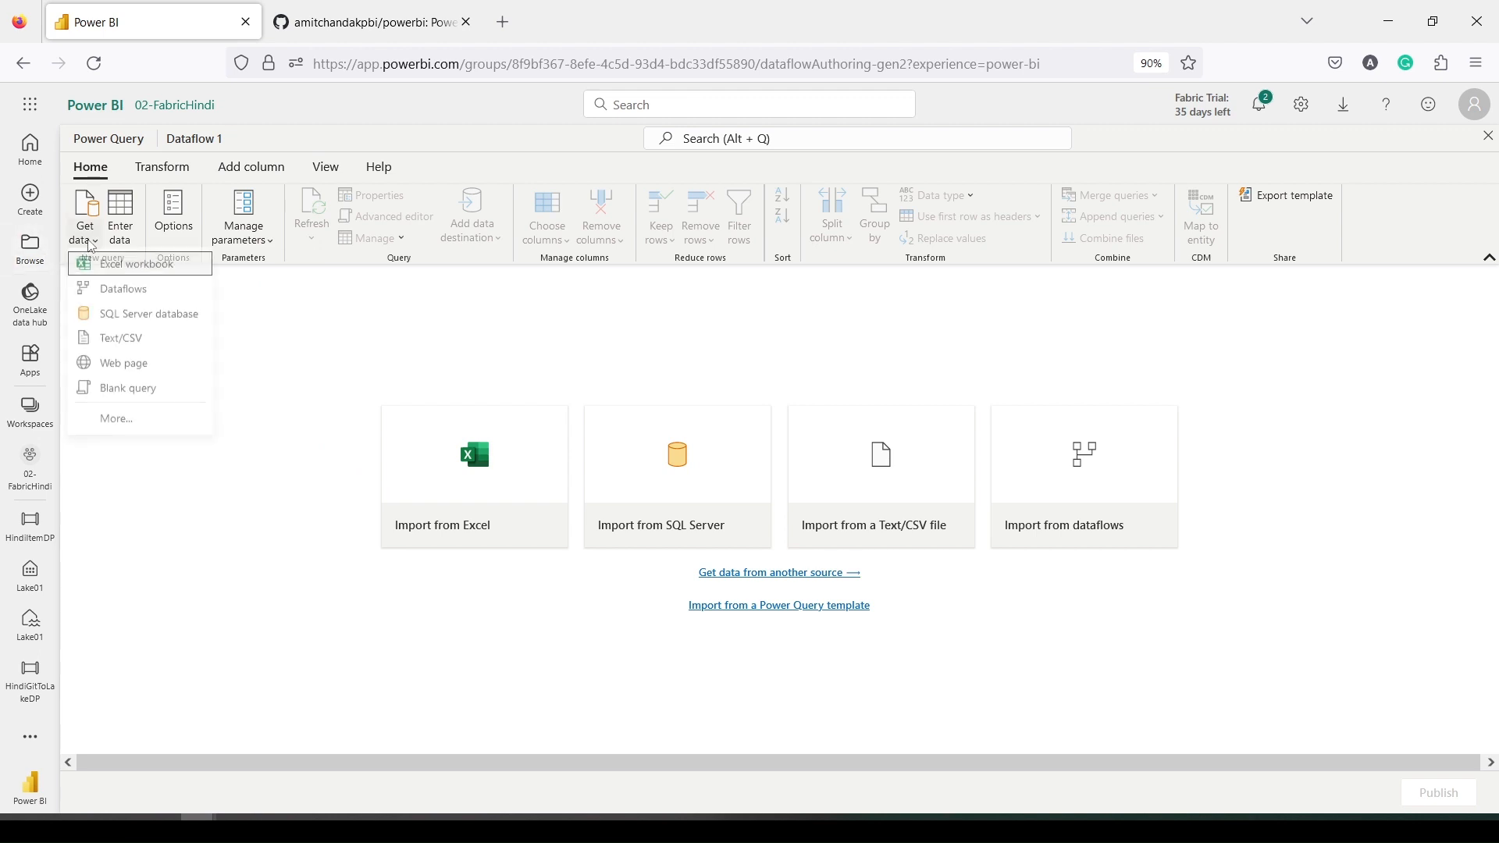
{"action": "left_click", "coordinate": [117, 420]}
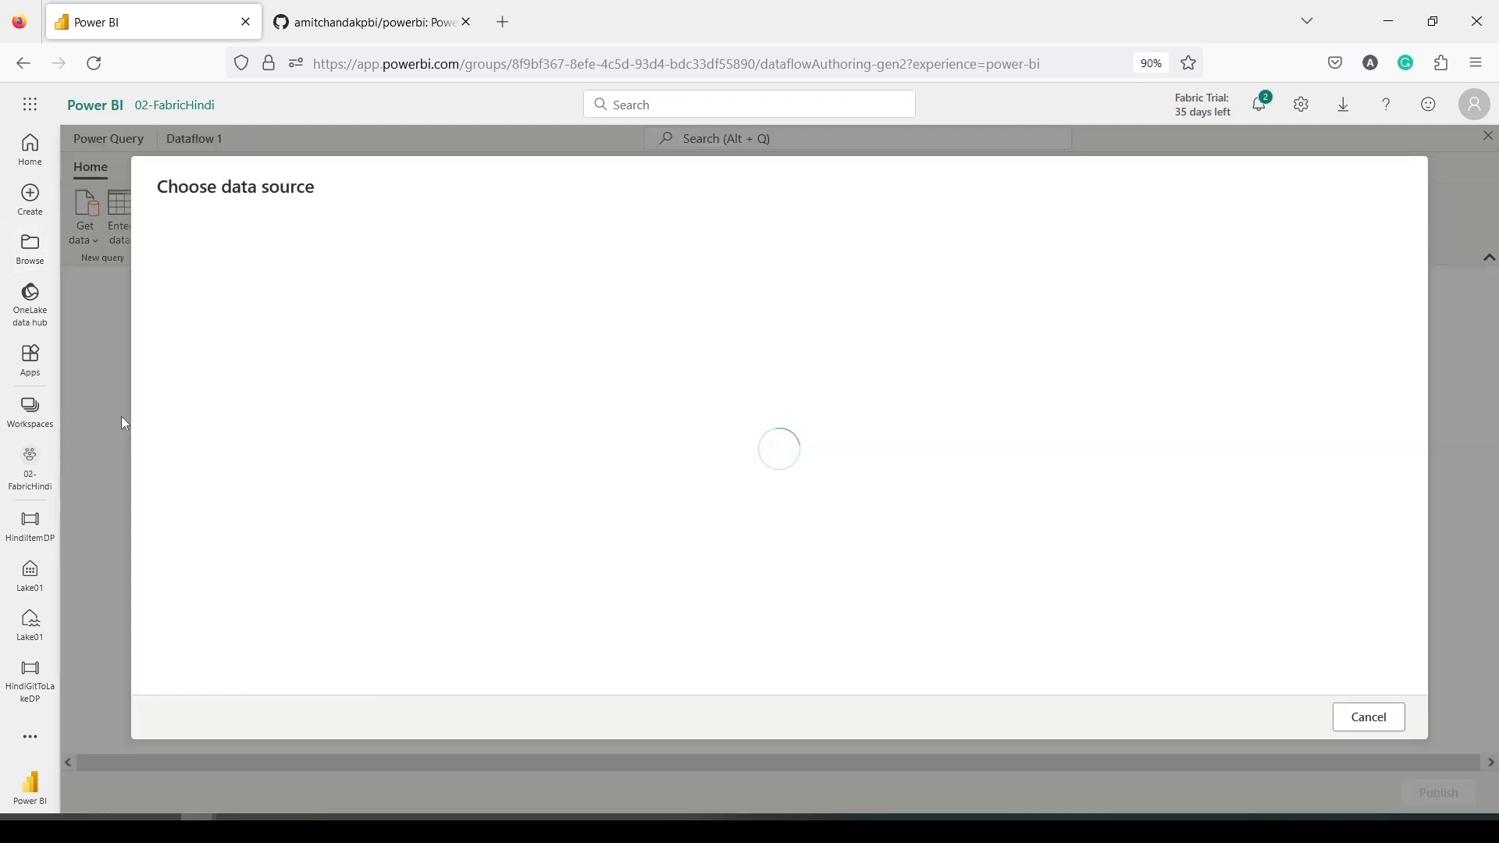
{"action": "scroll", "coordinate": [586, 425], "scroll_direction": "down", "scroll_amount": 3}
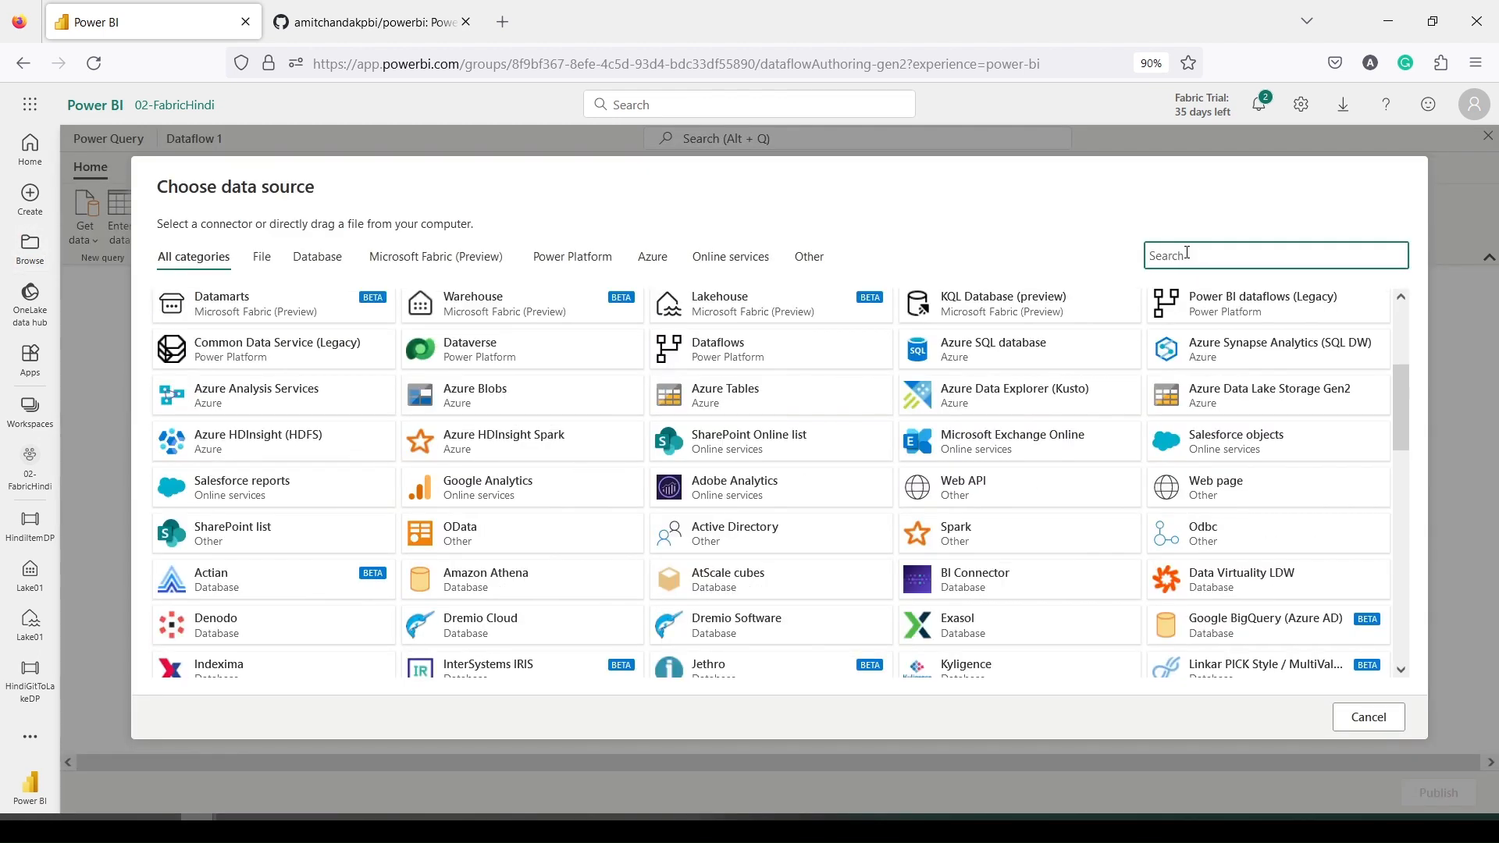
{"action": "left_click", "coordinate": [1187, 254]}
{"action": "type", "text": "htm"}
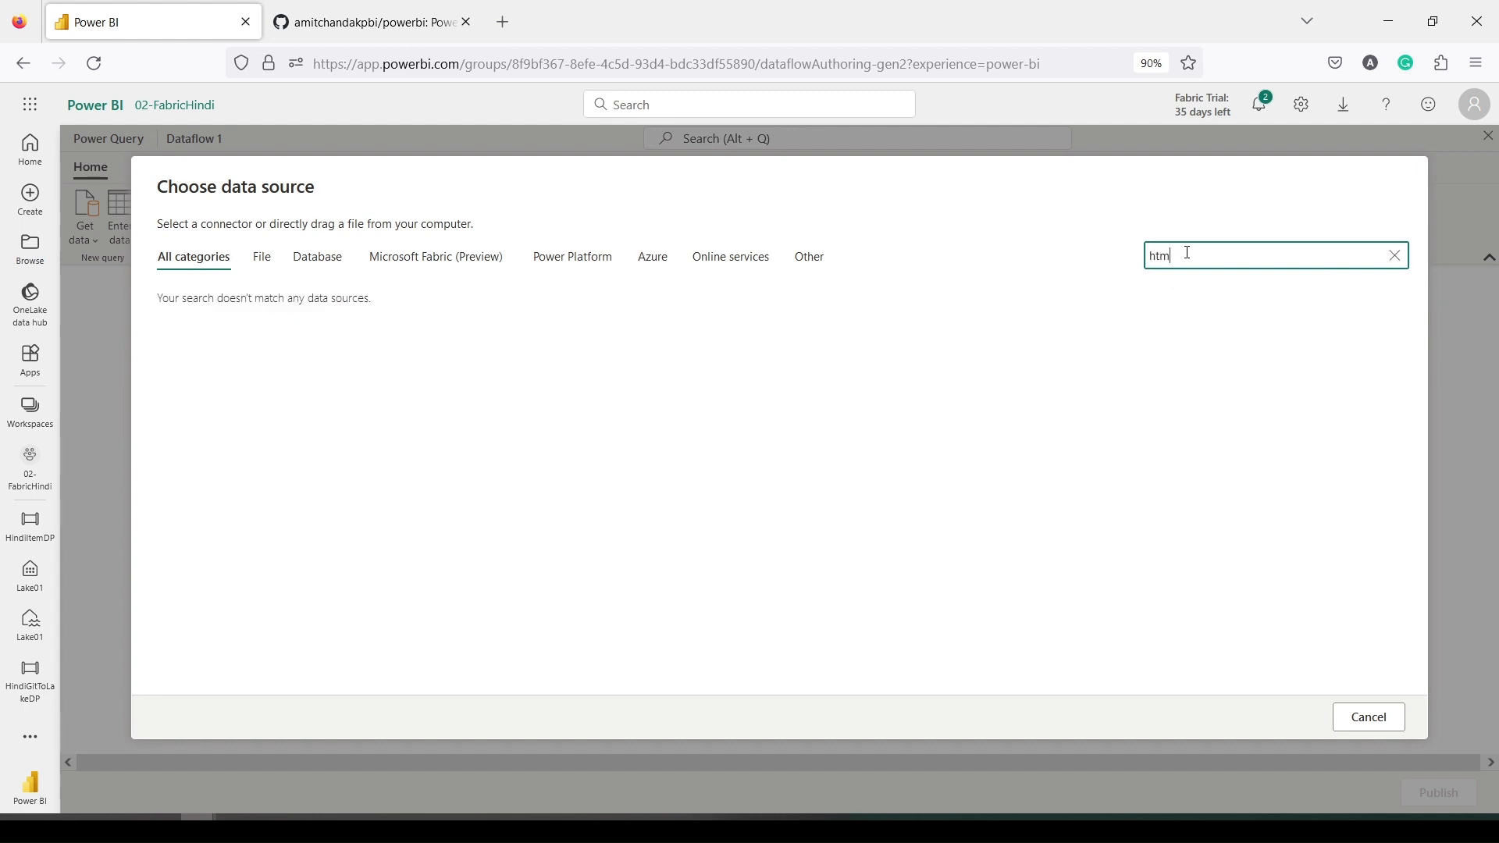
{"action": "key", "text": "BackSpace"}
{"action": "key", "text": "BackSpace"}
{"action": "key", "text": "BackSpace"}
{"action": "type", "text": "we"}
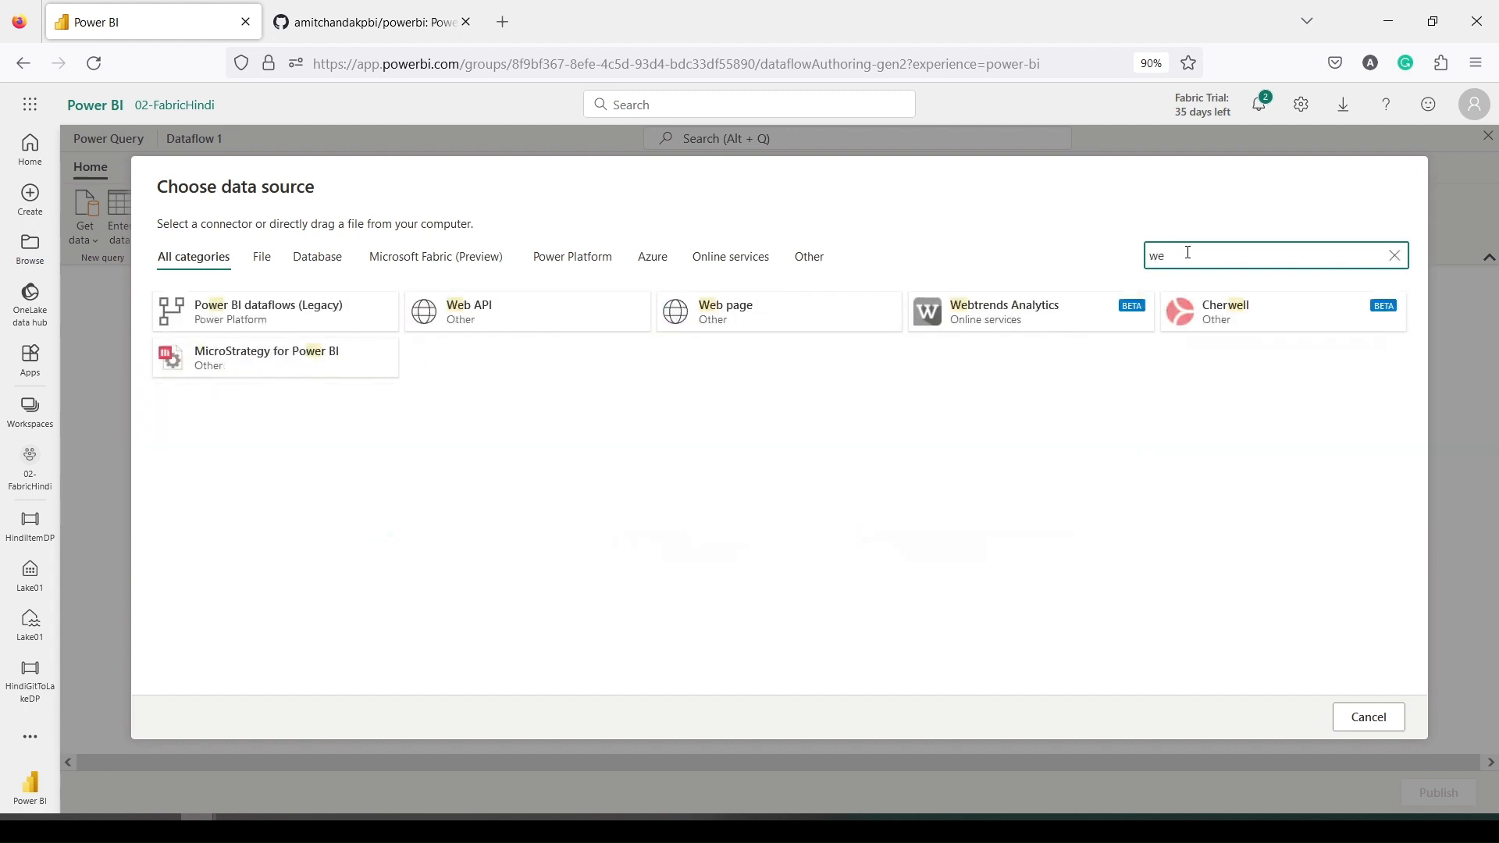
{"action": "left_click", "coordinate": [562, 316]}
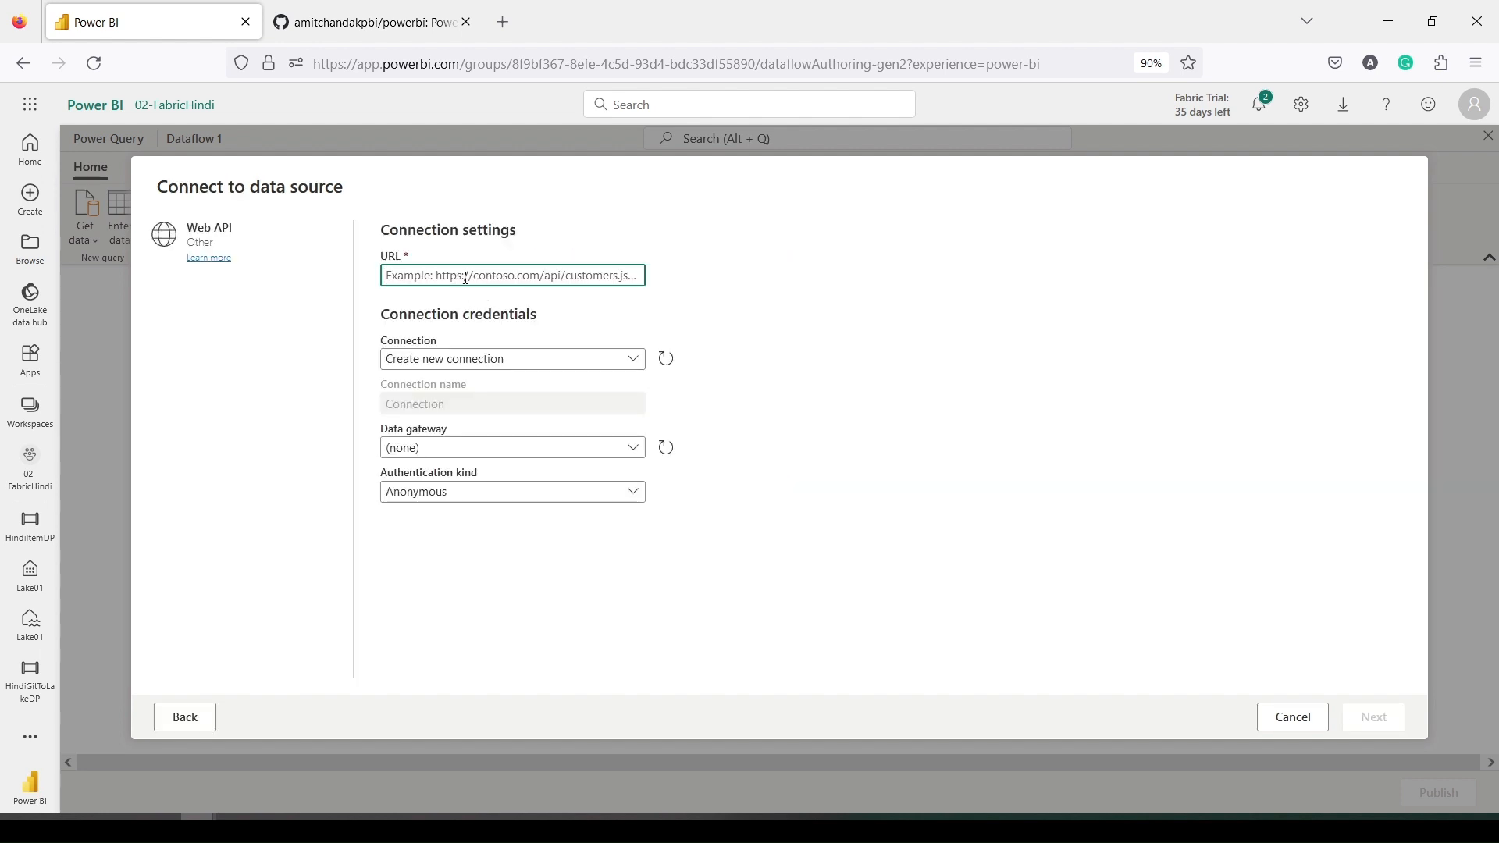
Copy the raw file link of Sales Data for Fabric.xlsx from GitHub and paste it as the Web API connection URL
{"action": "left_click", "coordinate": [367, 22]}
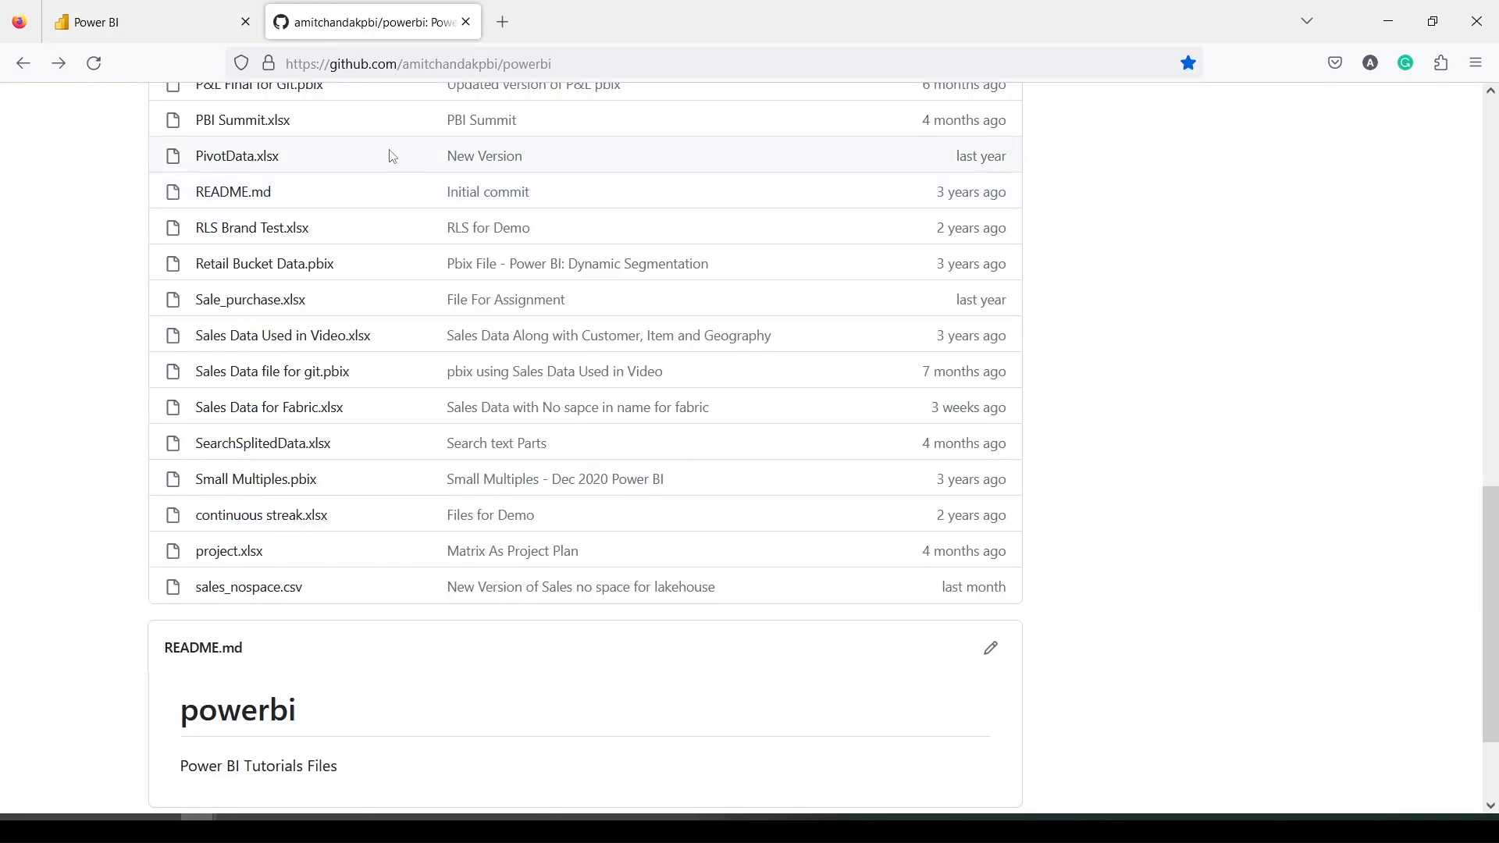
{"action": "left_click", "coordinate": [256, 415]}
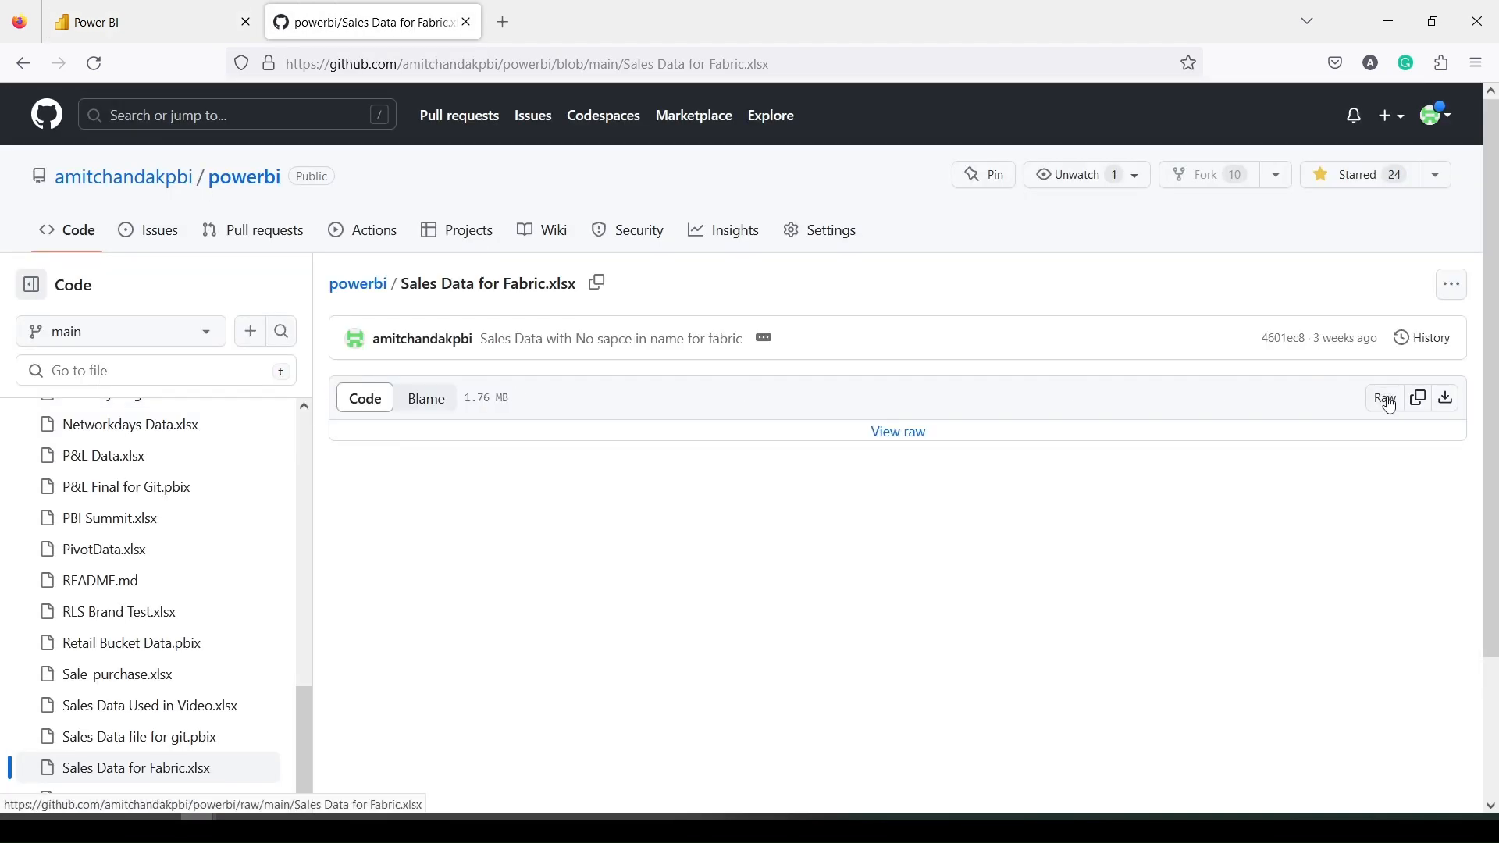
{"action": "right_click", "coordinate": [1389, 405]}
{"action": "left_click", "coordinate": [1336, 599]}
{"action": "left_click", "coordinate": [209, 33]}
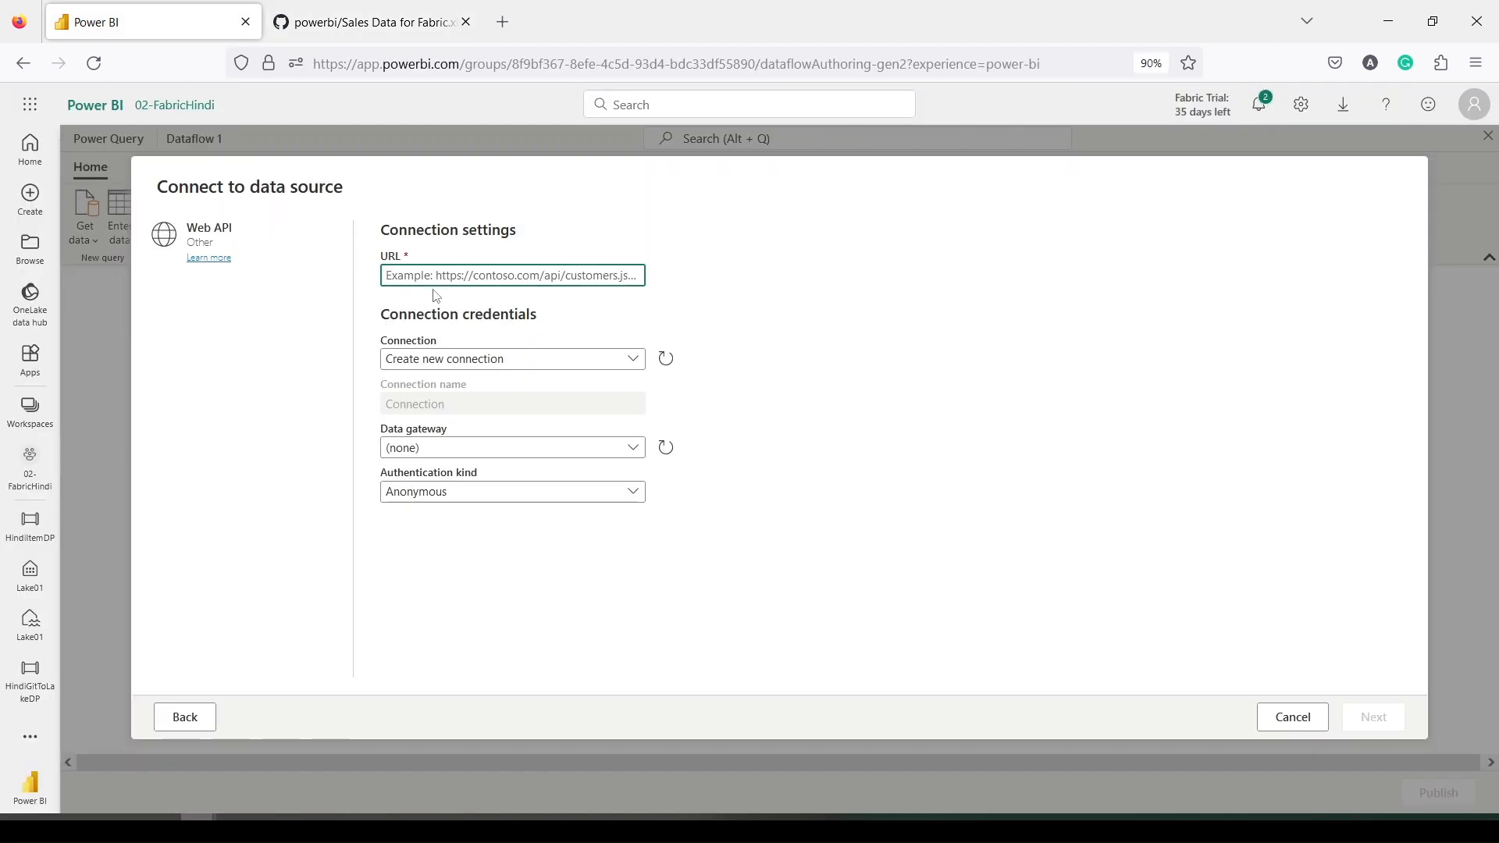
{"action": "key", "text": "ctrl+v"}
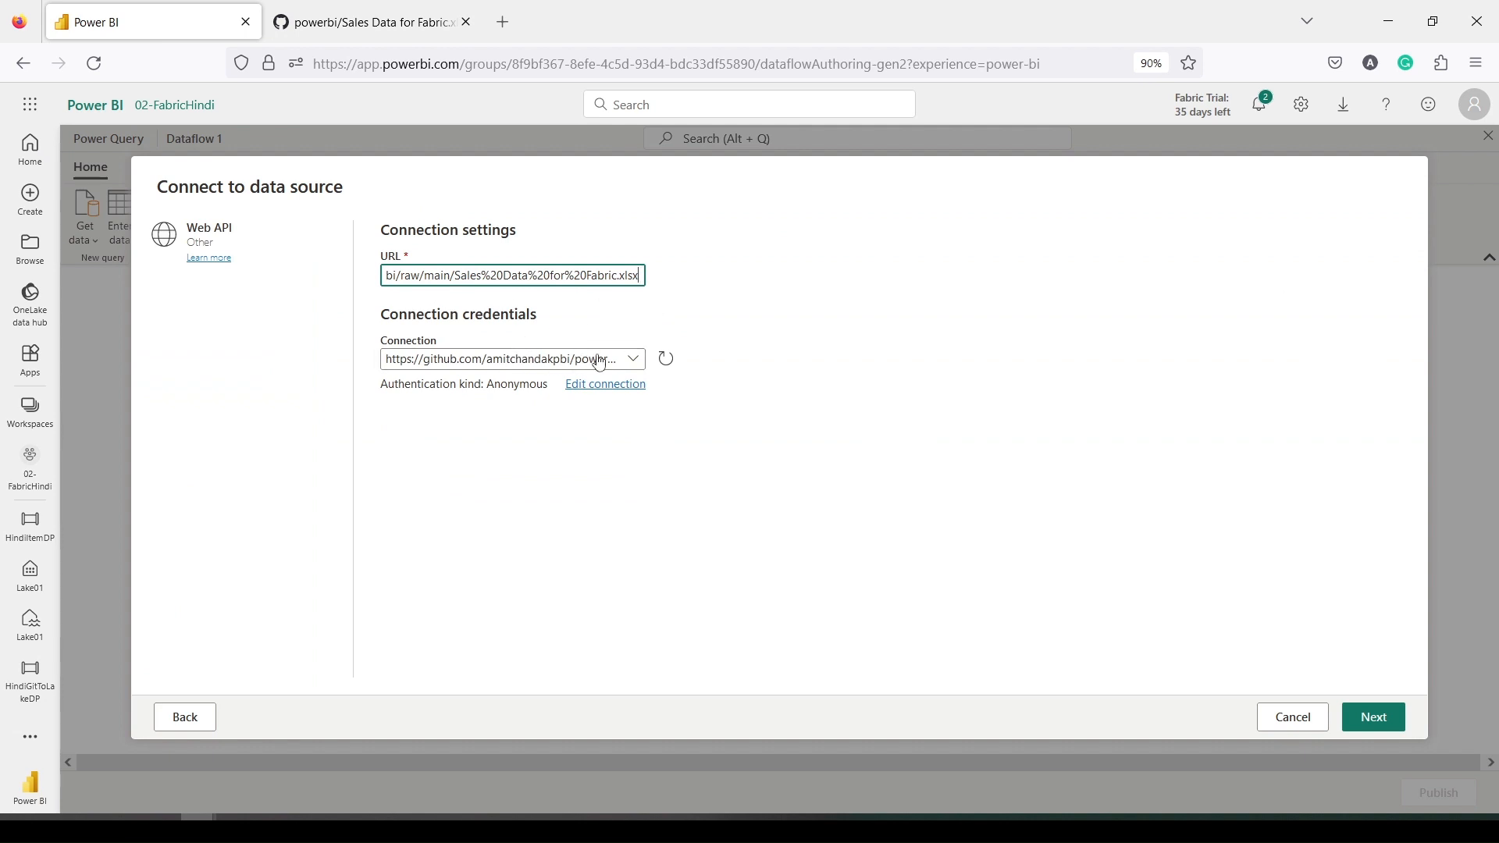
Use the existing GitHub connection for Sales Data for Fabric.xlsx and continue to the data selection
{"action": "left_click", "coordinate": [634, 359]}
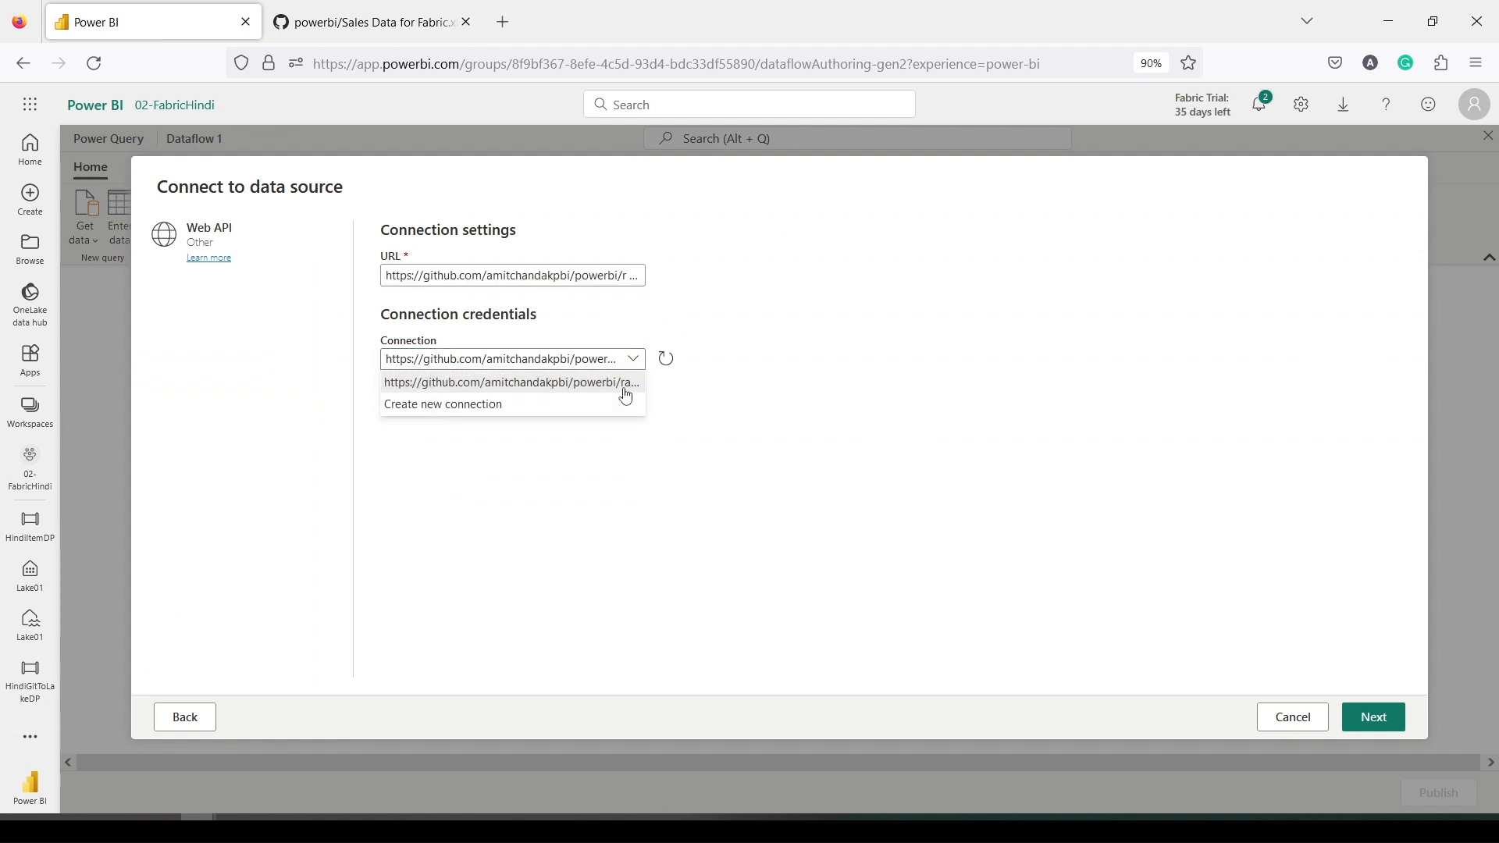
{"action": "left_click", "coordinate": [504, 416]}
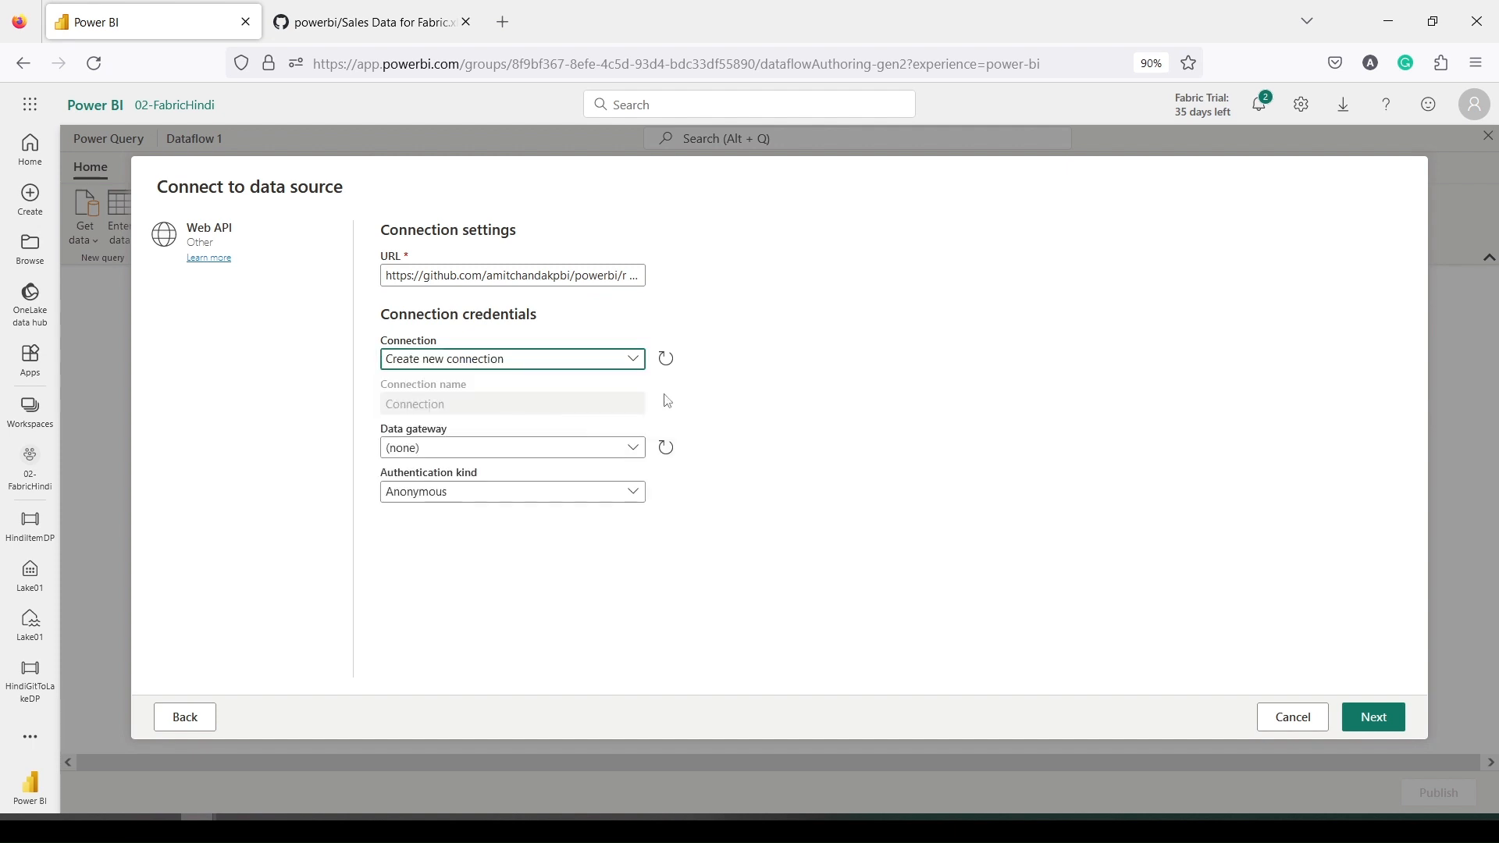
{"action": "left_click", "coordinate": [628, 360]}
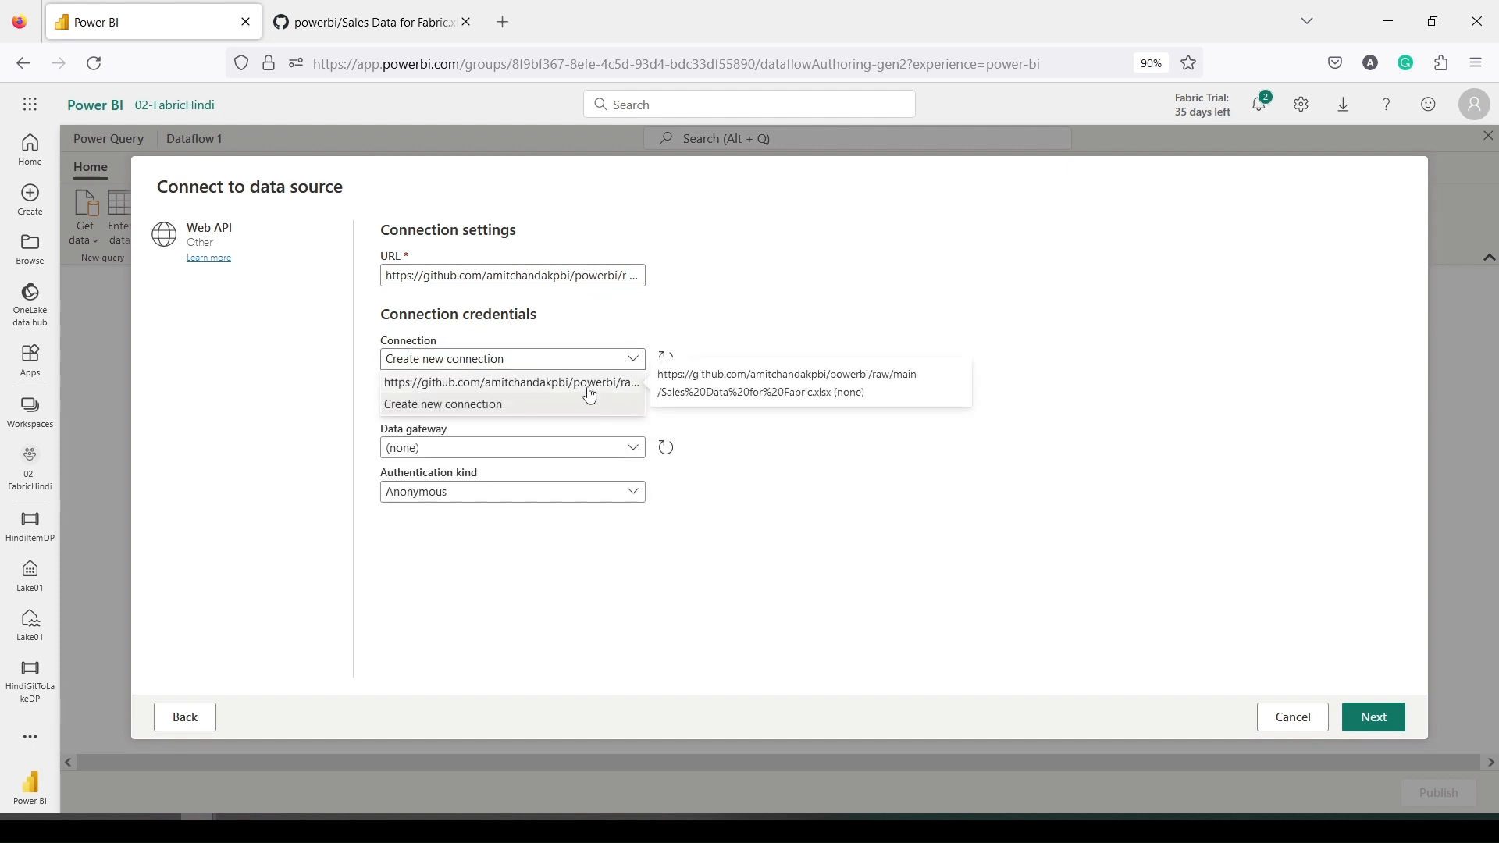
{"action": "left_click", "coordinate": [590, 383]}
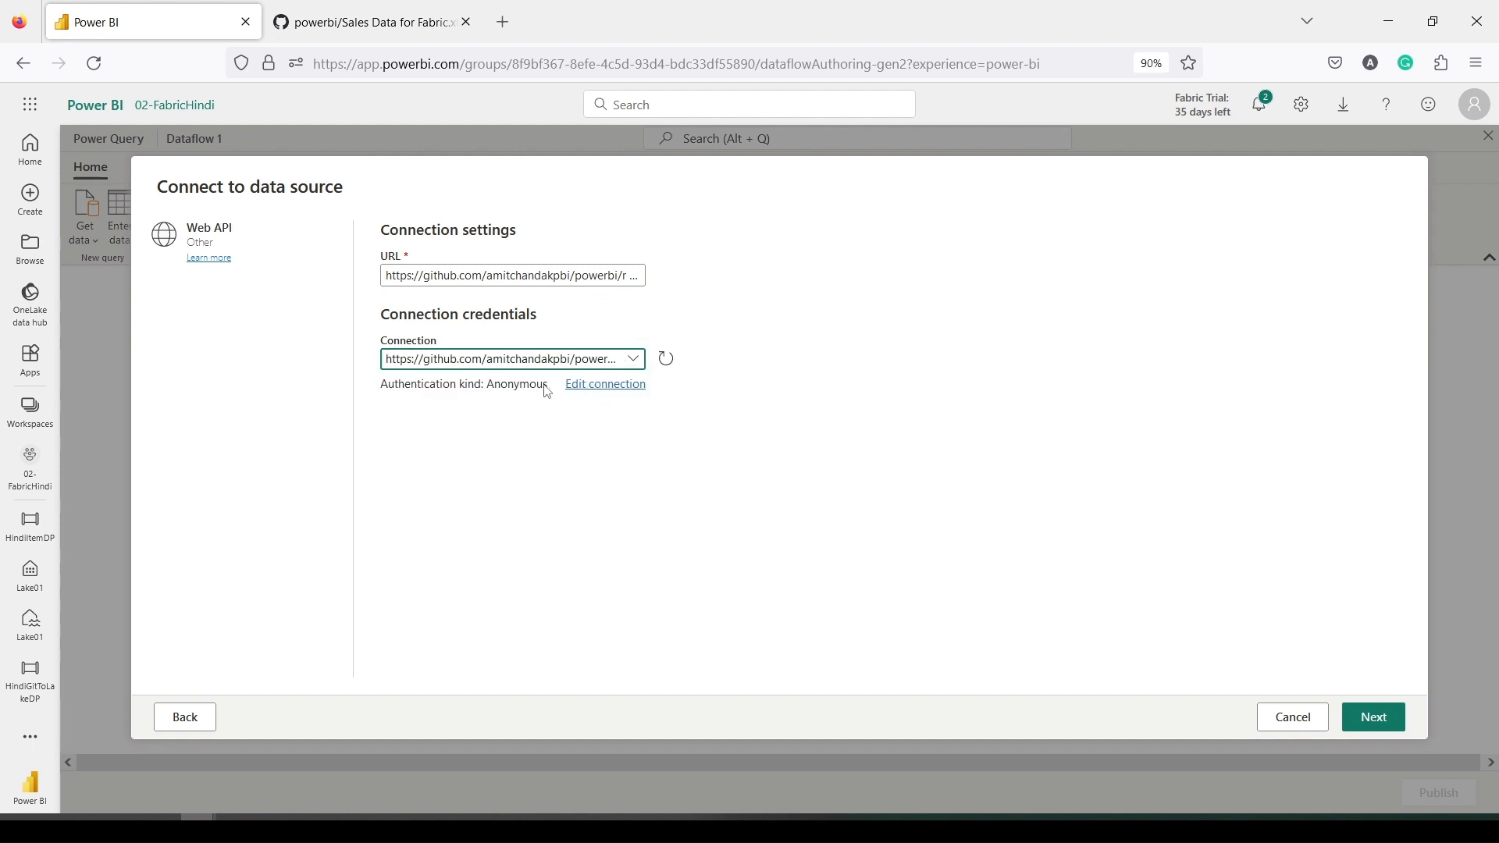
{"action": "left_click", "coordinate": [1367, 716]}
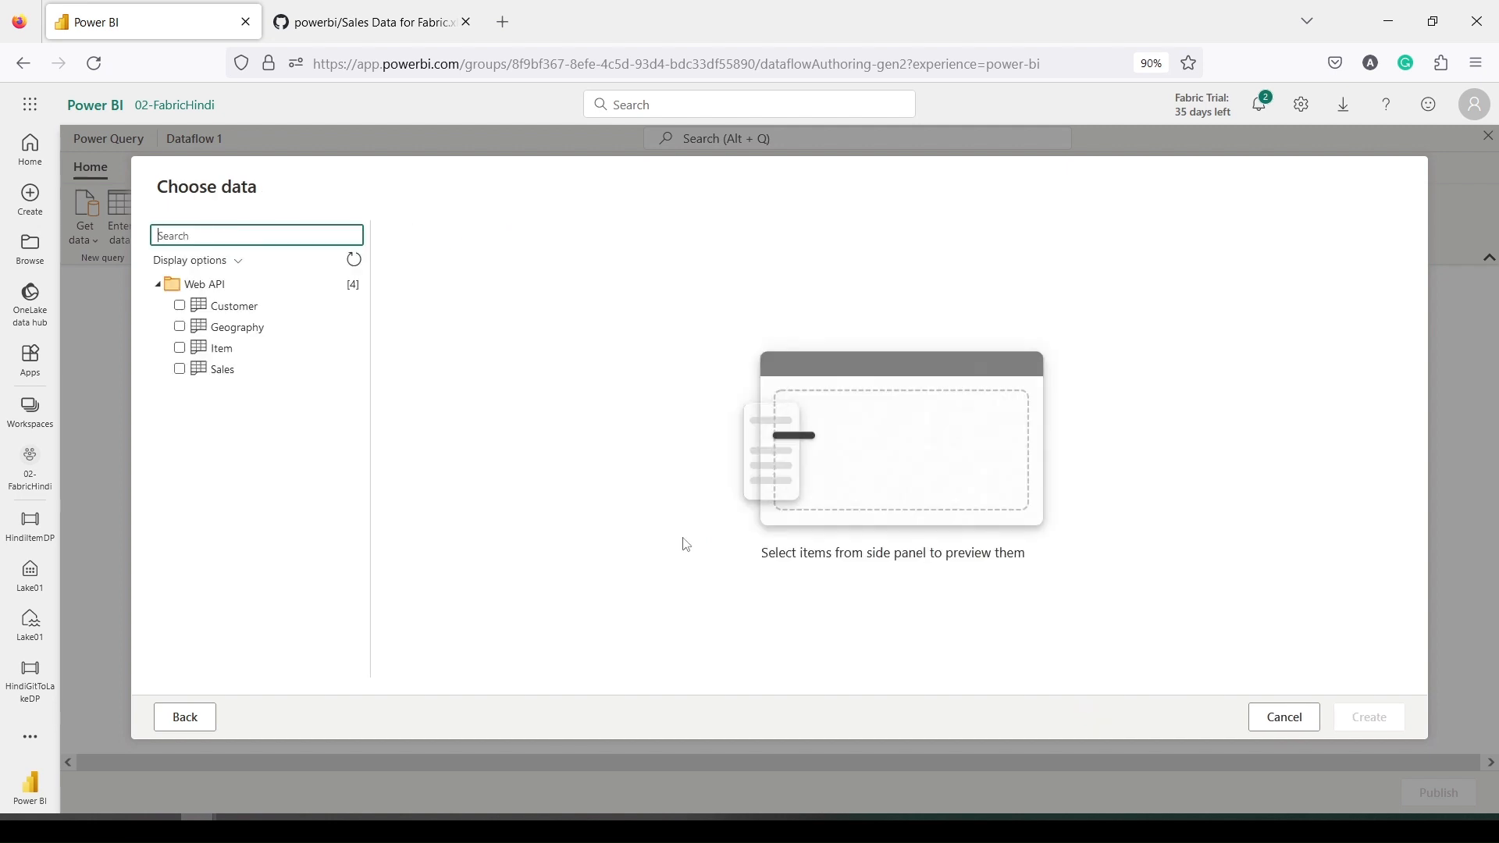
Select the Customer, Geography, Item and Sales tables for import
{"action": "left_click", "coordinate": [220, 314]}
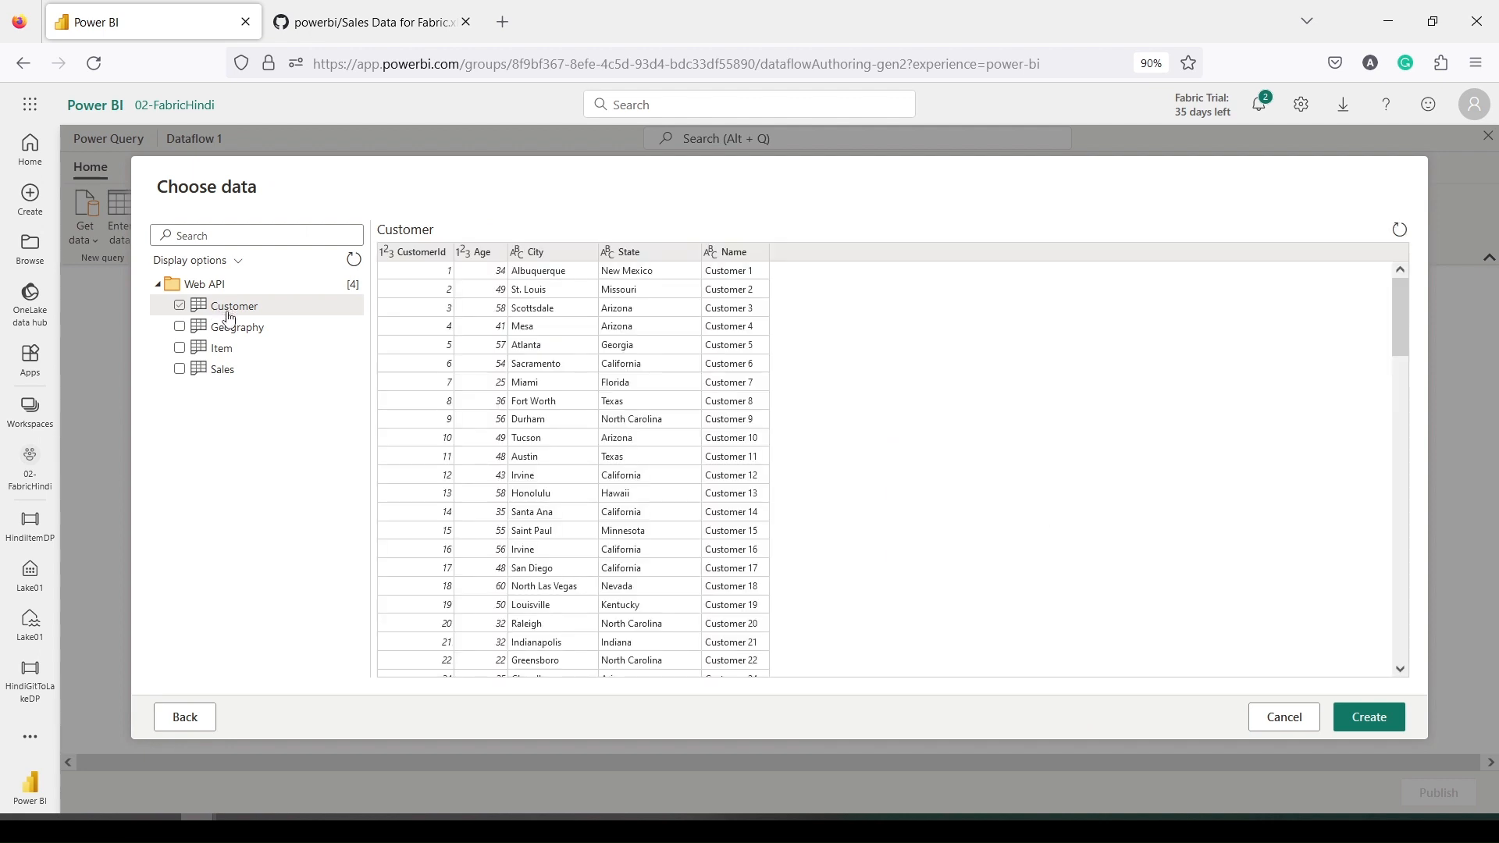
{"action": "left_click", "coordinate": [179, 305]}
{"action": "left_click", "coordinate": [179, 326]}
{"action": "left_click", "coordinate": [180, 347]}
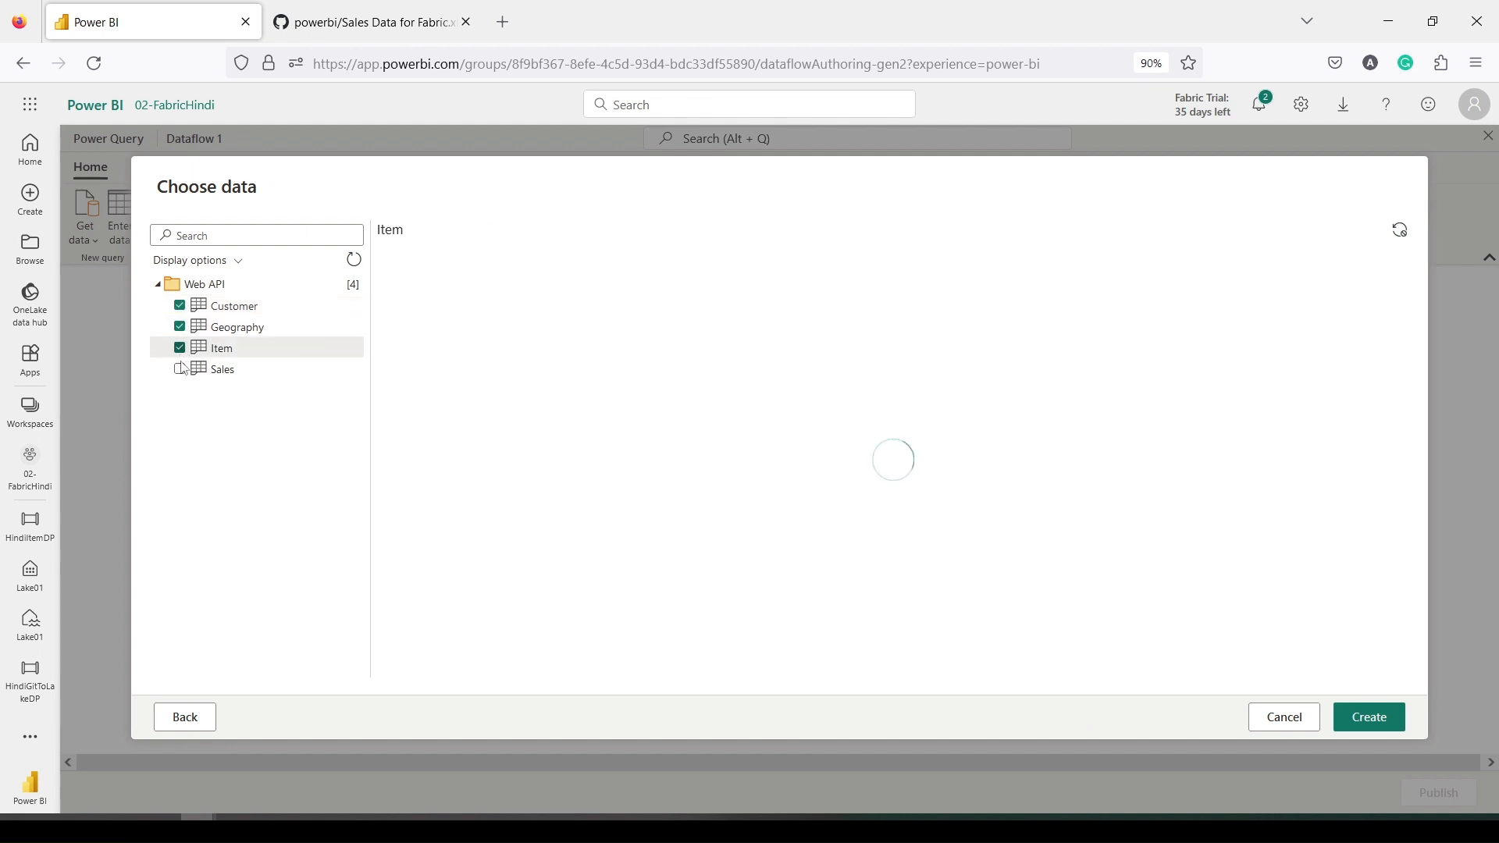
{"action": "left_click", "coordinate": [180, 369]}
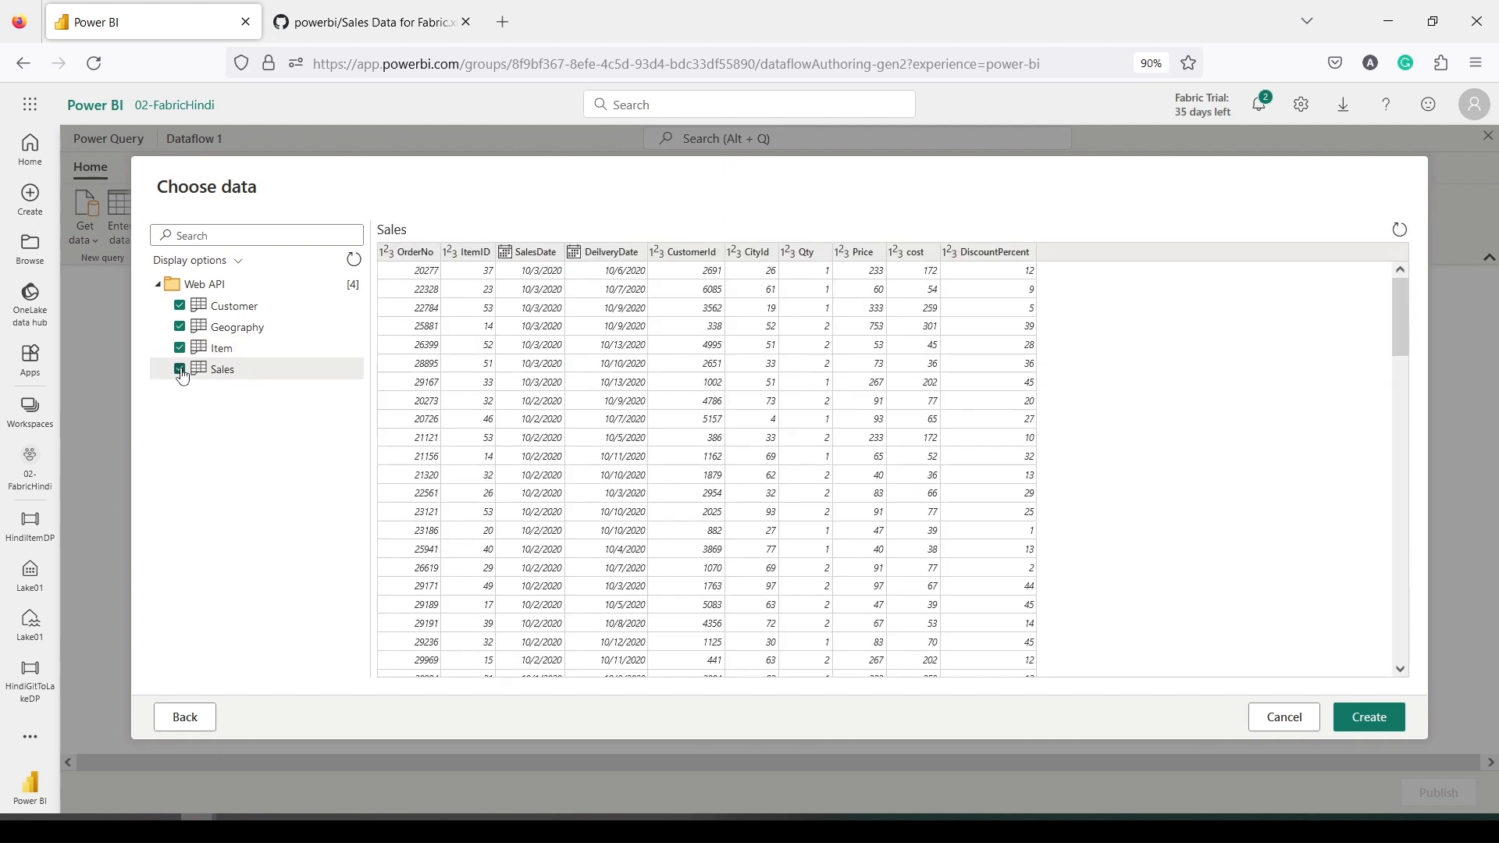
{"action": "left_click_drag", "start_coordinate": [161, 296], "coordinate": [300, 398]}
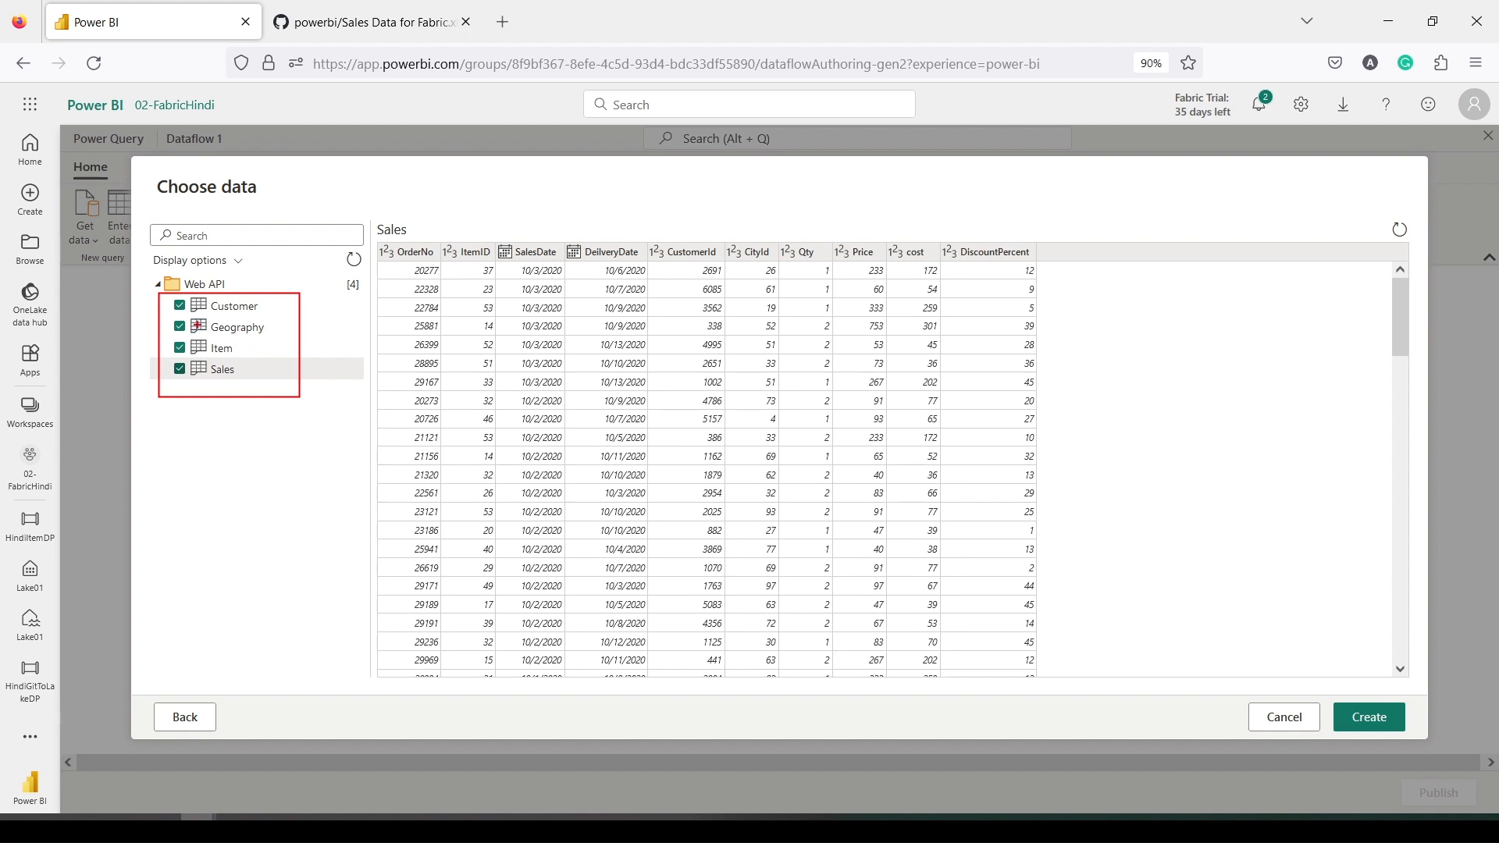
Create the dataflow queries from the four selected workbook tables
{"action": "key", "text": "Escape"}
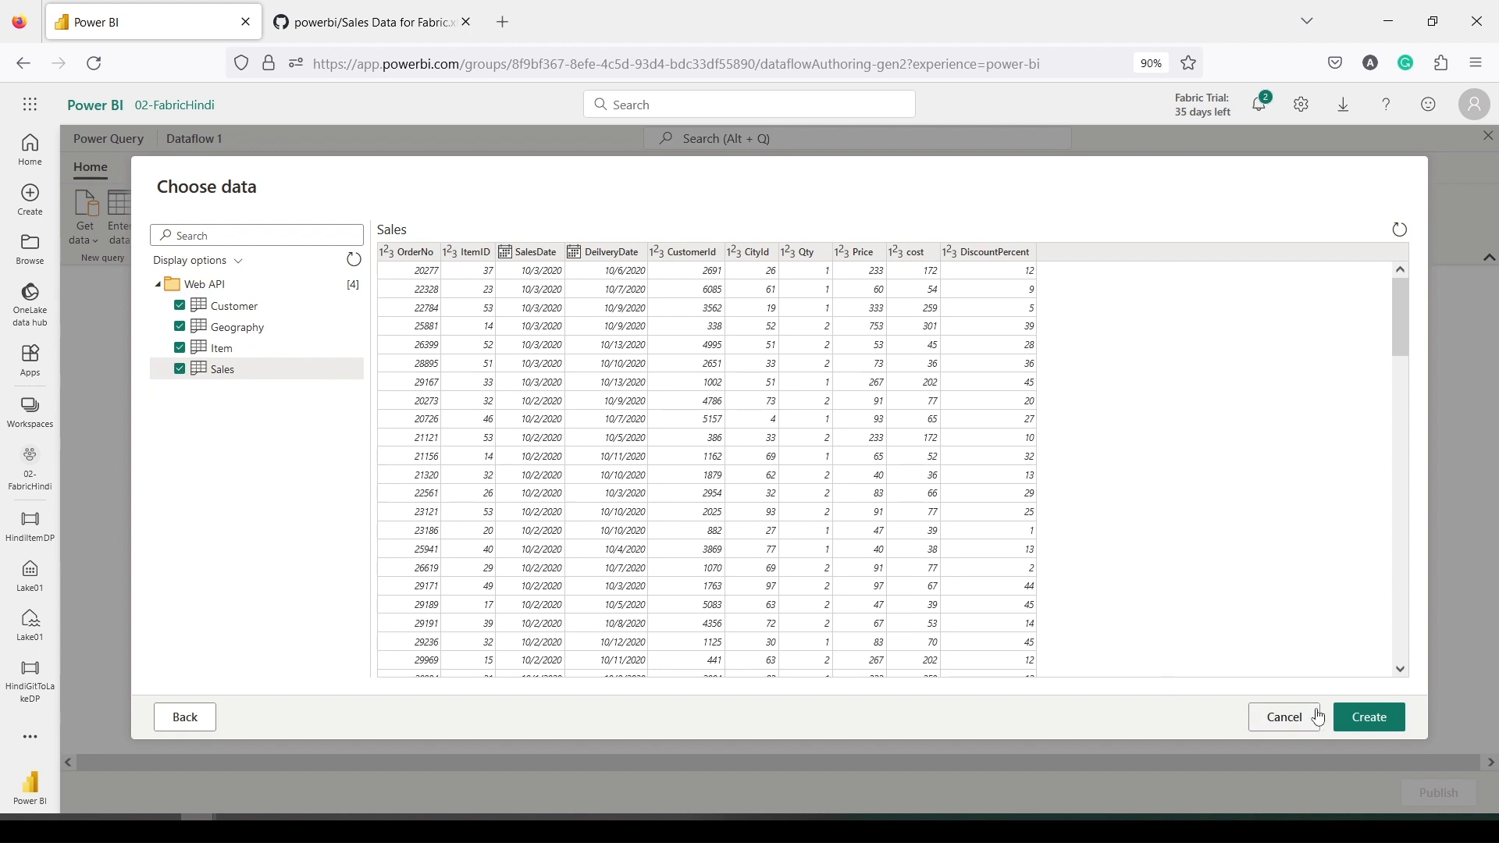
{"action": "left_click", "coordinate": [1366, 720]}
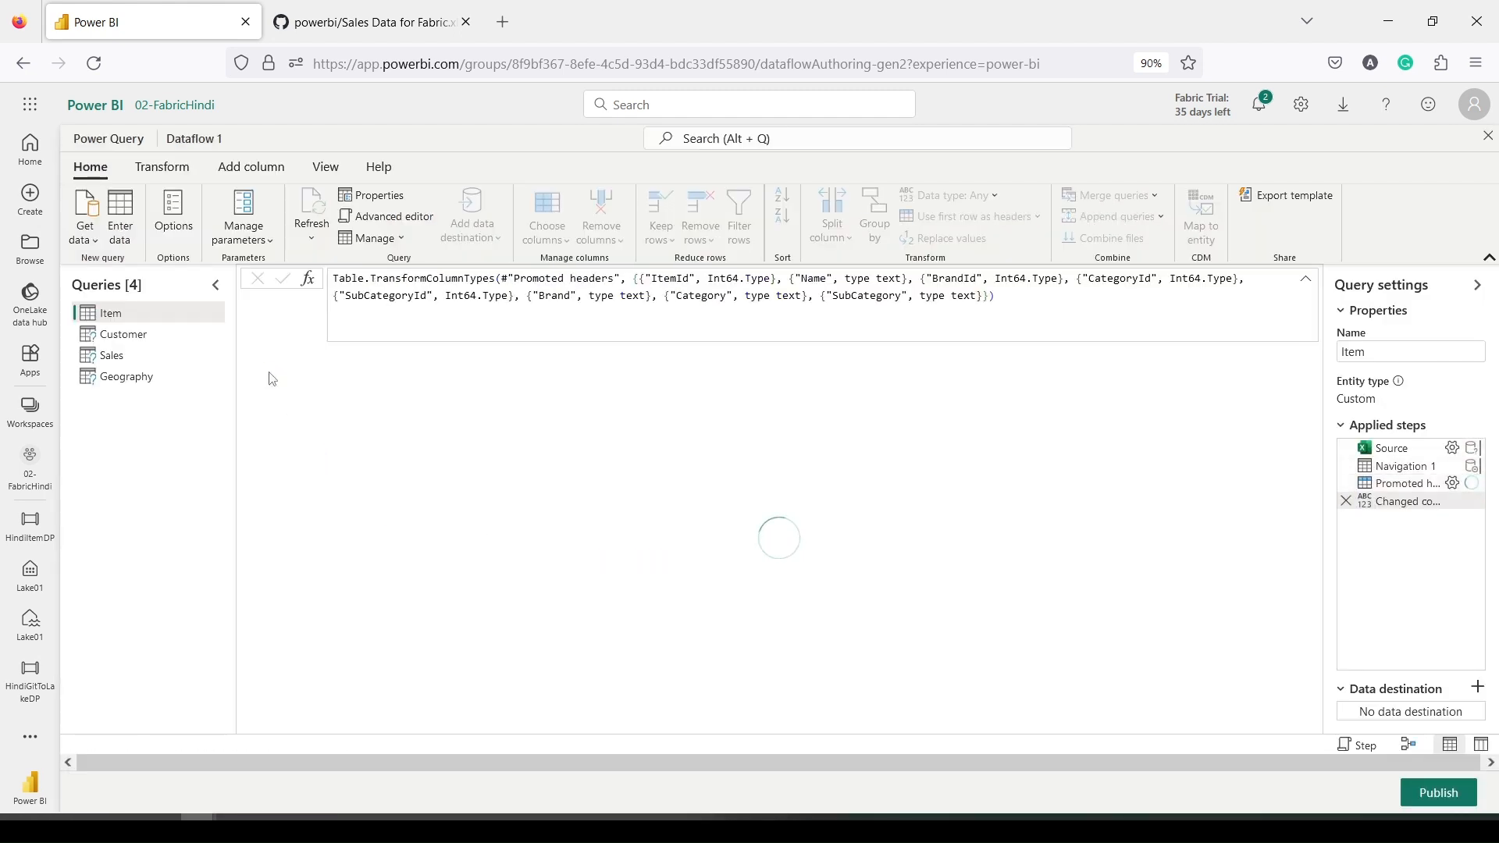
Examine the columns and data types of the Customer, Sales, Geography and Item queries
{"action": "left_click", "coordinate": [138, 336]}
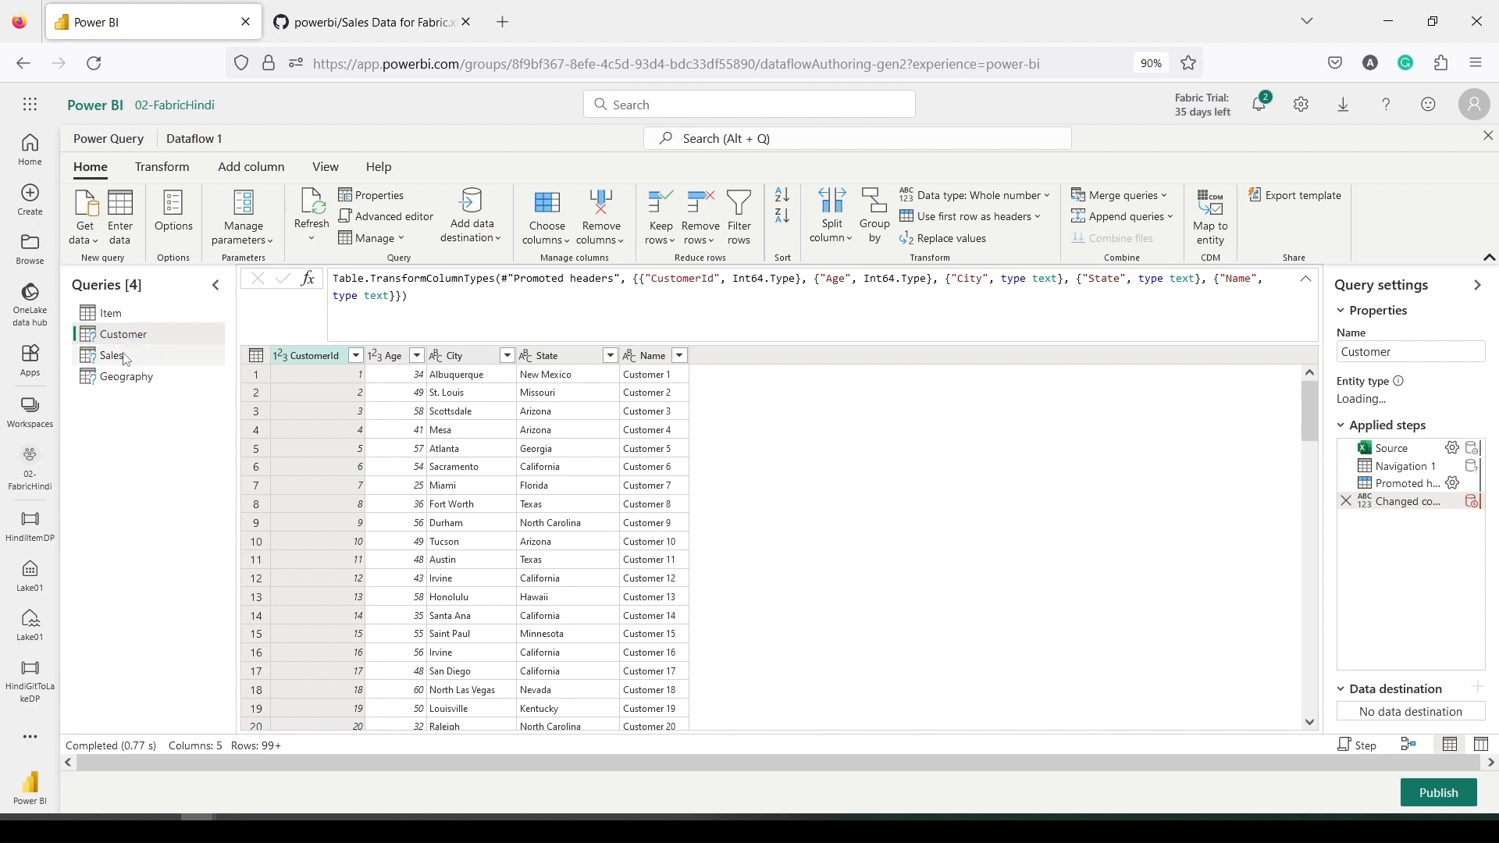
{"action": "left_click", "coordinate": [123, 355]}
{"action": "left_click", "coordinate": [115, 358]}
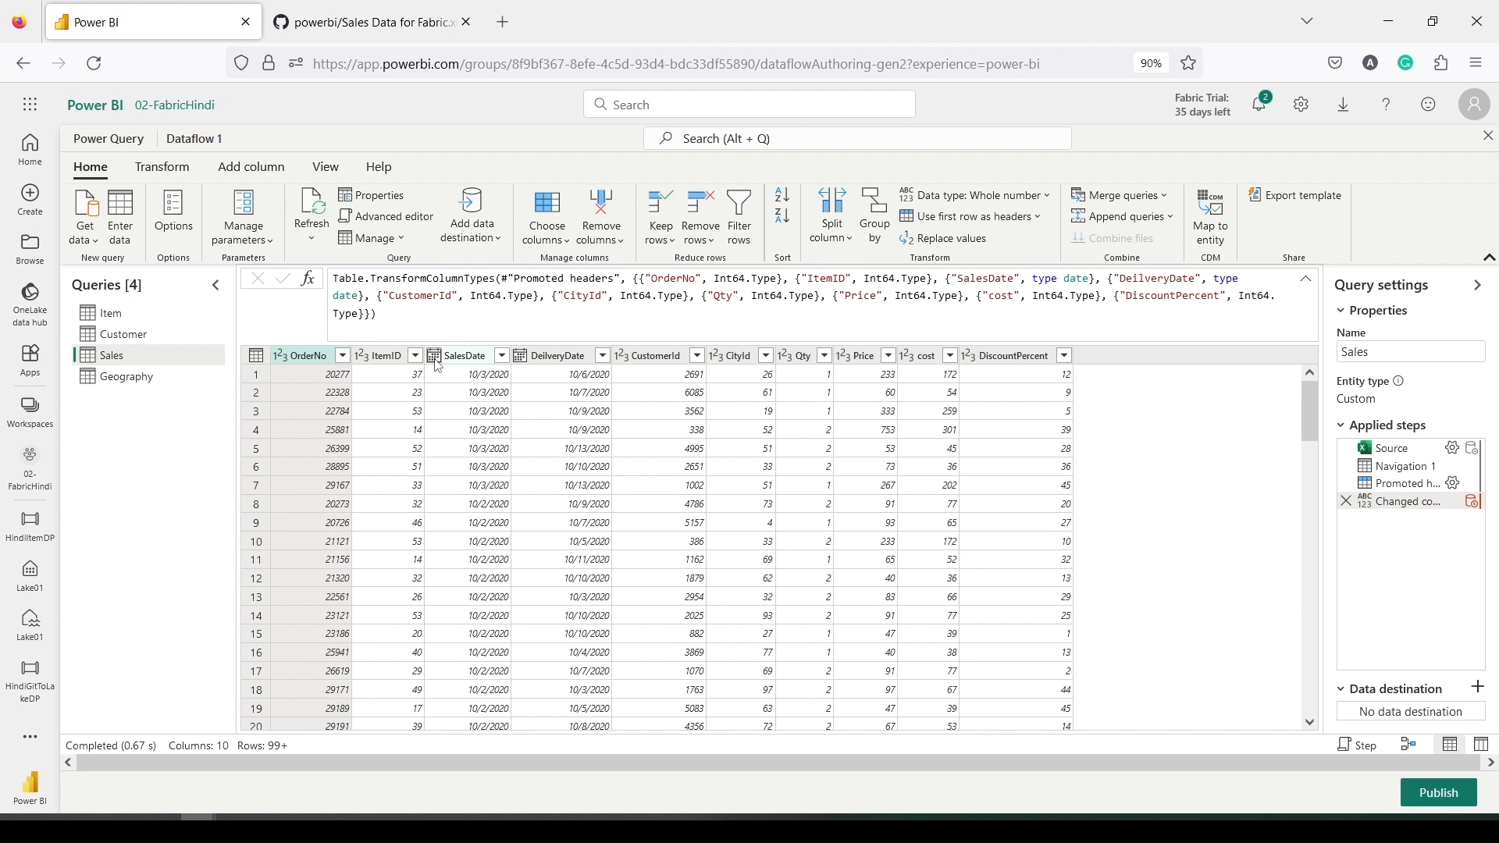
{"action": "left_click", "coordinate": [435, 358]}
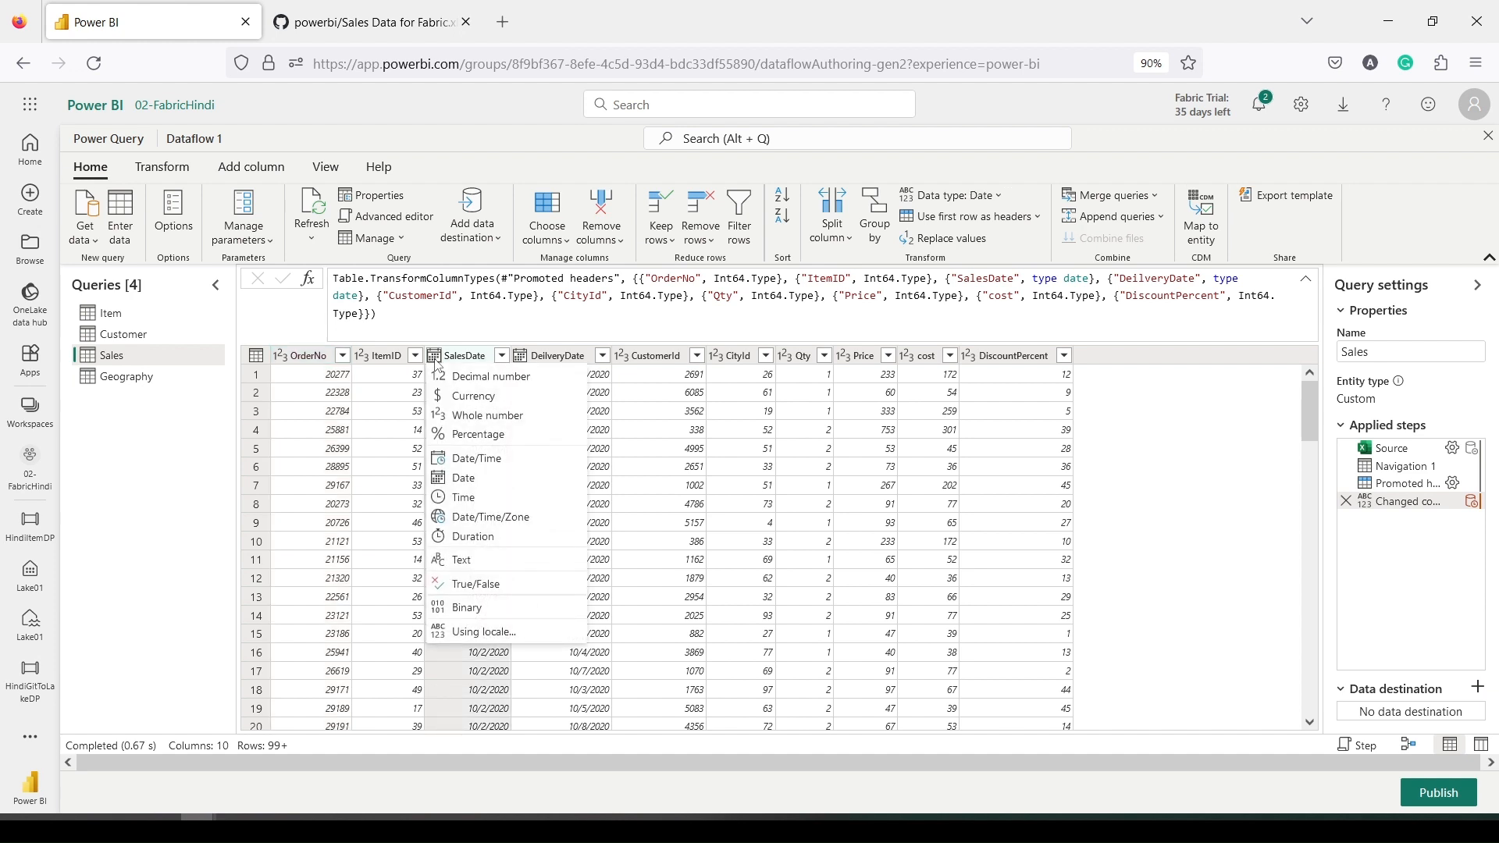
{"action": "left_click", "coordinate": [161, 434]}
{"action": "left_click", "coordinate": [126, 377]}
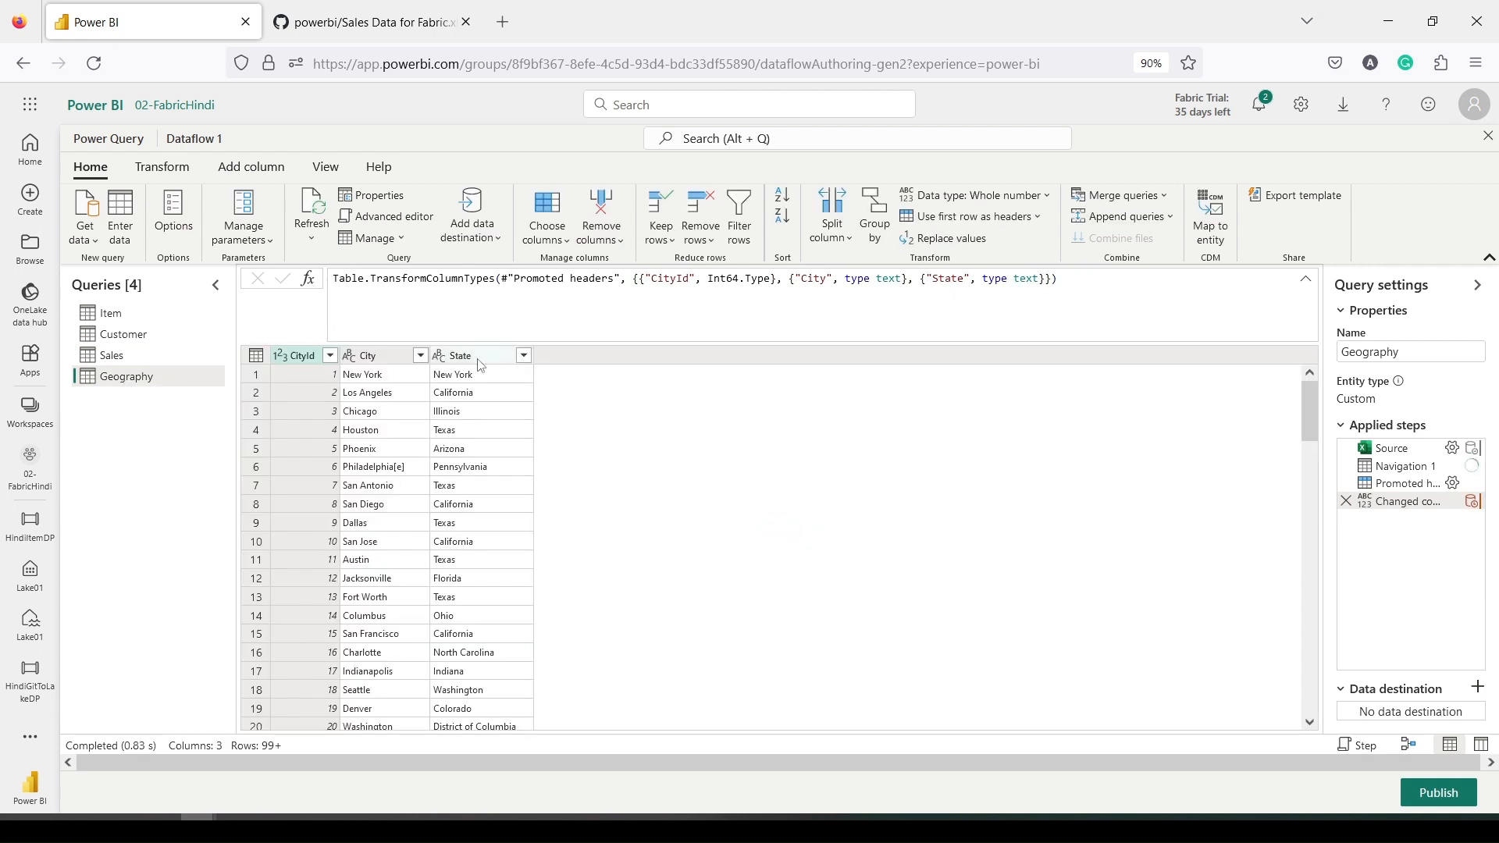
{"action": "left_click", "coordinate": [478, 358]}
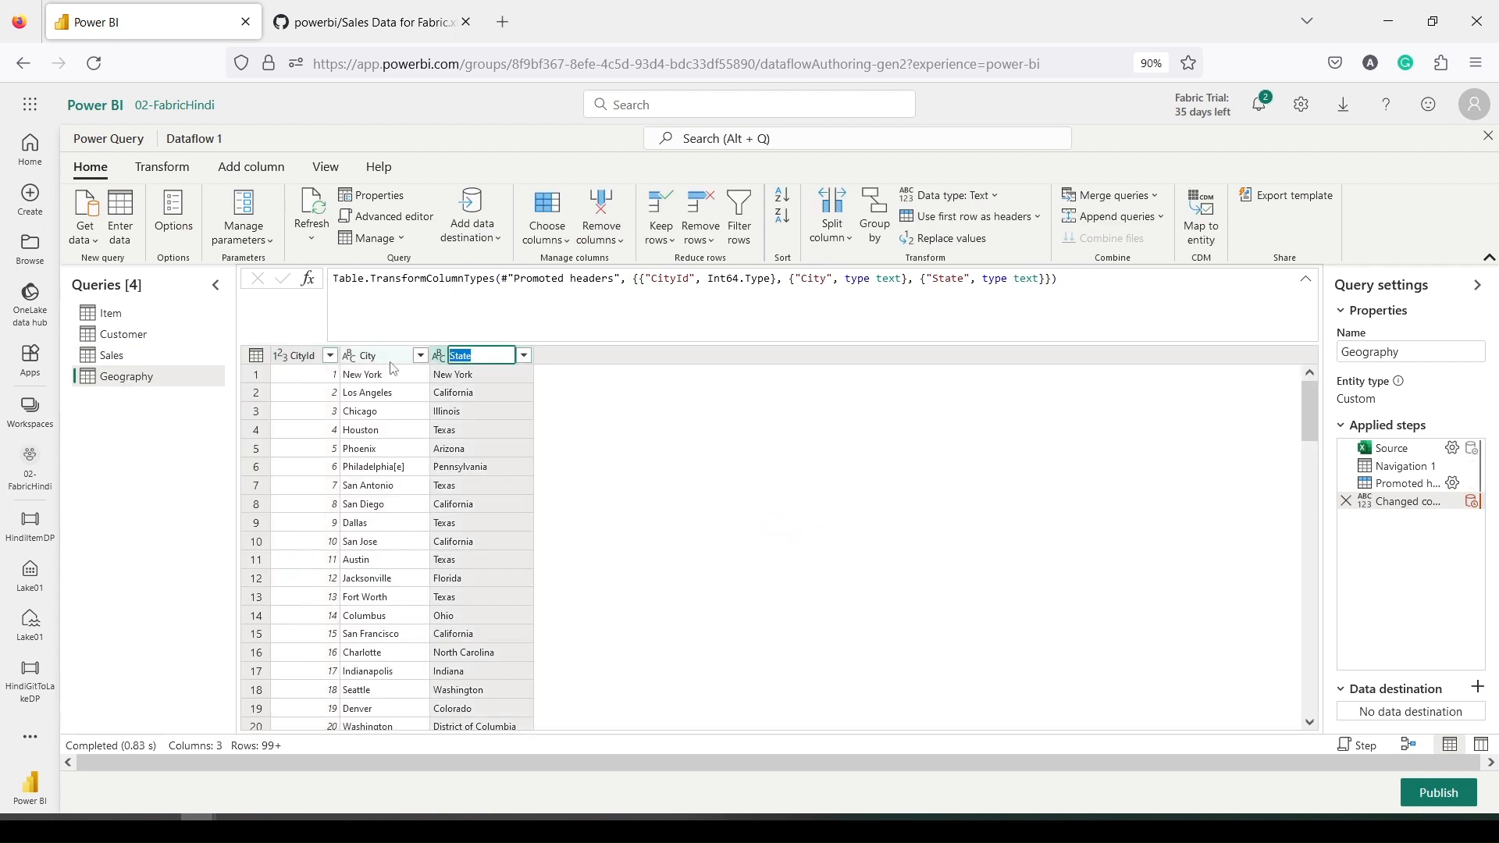
{"action": "double_click", "coordinate": [303, 356]}
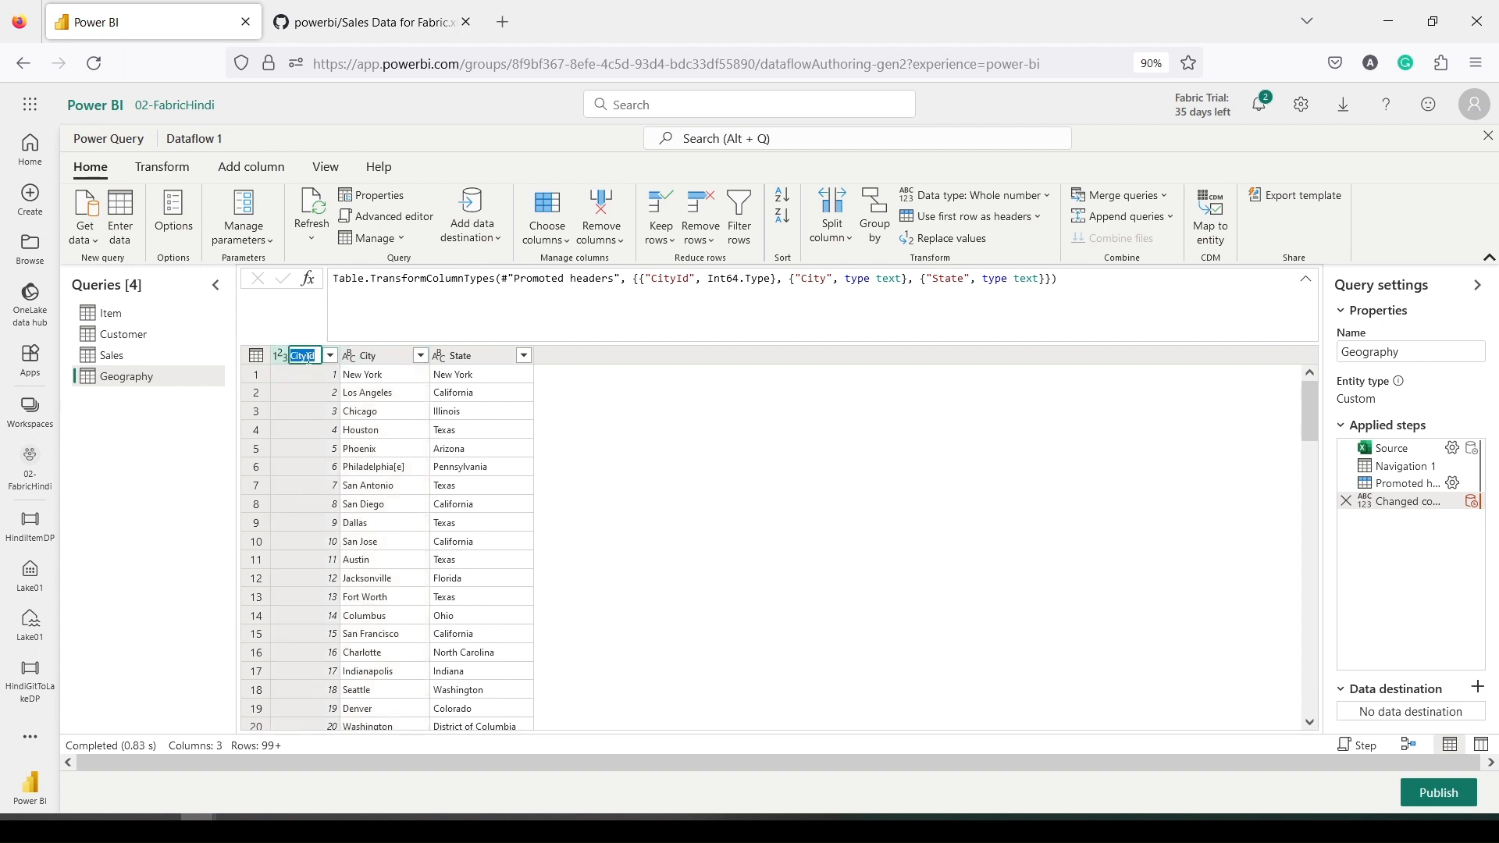
{"action": "left_click", "coordinate": [127, 359]}
{"action": "left_click", "coordinate": [130, 363]}
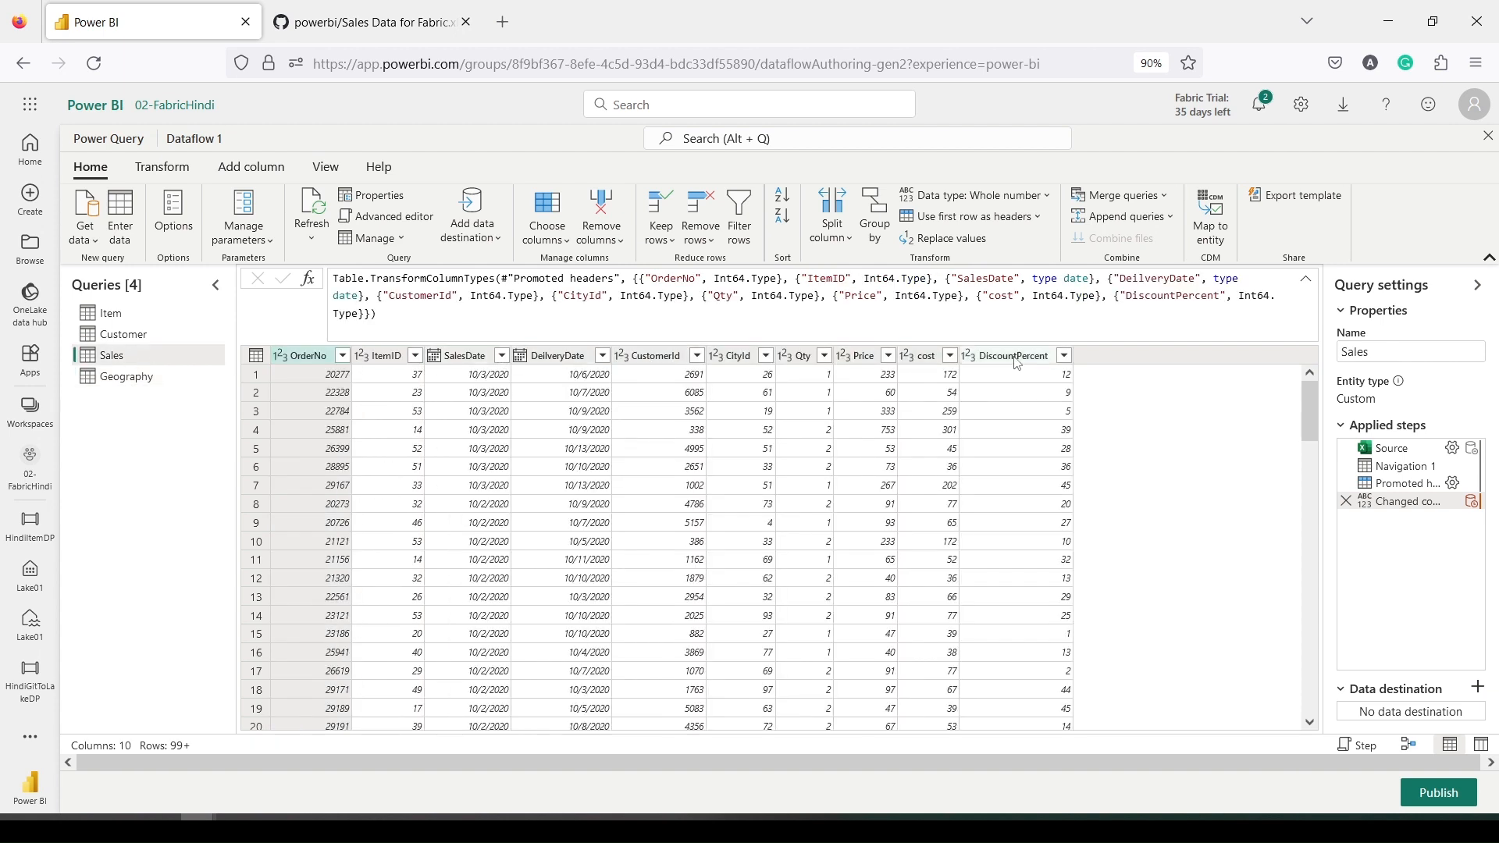
{"action": "left_click", "coordinate": [123, 334]}
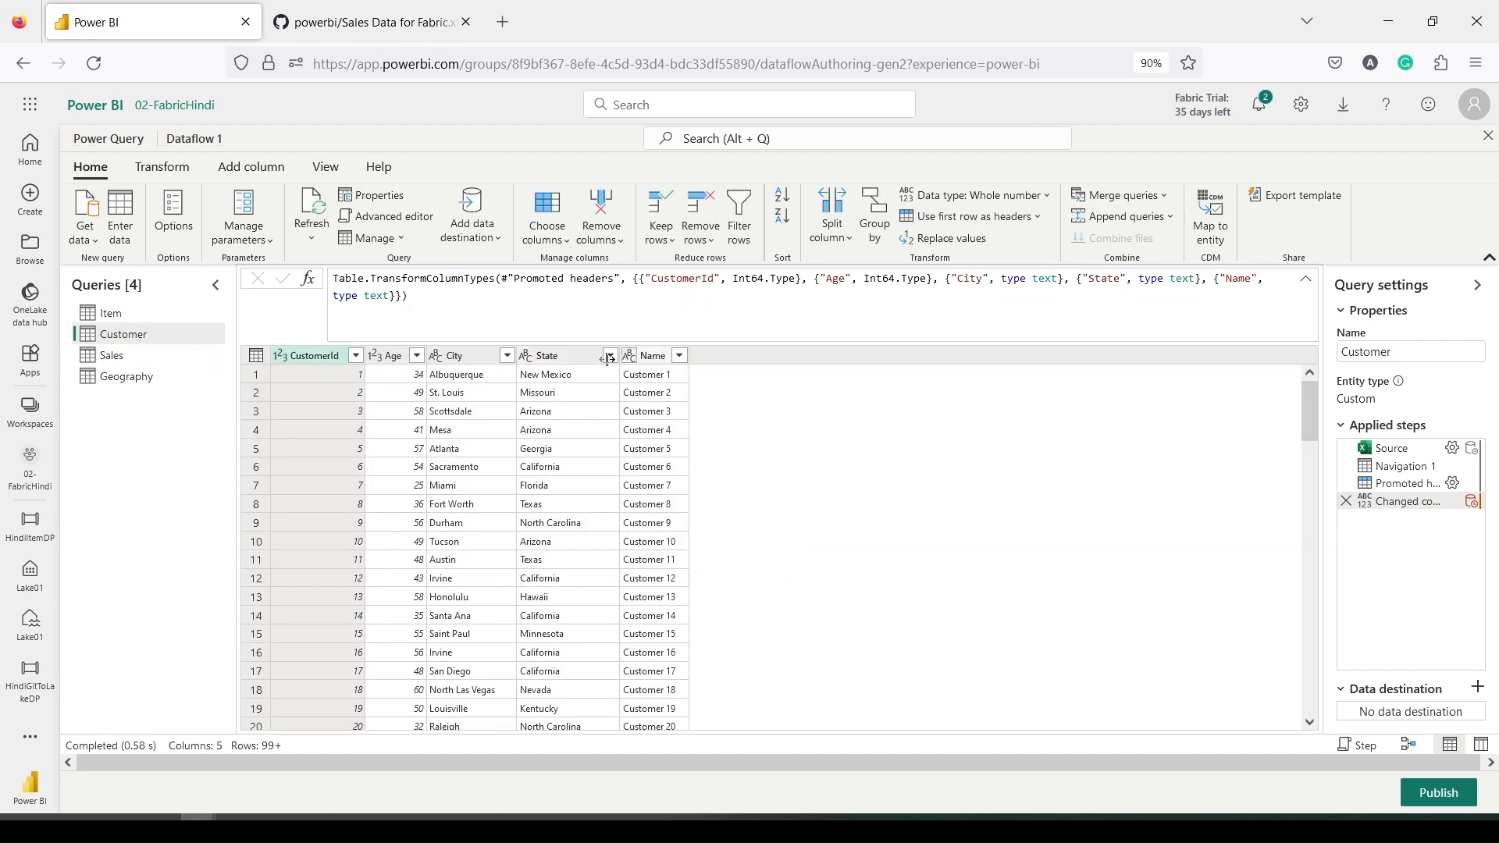
{"action": "left_click", "coordinate": [118, 316]}
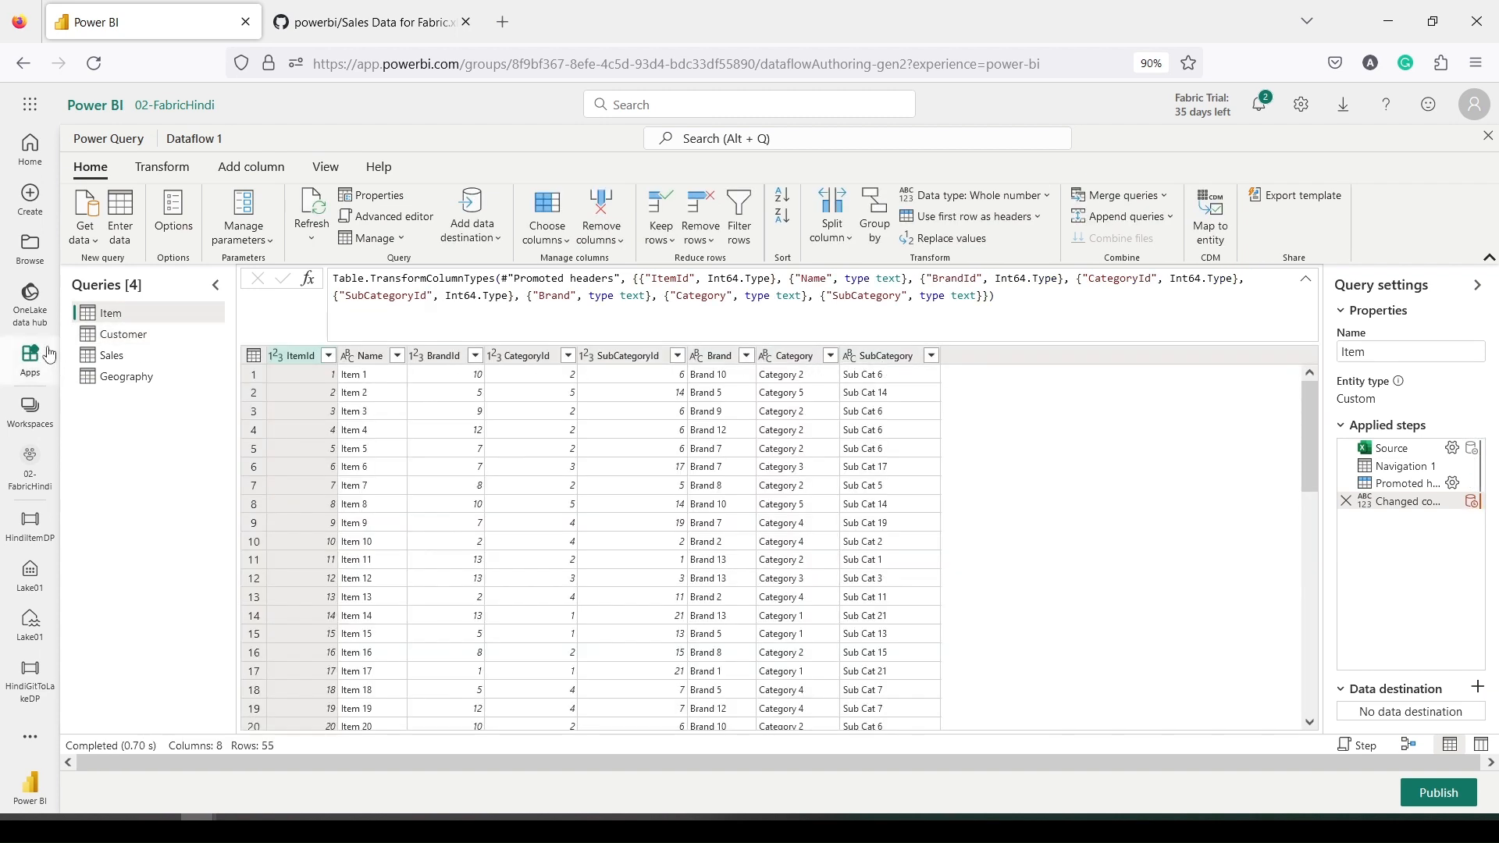
Start a custom column in the Sales query, named GrossAmount, with the Decimal number data type
{"action": "left_click", "coordinate": [131, 362]}
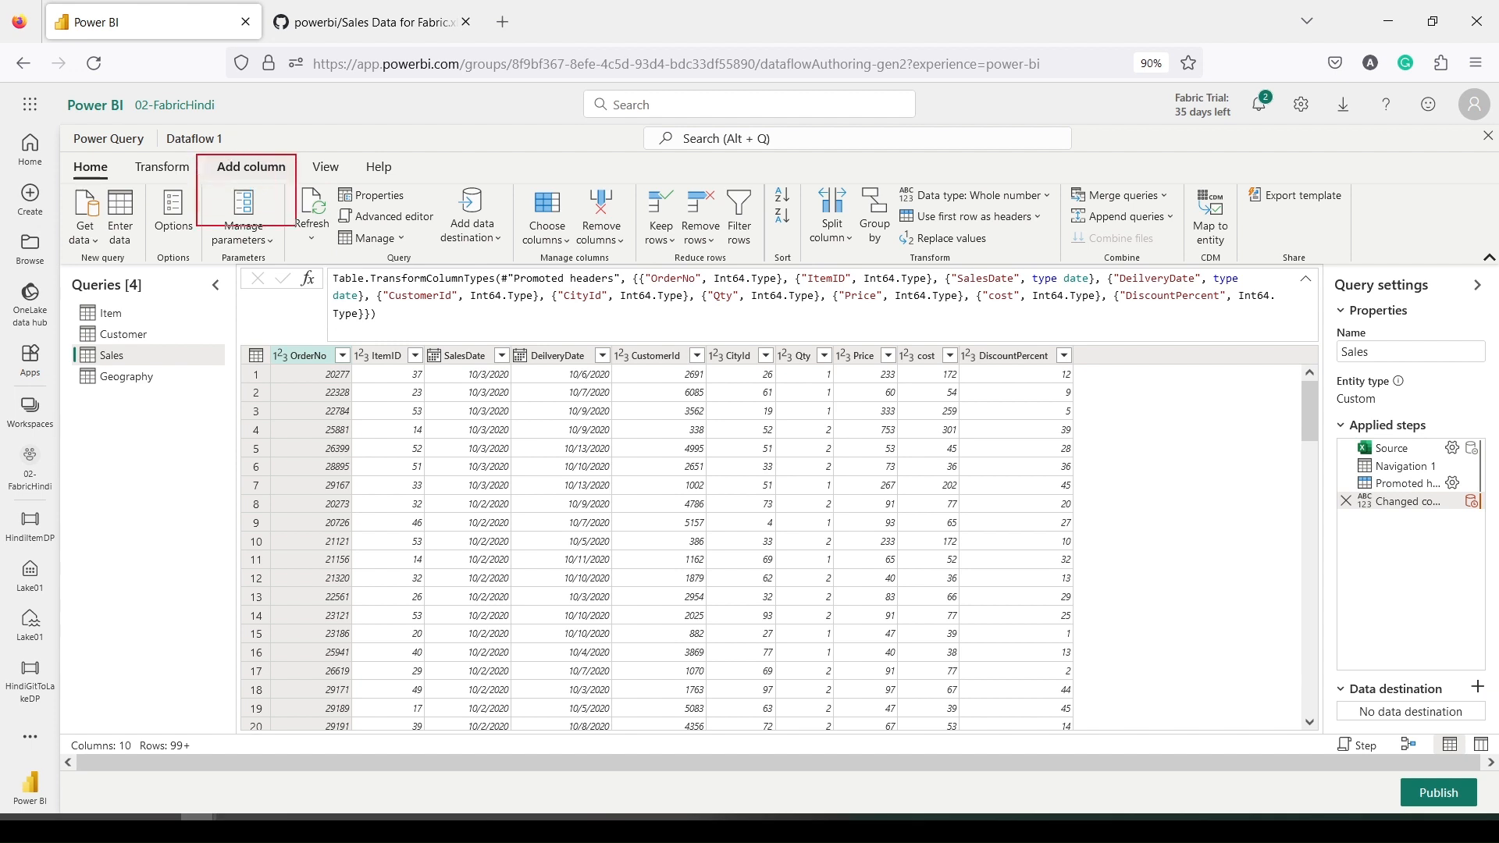
{"action": "left_click_drag", "start_coordinate": [299, 258], "coordinate": [301, 278]}
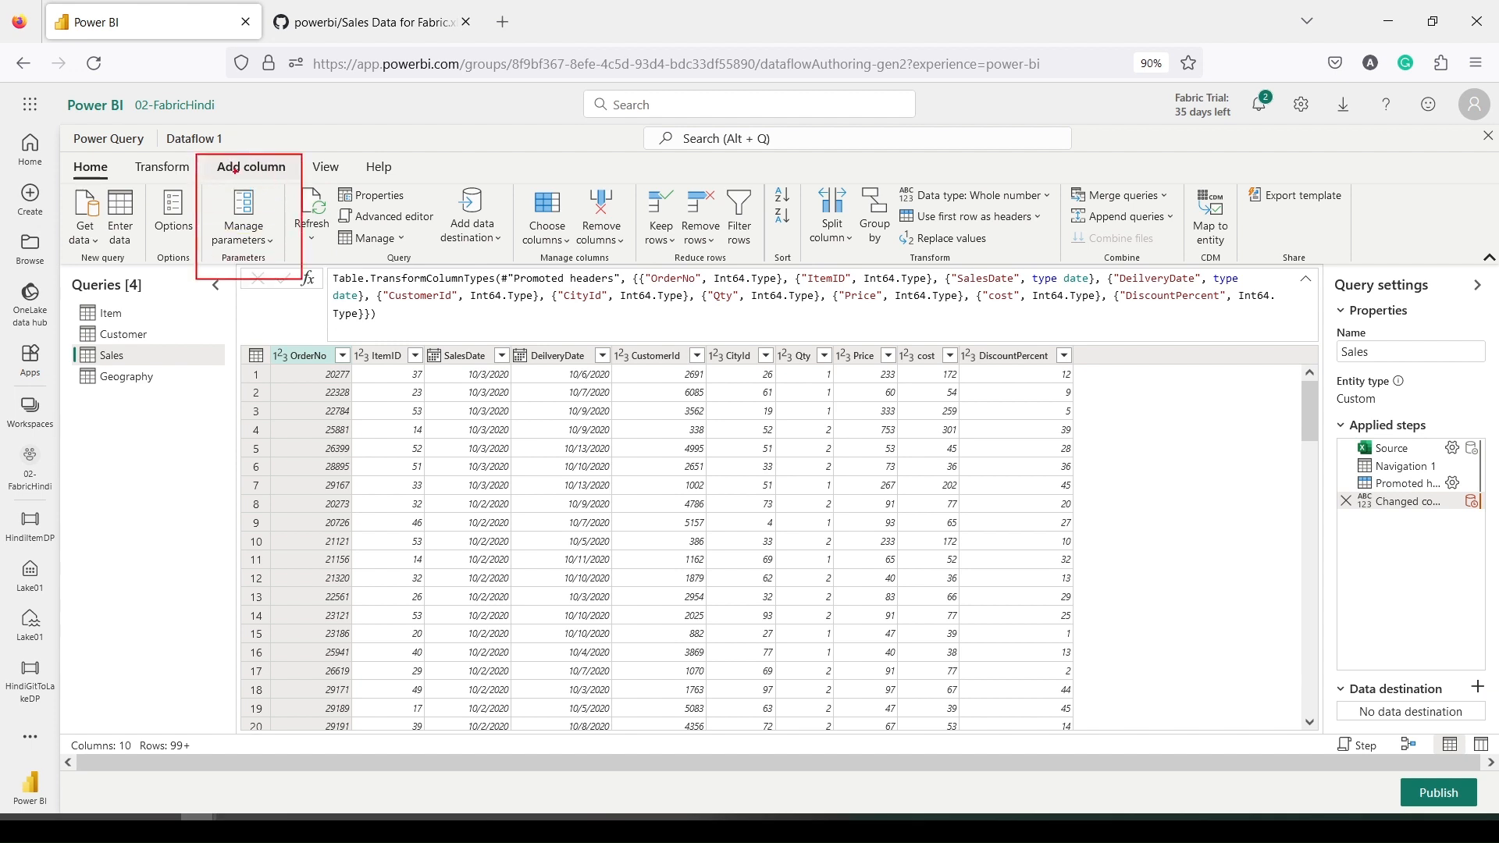
{"action": "key", "text": "Escape"}
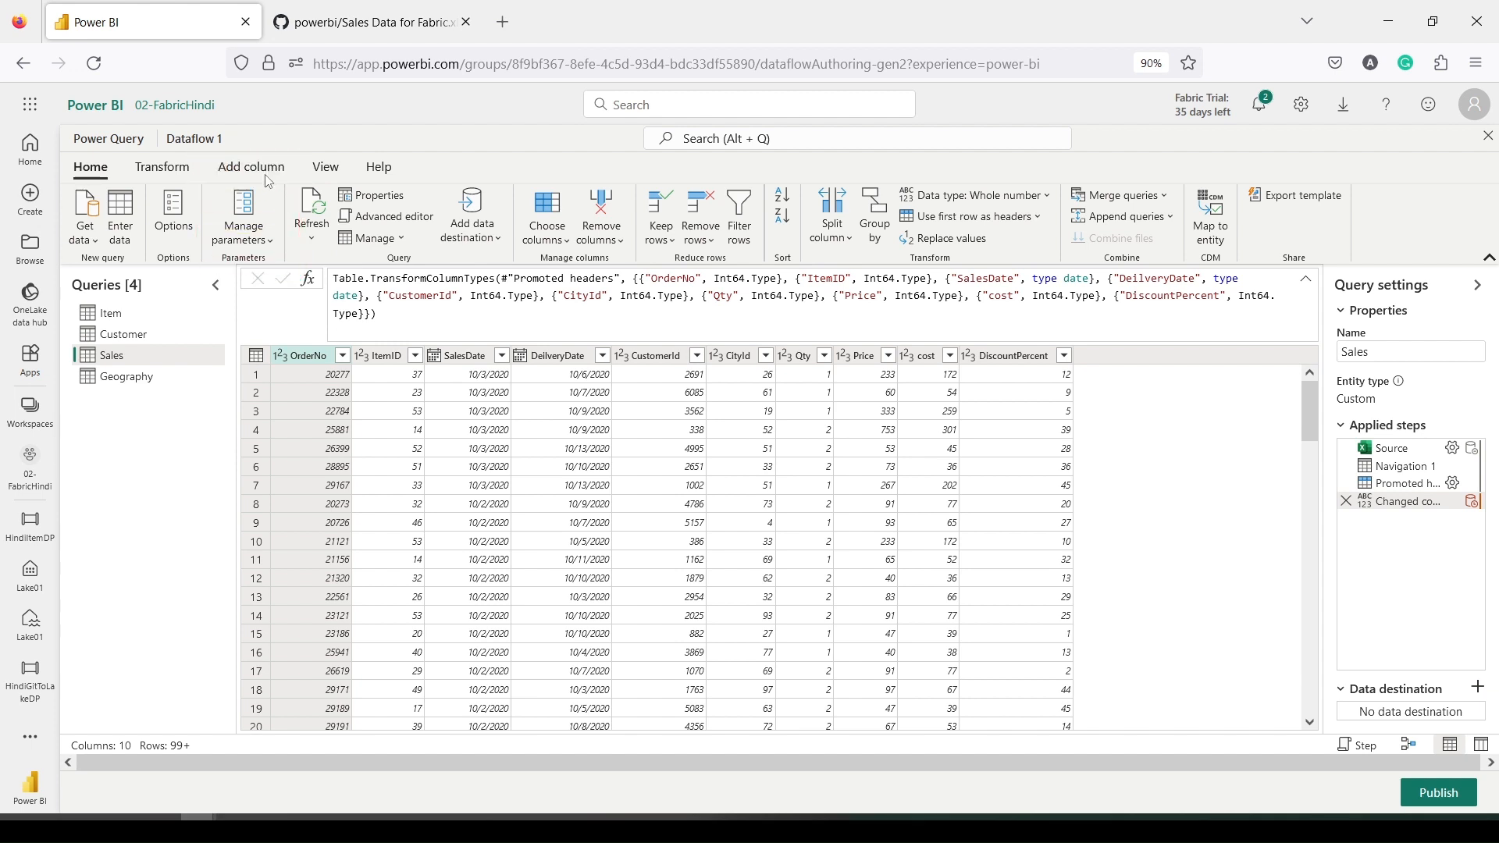
{"action": "left_click", "coordinate": [251, 168]}
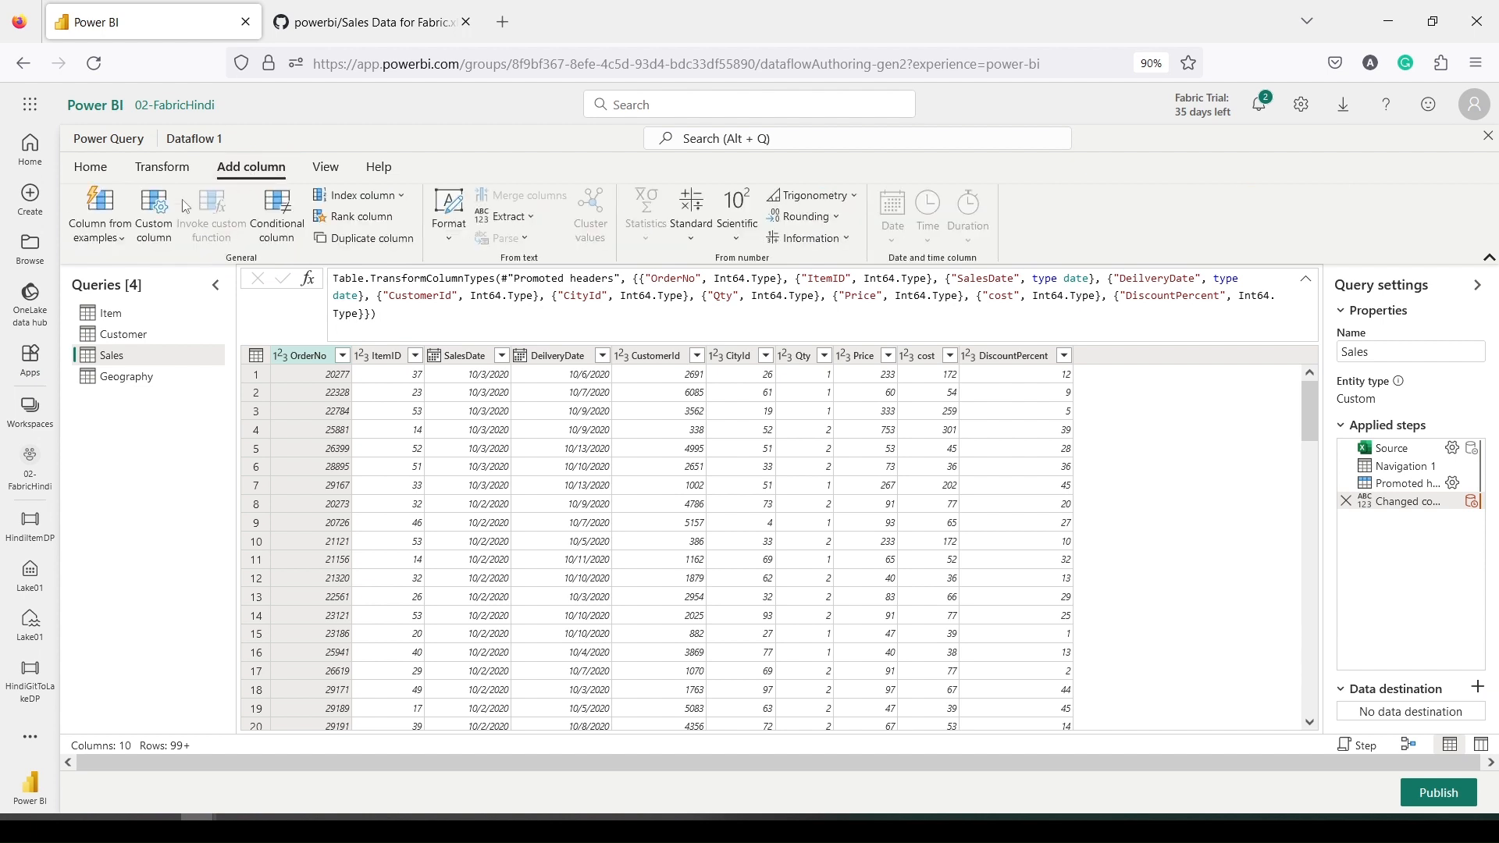
{"action": "left_click_drag", "start_coordinate": [130, 184], "coordinate": [181, 256]}
{"action": "key", "text": "Escape"}
{"action": "left_click", "coordinate": [148, 209]}
{"action": "left_click_drag", "start_coordinate": [714, 343], "coordinate": [421, 337]}
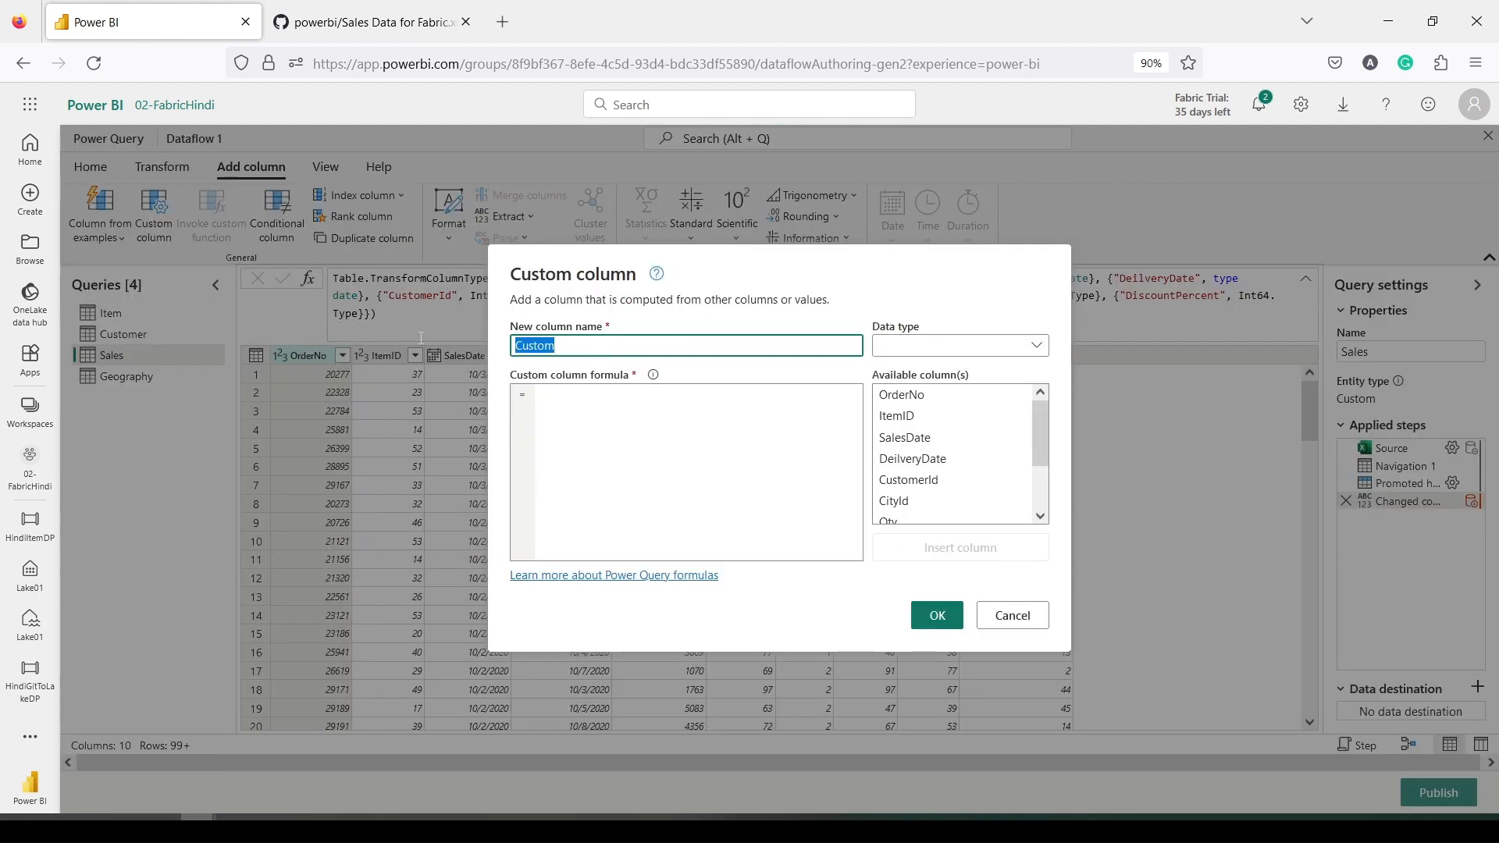
{"action": "type", "text": "GrossAmount"}
{"action": "left_click", "coordinate": [943, 349]}
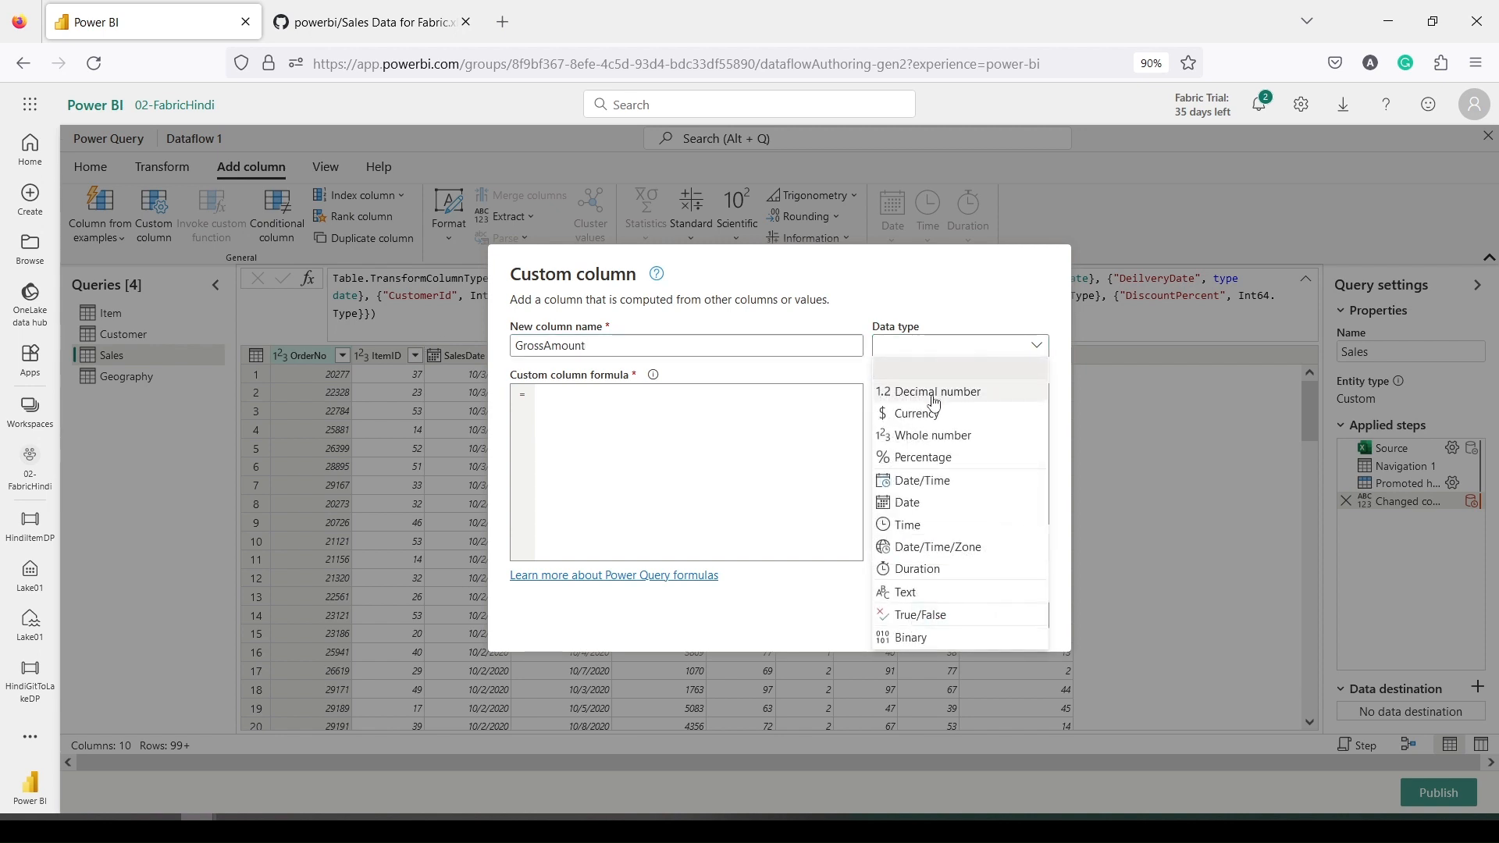
{"action": "left_click", "coordinate": [934, 402]}
Give the GrossAmount column the formula [Qty]*[Price] and add it to the Sales query
{"action": "scroll", "coordinate": [905, 461], "scroll_direction": "down", "scroll_amount": 2}
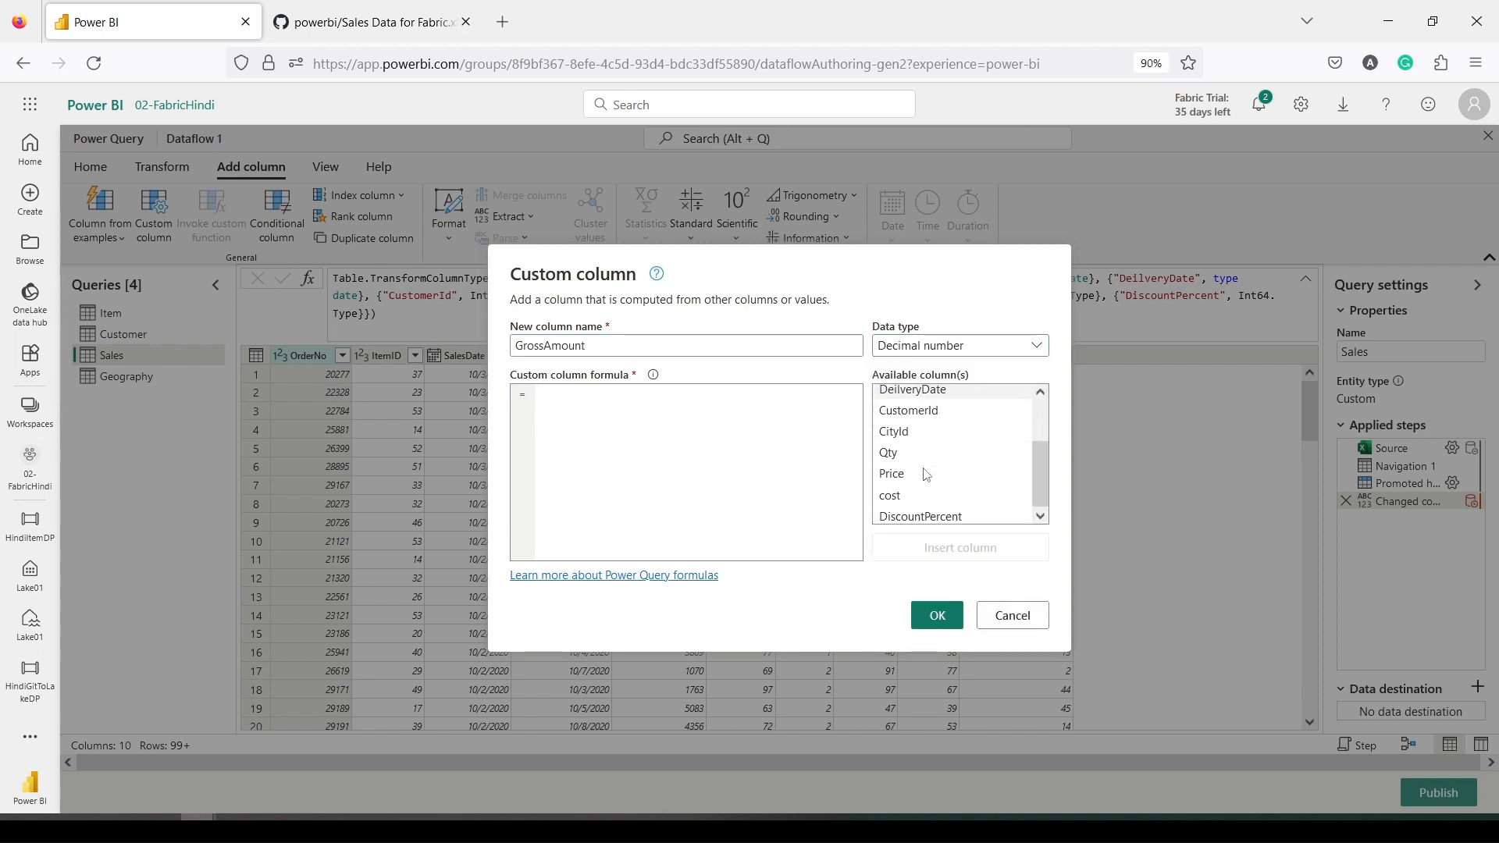
{"action": "double_click", "coordinate": [905, 459]}
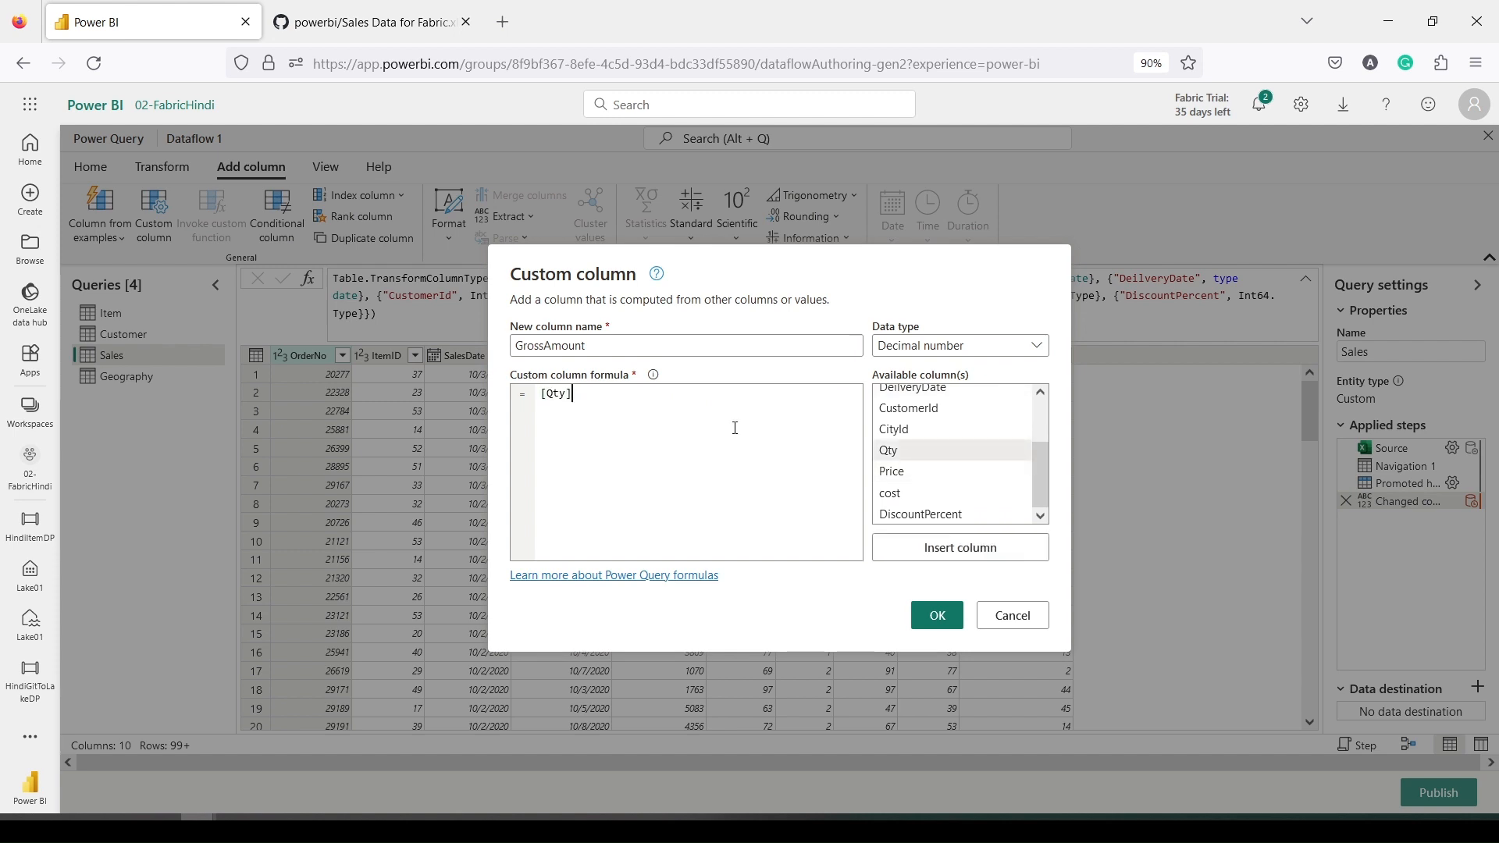
{"action": "type", "text": "*"}
{"action": "double_click", "coordinate": [894, 471]}
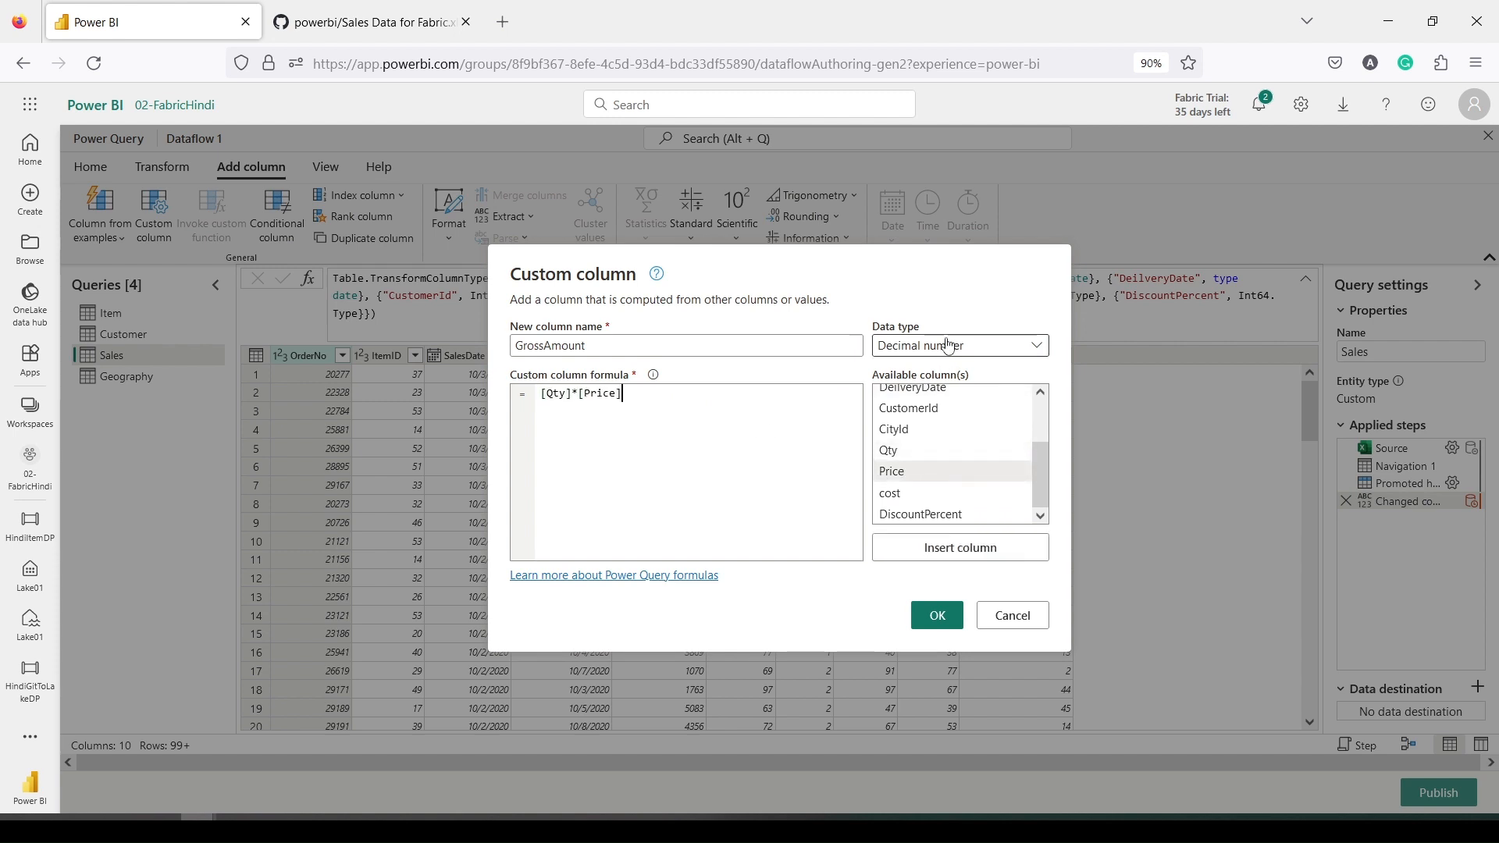
{"action": "left_click", "coordinate": [966, 356]}
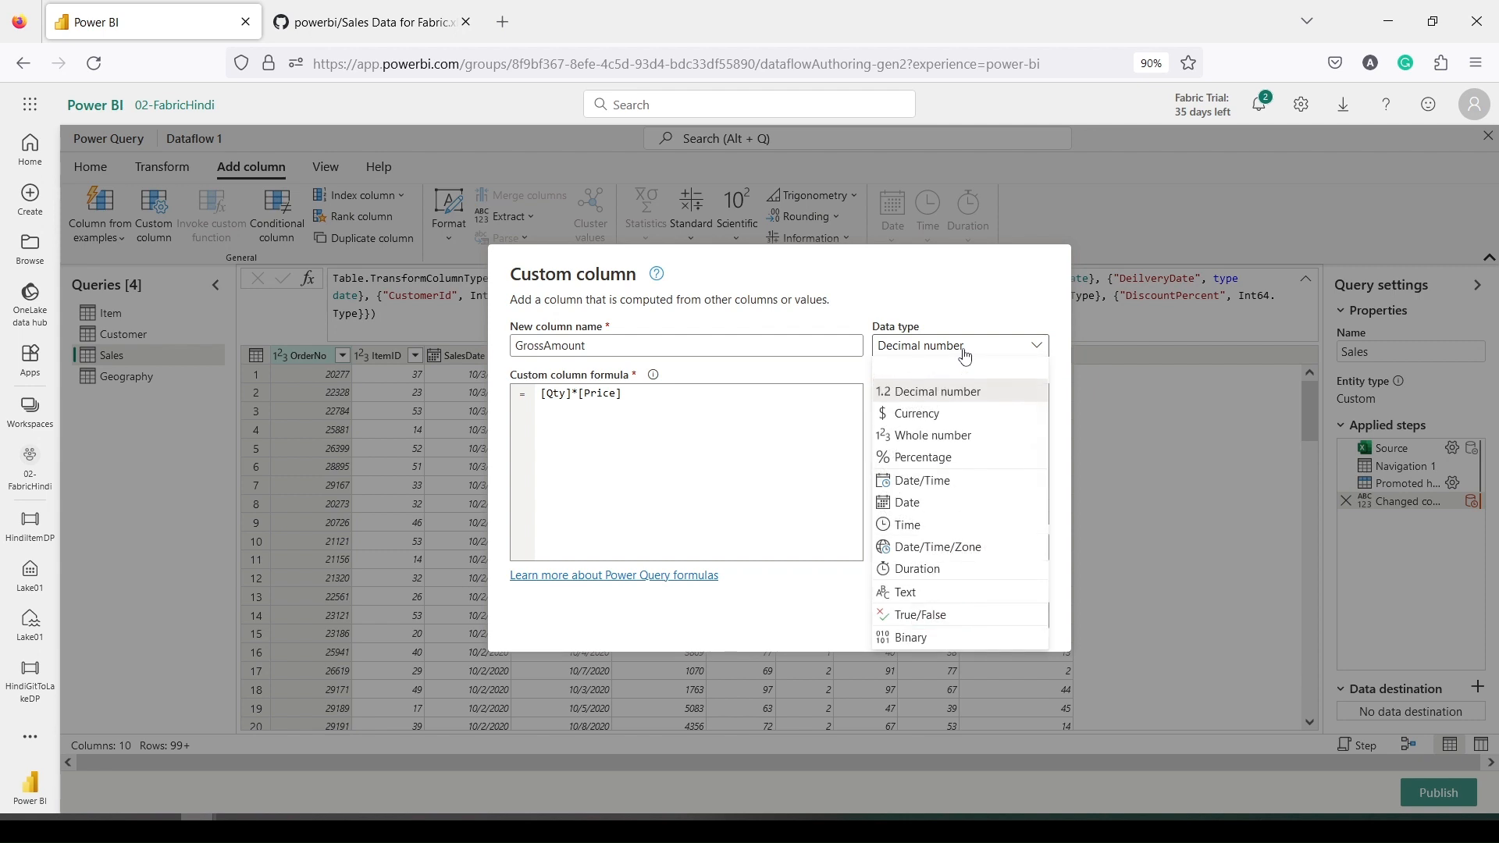
{"action": "left_click", "coordinate": [965, 349]}
{"action": "left_click", "coordinate": [666, 414]}
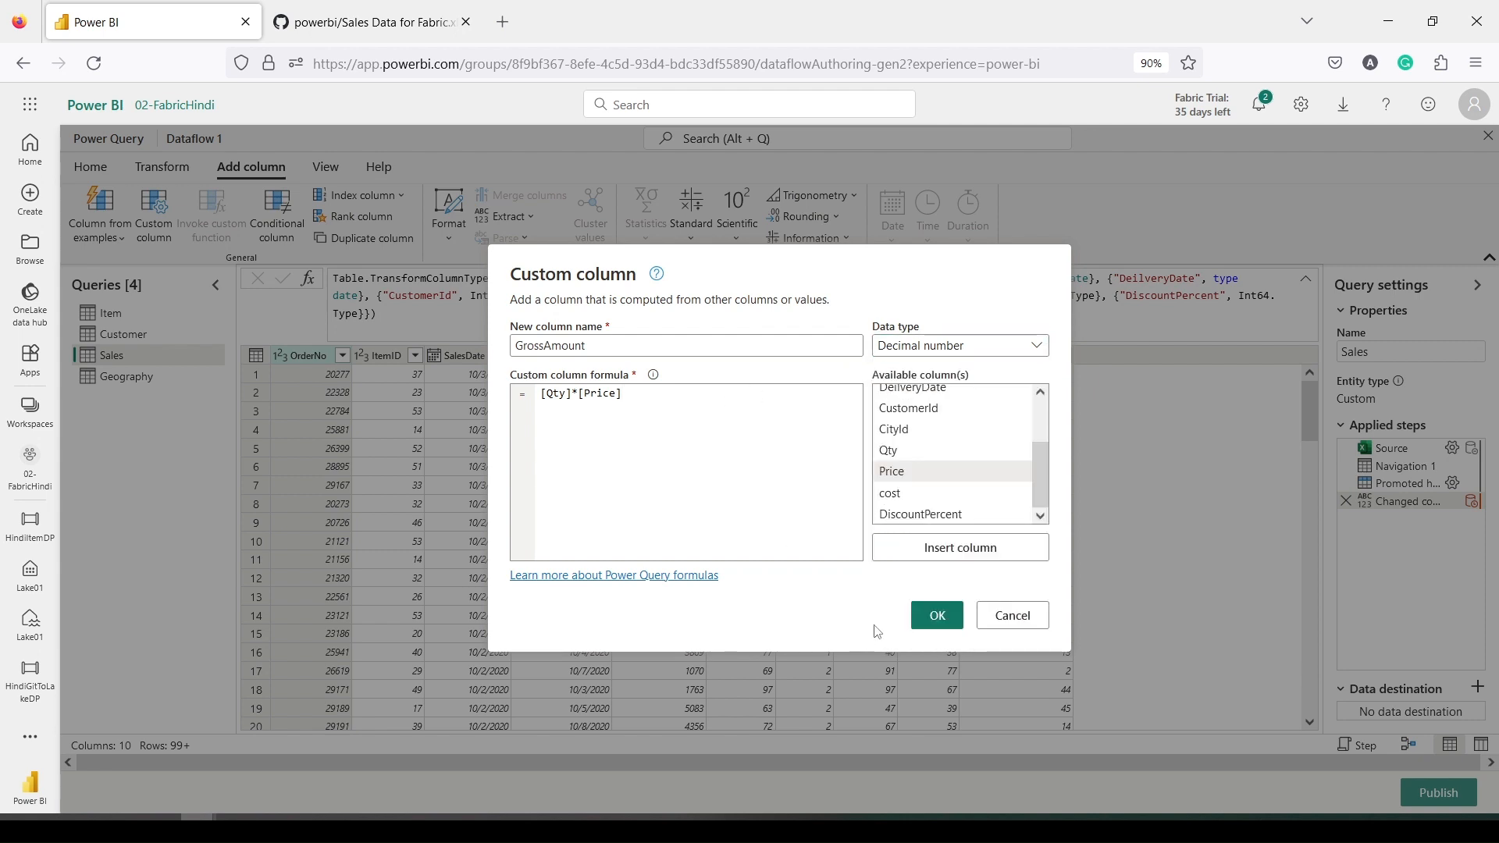
{"action": "left_click", "coordinate": [936, 615]}
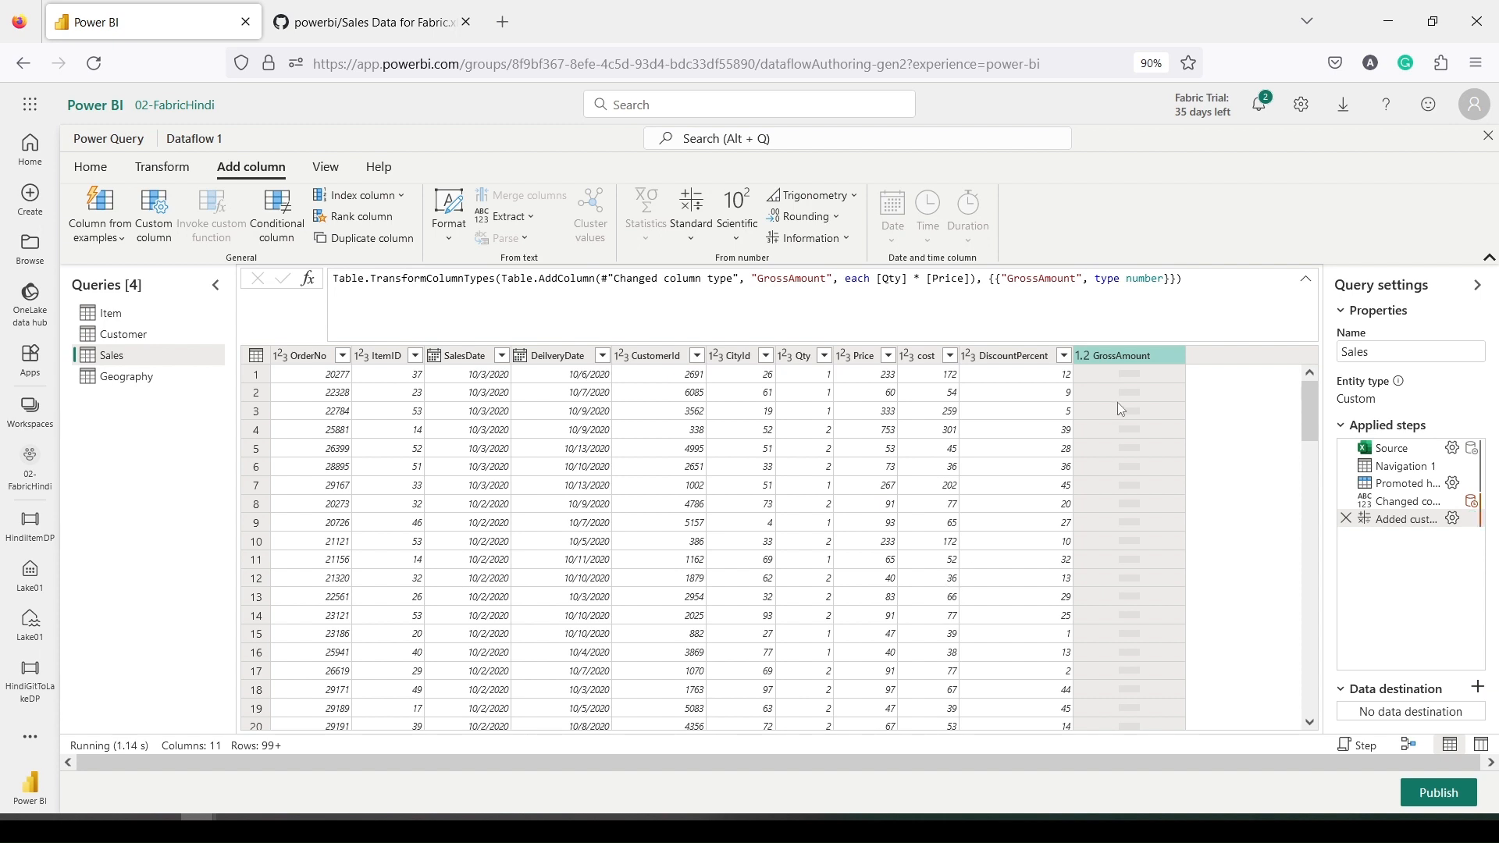
Start another custom column in Sales named DiscountAmount, with the formula [cost]*[GrossAmount]
{"action": "left_click", "coordinate": [146, 240]}
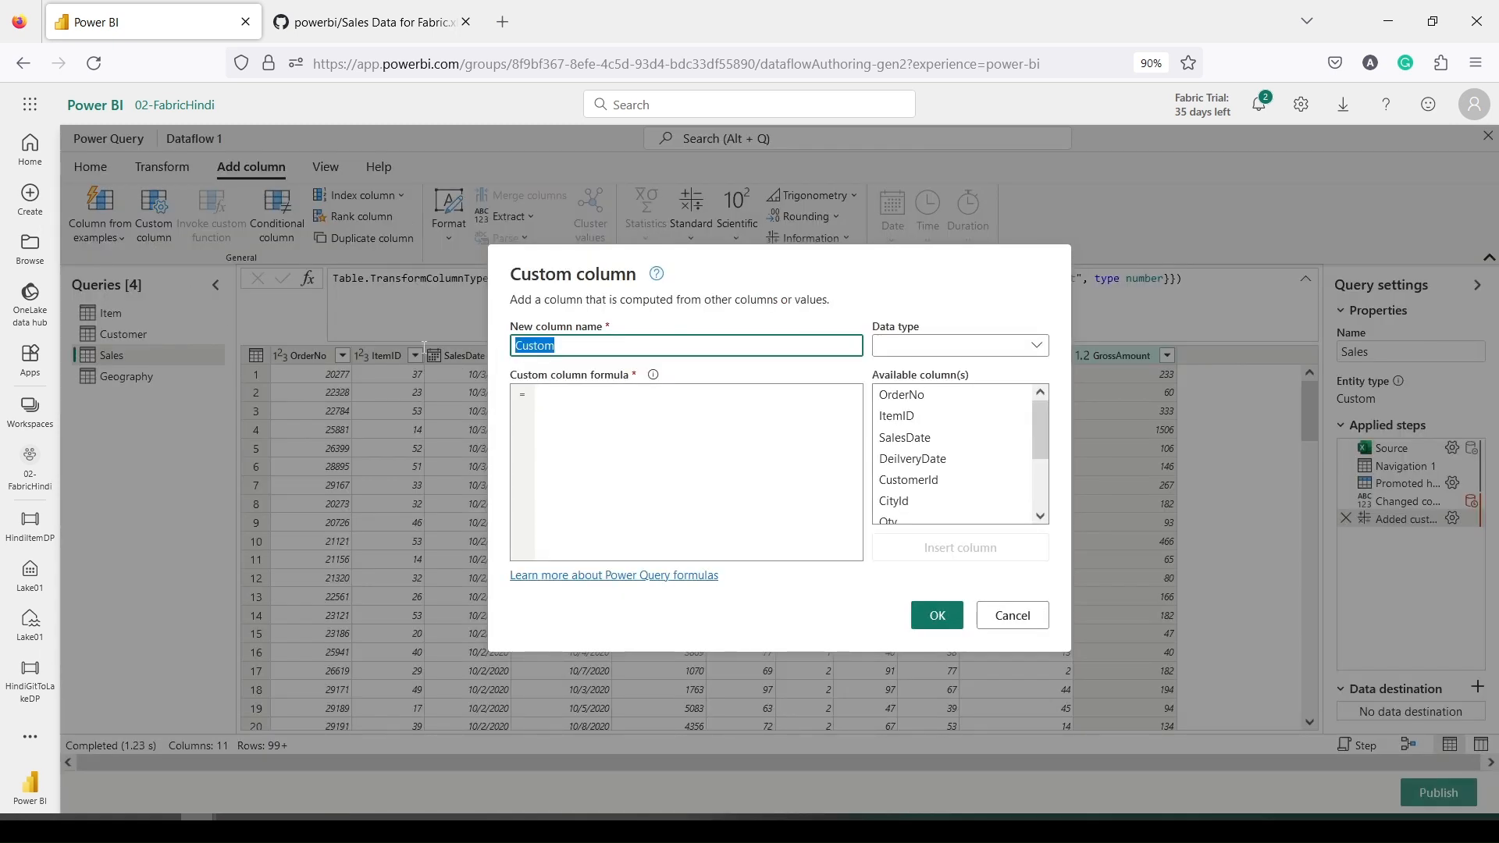
{"action": "type", "text": "DiscountAmount"}
{"action": "left_click", "coordinate": [589, 411]}
{"action": "scroll", "coordinate": [955, 480], "scroll_direction": "down", "scroll_amount": 3}
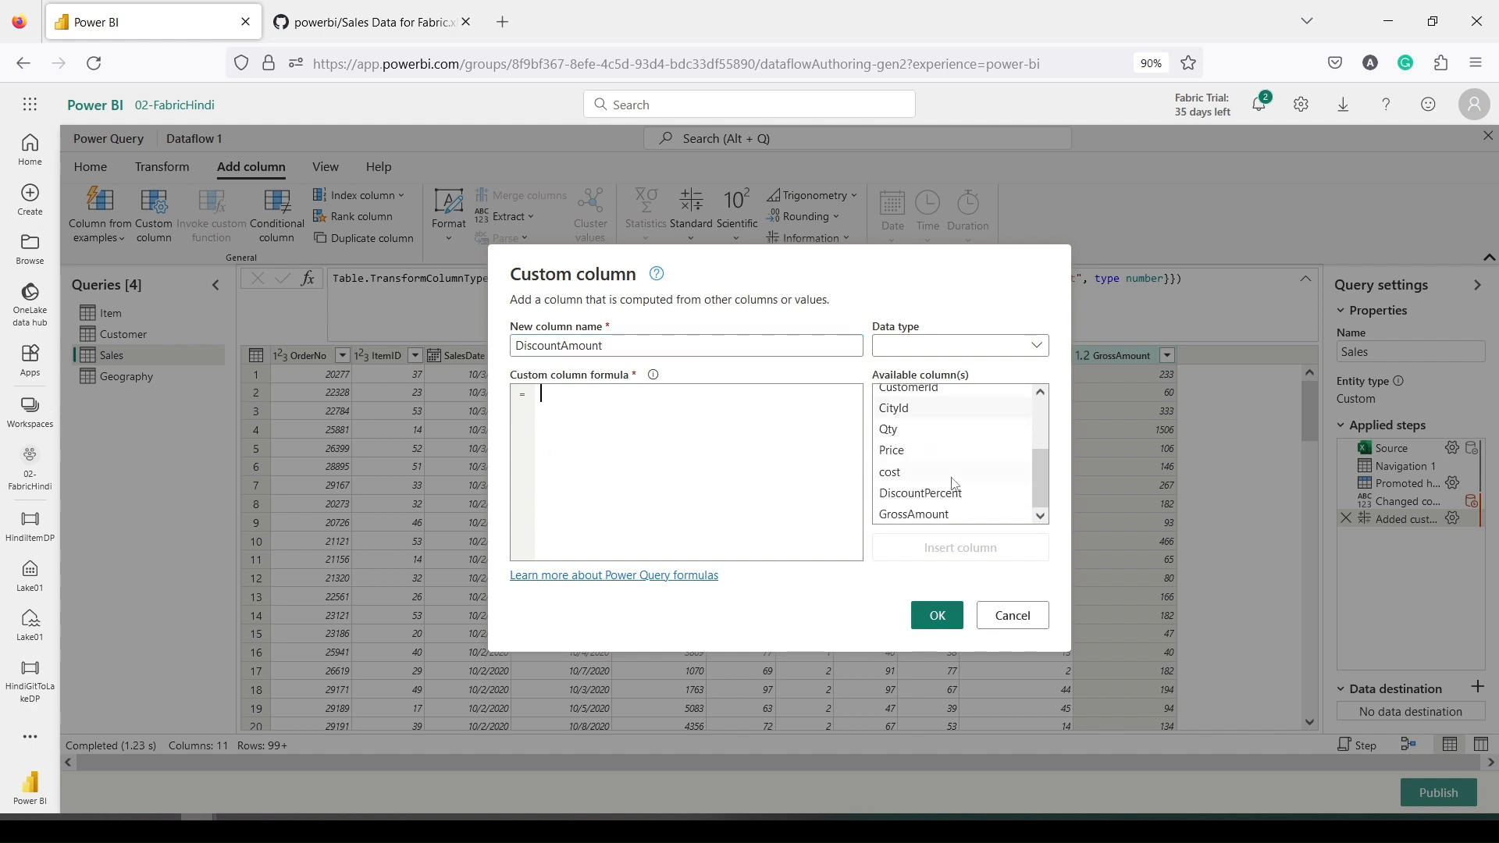
{"action": "double_click", "coordinate": [893, 473]}
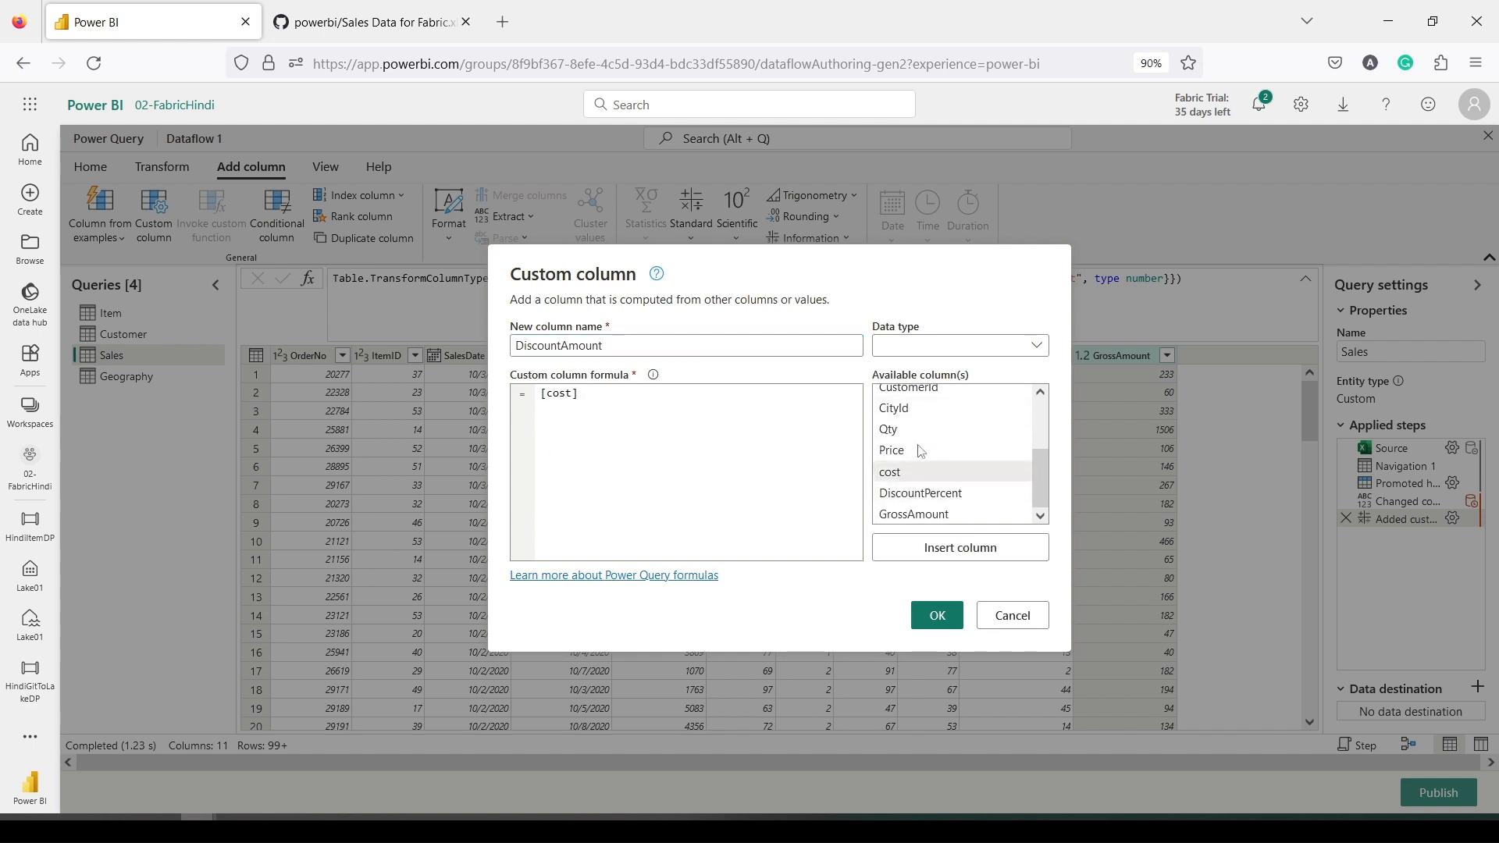
{"action": "type", "text": "*"}
{"action": "double_click", "coordinate": [905, 514]}
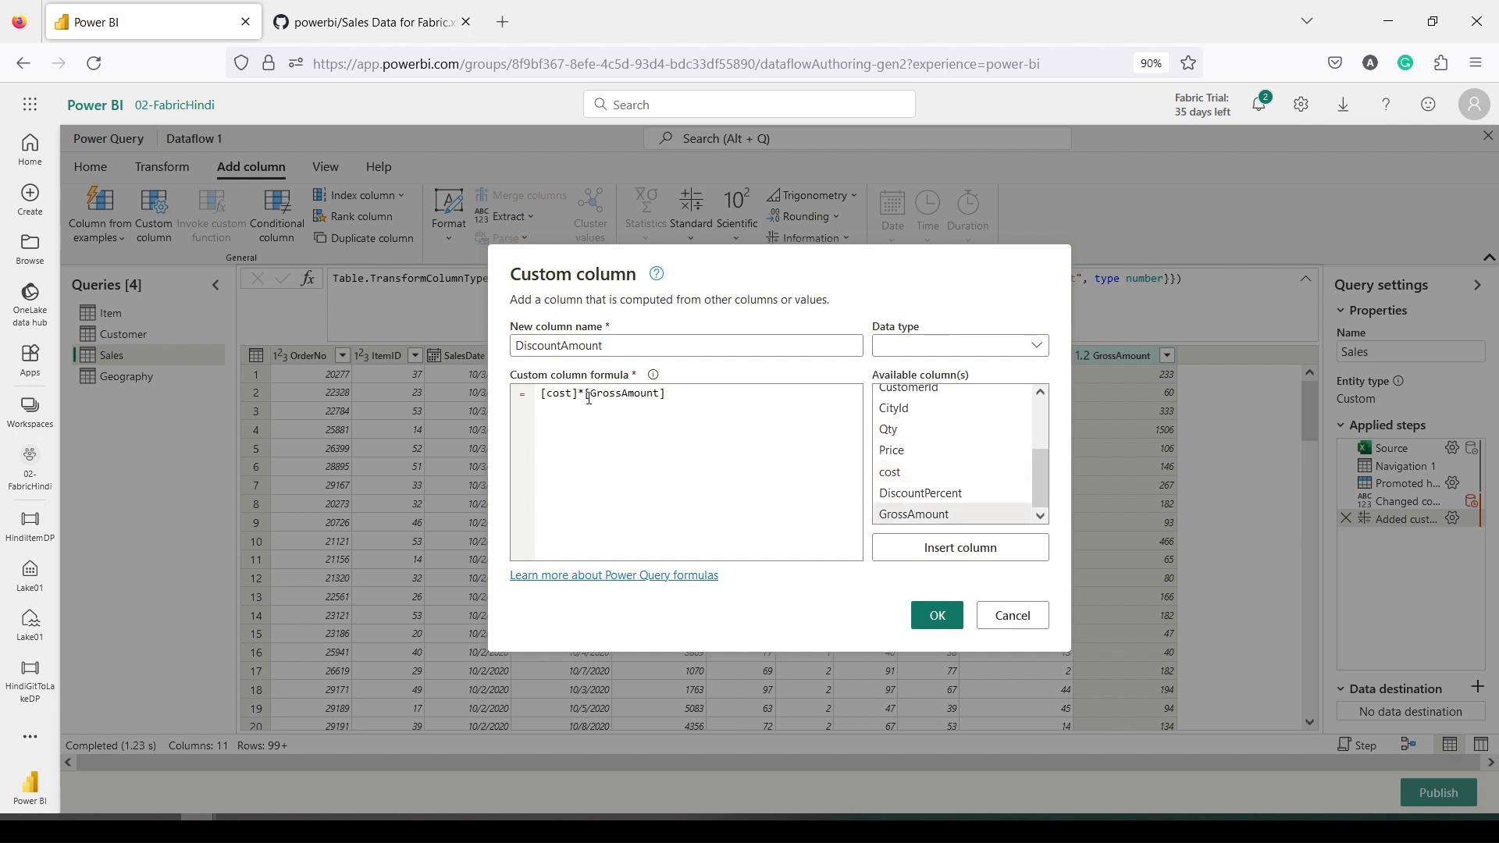
Correct the DiscountAmount formula to [GrossAmount]*[DiscountPercent]/100 and add the column to the Sales query
{"action": "left_click_drag", "start_coordinate": [588, 395], "coordinate": [540, 395]}
{"action": "key", "text": "BackSpace"}
{"action": "left_click", "coordinate": [661, 392]}
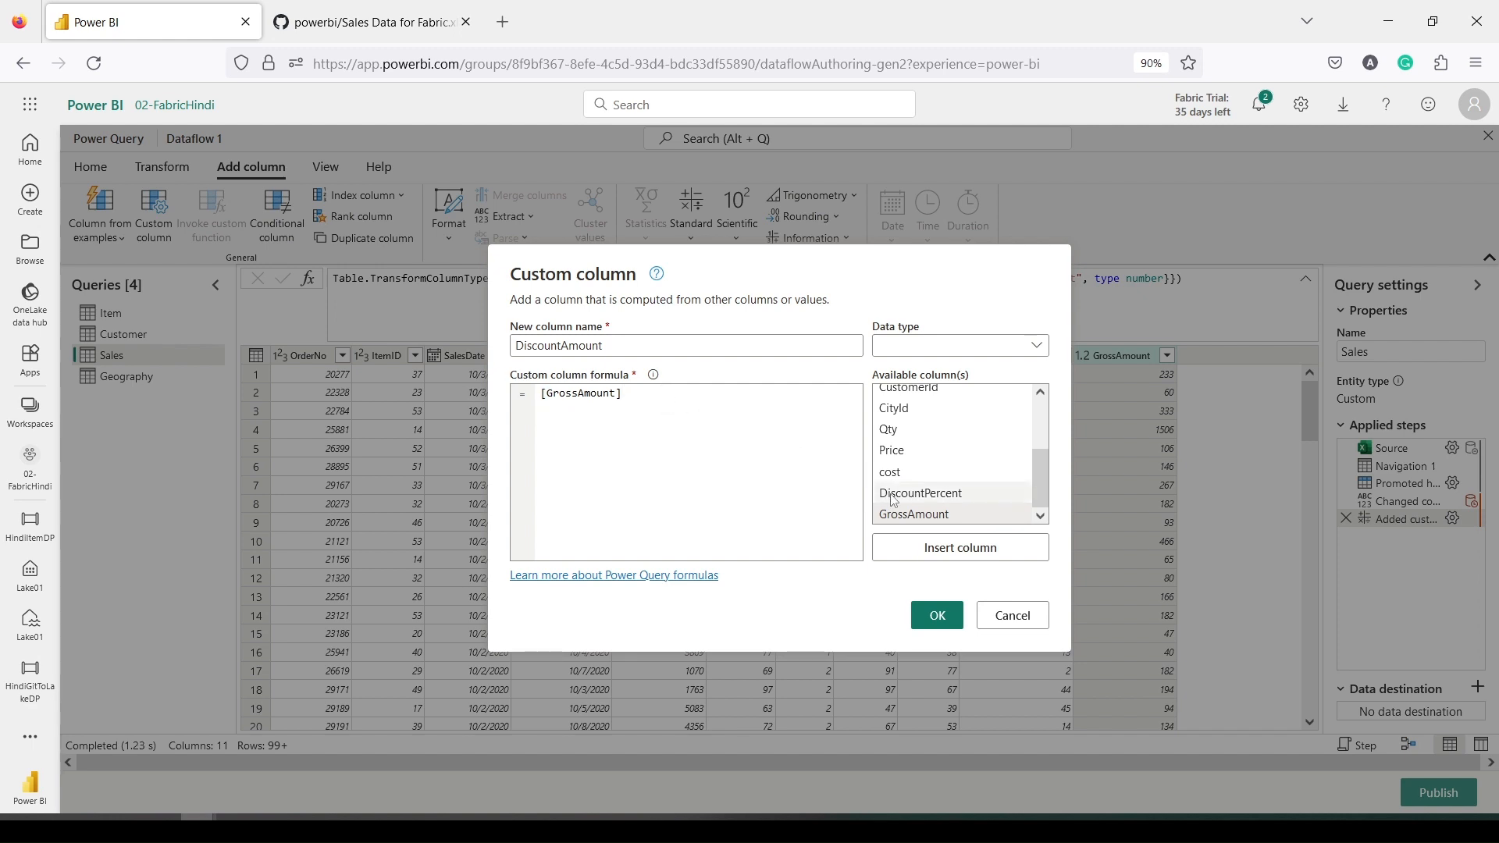
{"action": "type", "text": "*"}
{"action": "double_click", "coordinate": [921, 492]}
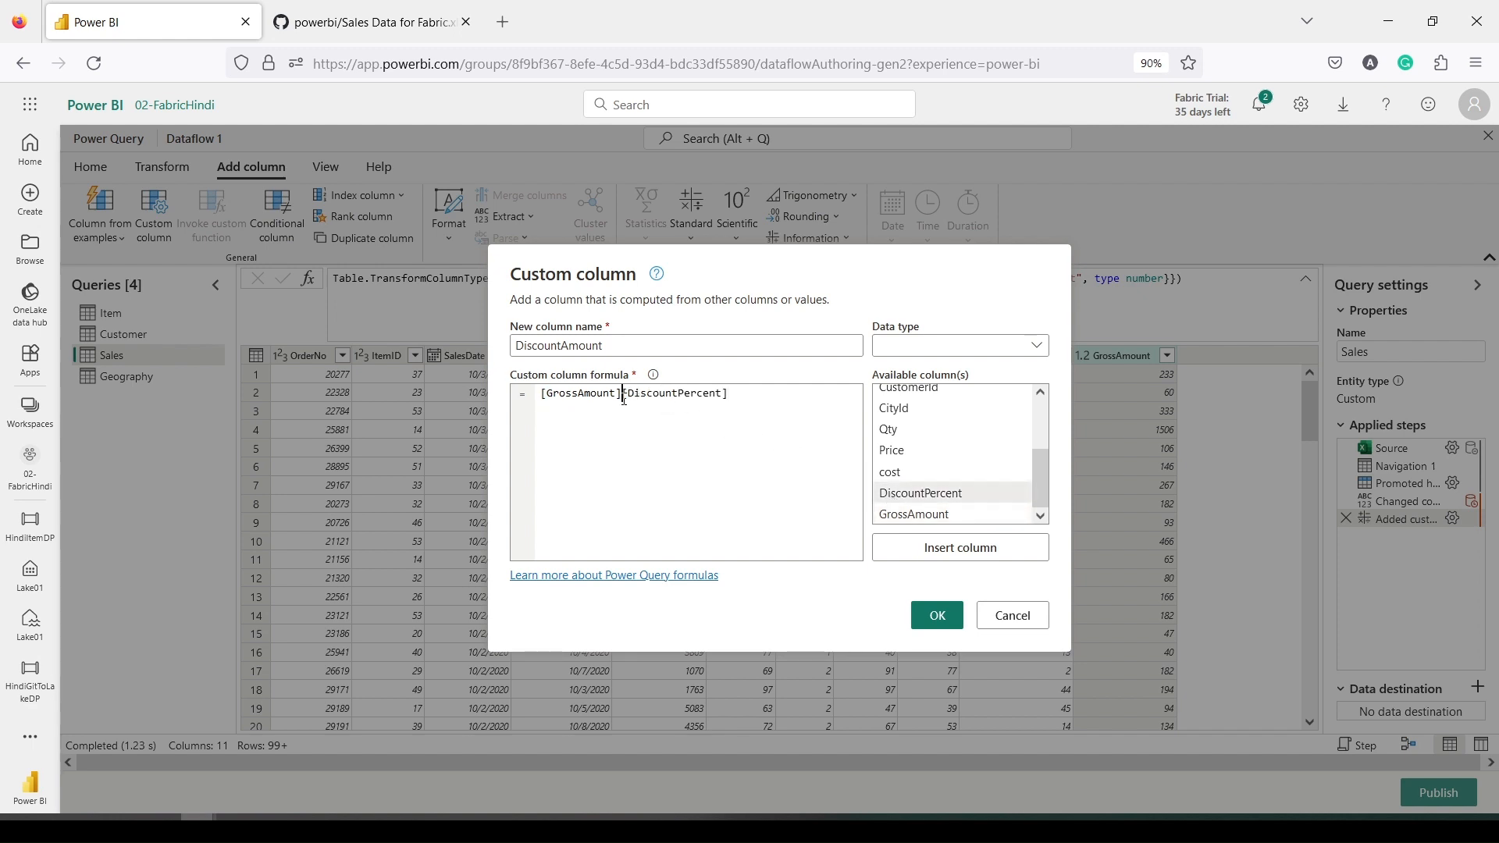
{"action": "type", "text": "*"}
{"action": "type", "text": "/100"}
{"action": "left_click", "coordinate": [941, 622]}
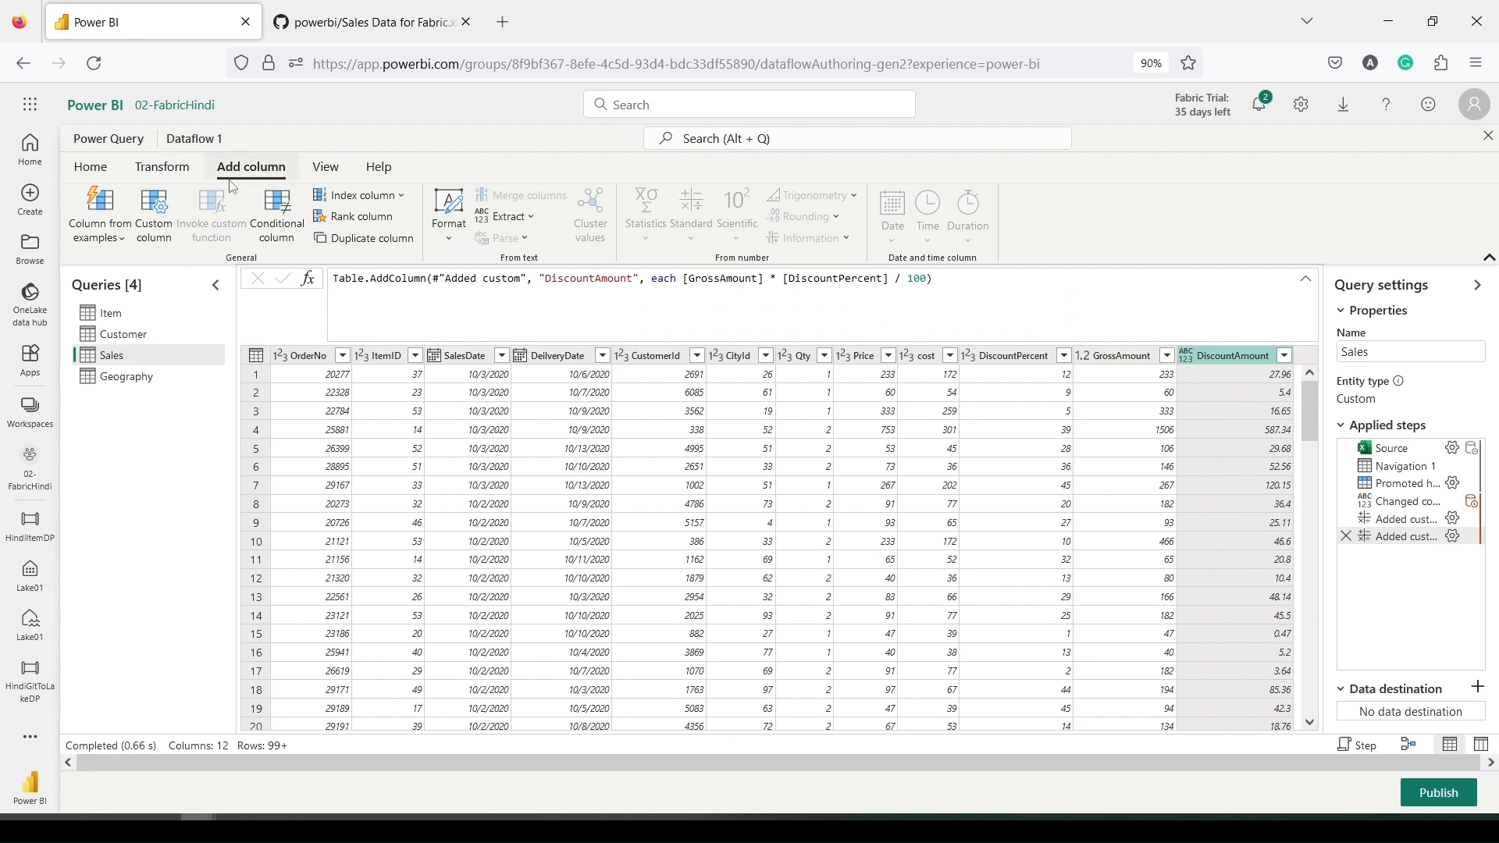
Add a custom column named COGSAmount to the Sales query with the formula [cost]*[Qty]
{"action": "left_click", "coordinate": [155, 208]}
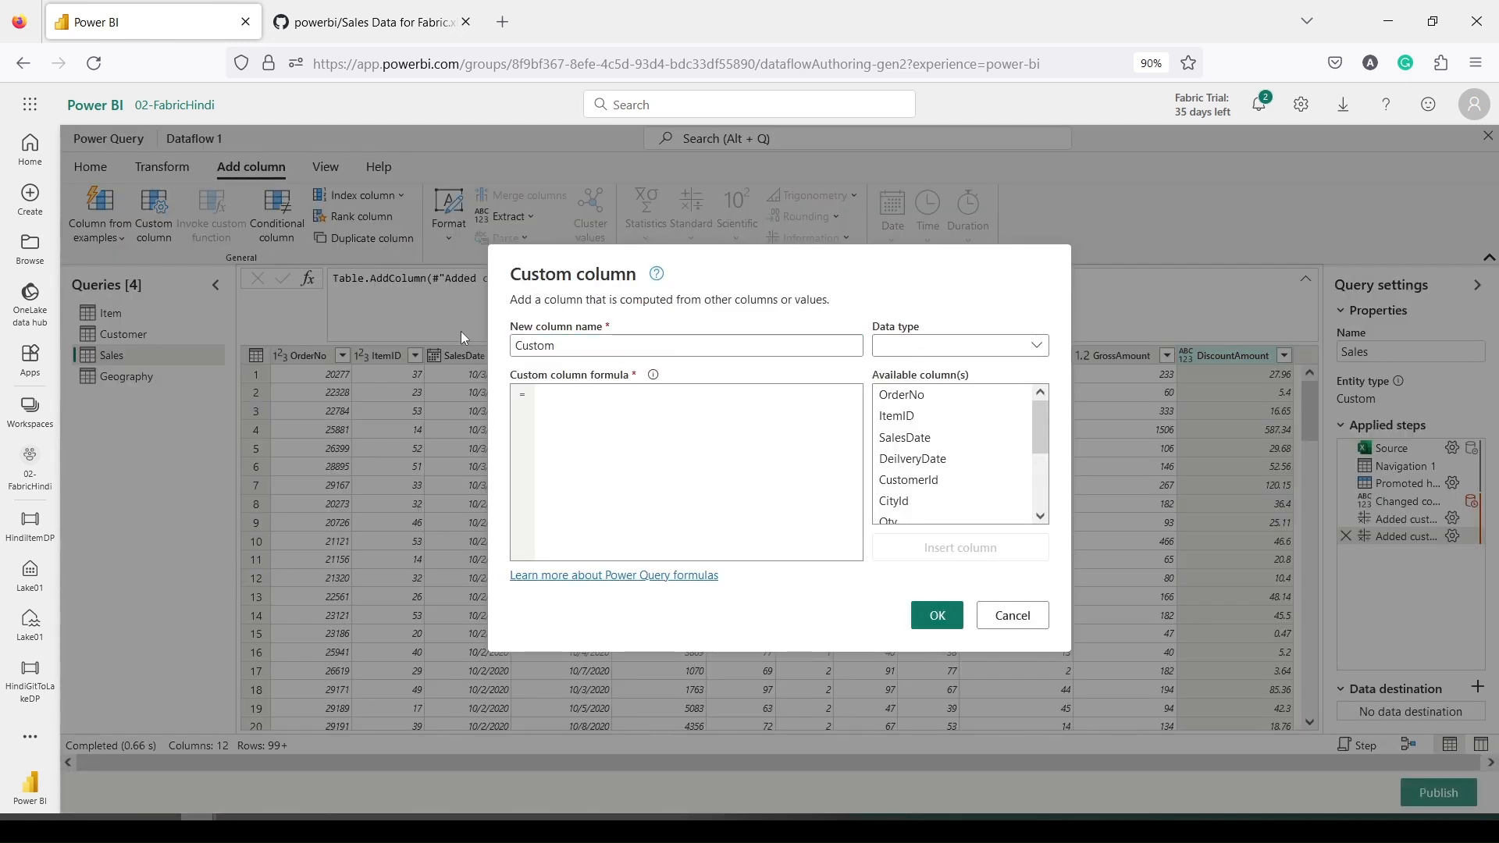
{"action": "double_click", "coordinate": [552, 343]}
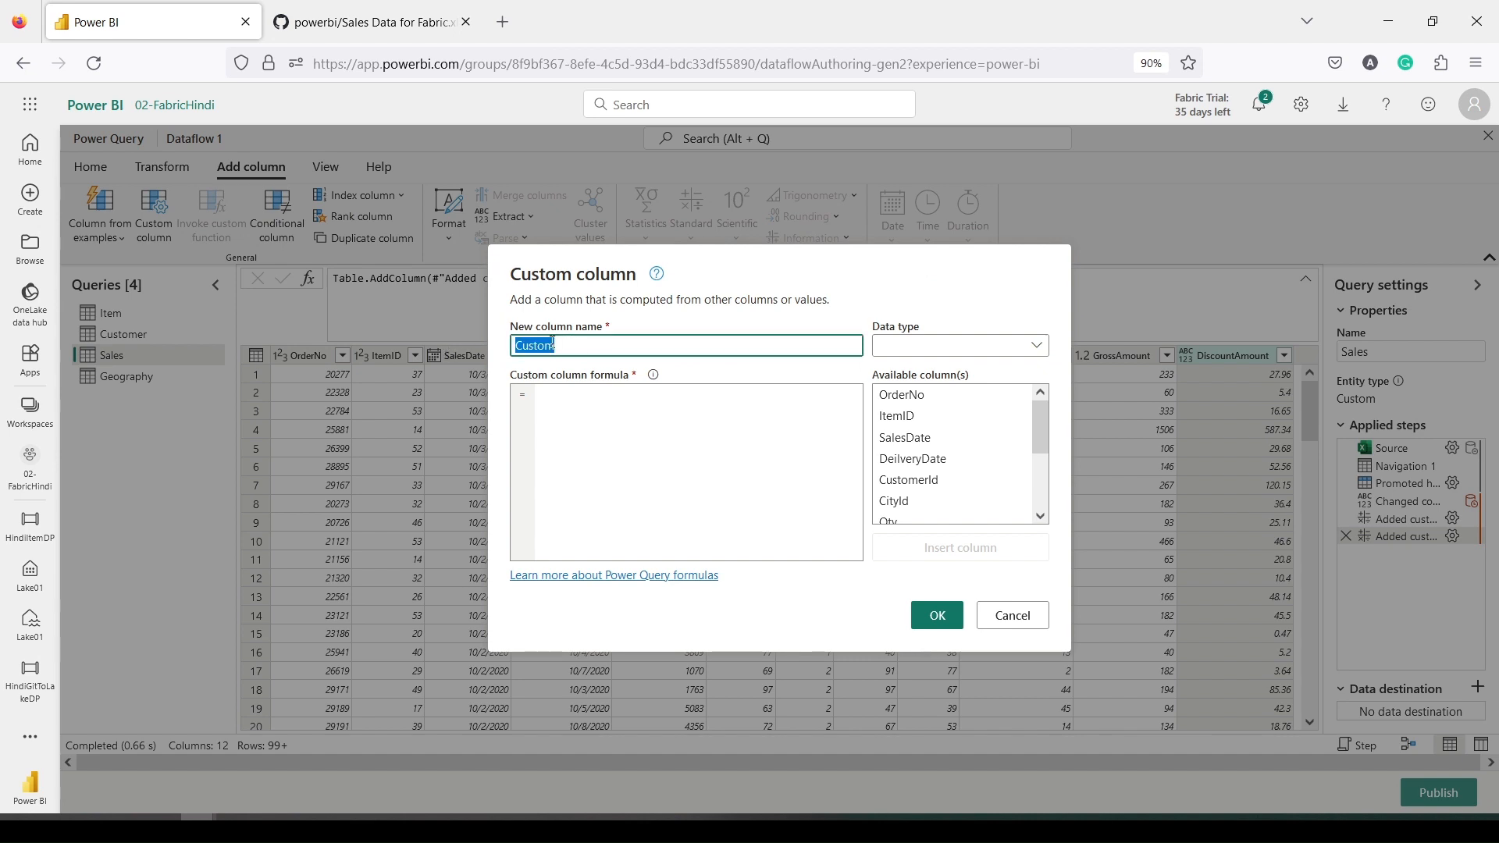
{"action": "type", "text": "COGSAmount"}
{"action": "left_click", "coordinate": [596, 401]}
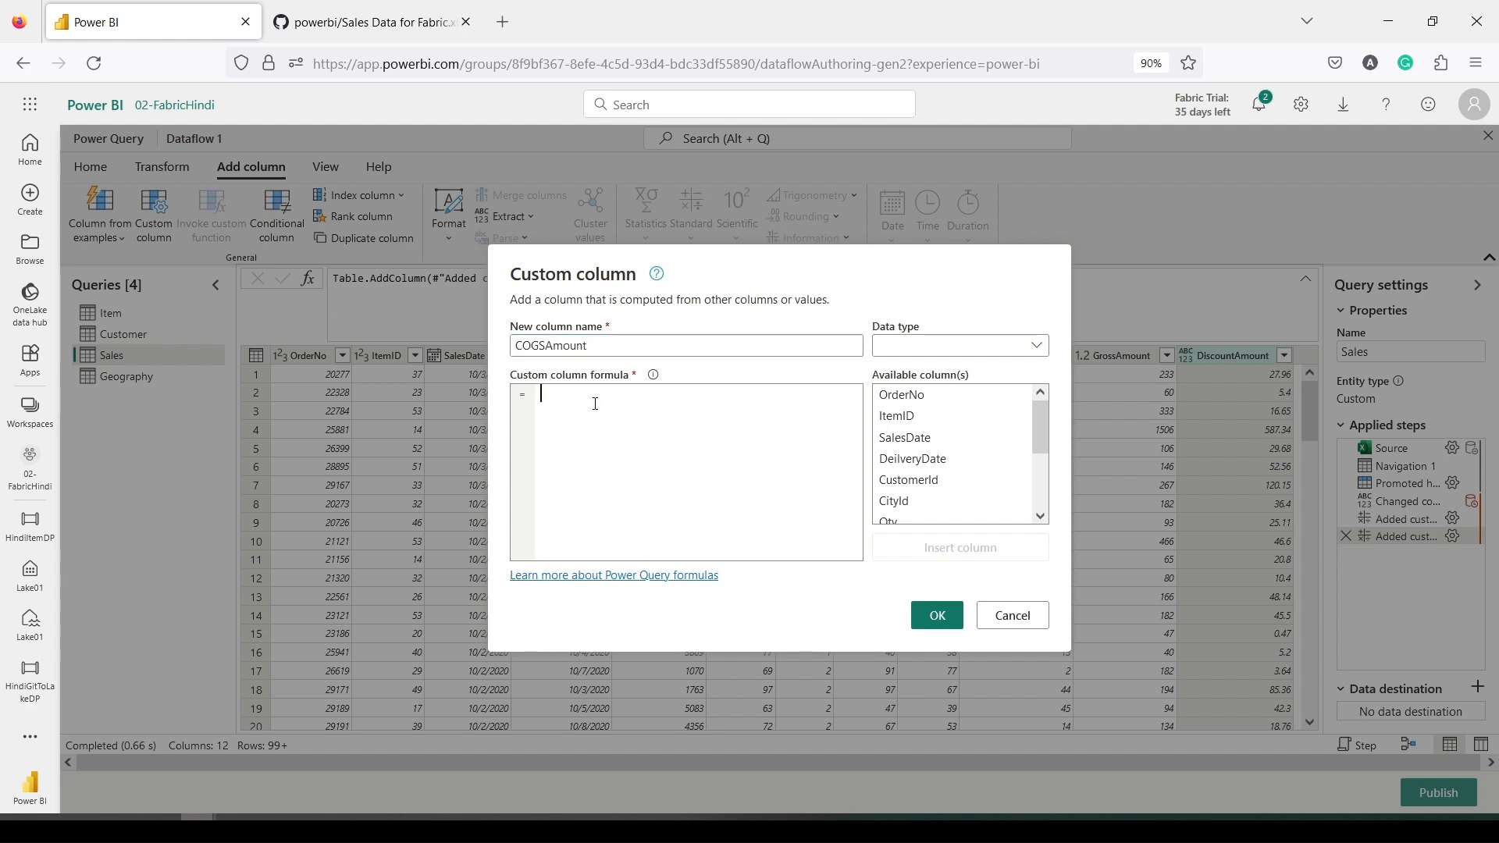
{"action": "scroll", "coordinate": [972, 500], "scroll_direction": "down", "scroll_amount": 2}
{"action": "left_click", "coordinate": [890, 472]}
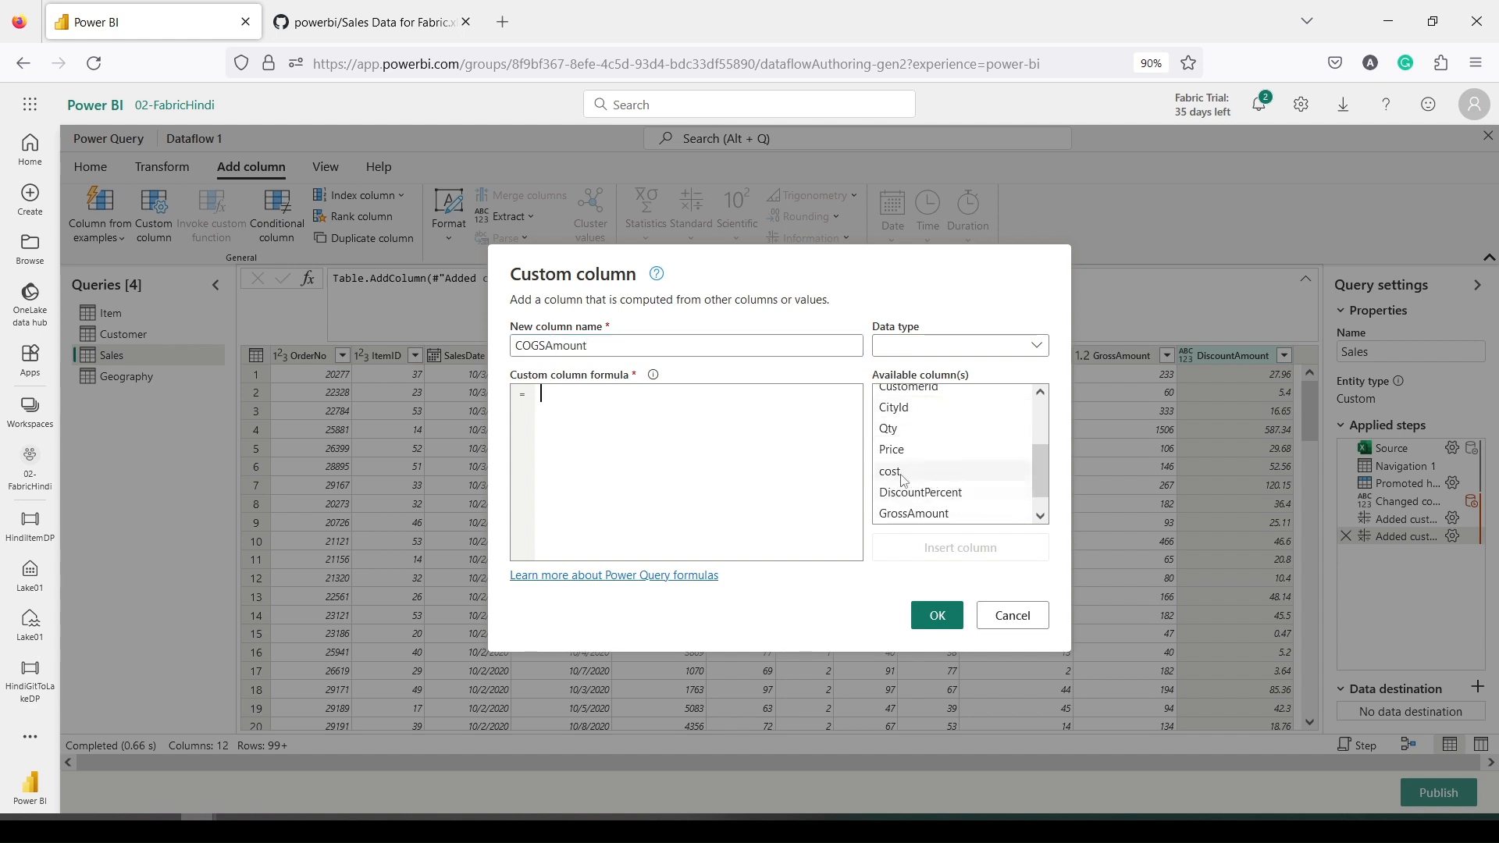
{"action": "left_click", "coordinate": [960, 548]}
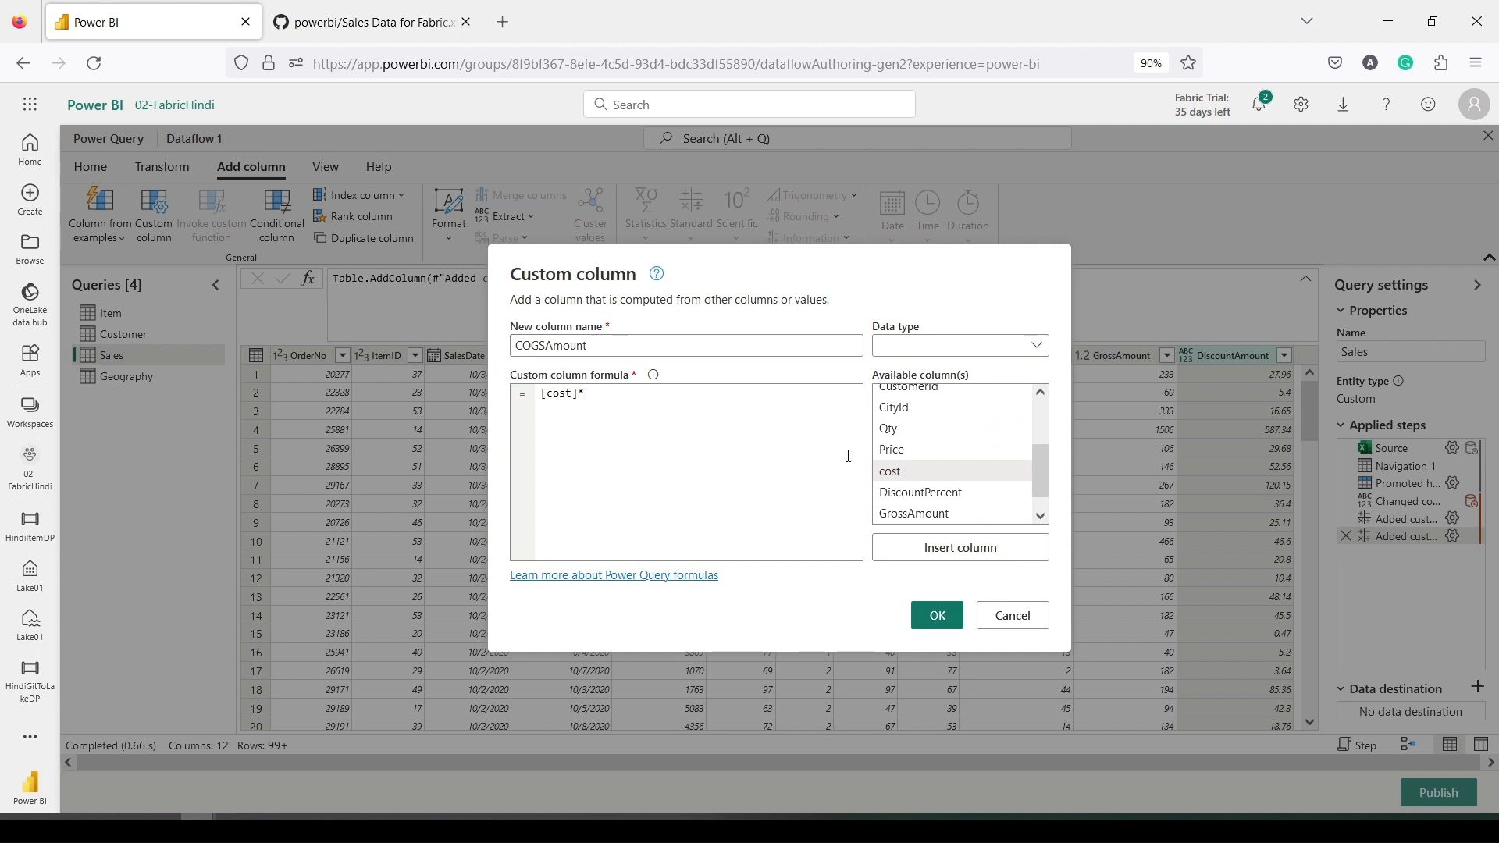
{"action": "double_click", "coordinate": [888, 428]}
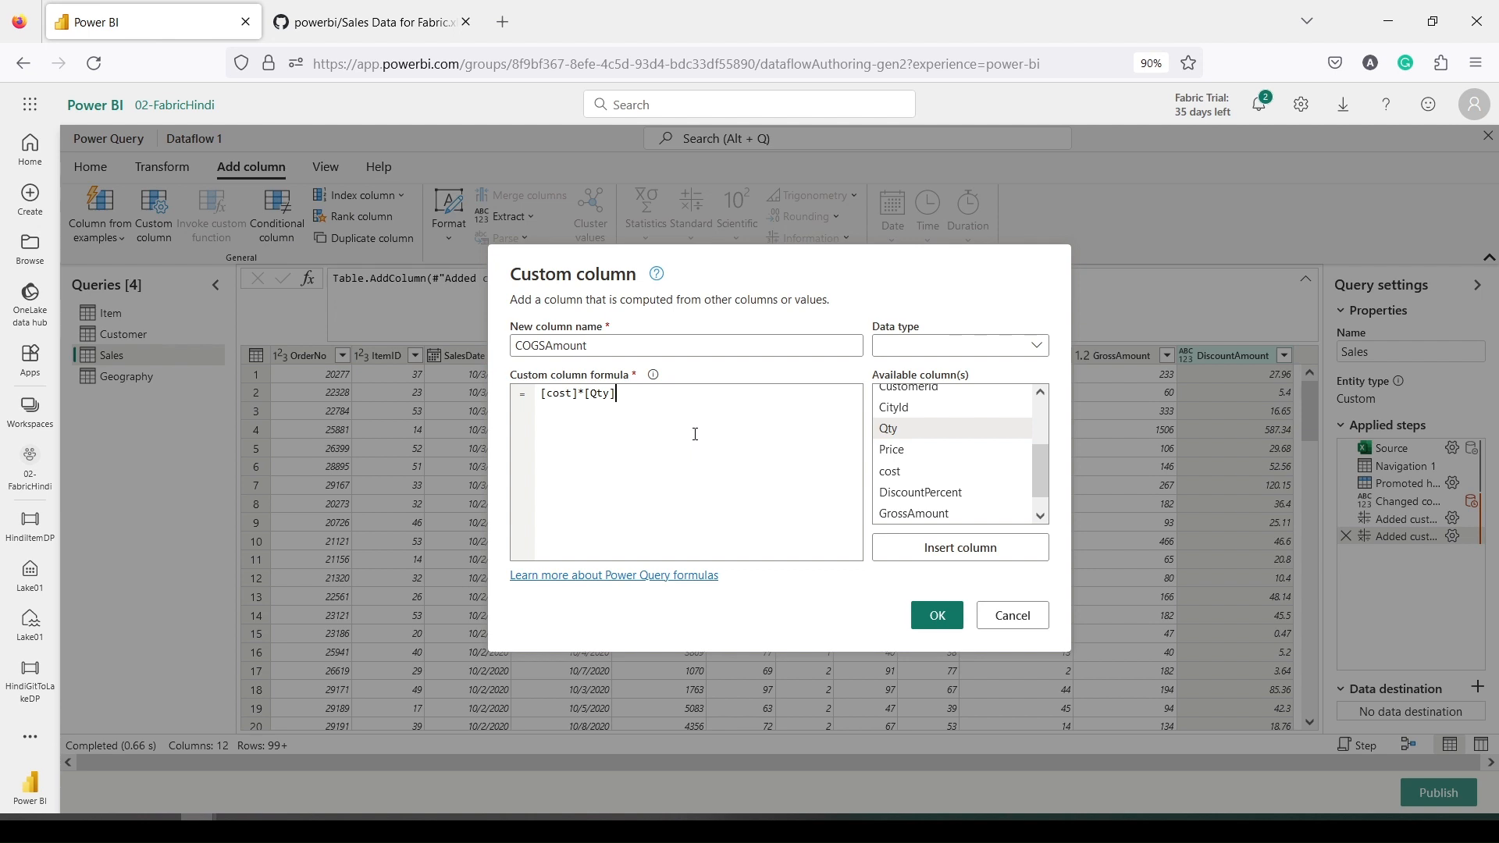
{"action": "left_click", "coordinate": [924, 613]}
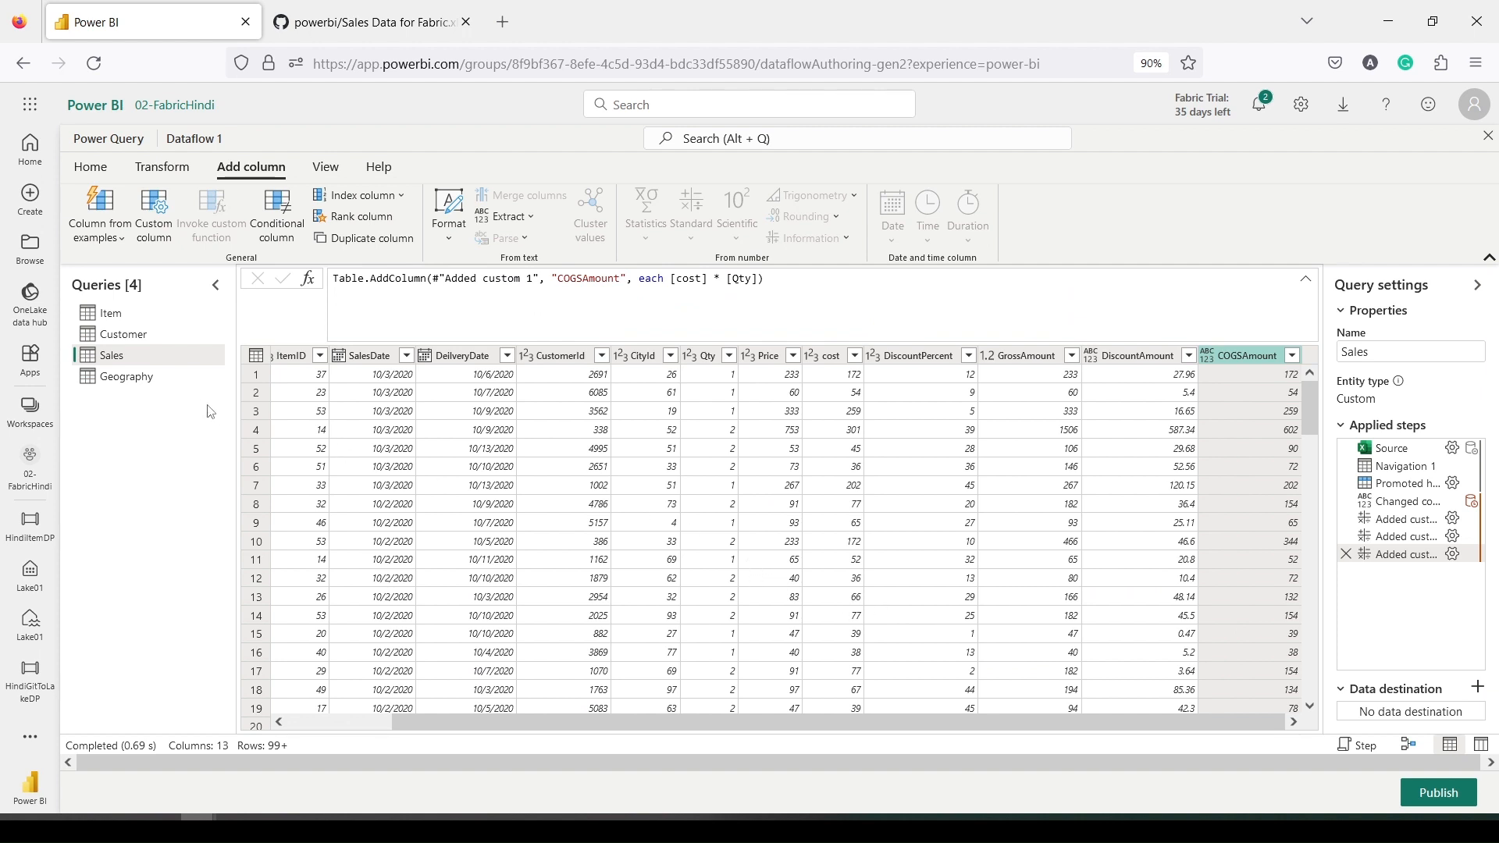
Start a Lakehouse data destination for the Item query, using the existing Lakehouse connection
{"action": "left_click", "coordinate": [135, 321]}
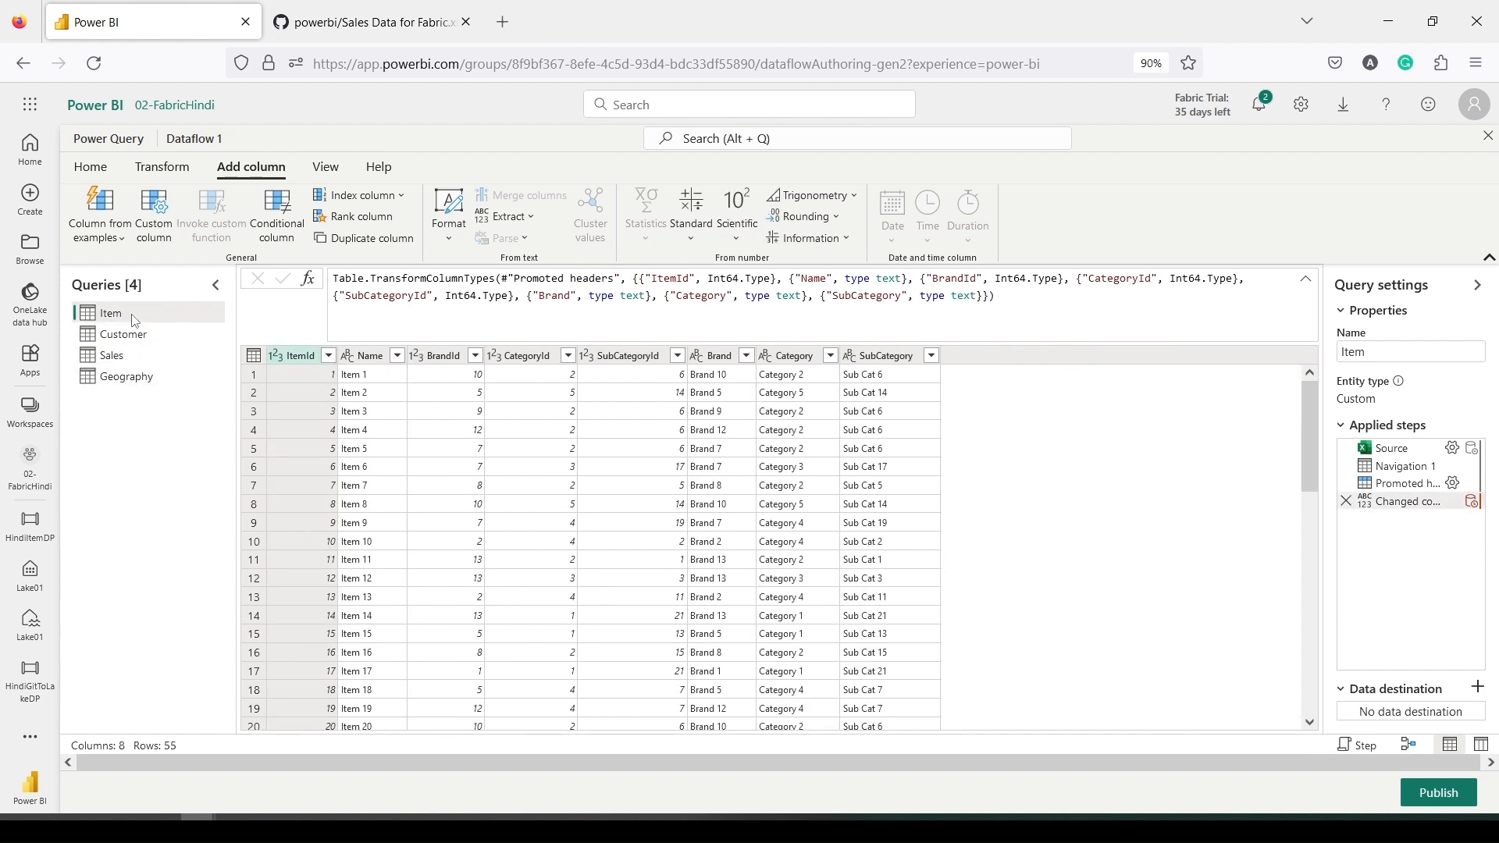
{"action": "left_click", "coordinate": [90, 167]}
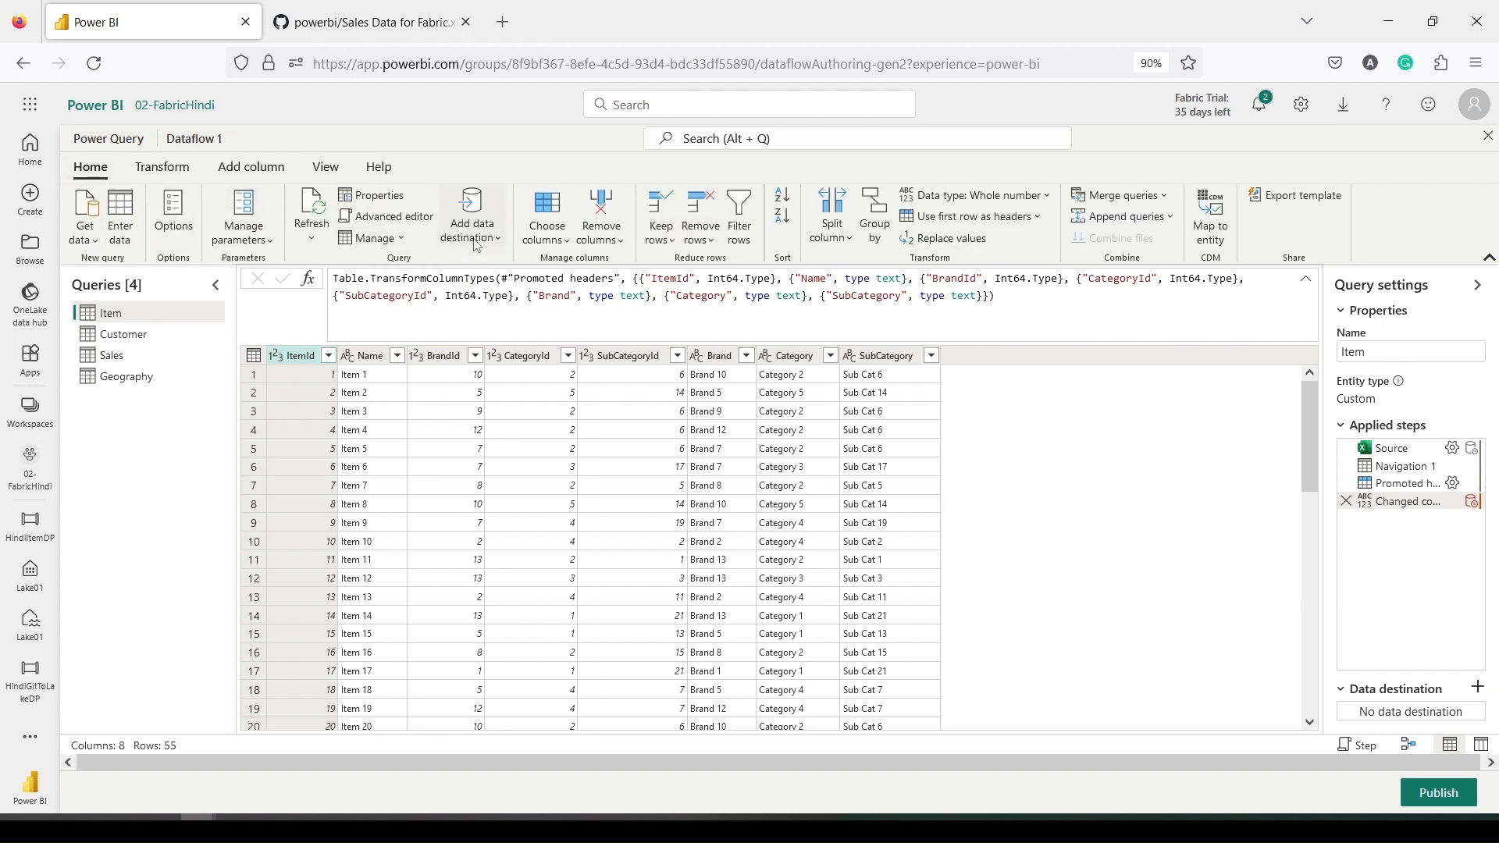
{"action": "key", "text": "ctrl+2"}
{"action": "left_click_drag", "start_coordinate": [445, 181], "coordinate": [511, 270]}
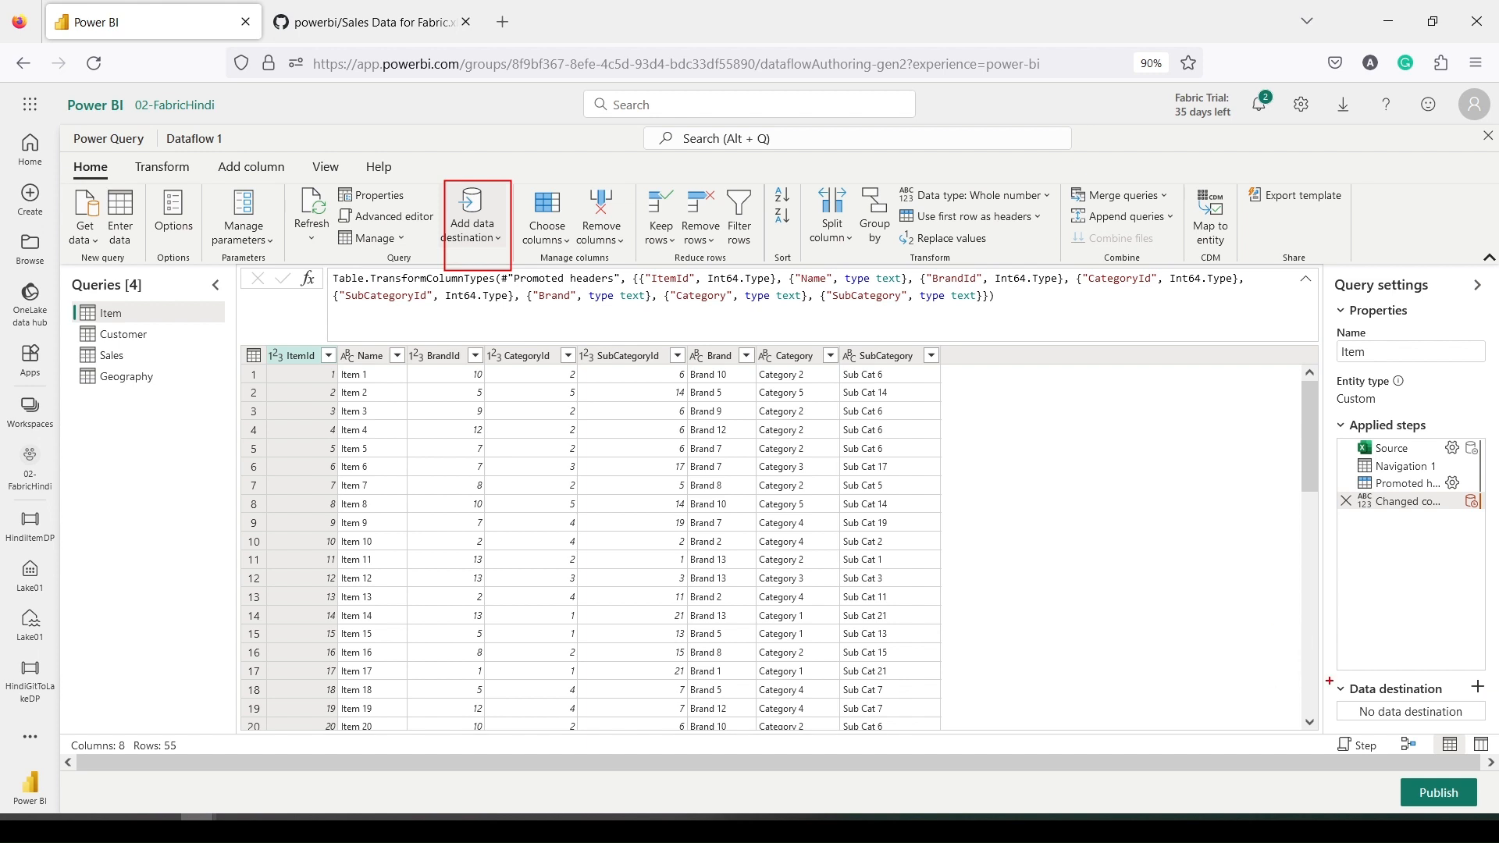
{"action": "left_click_drag", "start_coordinate": [1329, 682], "coordinate": [1488, 728]}
{"action": "key", "text": "Escape"}
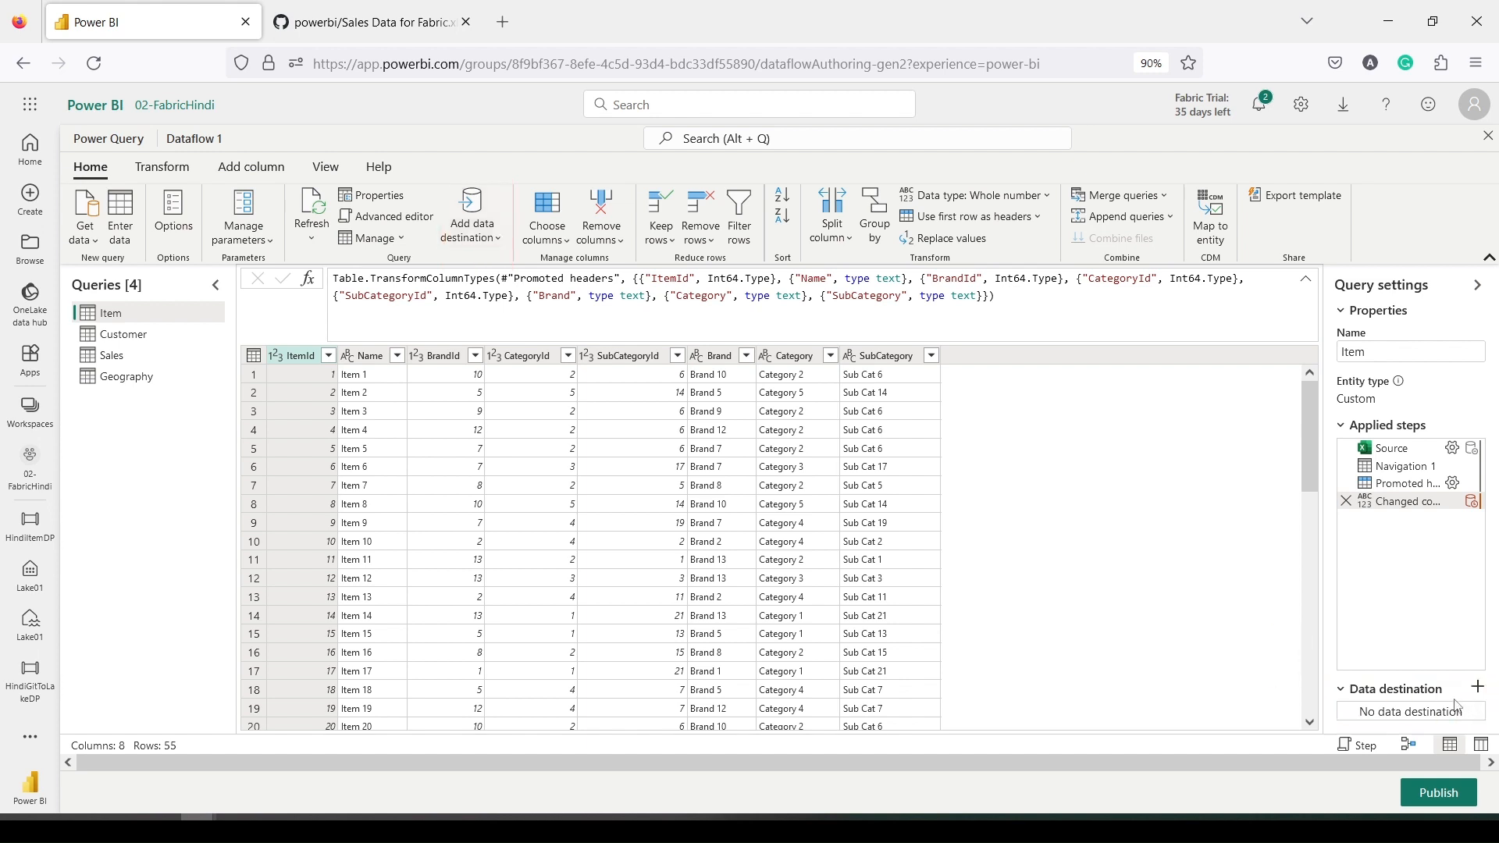
{"action": "left_click", "coordinate": [1476, 689]}
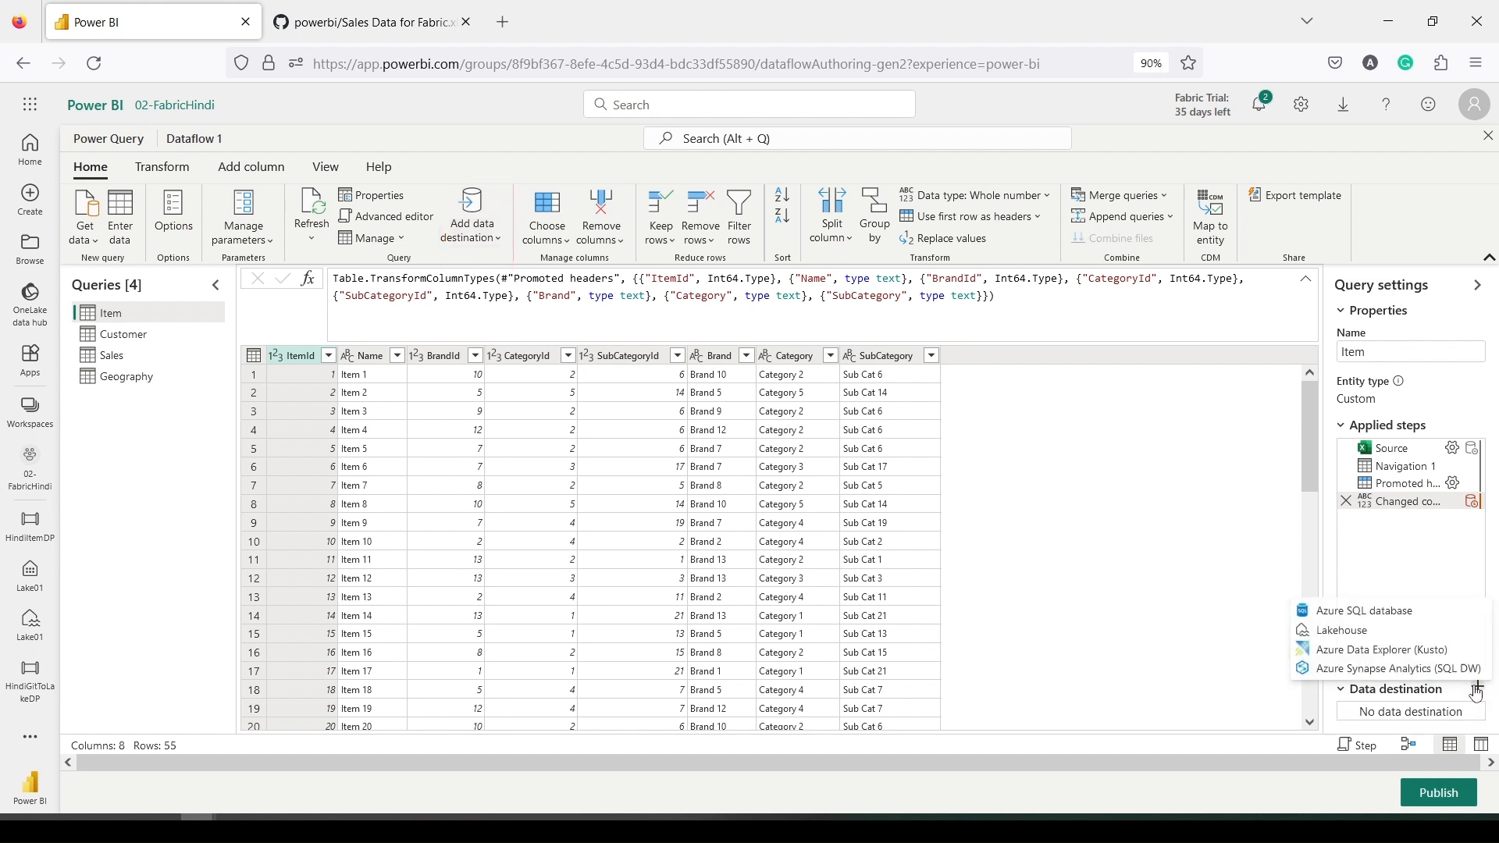
{"action": "left_click", "coordinate": [1366, 638]}
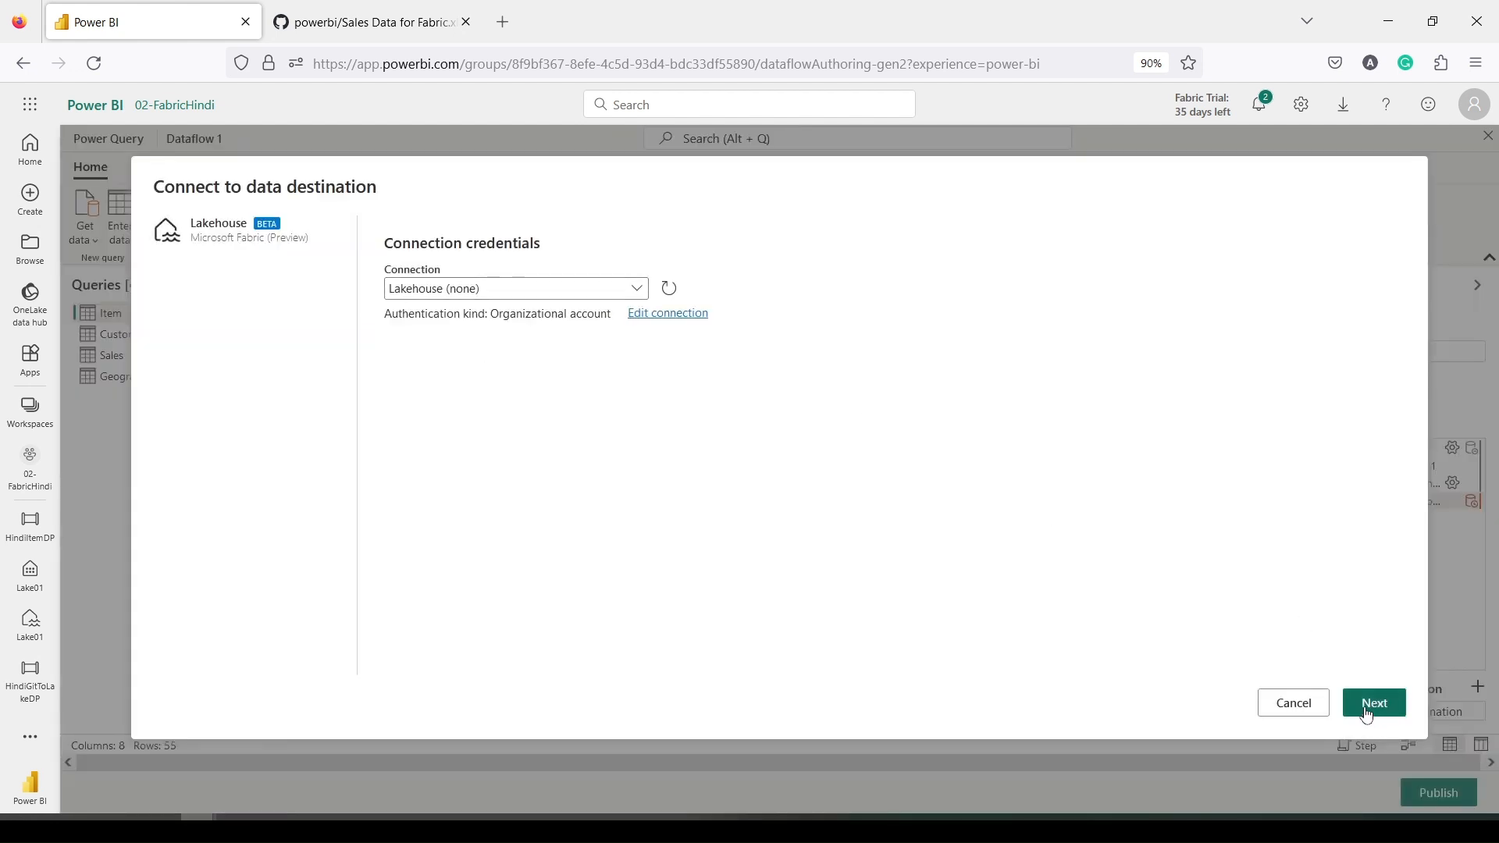
{"action": "left_click", "coordinate": [1367, 716]}
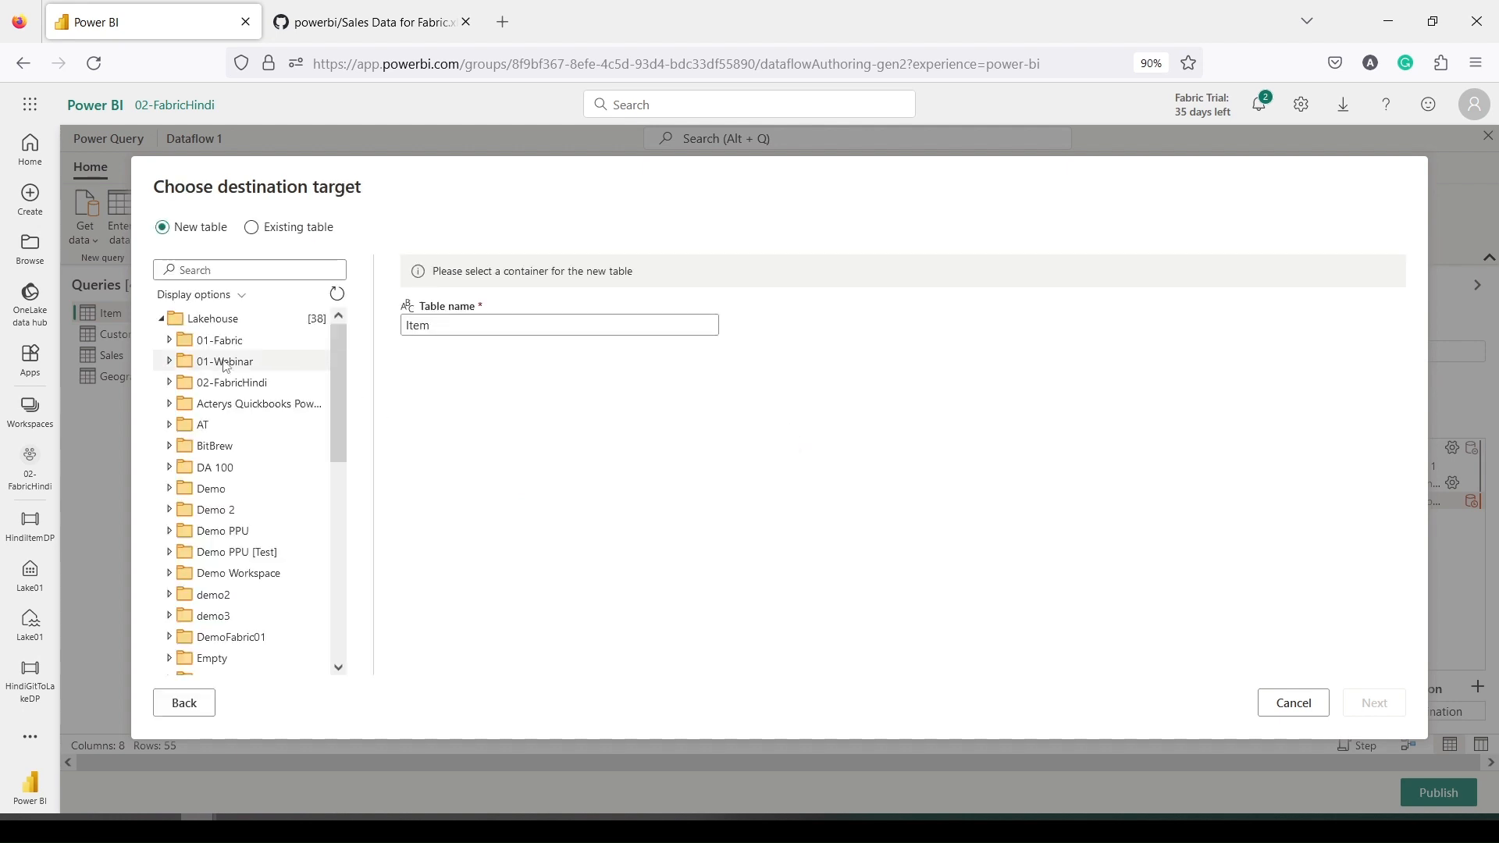
Target a new table ItemDF in Lake01 of the 02-FabricHindi workspace and save the Item destination with the Replace update method
{"action": "left_click", "coordinate": [169, 383]}
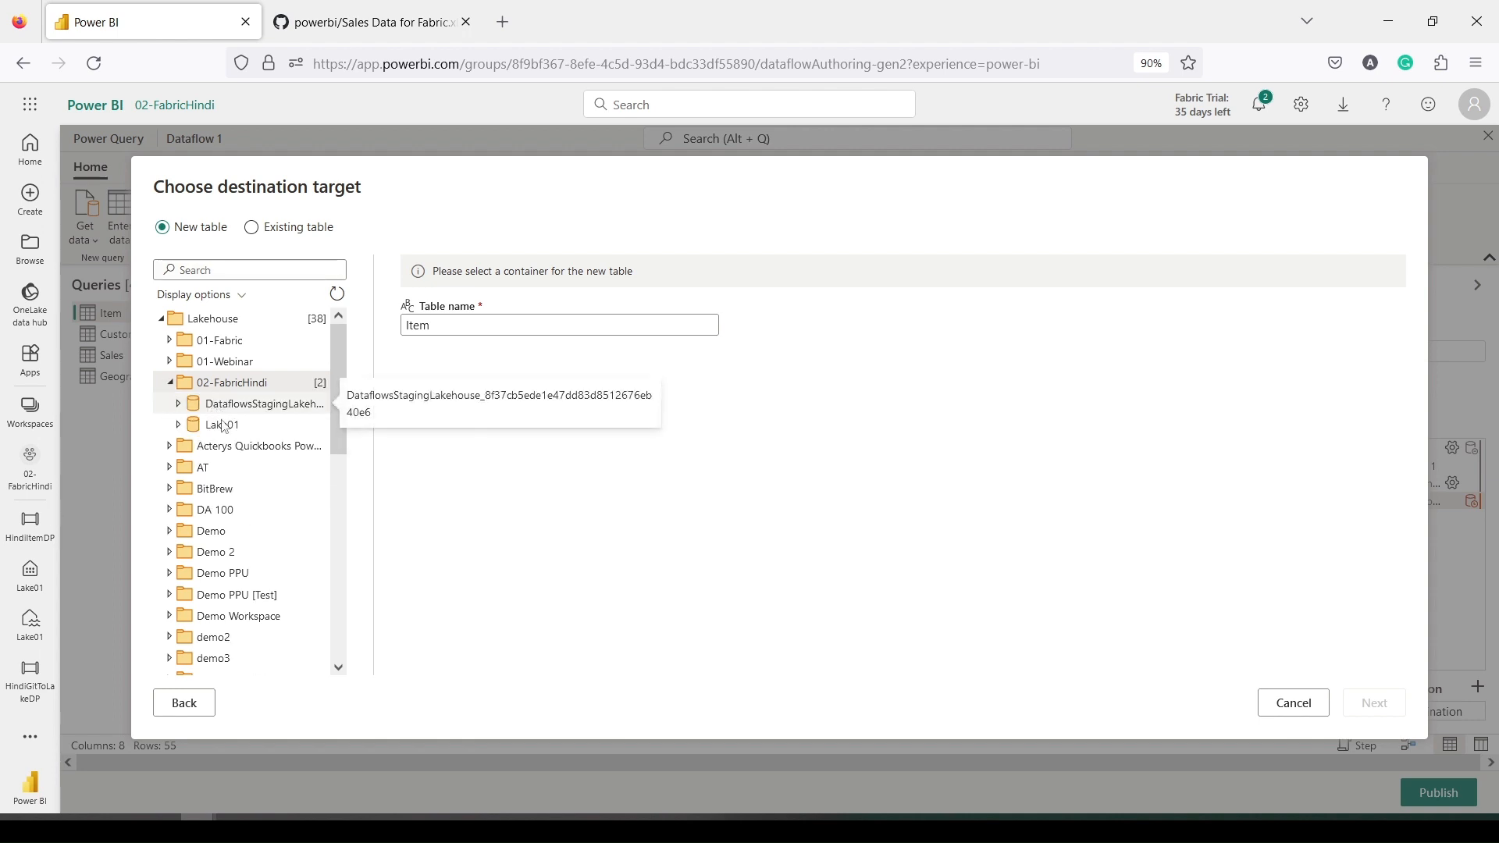
{"action": "left_click", "coordinate": [223, 426]}
{"action": "left_click", "coordinate": [466, 326]}
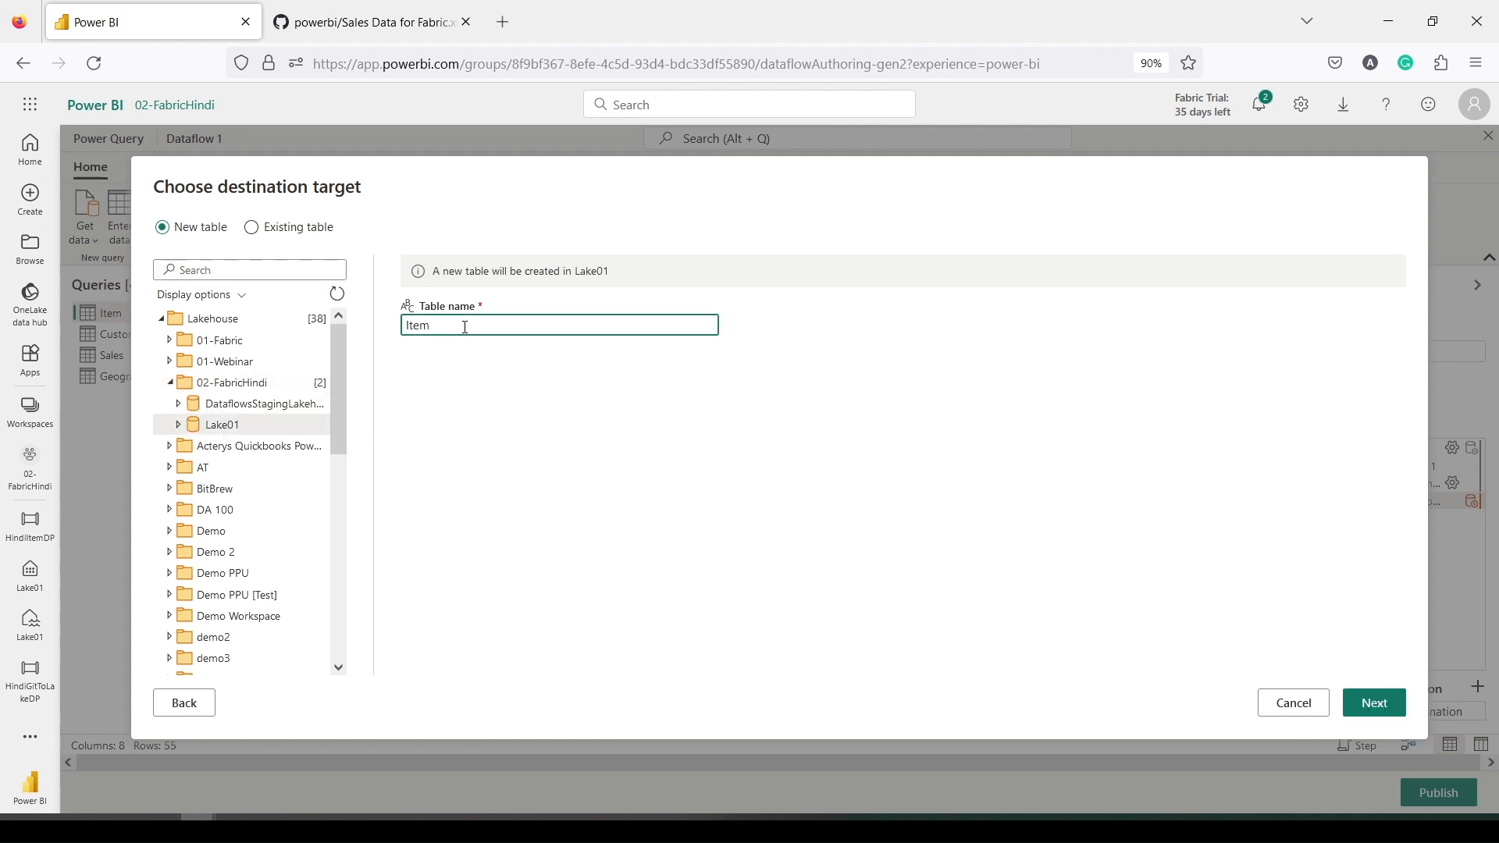
{"action": "type", "text": "DF"}
{"action": "left_click", "coordinate": [1376, 706]}
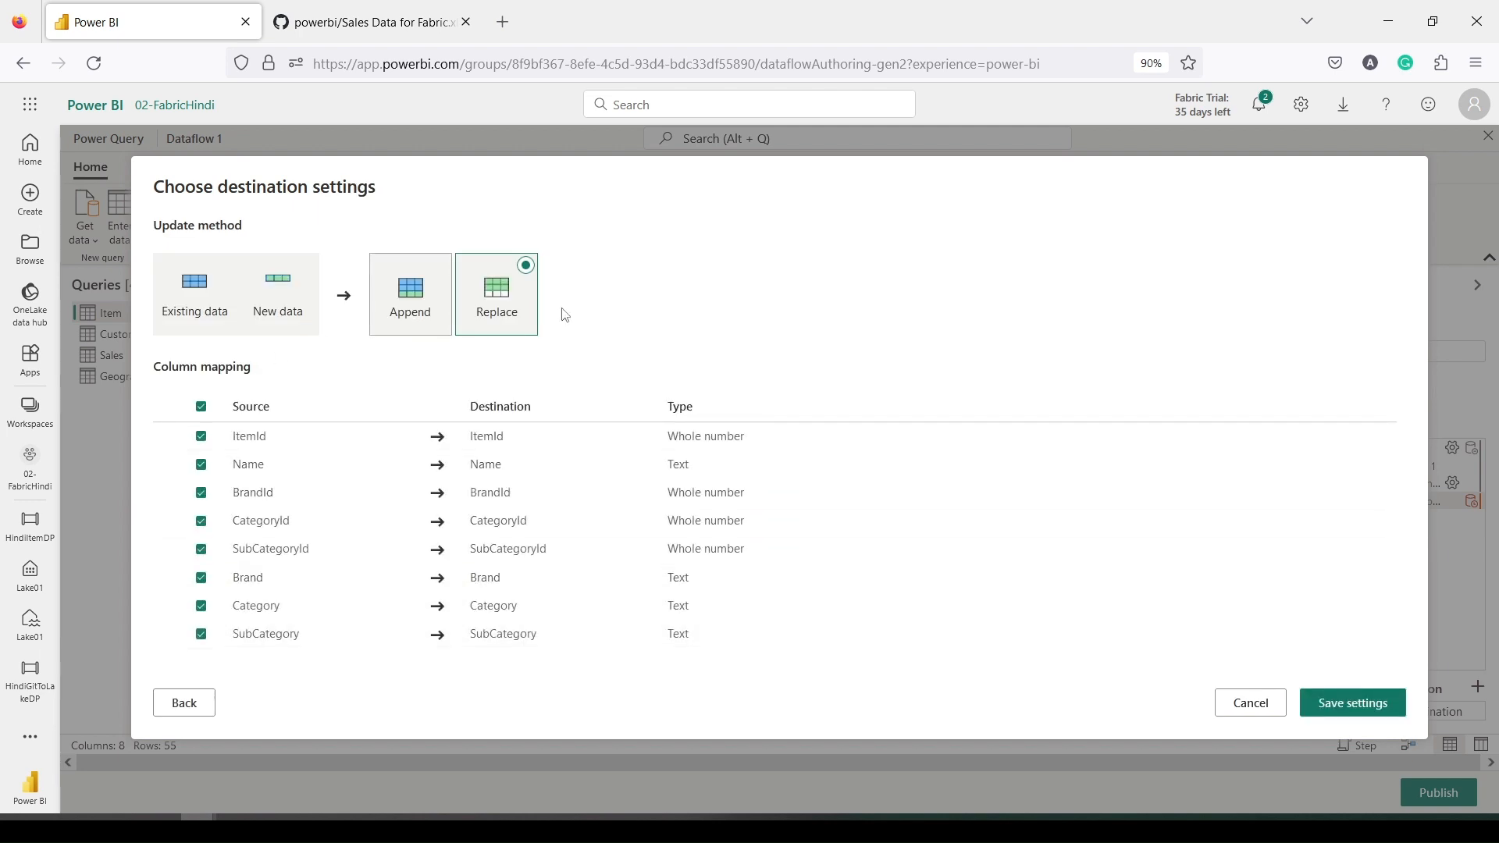
{"action": "left_click", "coordinate": [1355, 701]}
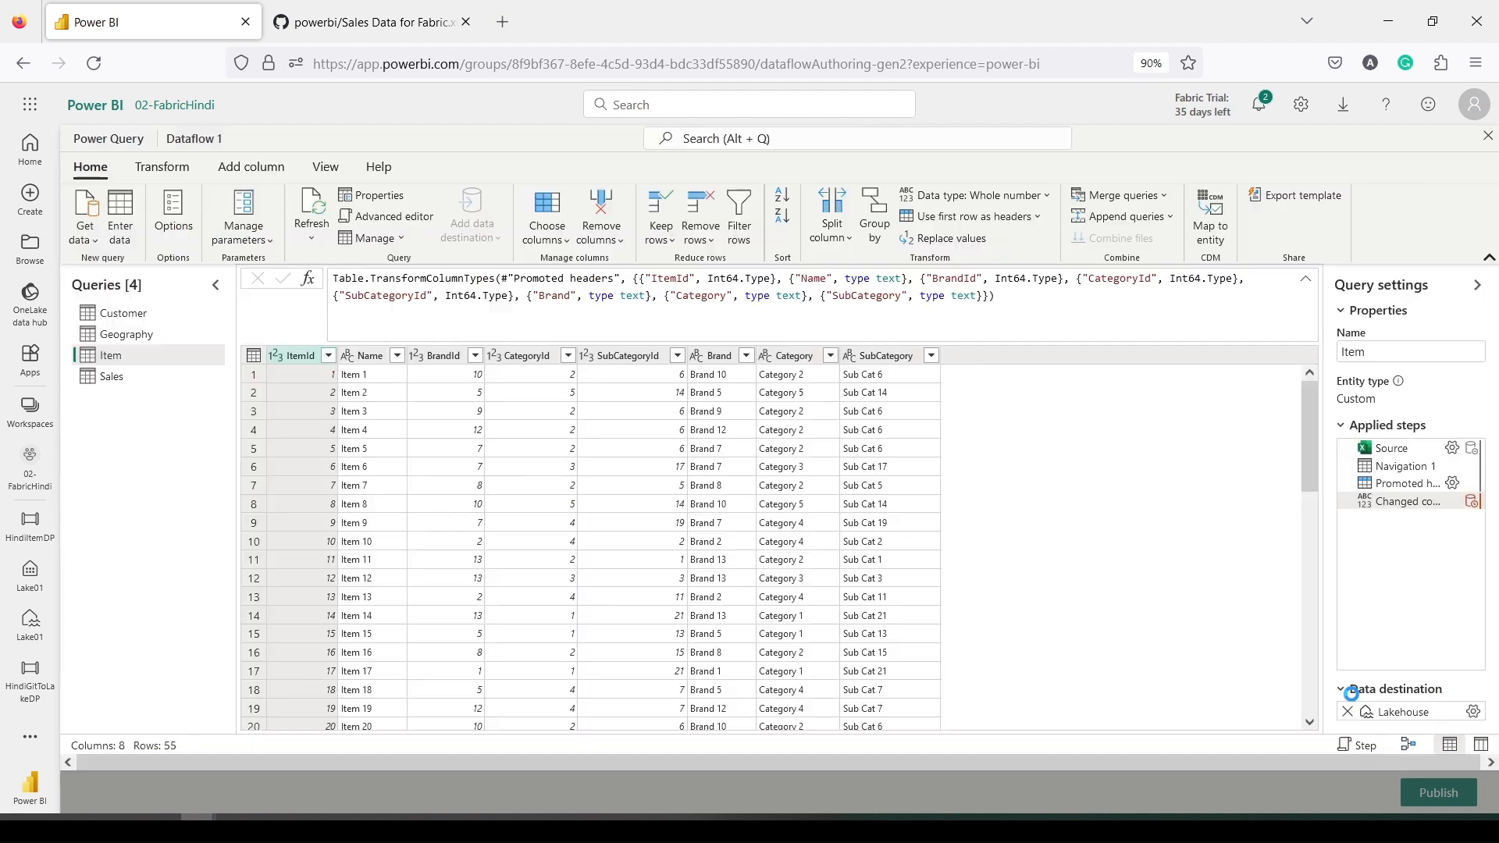
Start a Lakehouse data destination for the Customer query, using the existing Lakehouse connection
{"action": "left_click", "coordinate": [129, 321]}
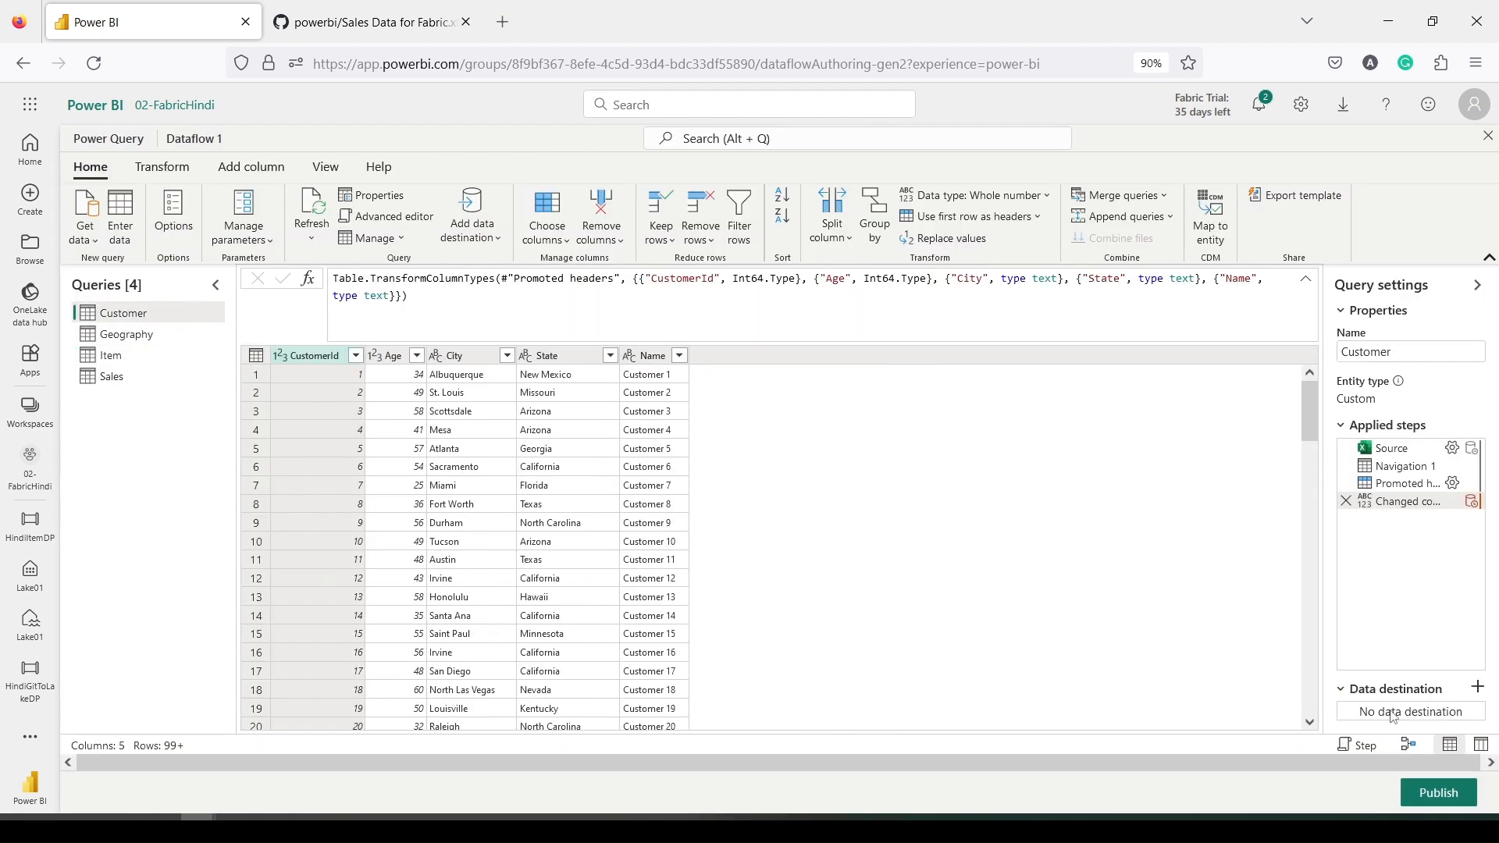
{"action": "left_click", "coordinate": [487, 242]}
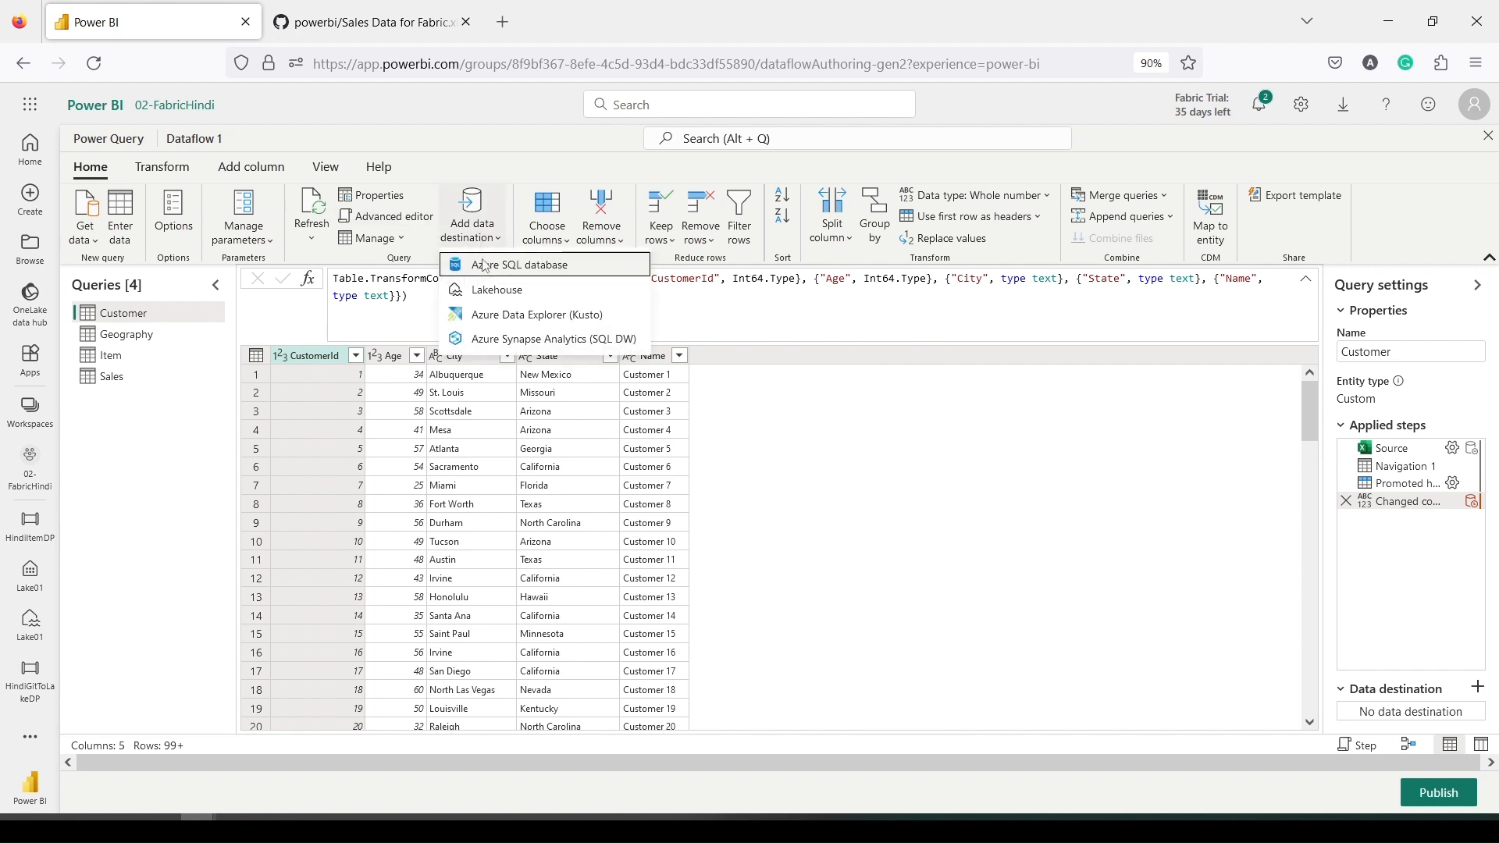
{"action": "left_click", "coordinate": [487, 290]}
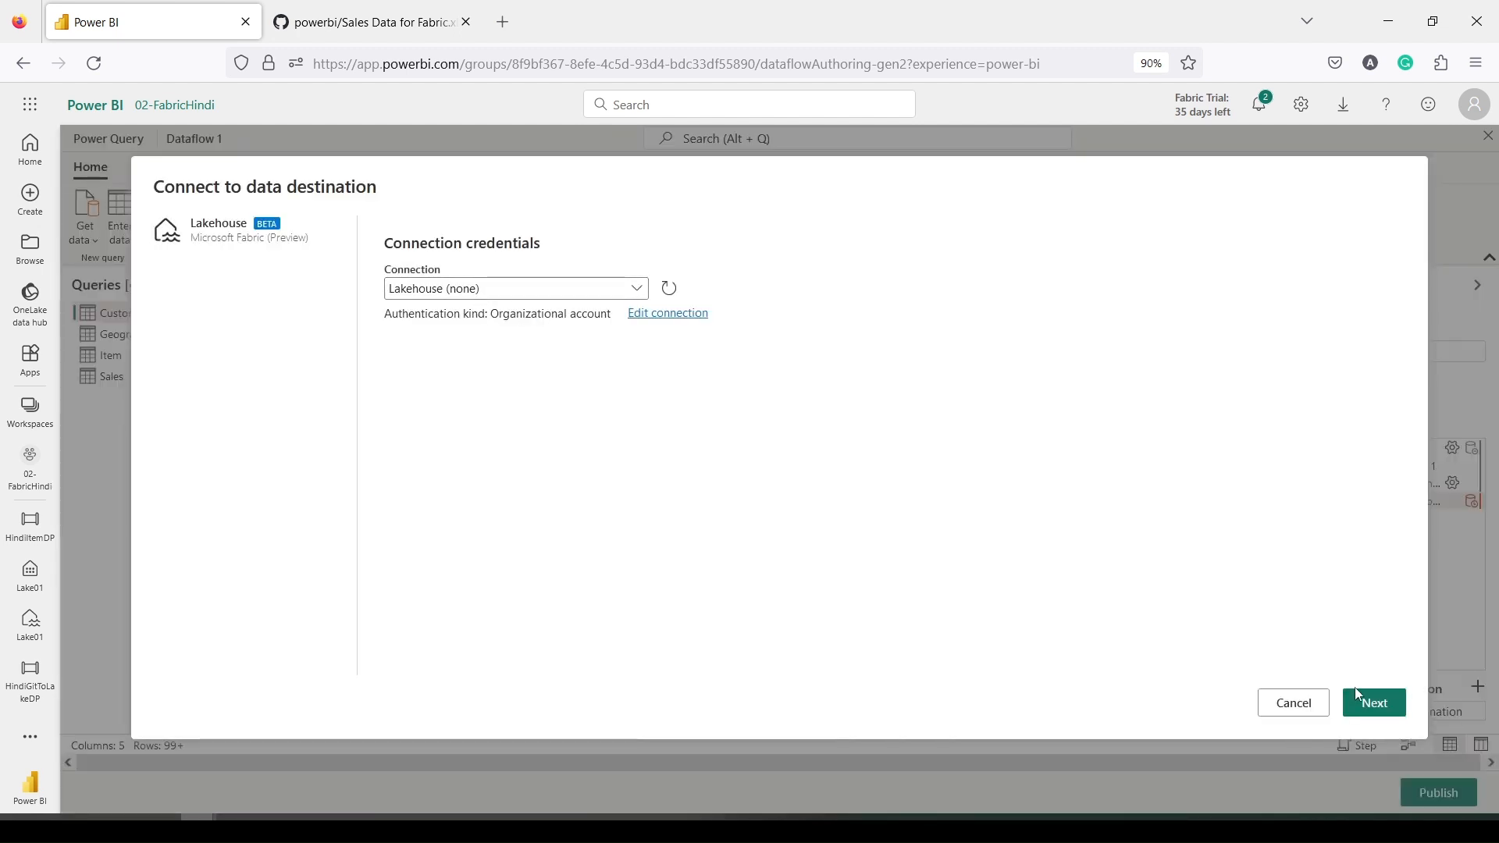
{"action": "left_click", "coordinate": [1365, 700]}
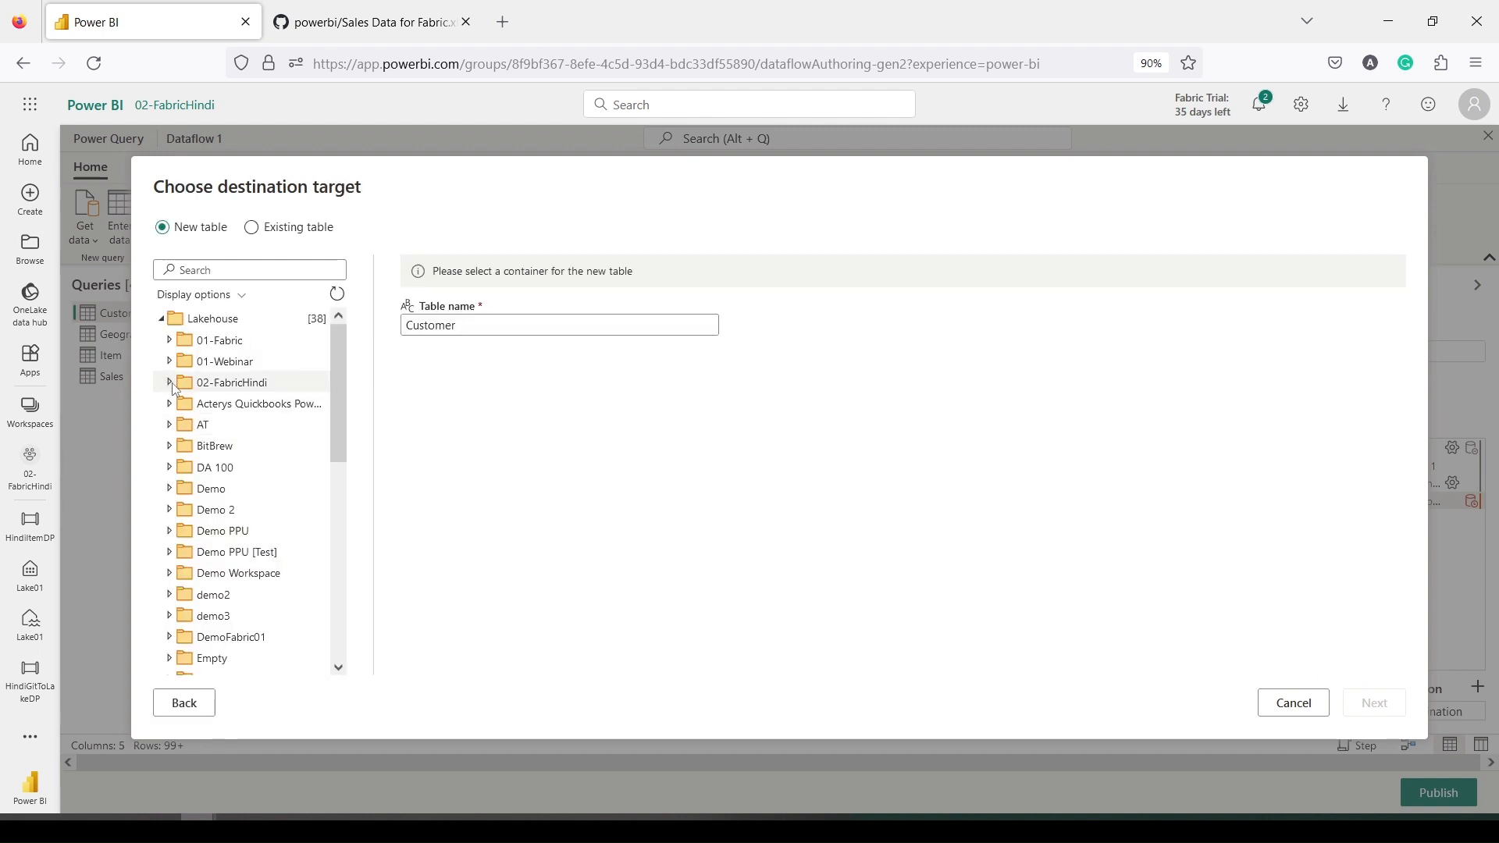
Target a new table CustomerDP in Lake01 of the 02-FabricHindi workspace and save the Customer destination with the Replace update method
{"action": "left_click", "coordinate": [170, 382]}
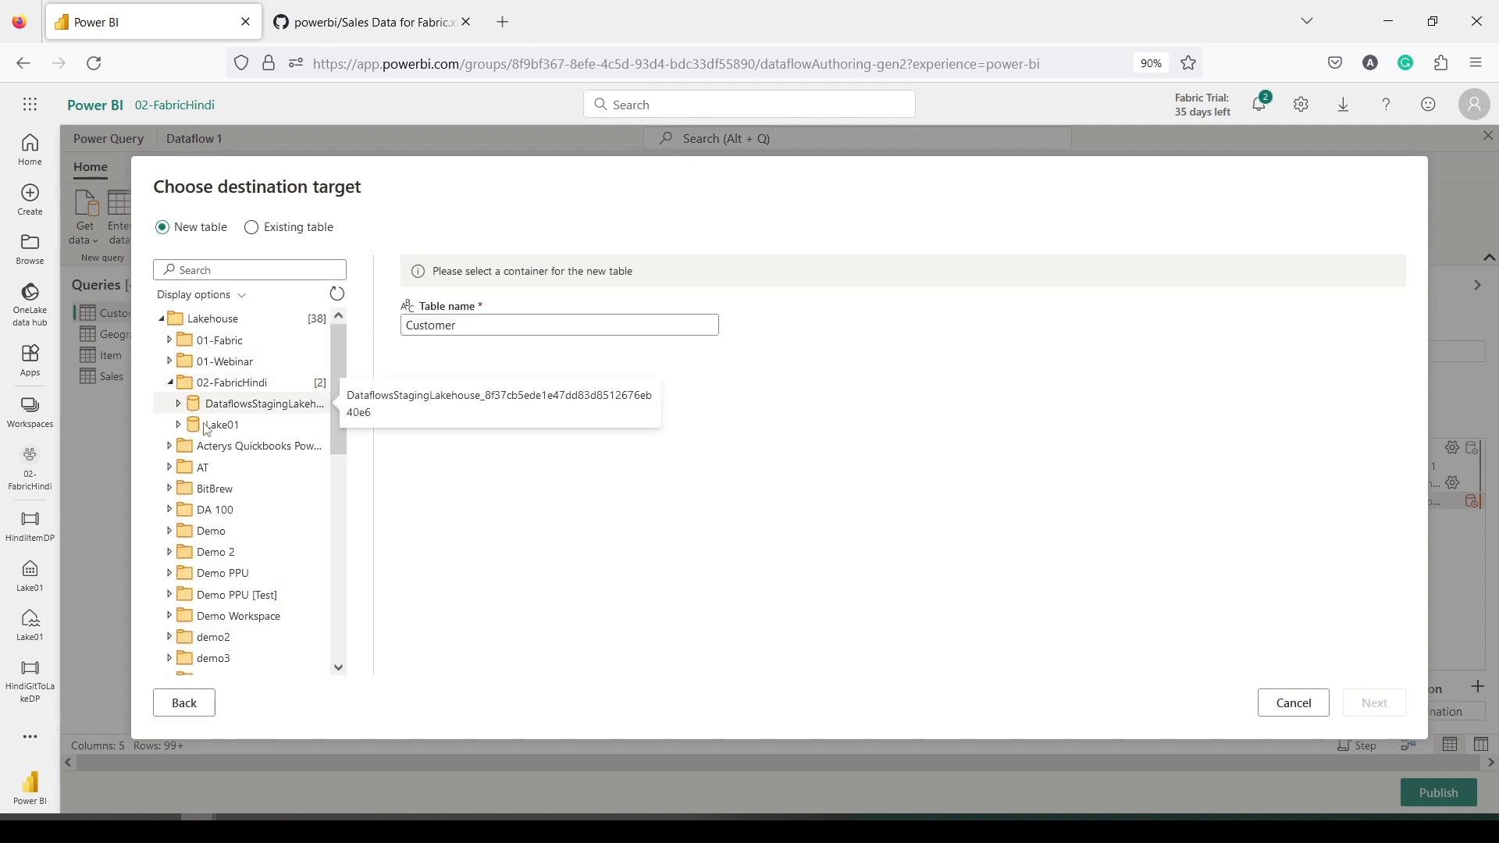
{"action": "left_click", "coordinate": [220, 424]}
{"action": "left_click", "coordinate": [491, 329]}
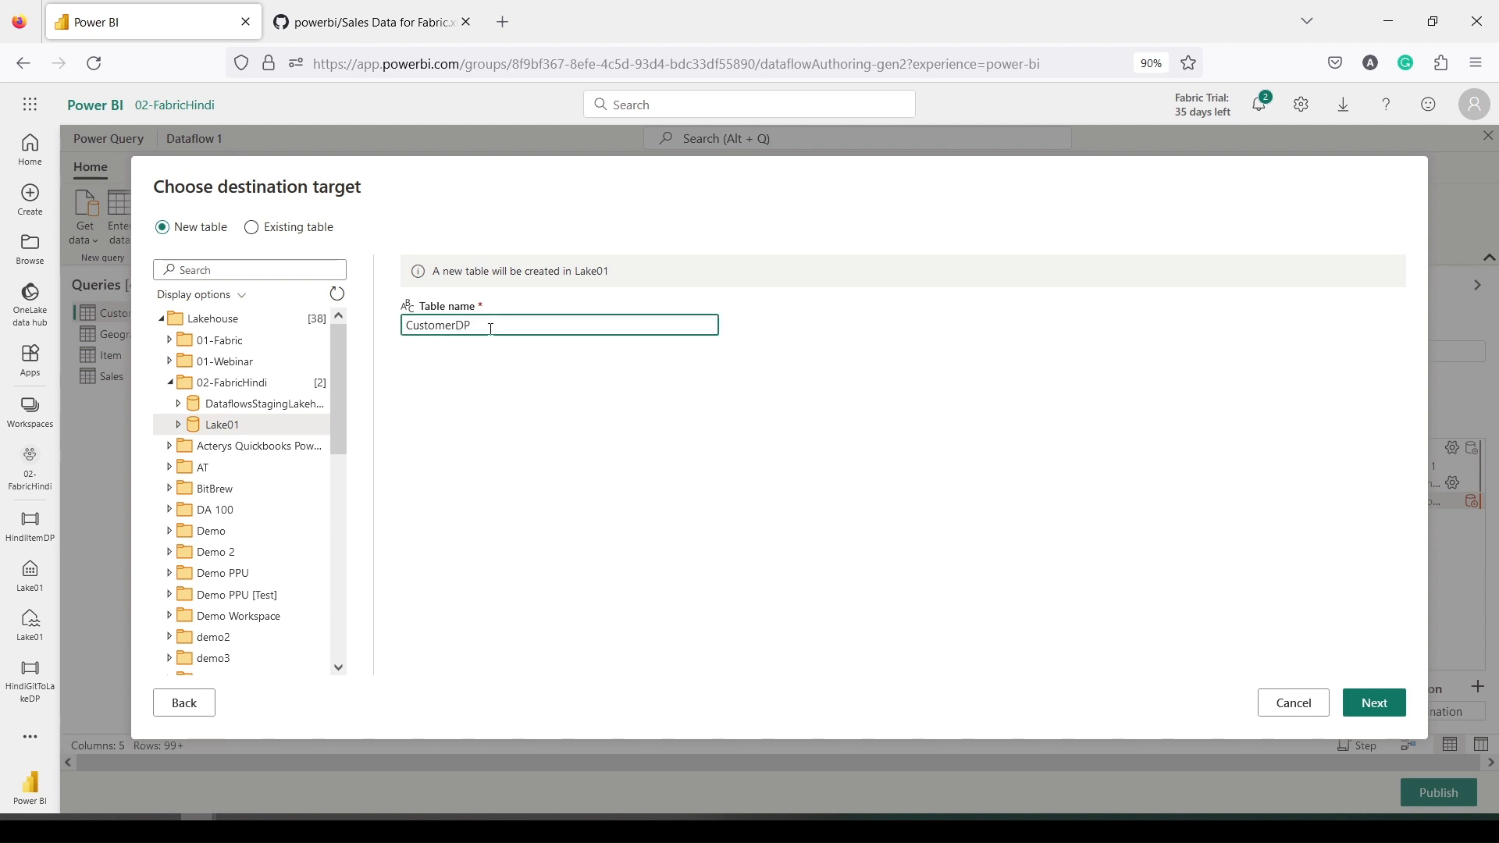
{"action": "left_click_drag", "start_coordinate": [392, 292], "coordinate": [796, 345]}
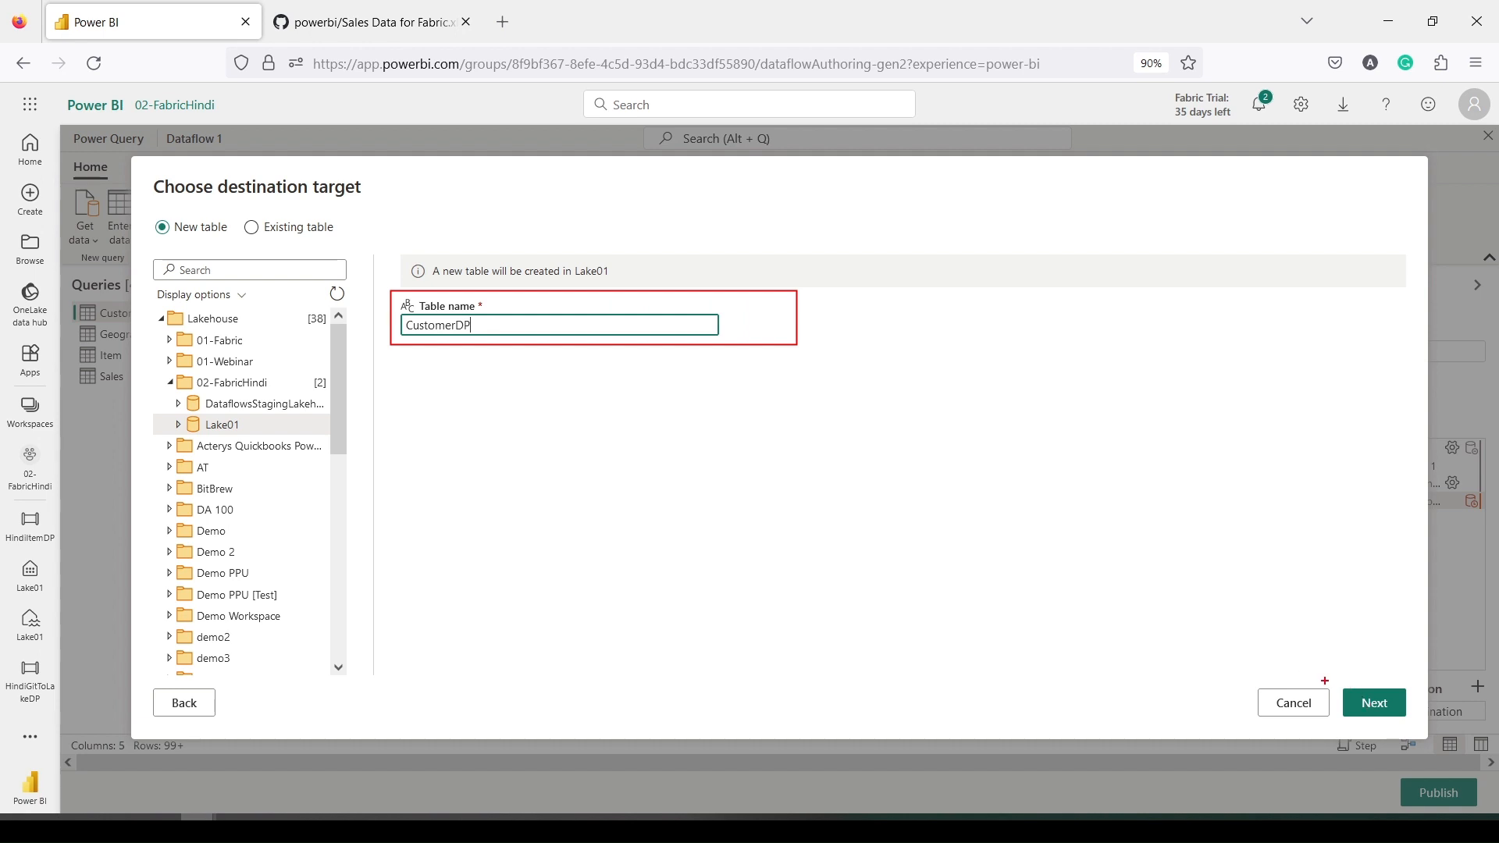
{"action": "mouse_move", "coordinate": [1324, 681]}
{"action": "left_mouse_down"}
{"action": "mouse_move", "coordinate": [1393, 716]}
{"action": "mouse_move", "coordinate": [1369, 678]}
{"action": "left_mouse_up"}
{"action": "key", "text": "Escape"}
{"action": "left_click", "coordinate": [1378, 704]}
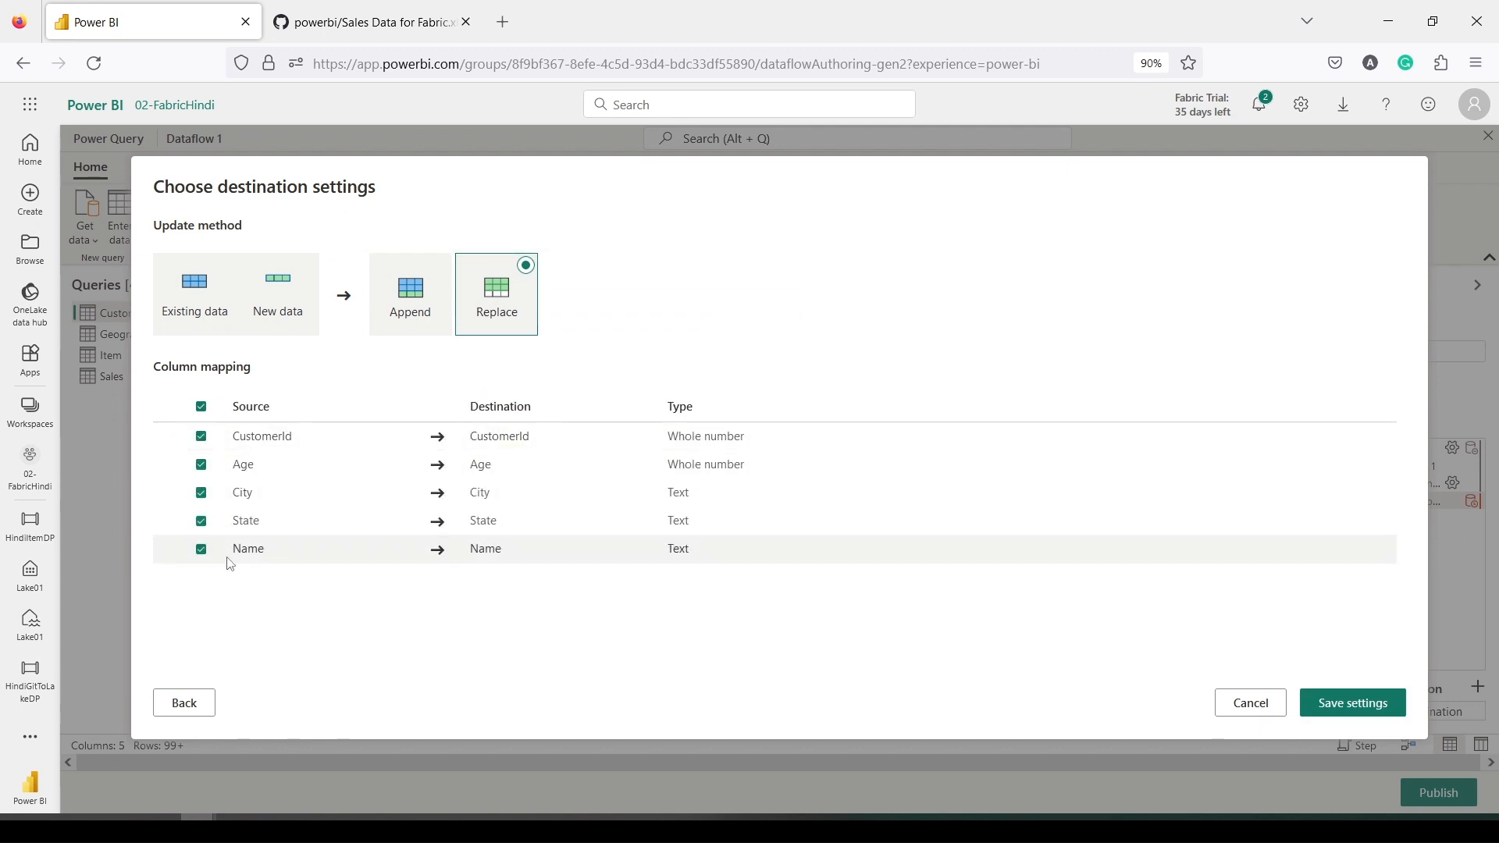
{"action": "left_click", "coordinate": [1362, 712]}
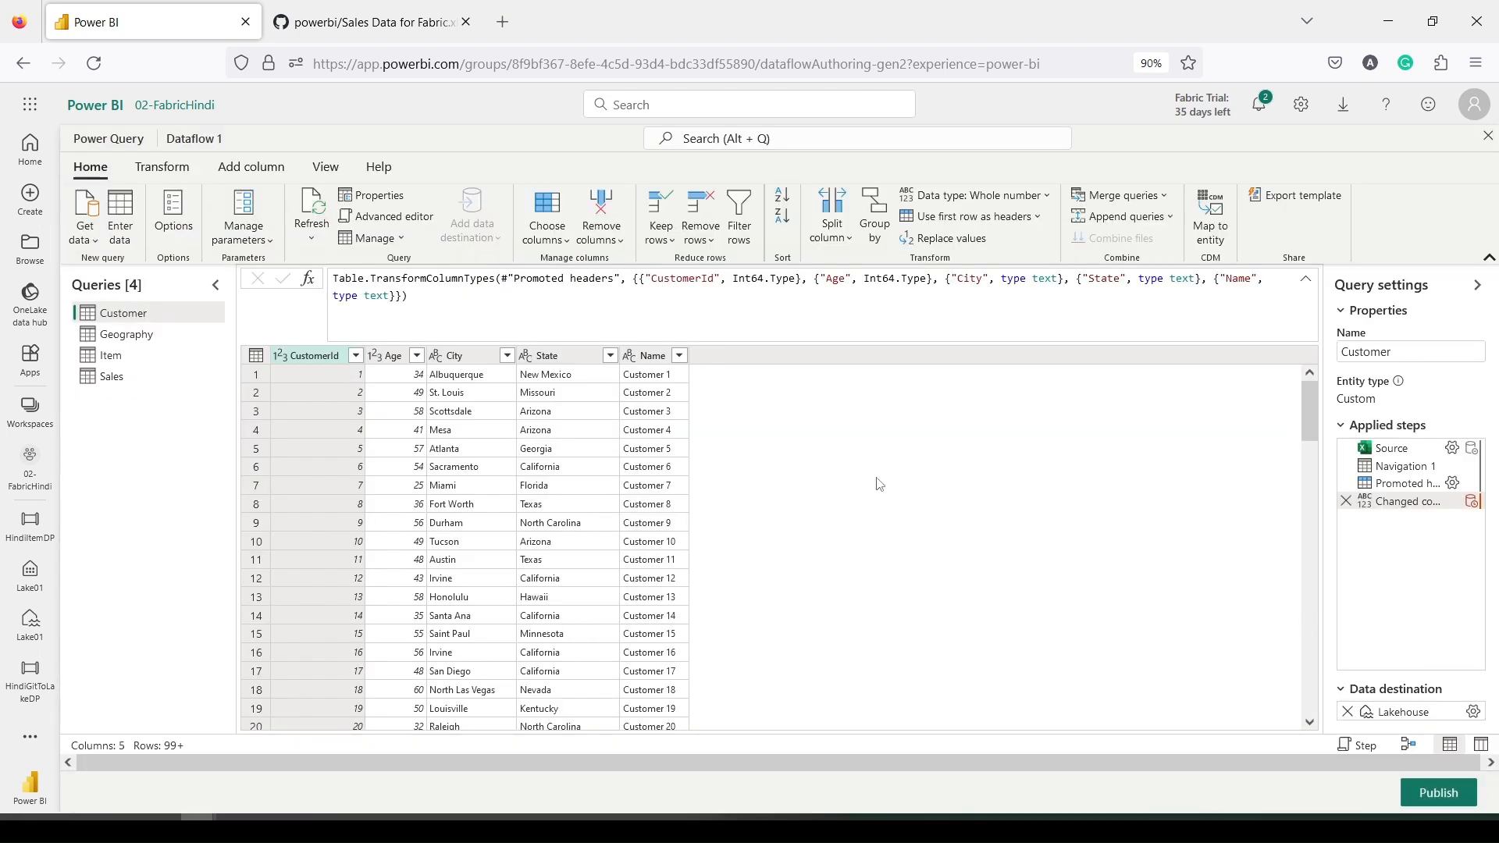
Review the Customer query's destination workspace, lakehouse, table and update method, and check the Item query's destination
{"action": "left_click", "coordinate": [126, 331]}
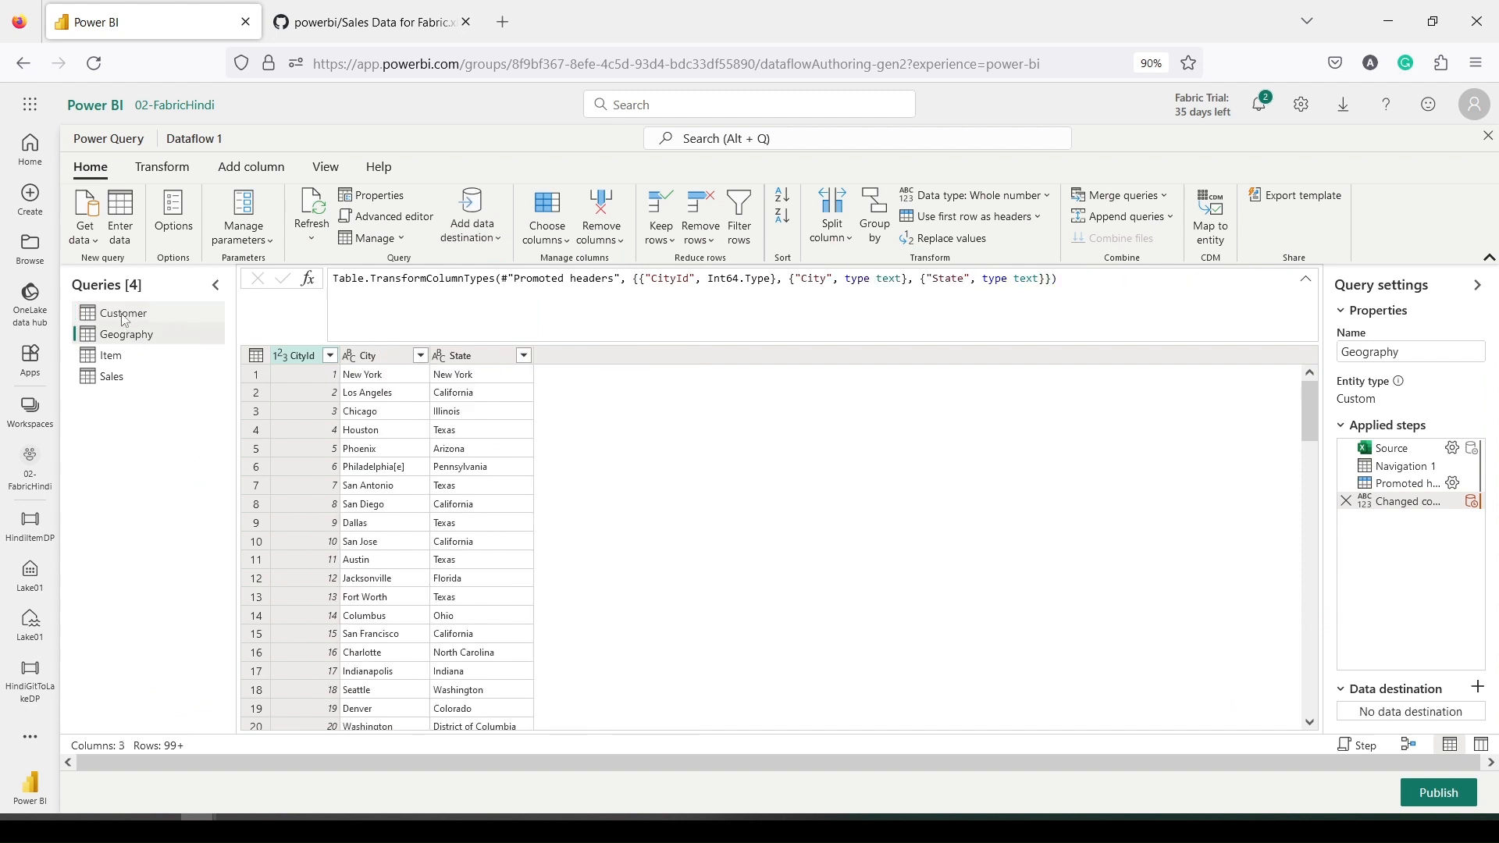
{"action": "left_click", "coordinate": [125, 313]}
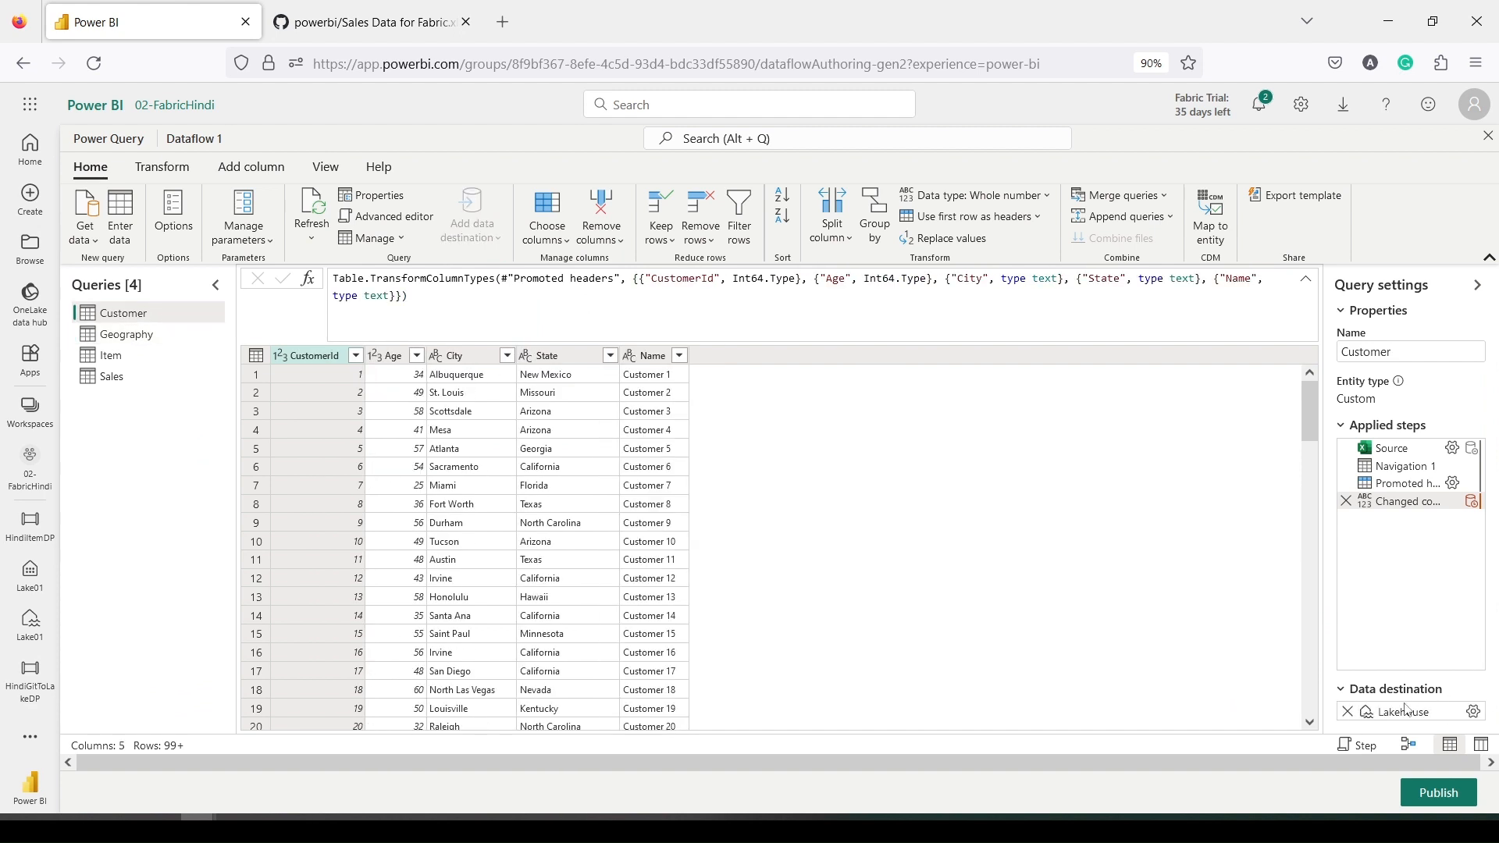
{"action": "mouse_move", "coordinate": [1403, 720]}
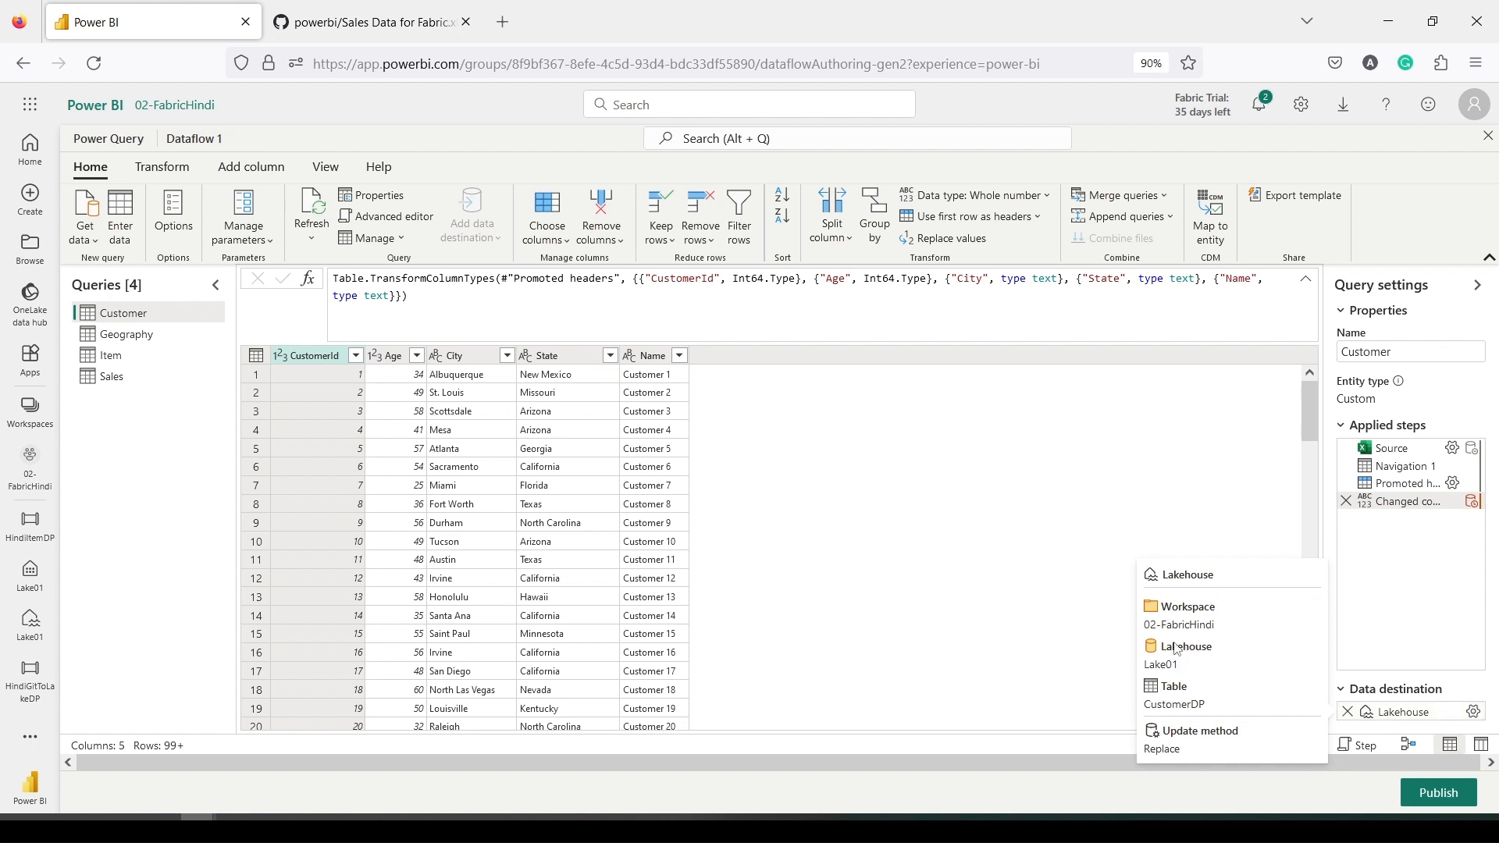
{"action": "left_click", "coordinate": [112, 356]}
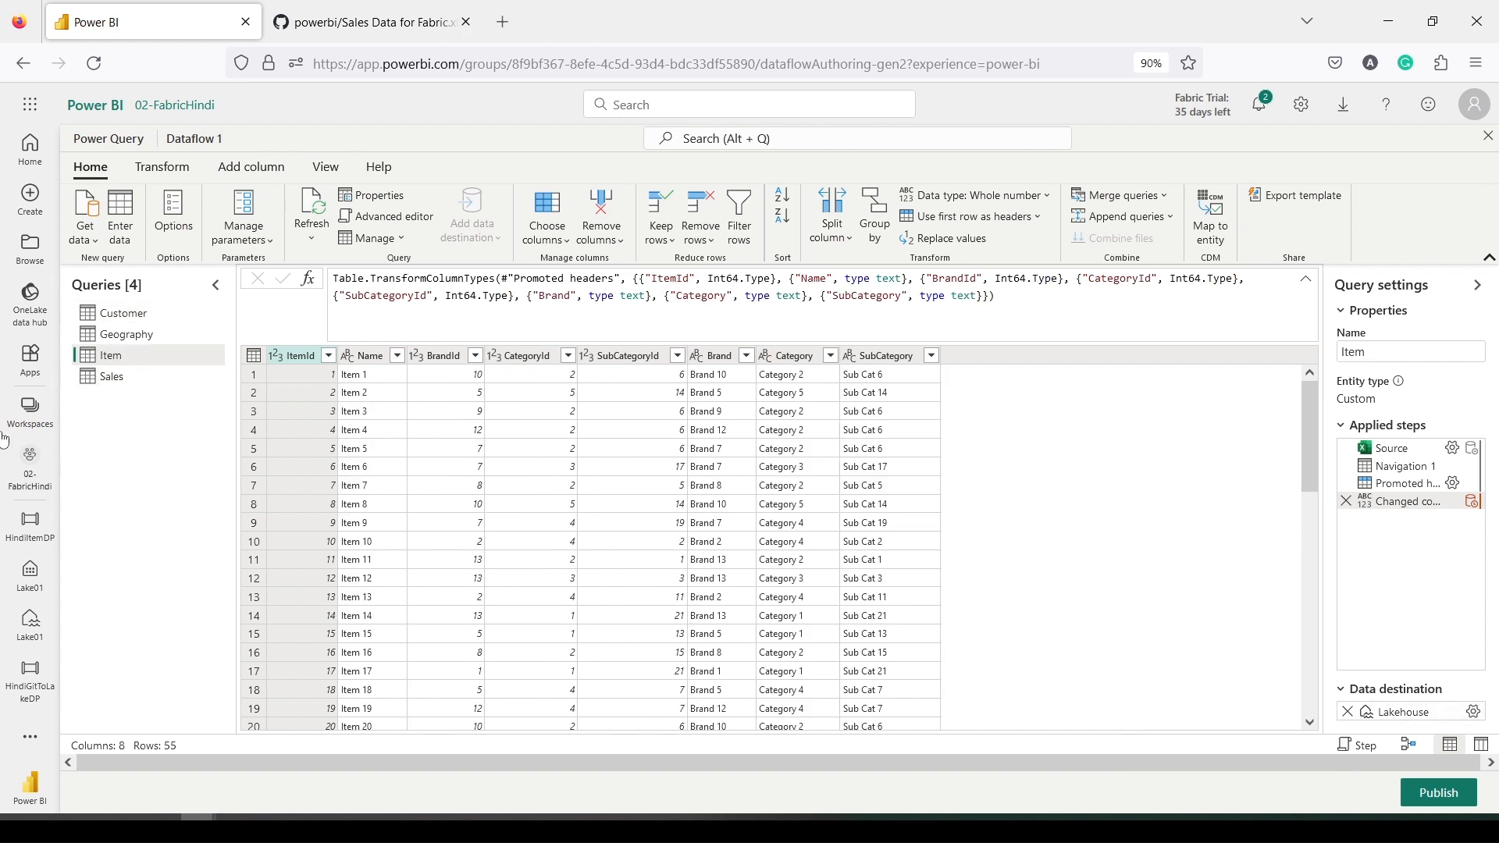
Start a Lakehouse data destination for the Geography query, using the existing Lakehouse connection
{"action": "left_click", "coordinate": [117, 340]}
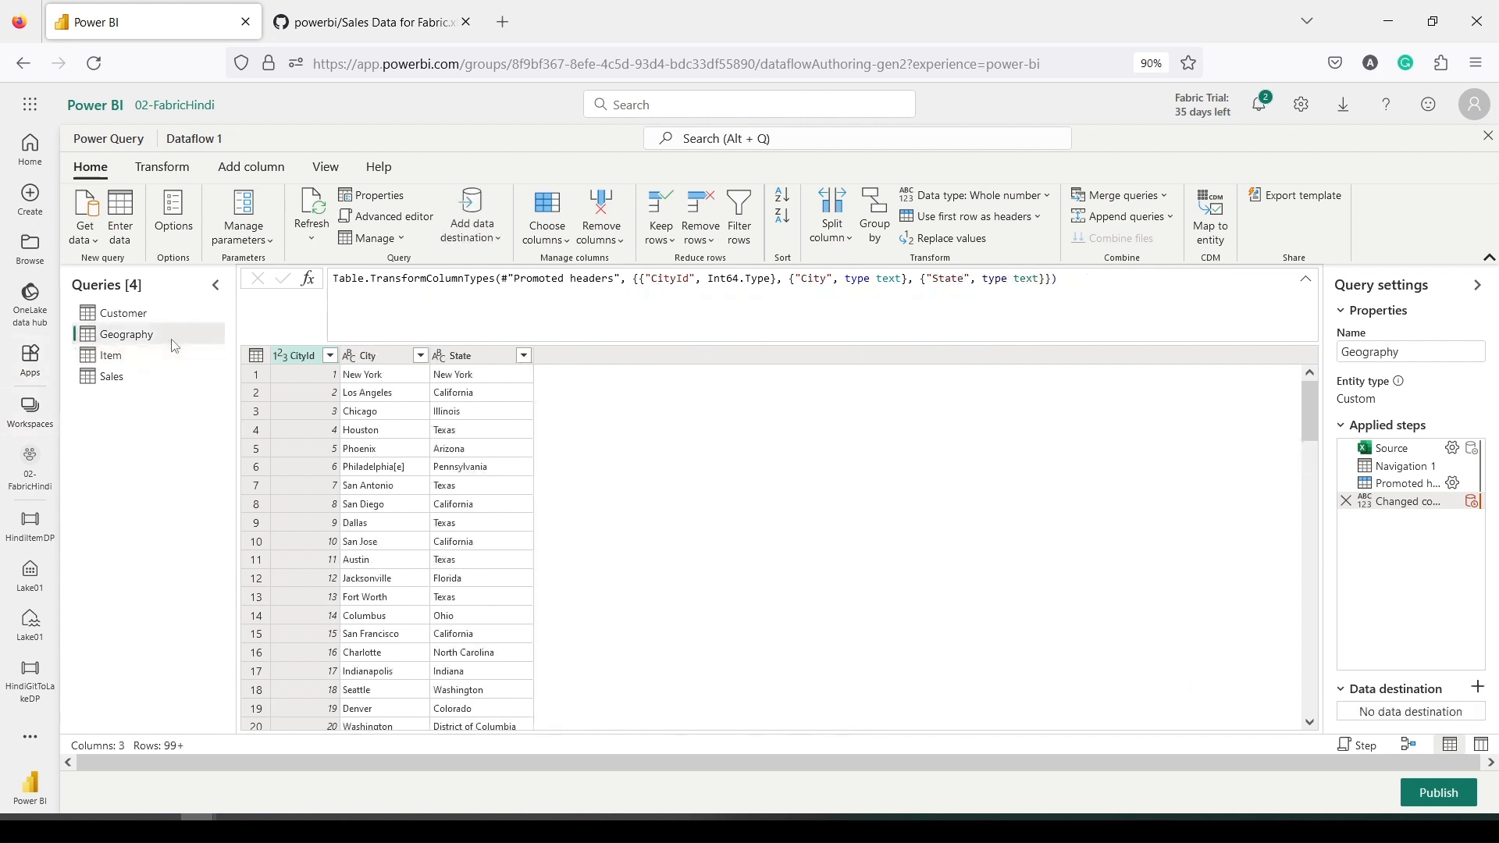
{"action": "left_click", "coordinate": [1477, 687]}
{"action": "left_click", "coordinate": [1319, 631]}
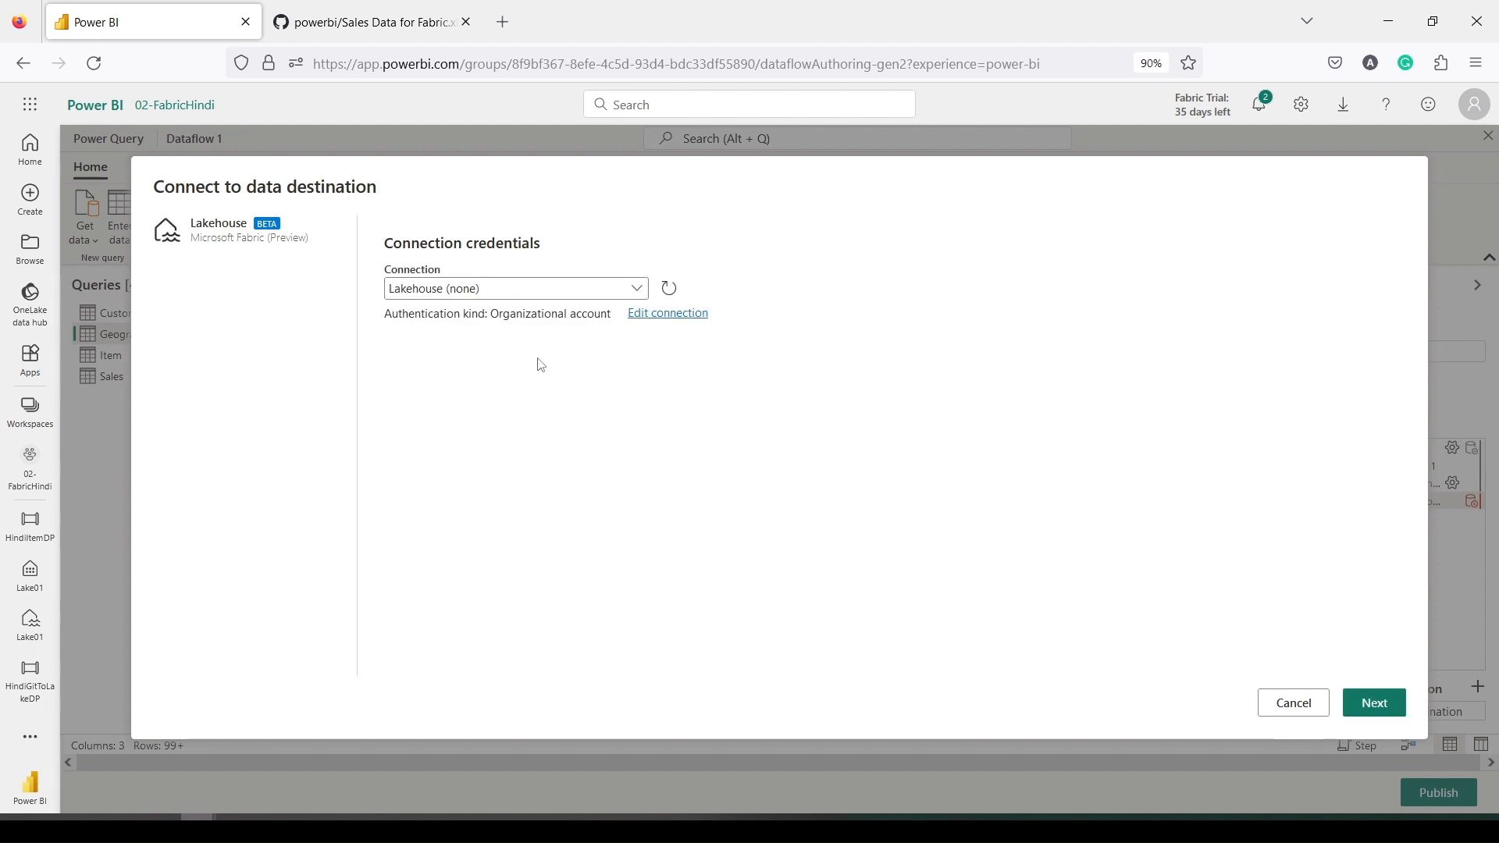
{"action": "left_click", "coordinate": [1369, 702]}
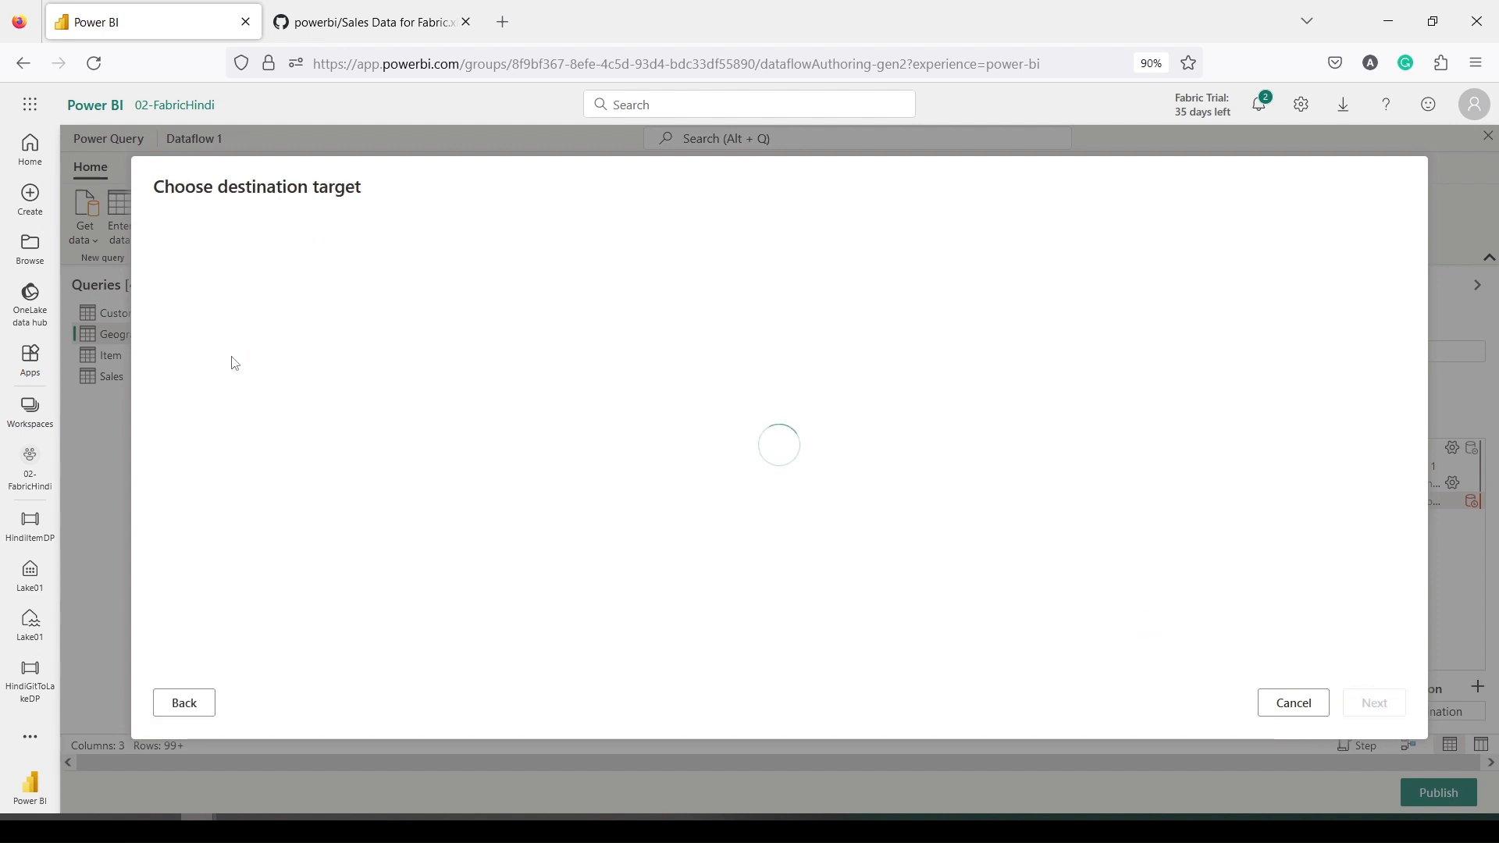
Target a new table GeographyDF in Lake01 of the 02-FabricHindi workspace and save the Geography destination with the Replace update method
{"action": "left_click", "coordinate": [171, 383]}
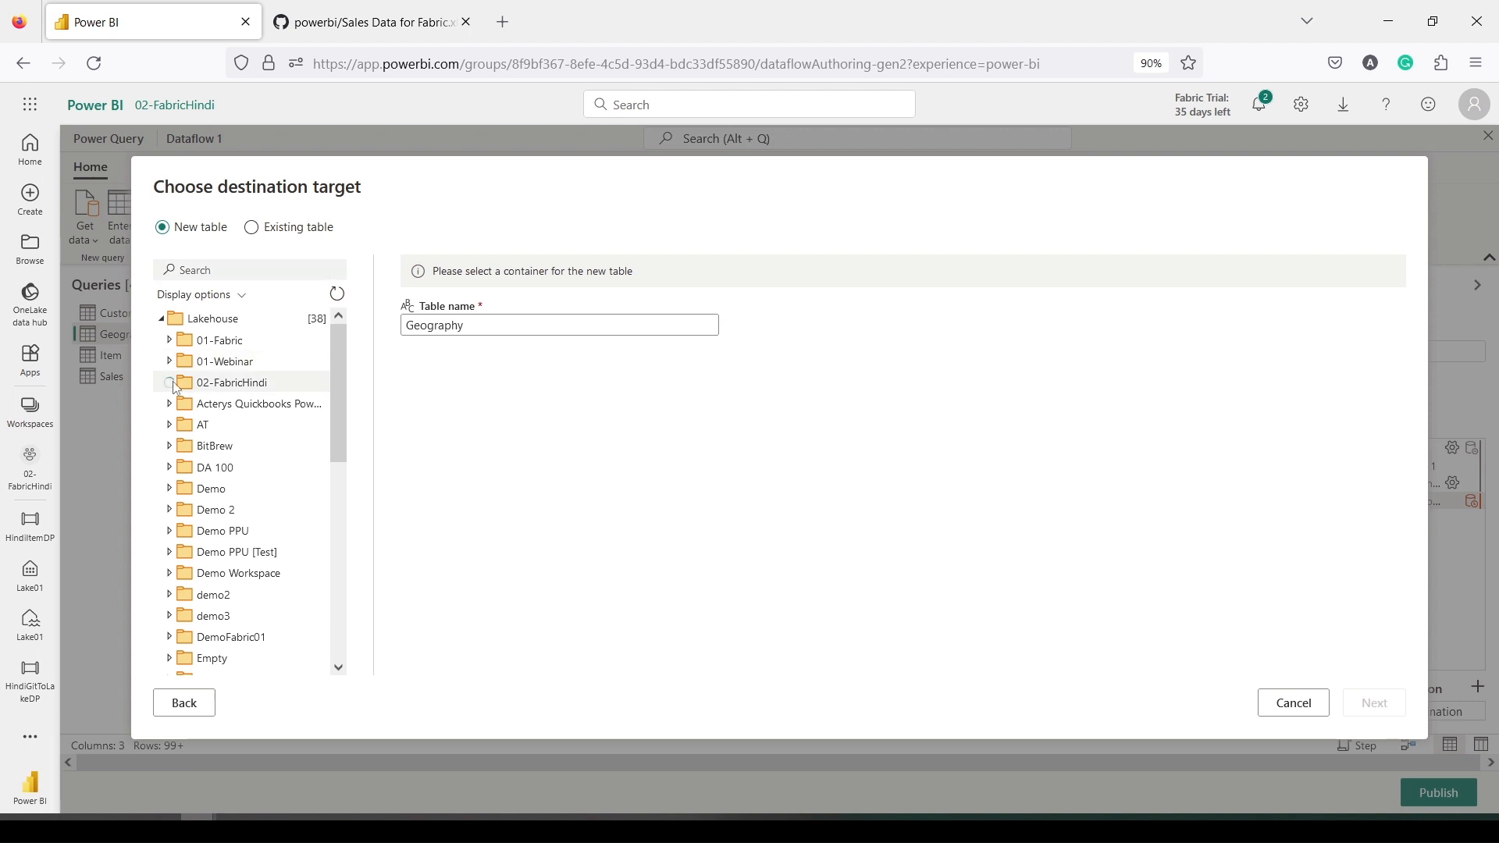
{"action": "left_click", "coordinate": [223, 424]}
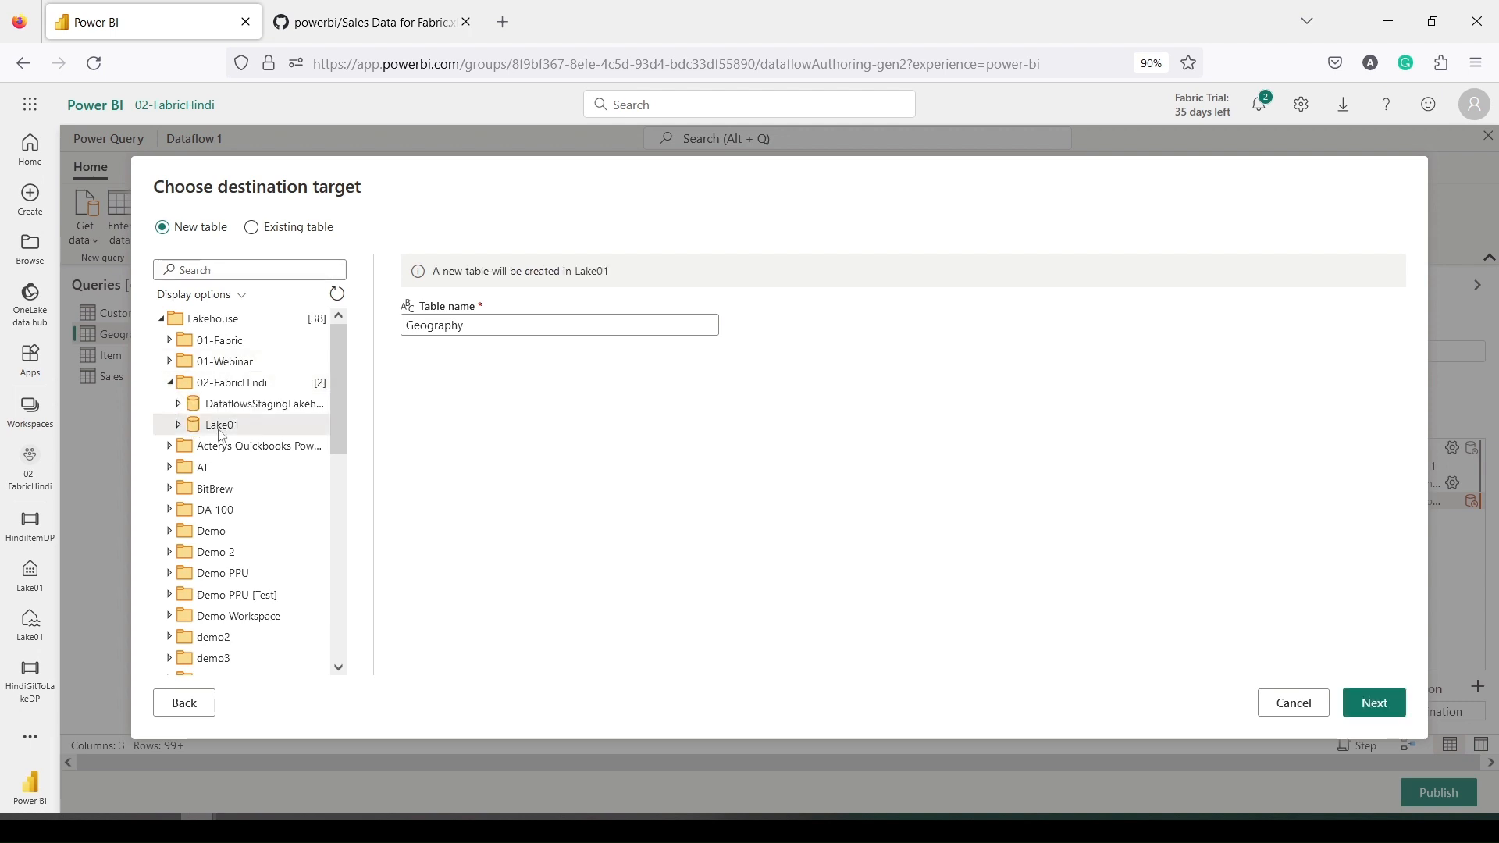
{"action": "left_click", "coordinate": [497, 328]}
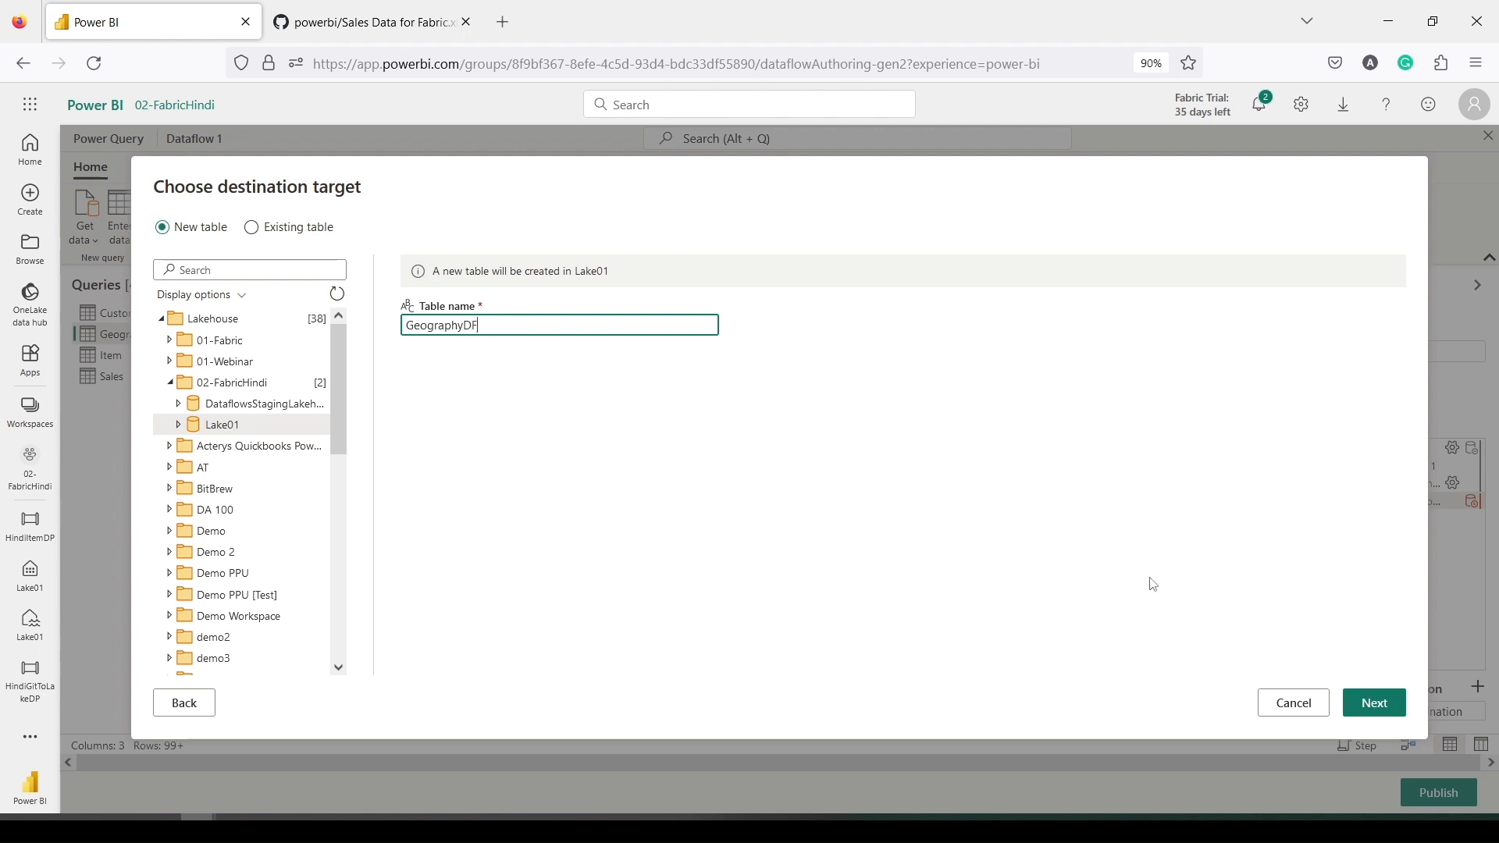
{"action": "left_click", "coordinate": [1385, 707]}
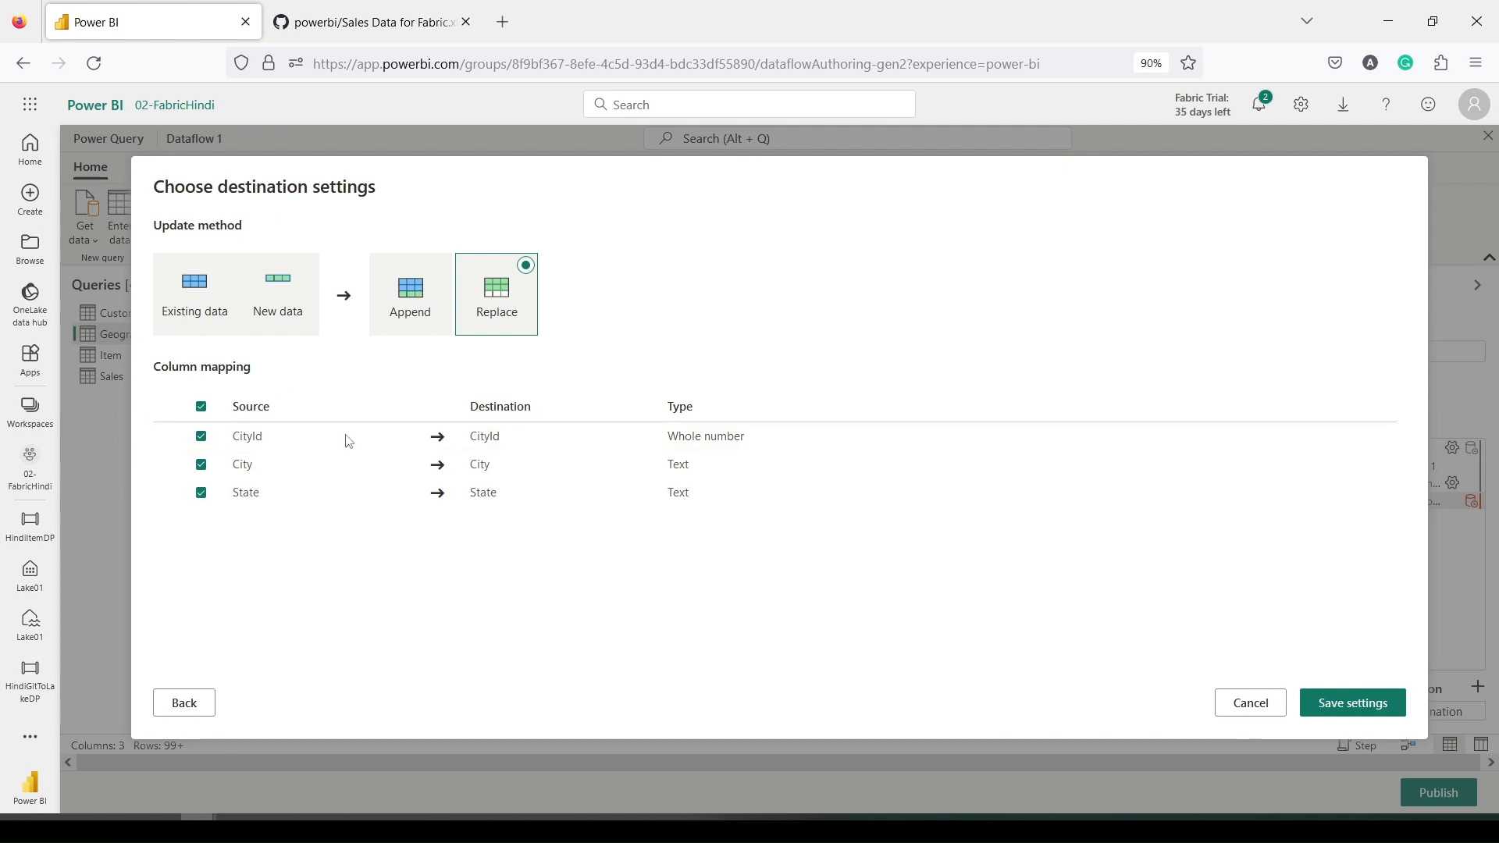
{"action": "left_click", "coordinate": [1333, 704]}
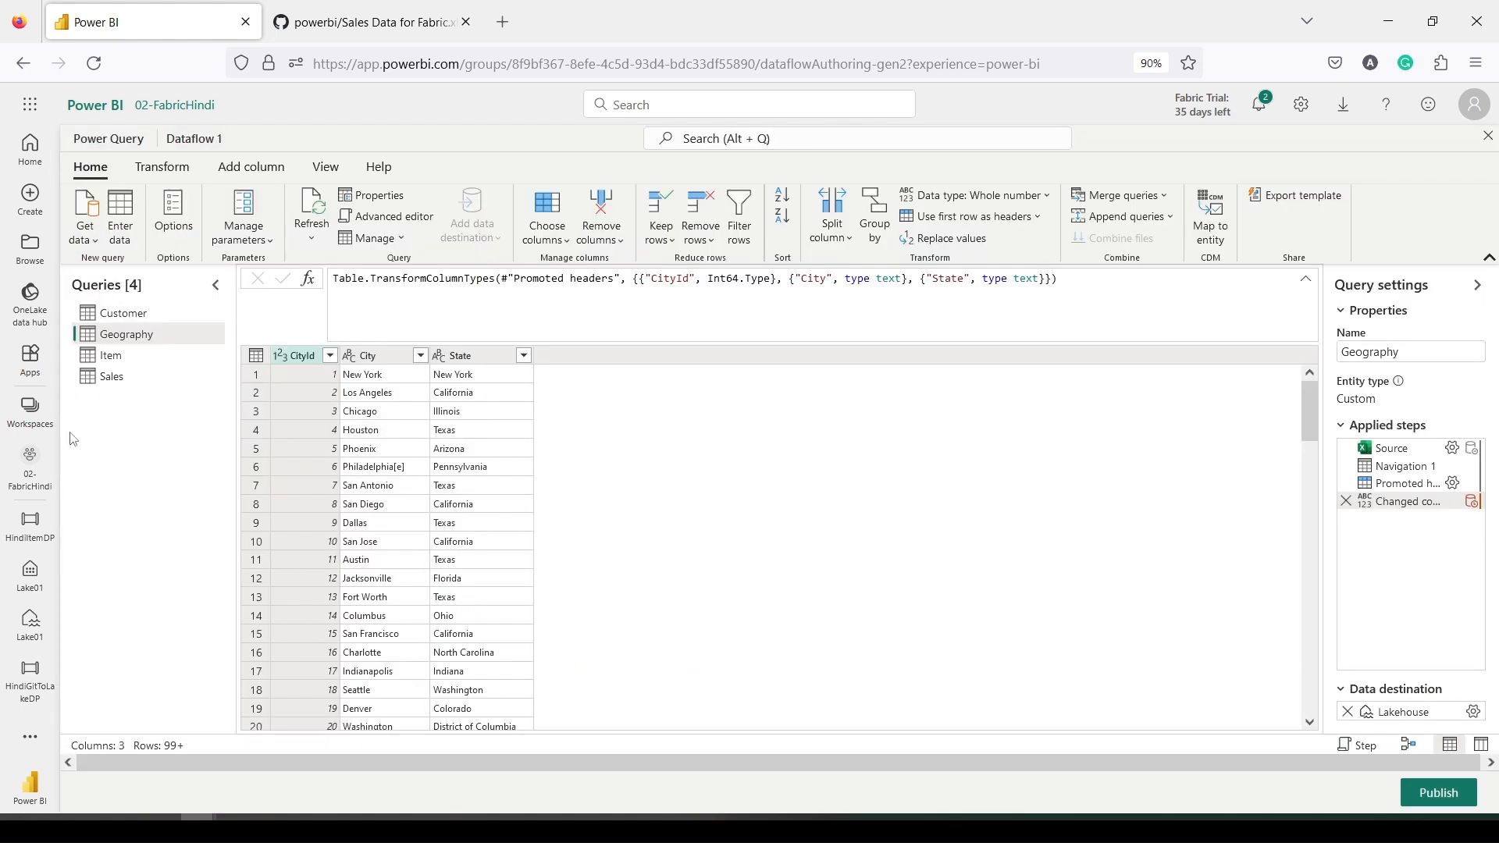
Change the Sales query's DiscountAmount and COGSAmount columns to Decimal number, and check the steps that add GrossAmount and DiscountAmount
{"action": "left_click", "coordinate": [112, 377]}
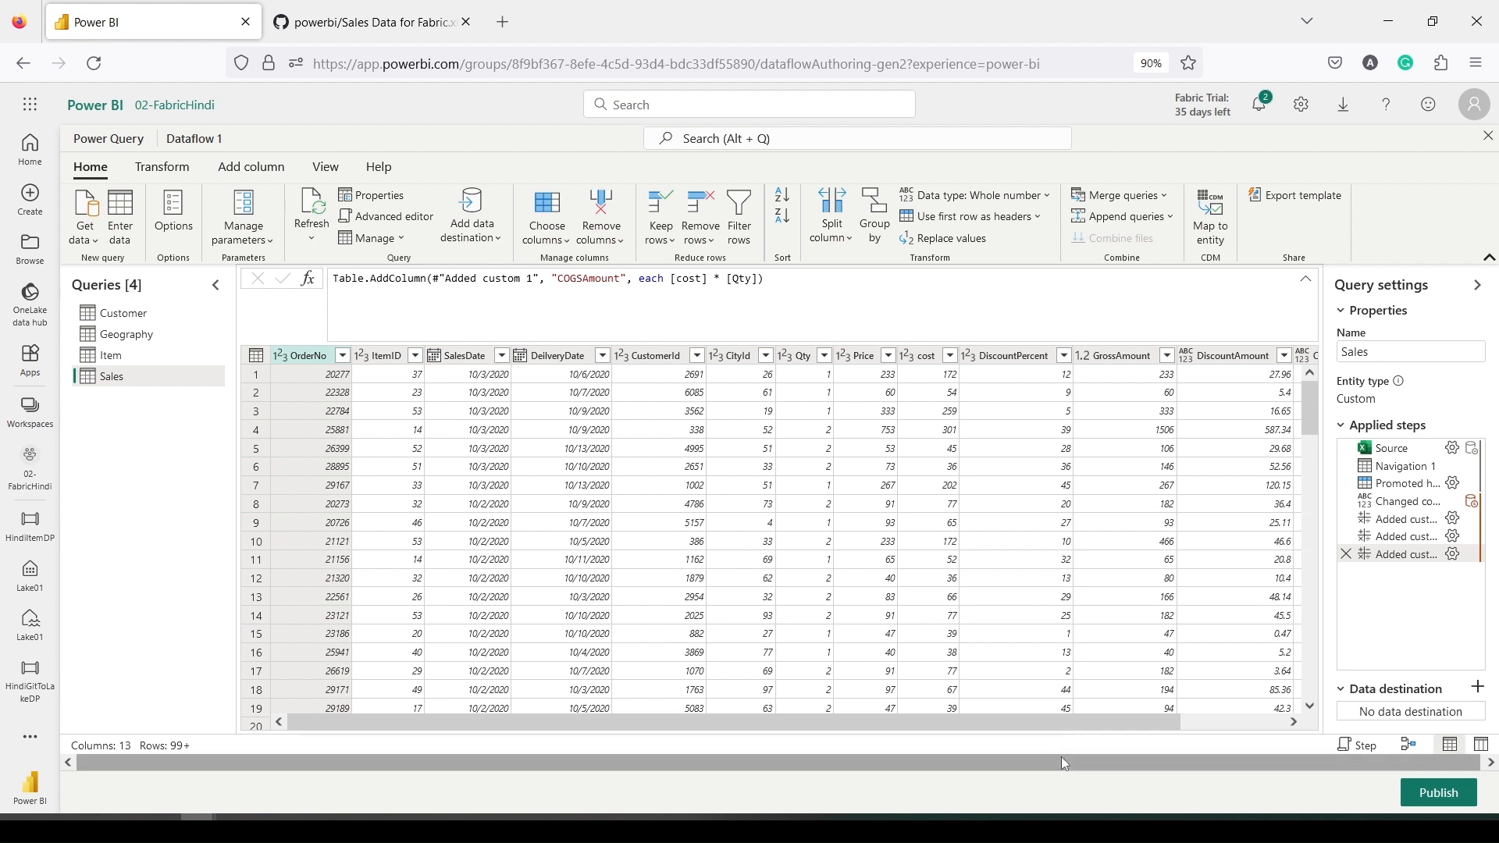
{"action": "left_click_drag", "start_coordinate": [1043, 719], "coordinate": [1228, 715]}
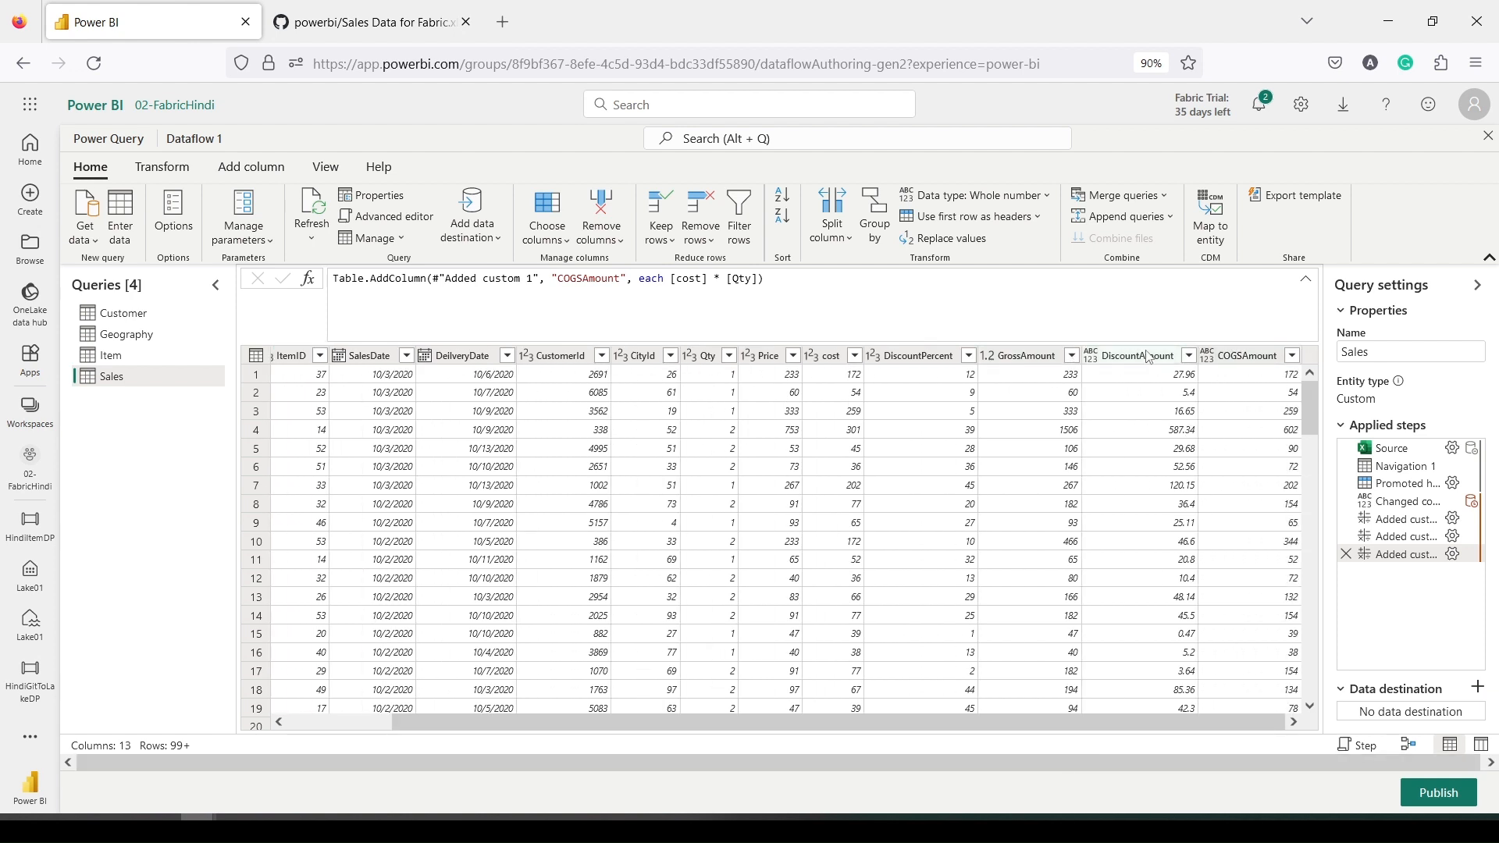
{"action": "left_click", "coordinate": [1094, 365]}
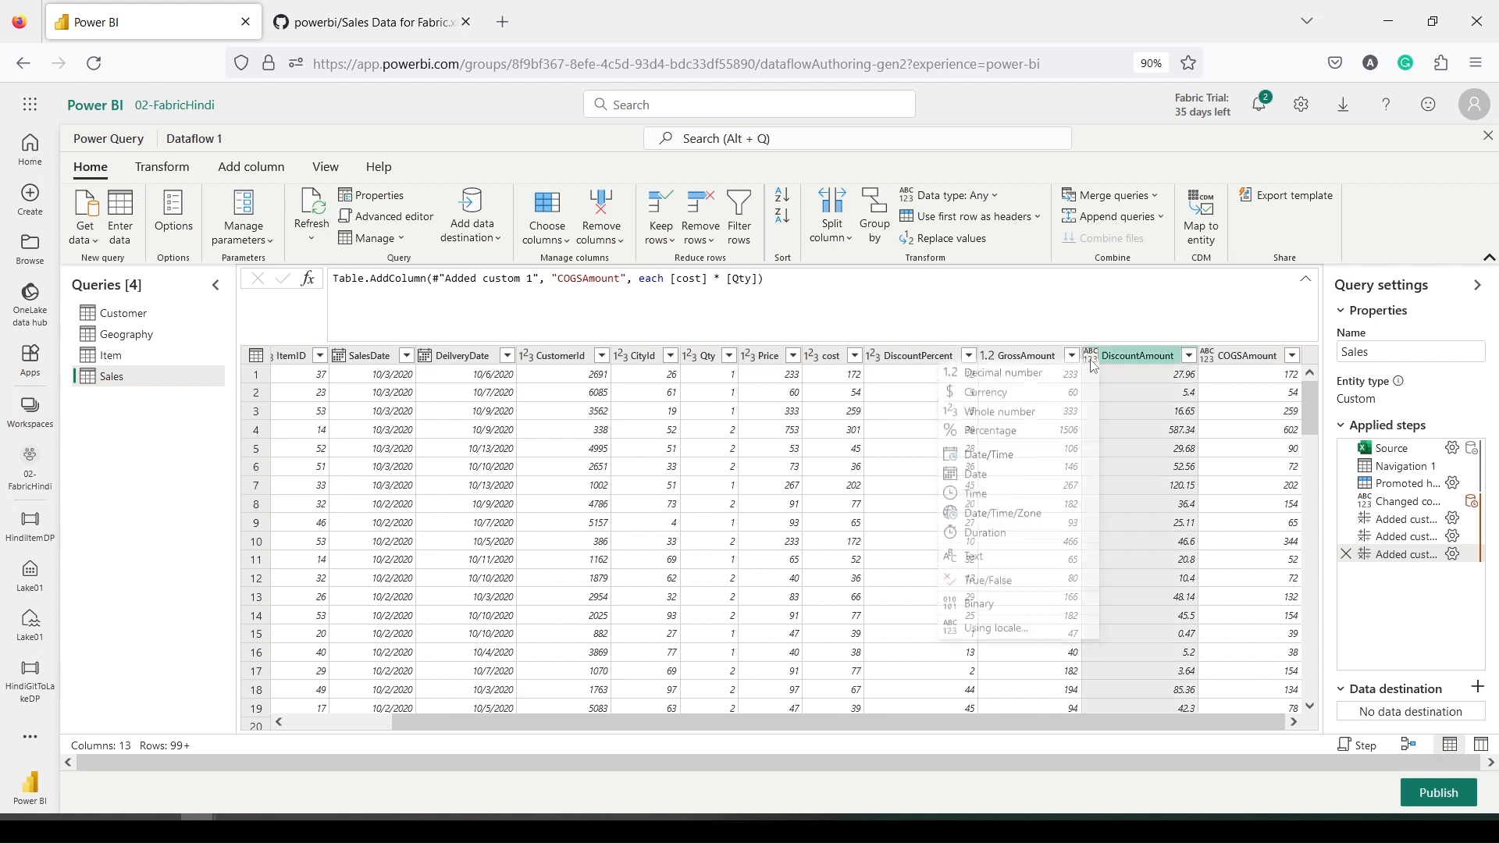
{"action": "left_click", "coordinate": [1043, 376]}
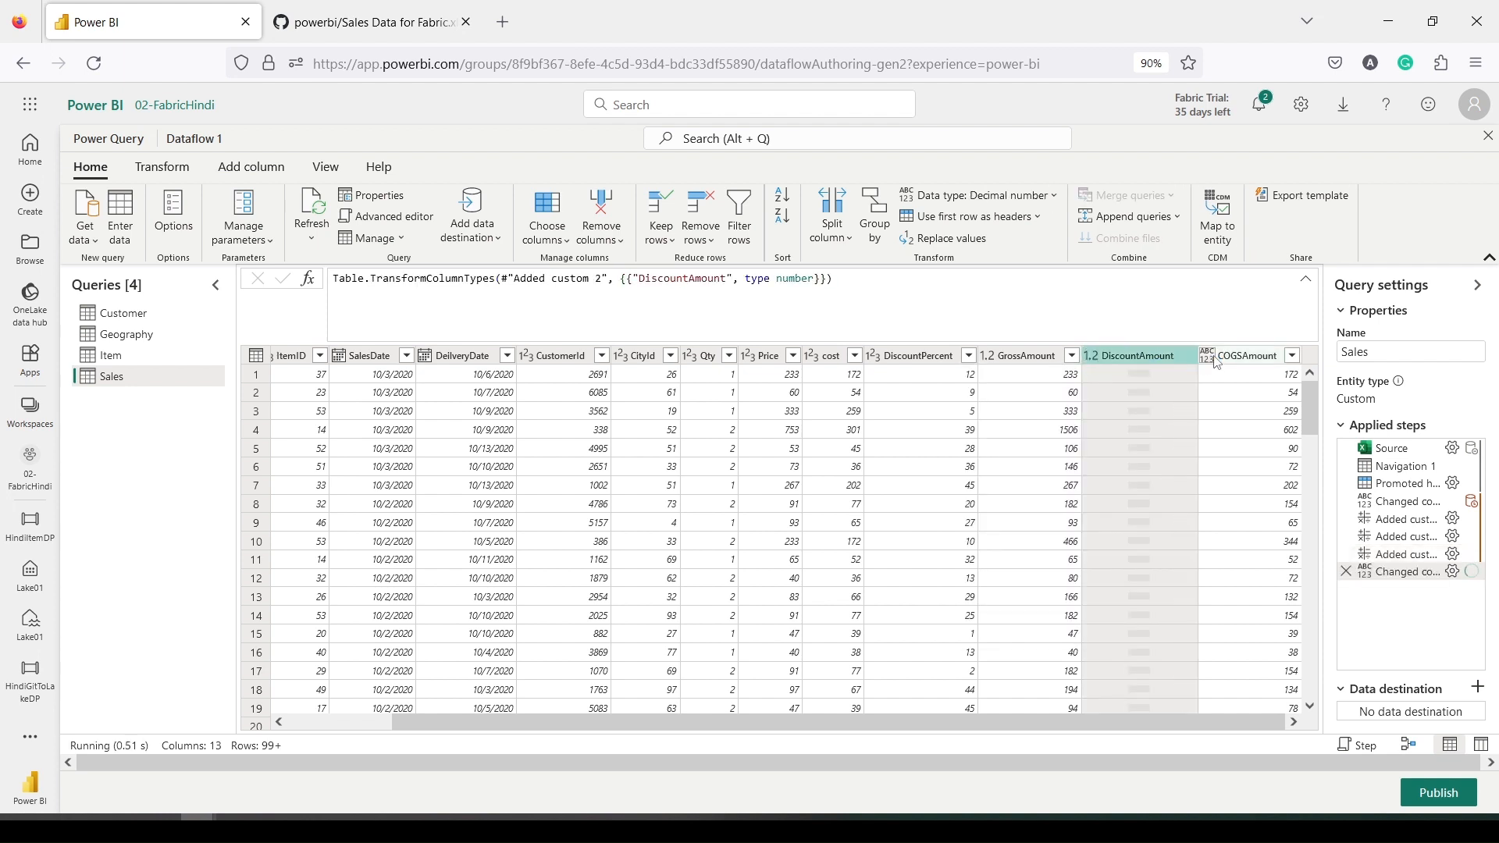
{"action": "left_click", "coordinate": [1210, 358]}
{"action": "left_click", "coordinate": [1131, 381]}
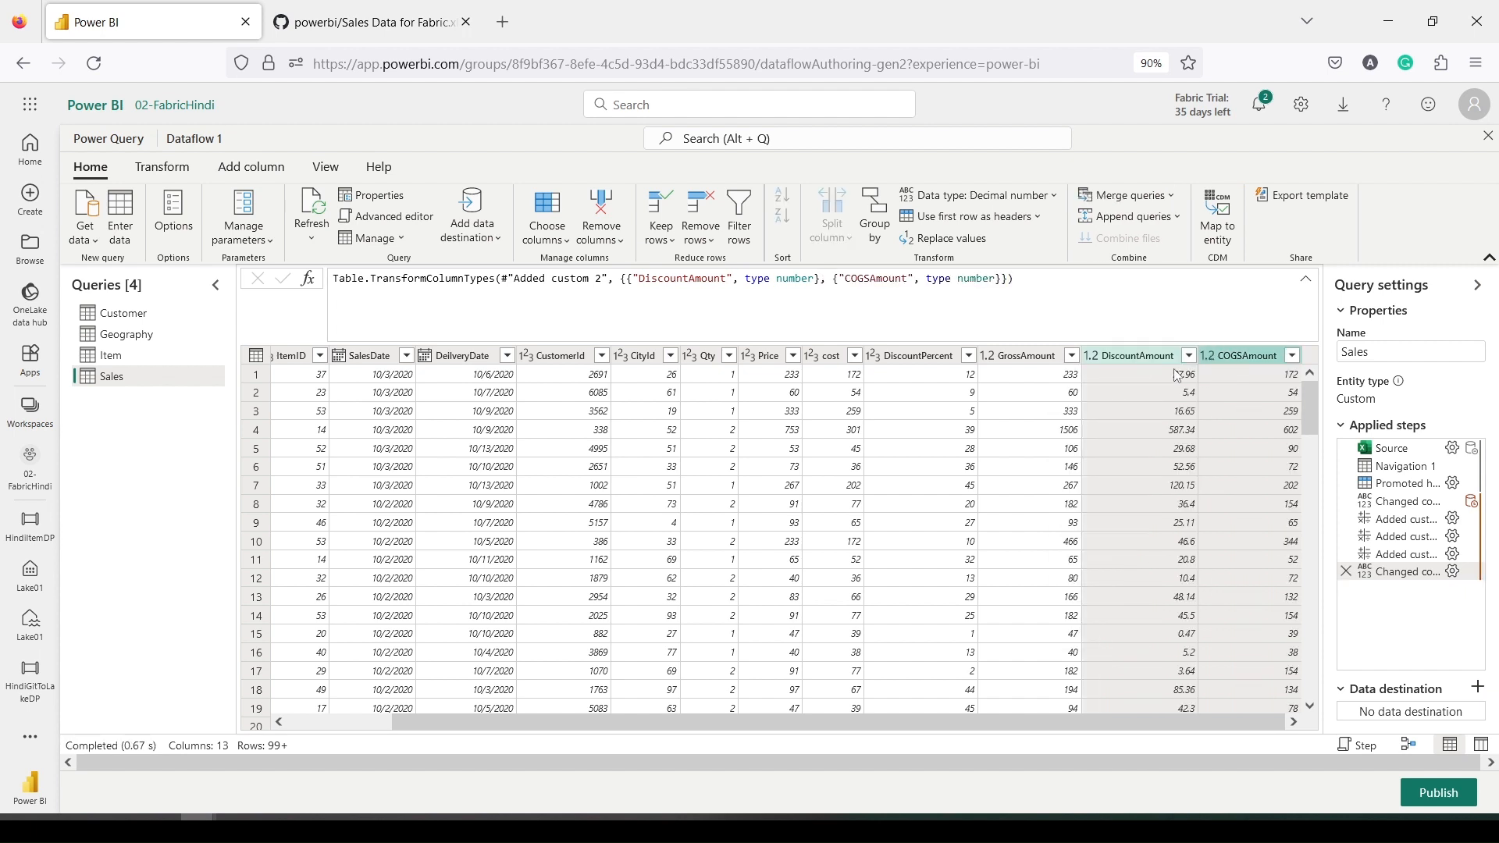
{"action": "left_click", "coordinate": [1014, 358]}
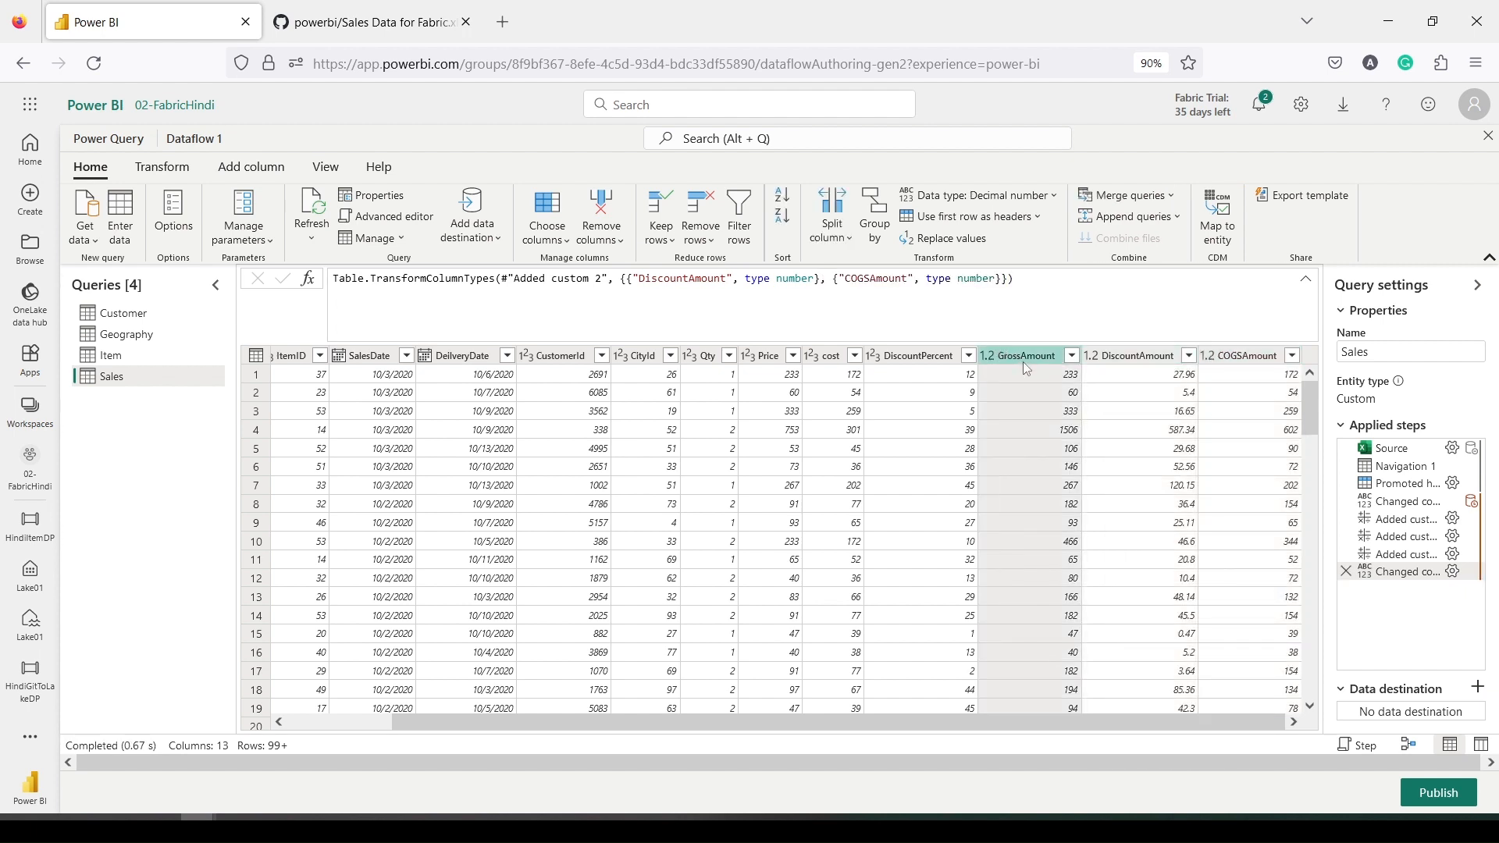
{"action": "left_click", "coordinate": [1399, 536]}
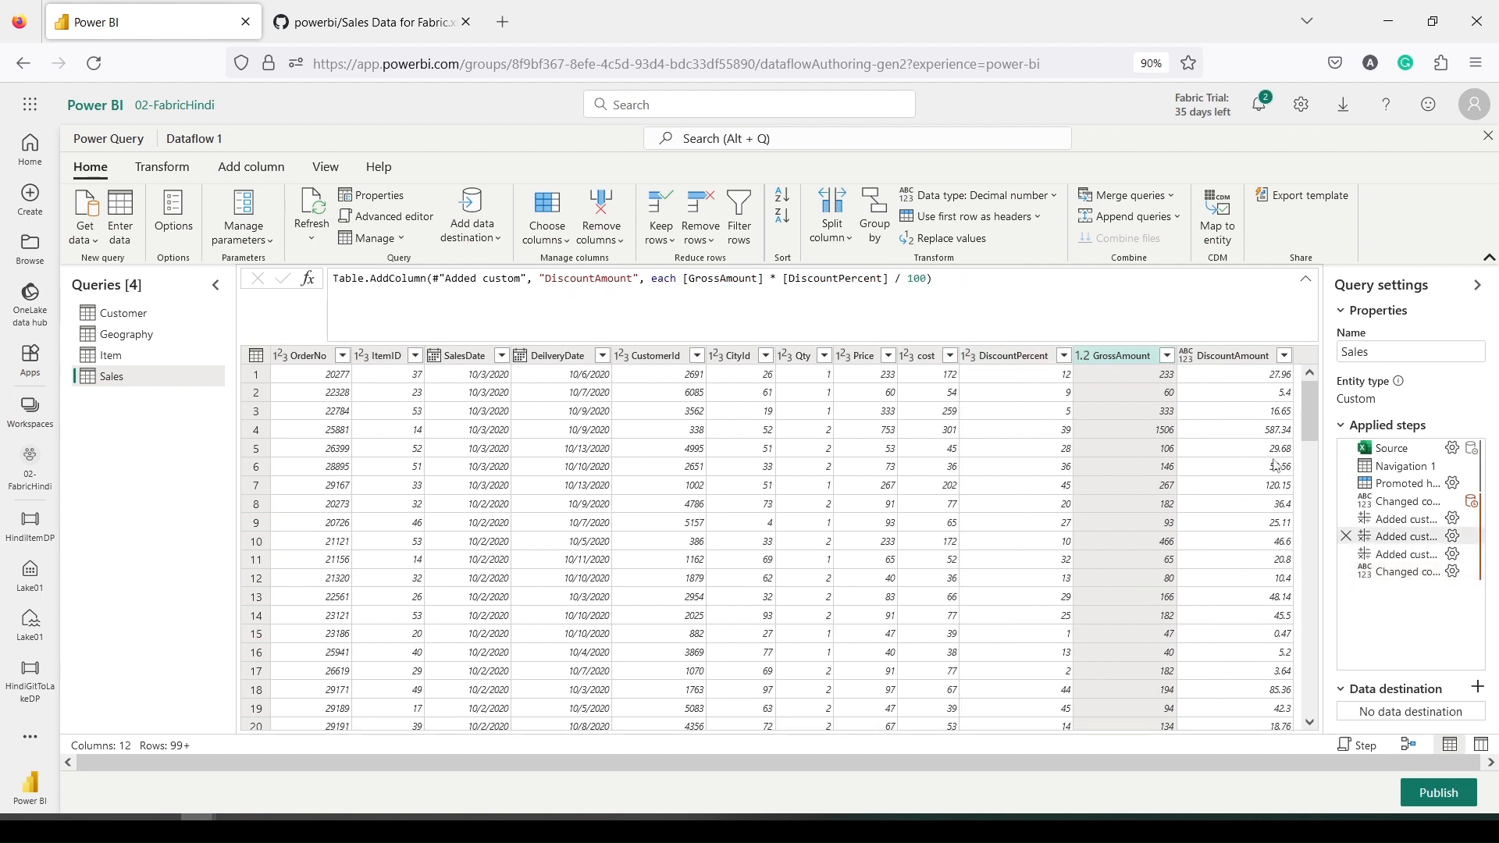
{"action": "left_click", "coordinate": [1404, 523]}
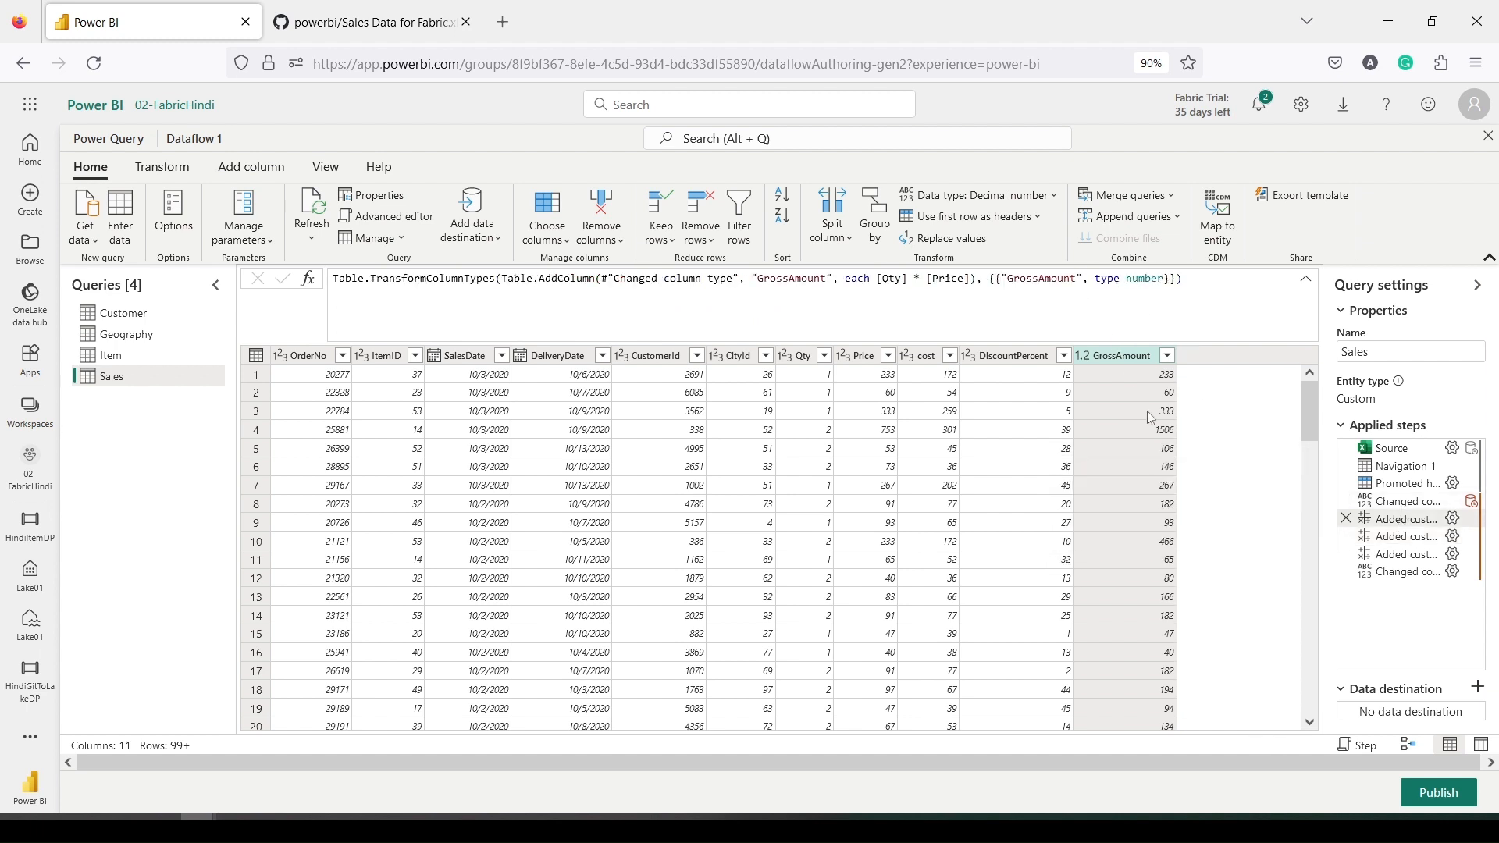
Start a Lakehouse data destination for the Sales query, using the existing Lakehouse connection
{"action": "left_click", "coordinate": [1477, 688]}
{"action": "left_click", "coordinate": [1340, 638]}
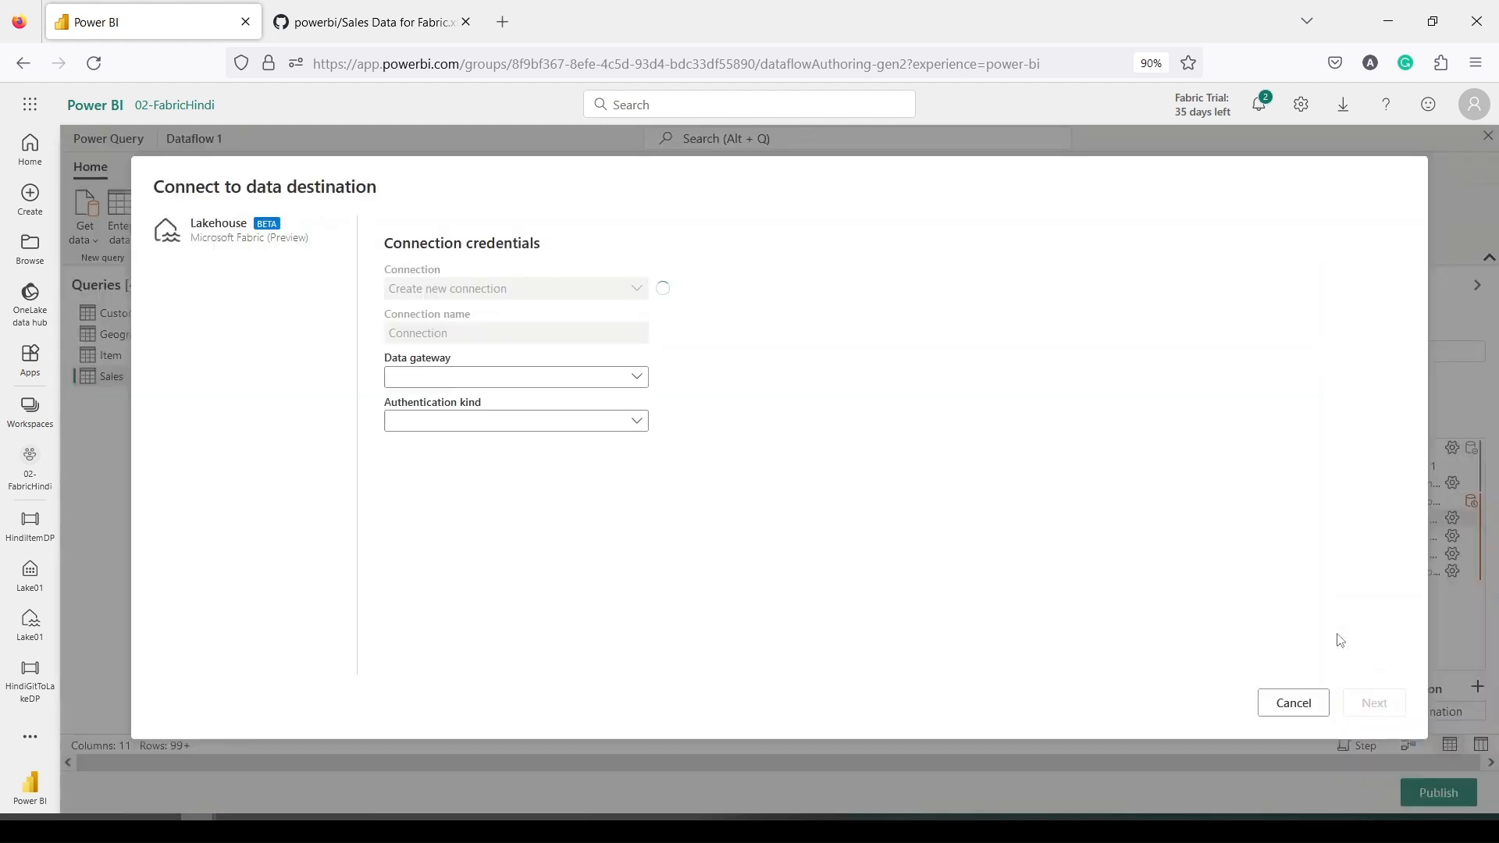
{"action": "left_click", "coordinate": [1358, 701]}
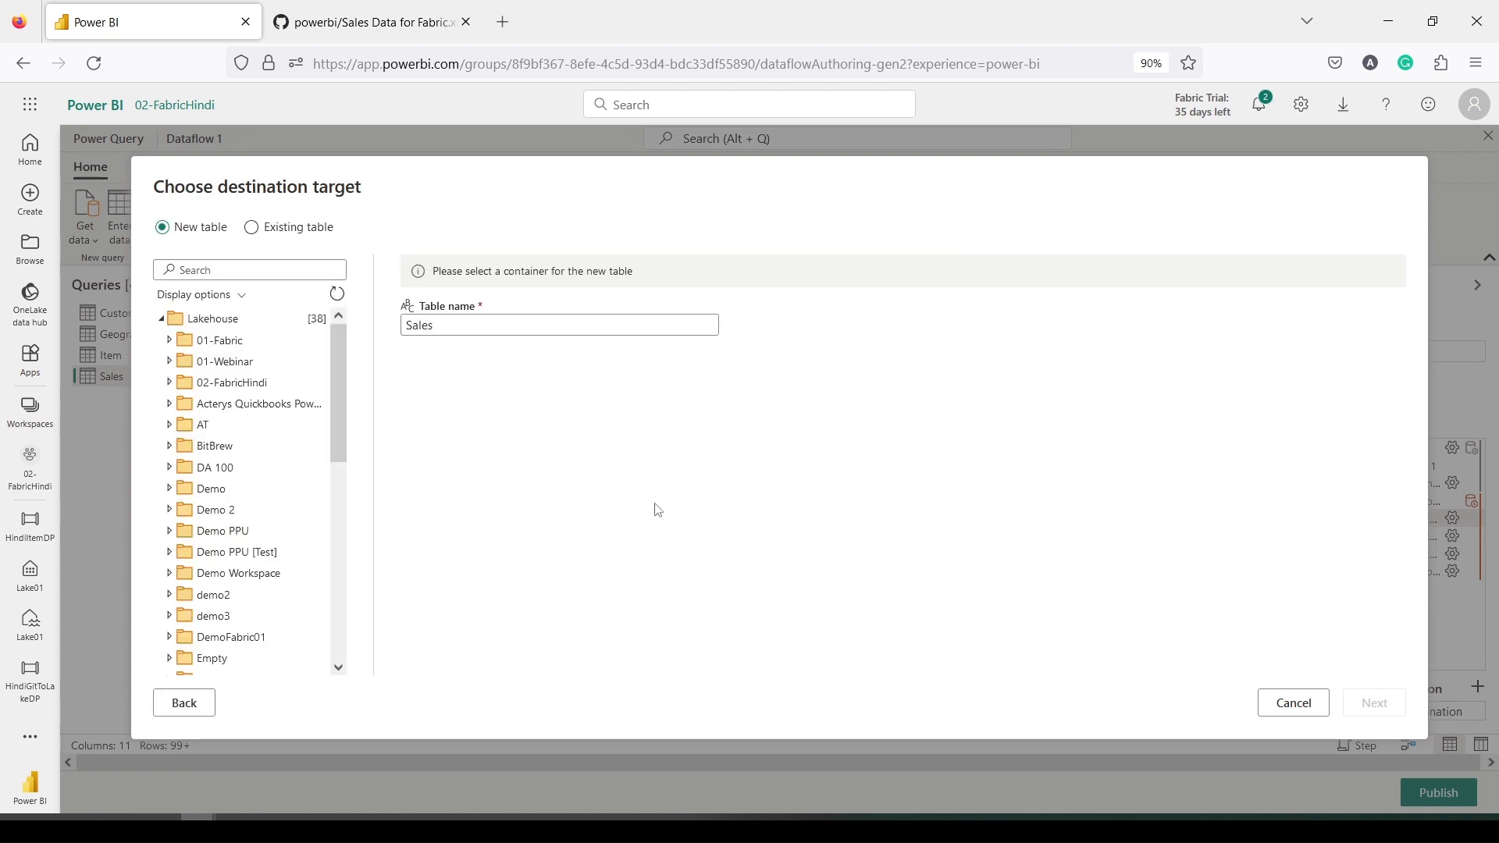
Target a new table SalesDF in Lake01 of 02-FabricHindi, check the column mapping and save the Sales destination with the Replace update method
{"action": "left_click", "coordinate": [169, 383]}
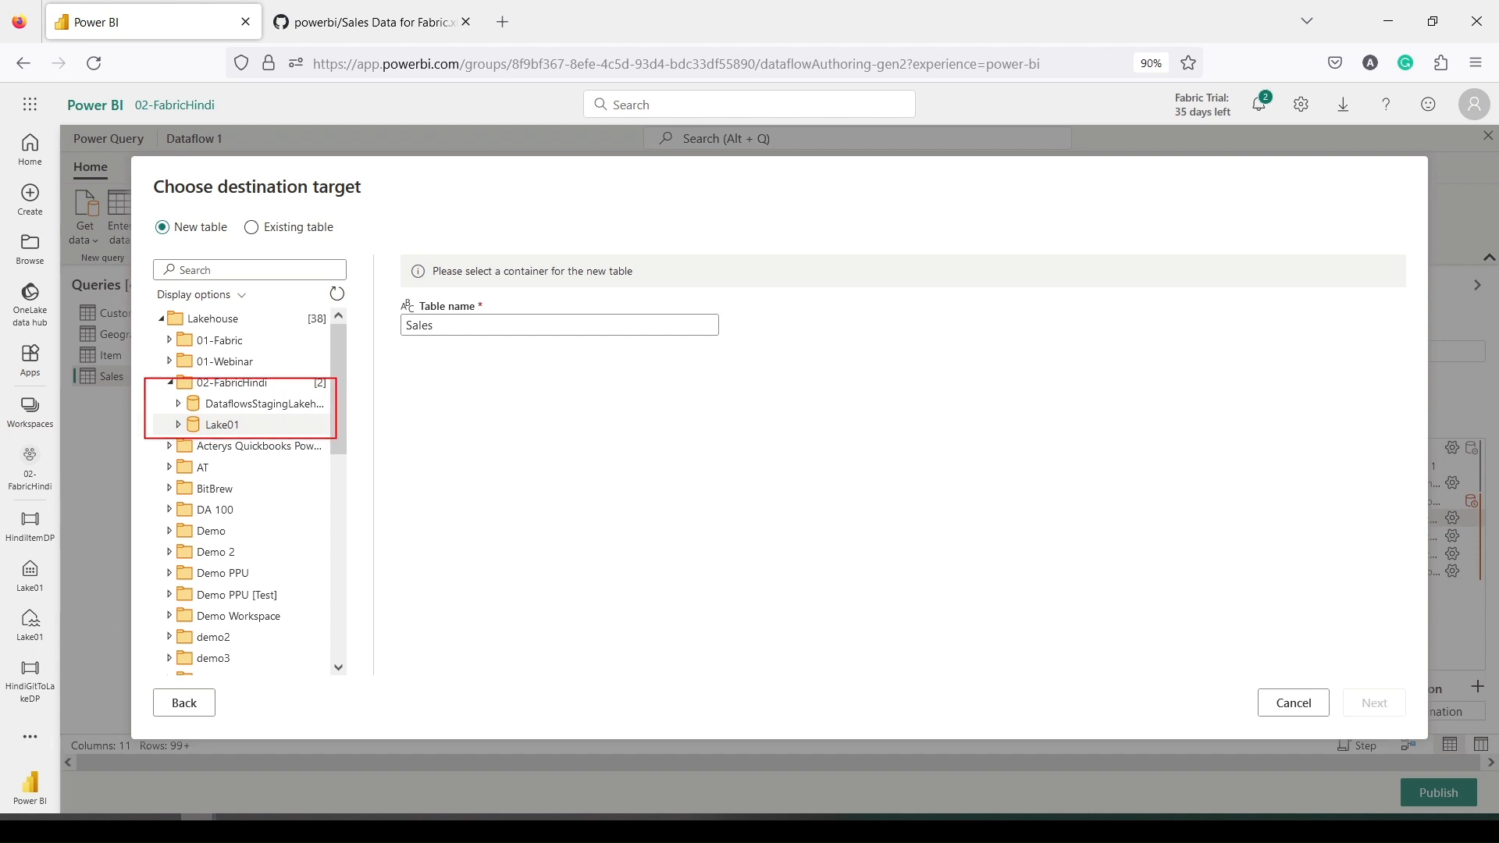
{"action": "left_click", "coordinate": [239, 431]}
{"action": "left_click", "coordinate": [468, 325]}
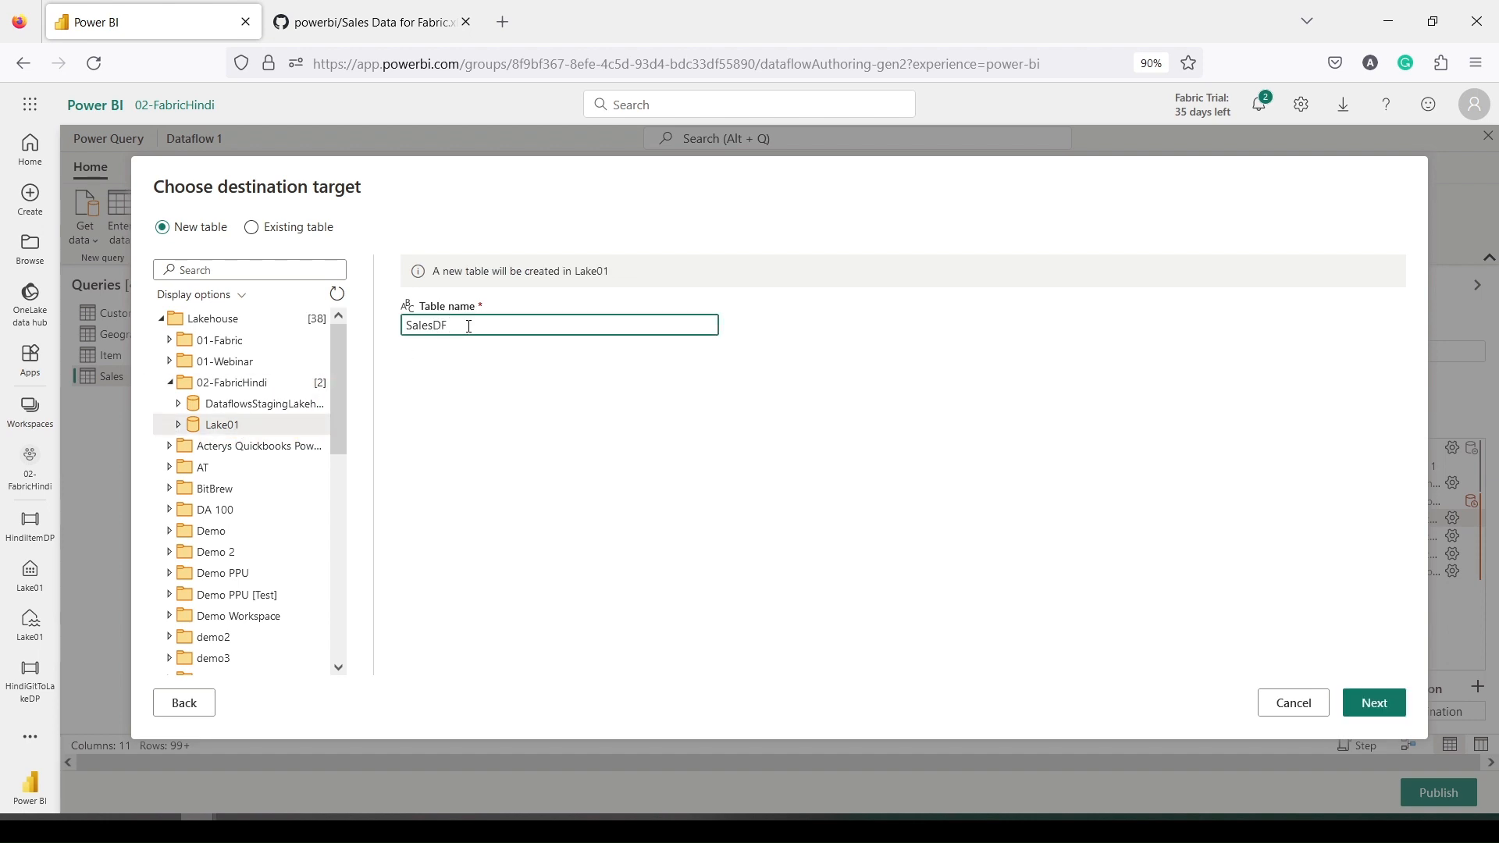
{"action": "left_click", "coordinate": [1383, 702]}
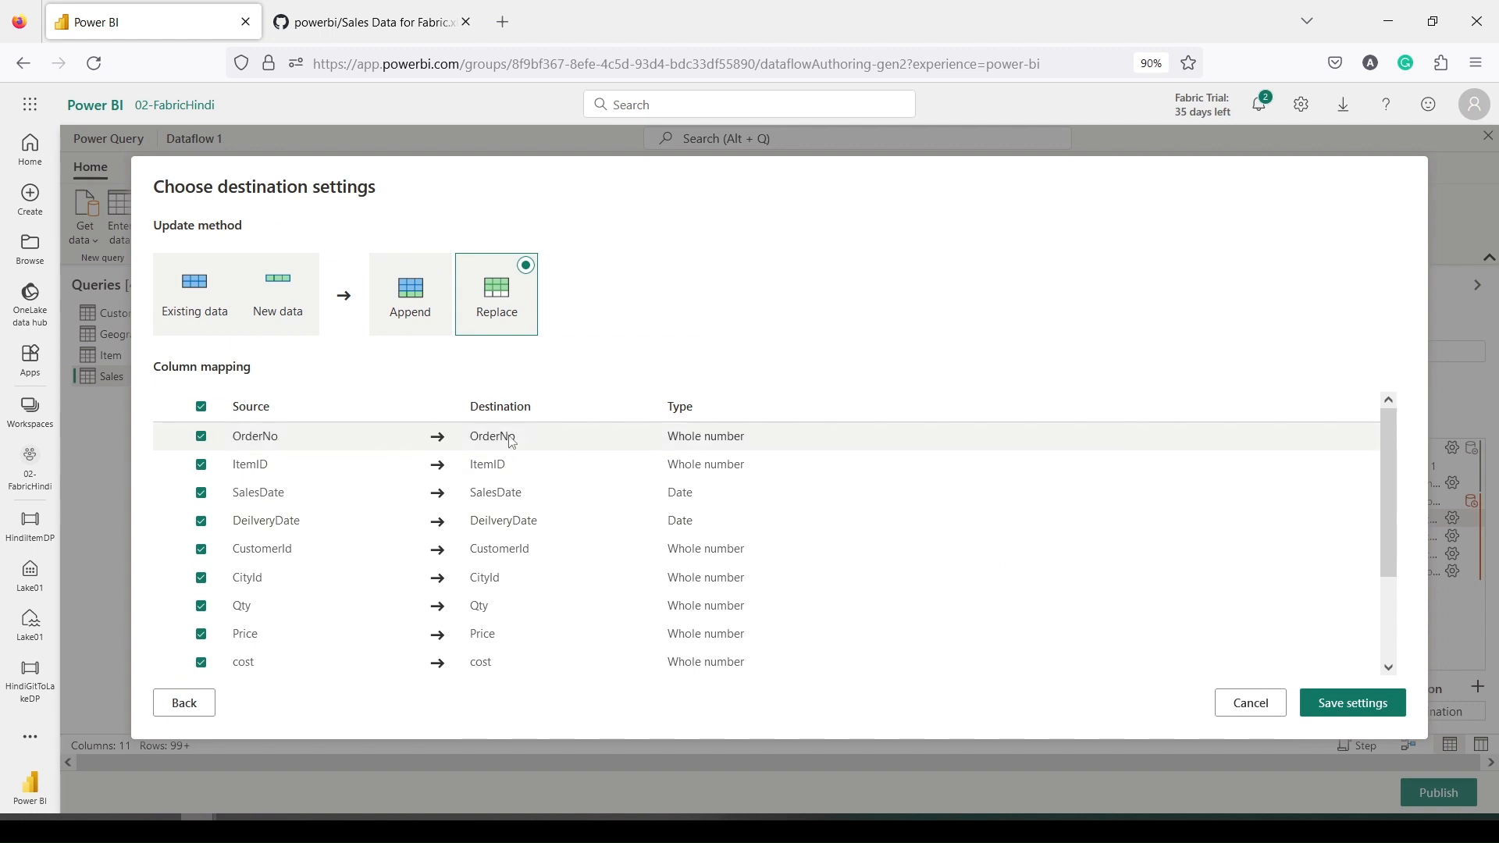
{"action": "scroll", "coordinate": [594, 492], "scroll_direction": "down", "scroll_amount": 3}
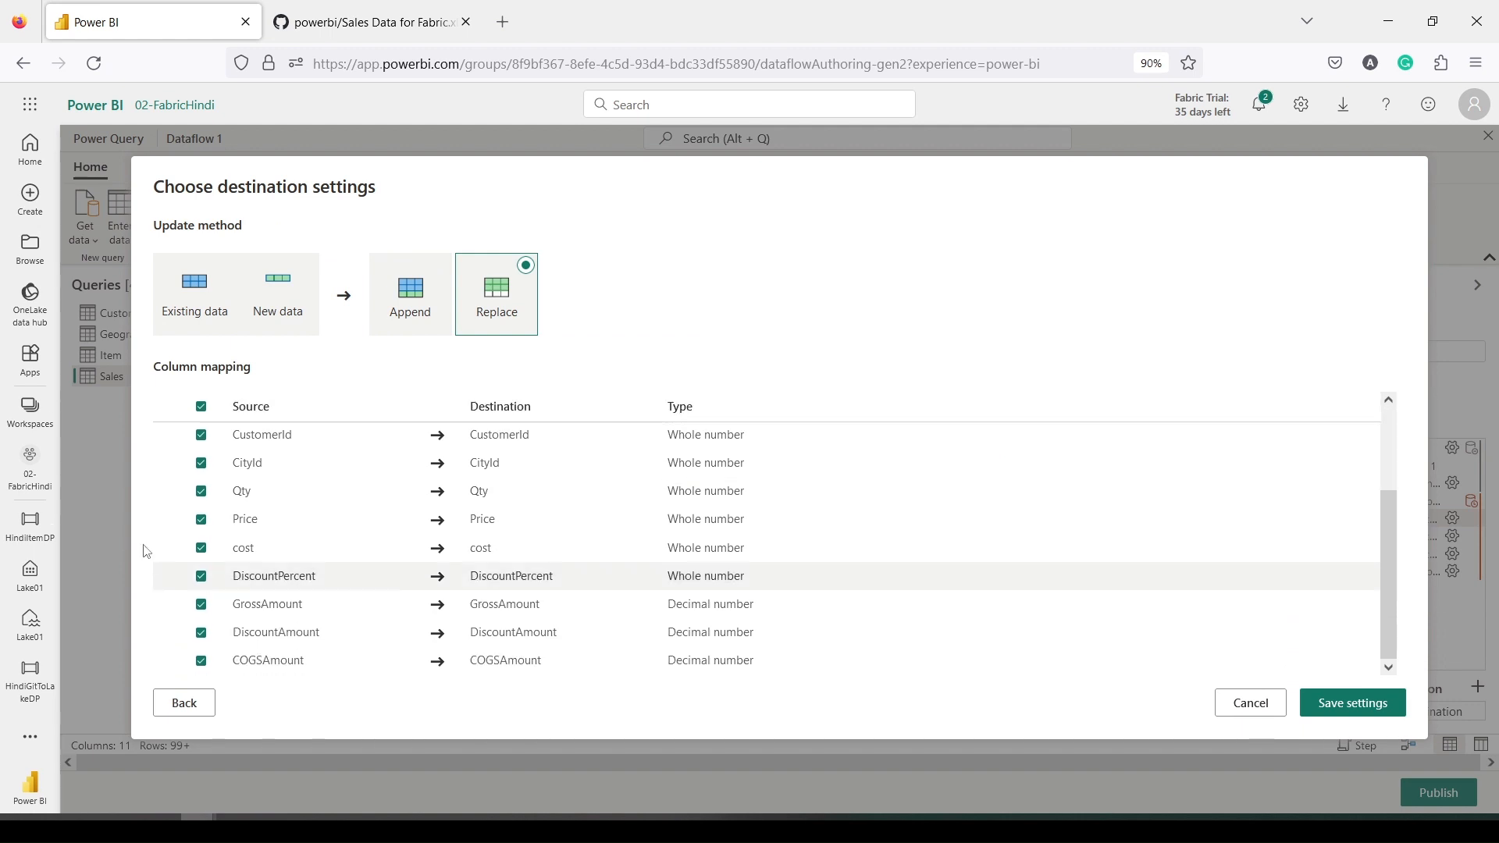
{"action": "scroll", "coordinate": [331, 496], "scroll_direction": "up", "scroll_amount": 3}
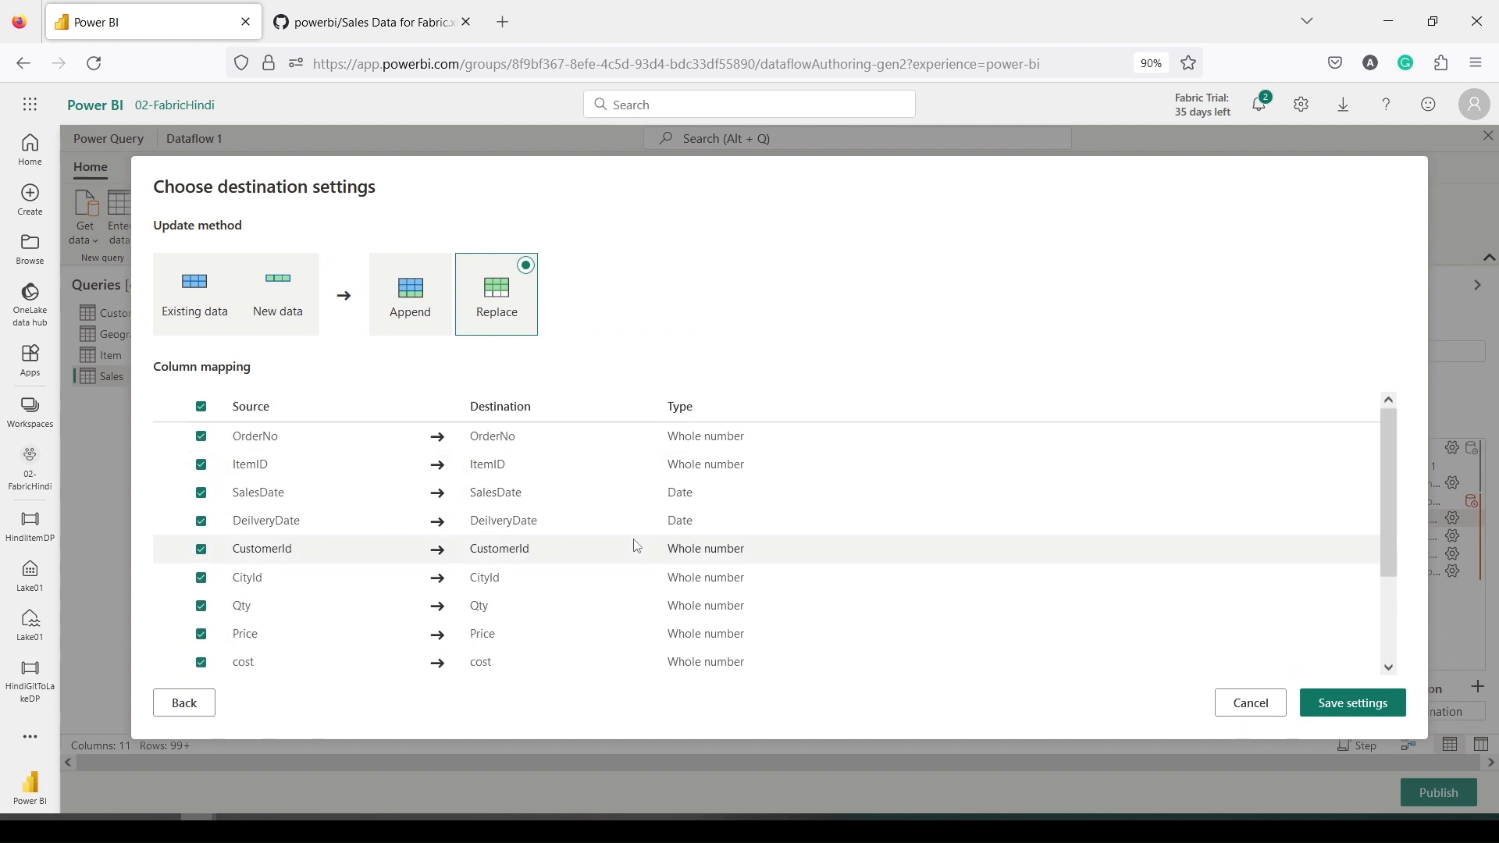
{"action": "scroll", "coordinate": [752, 535], "scroll_direction": "down", "scroll_amount": 3}
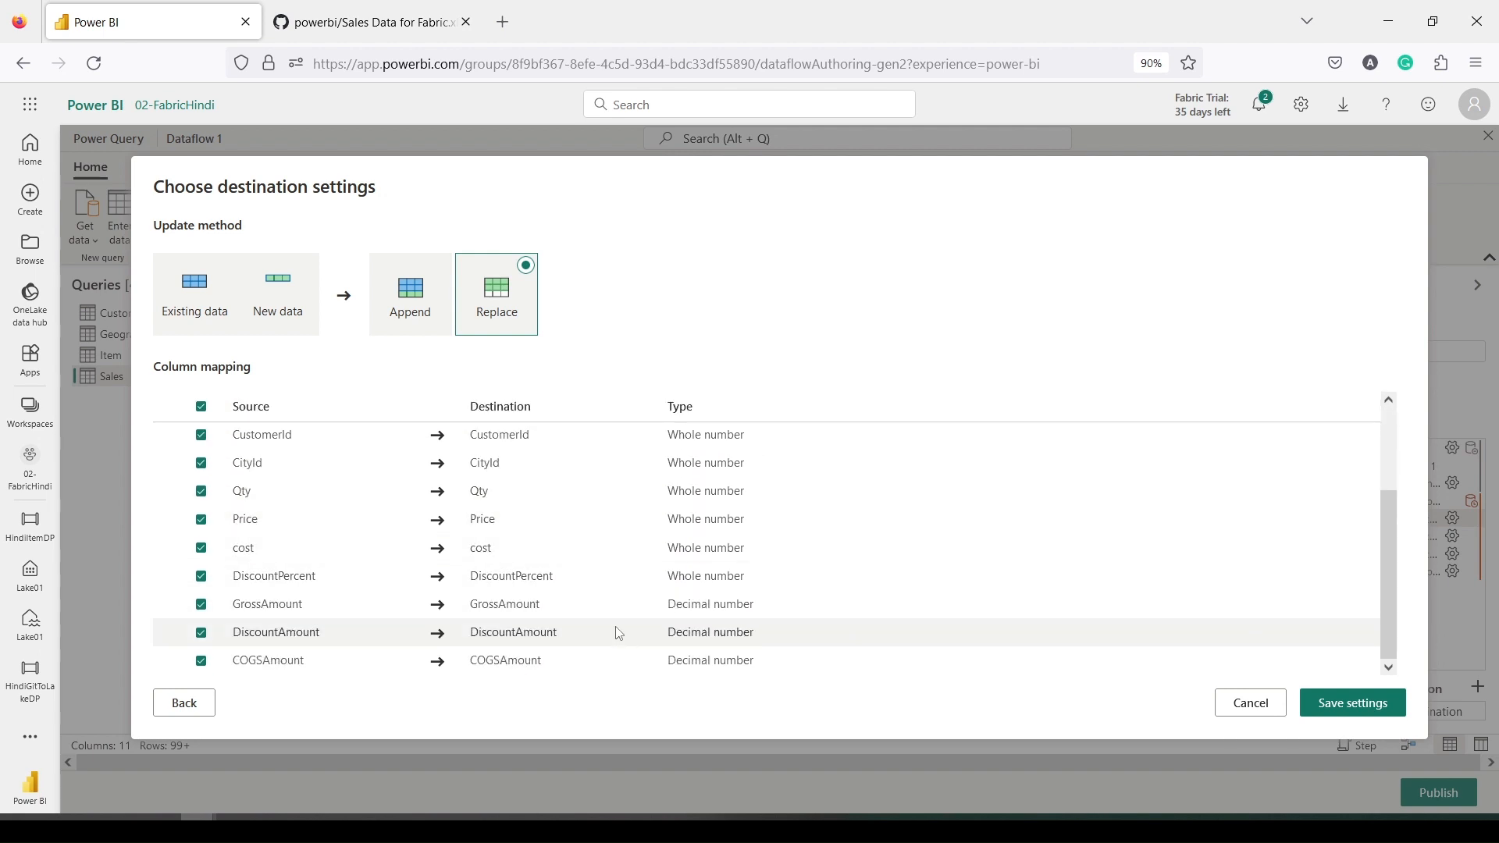
{"action": "scroll", "coordinate": [649, 553], "scroll_direction": "up", "scroll_amount": 3}
{"action": "left_click", "coordinate": [1344, 703]}
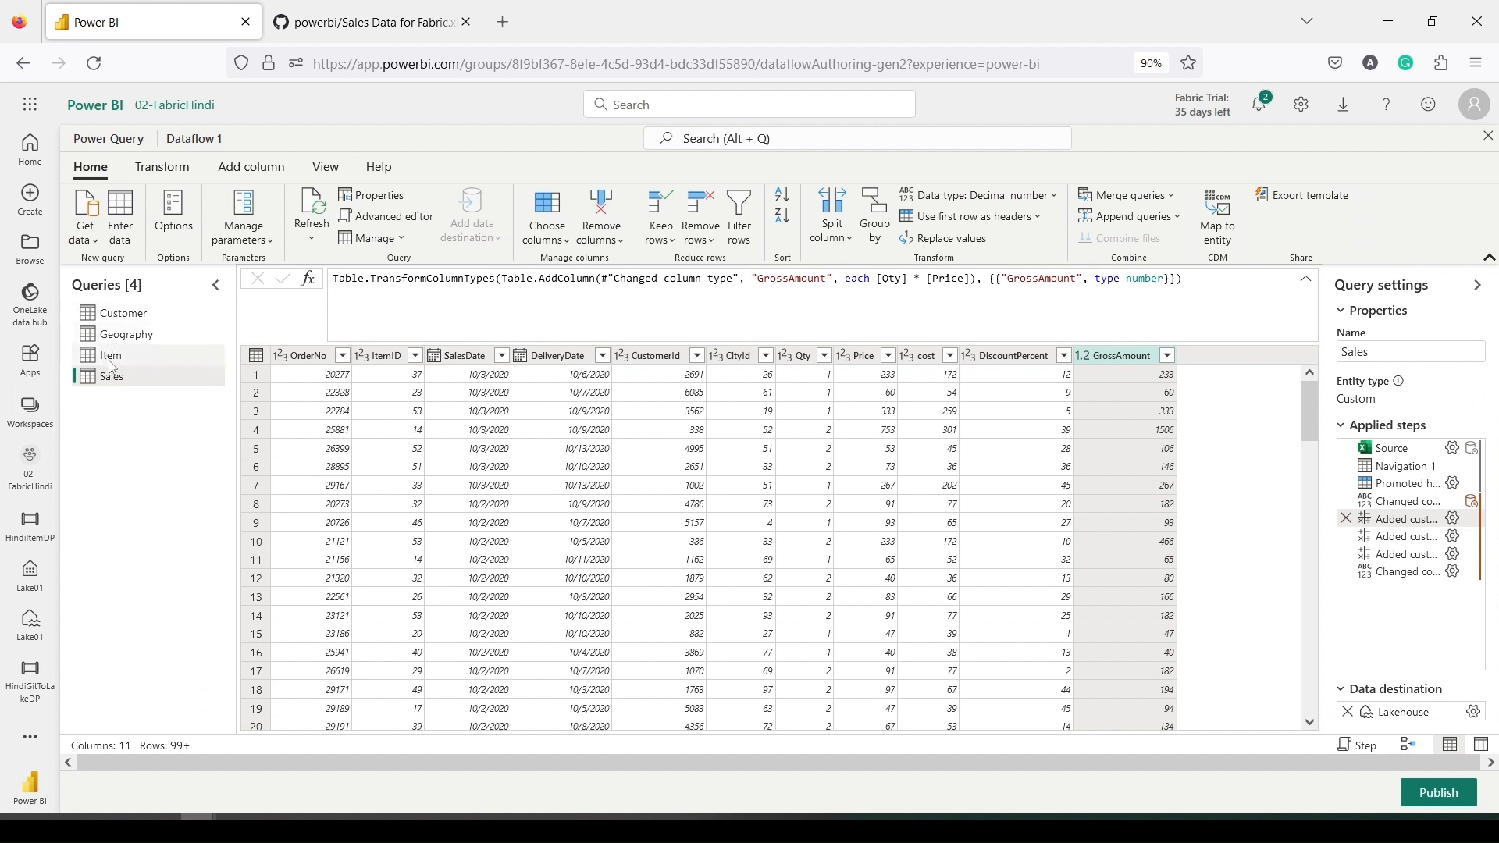
Check the Item query's destination, and rename the Customer query's destination table in Lake01 to CustomerDF, saving the destination settings
{"action": "mouse_move", "coordinate": [1381, 721]}
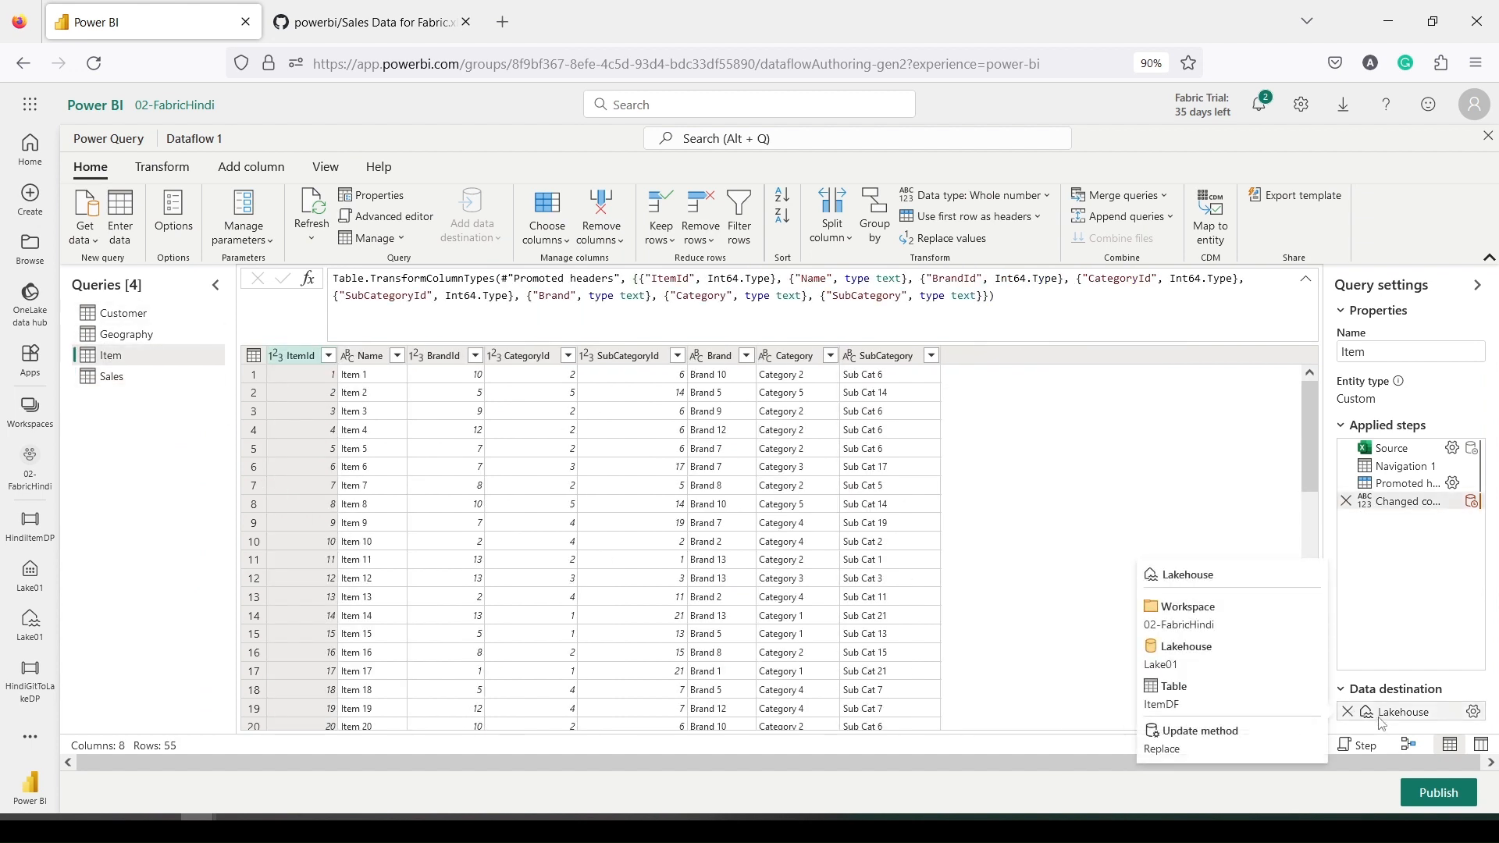
{"action": "left_click", "coordinate": [142, 315]}
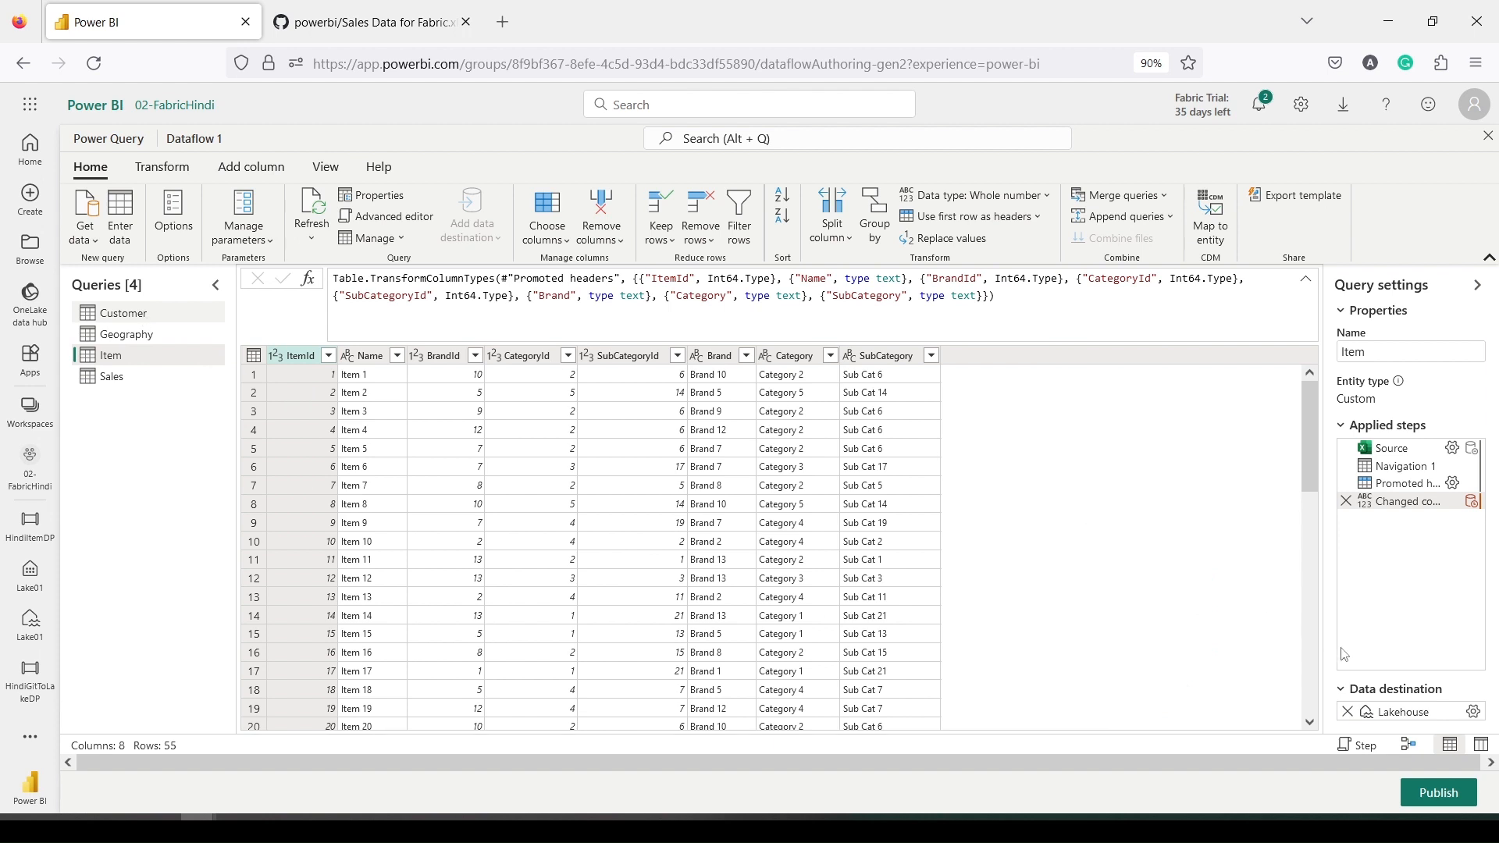
{"action": "mouse_move", "coordinate": [1388, 719]}
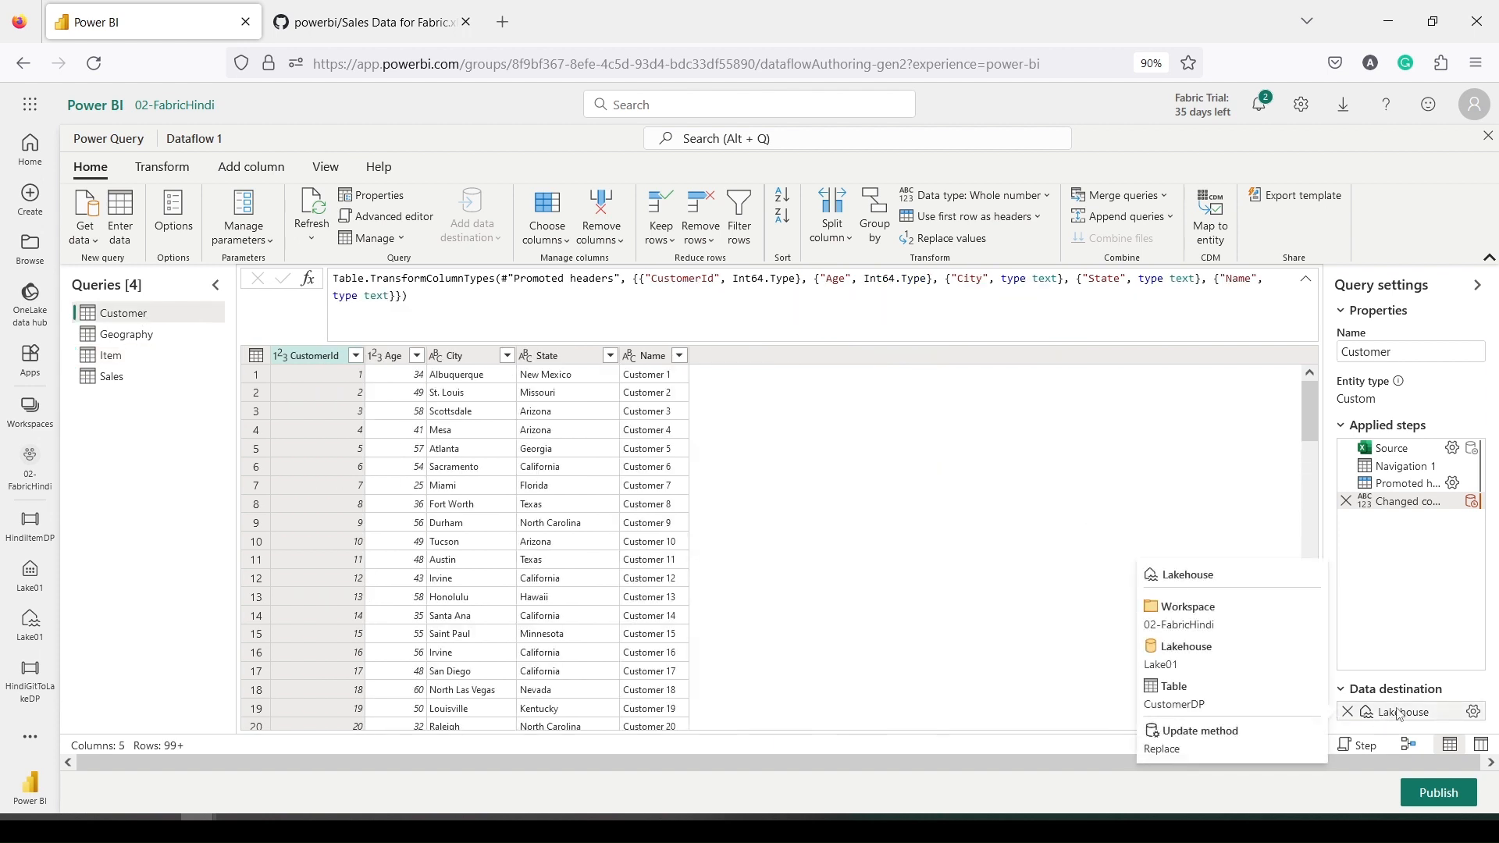
{"action": "left_click", "coordinate": [1471, 712]}
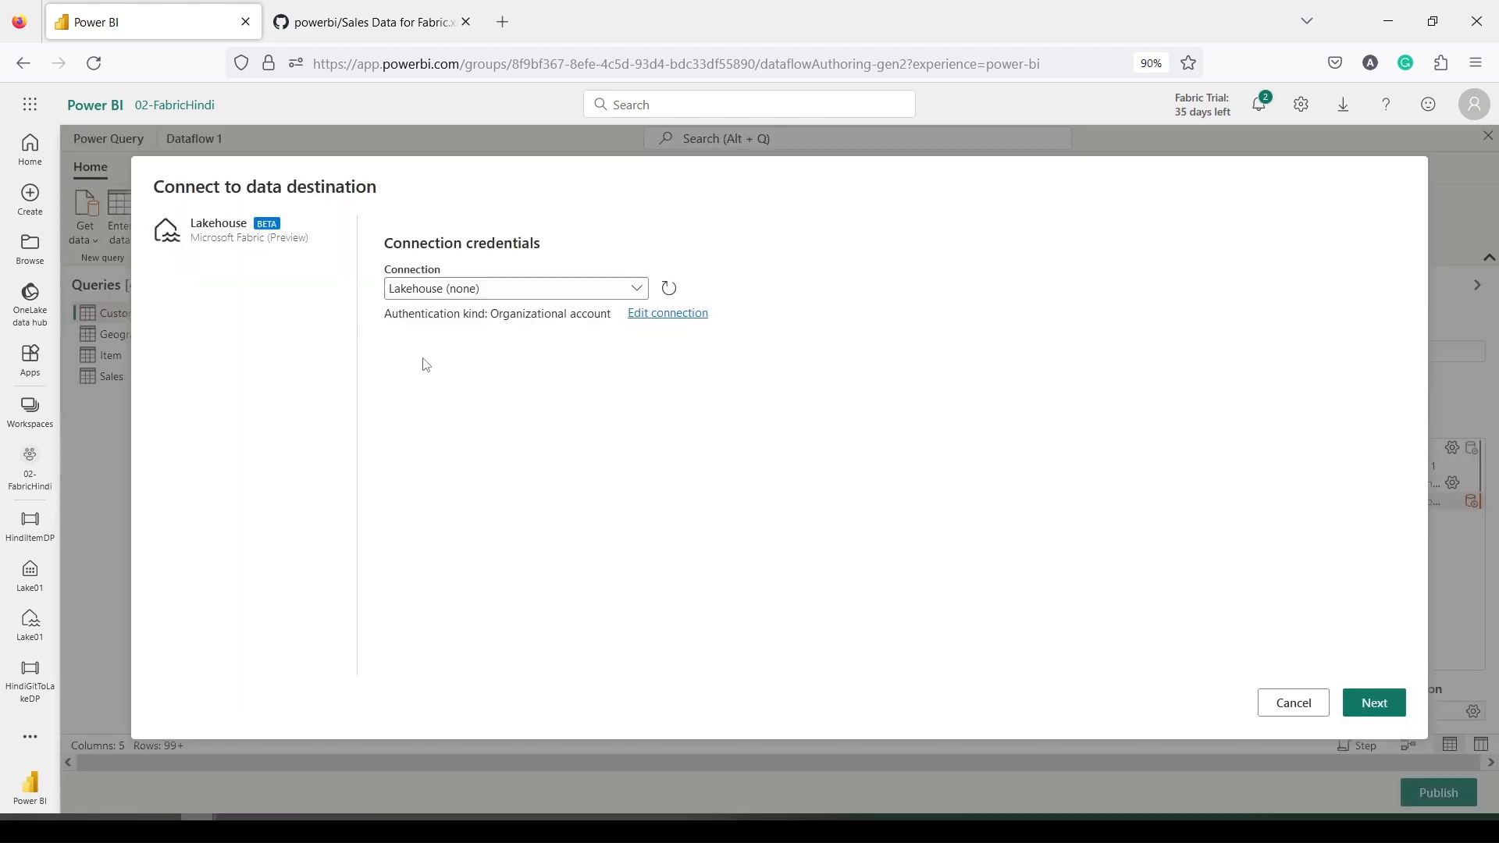
{"action": "left_click", "coordinate": [1376, 702]}
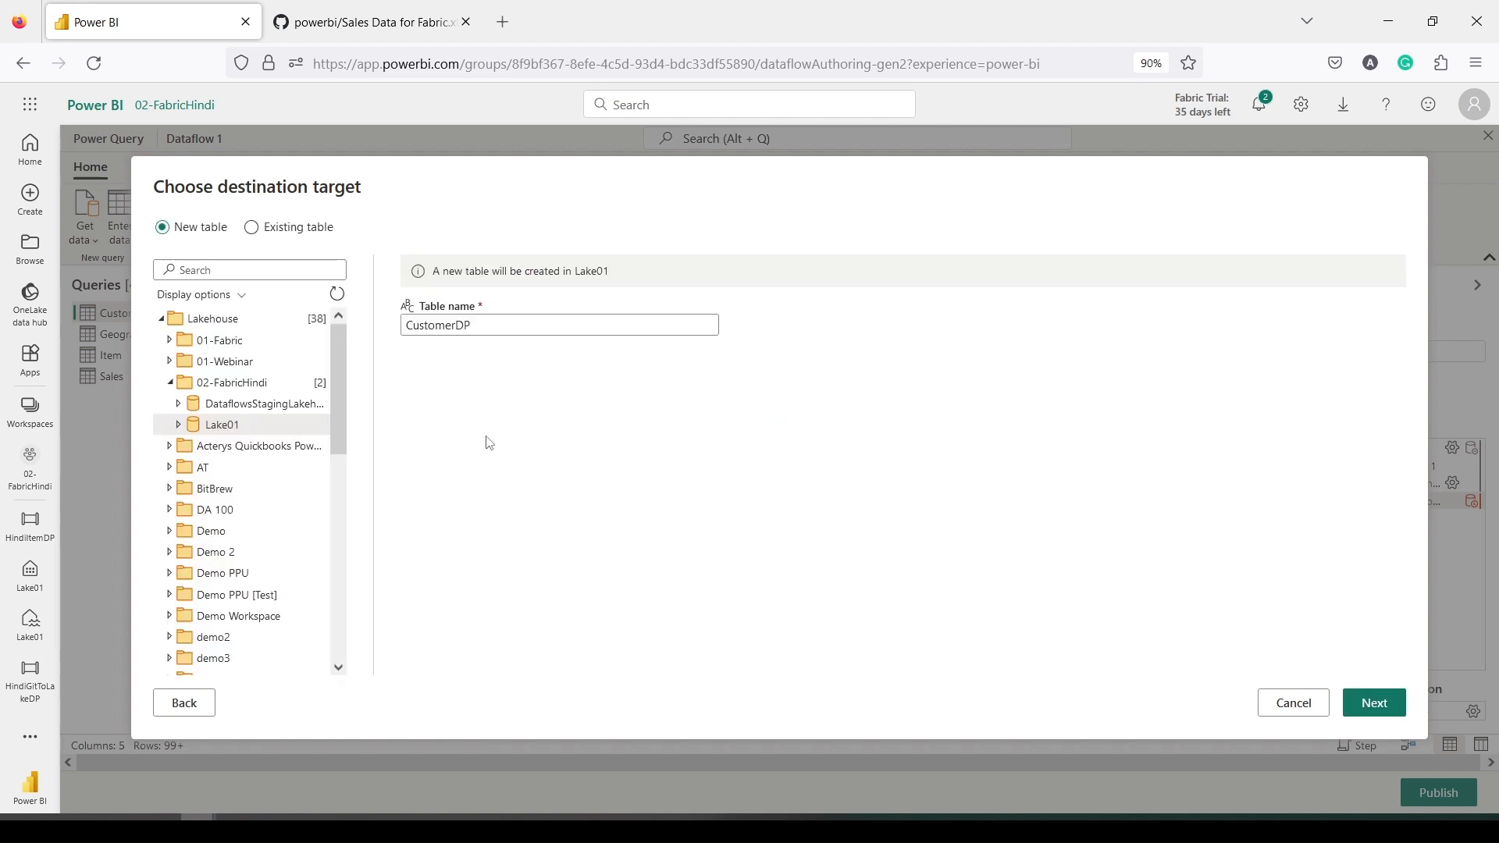
{"action": "left_click", "coordinate": [496, 320]}
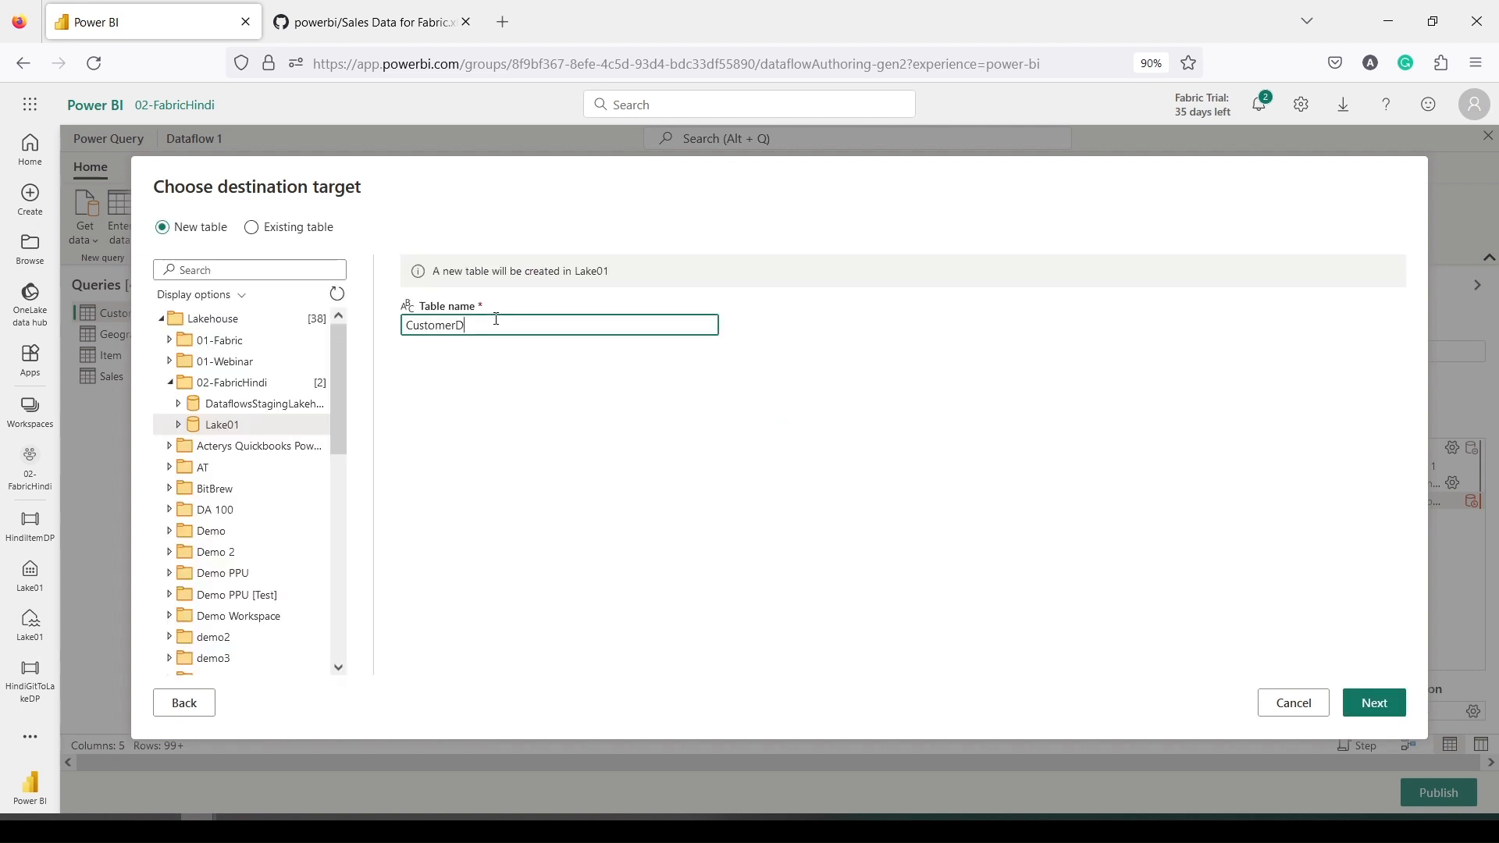
{"action": "left_click", "coordinate": [1378, 703]}
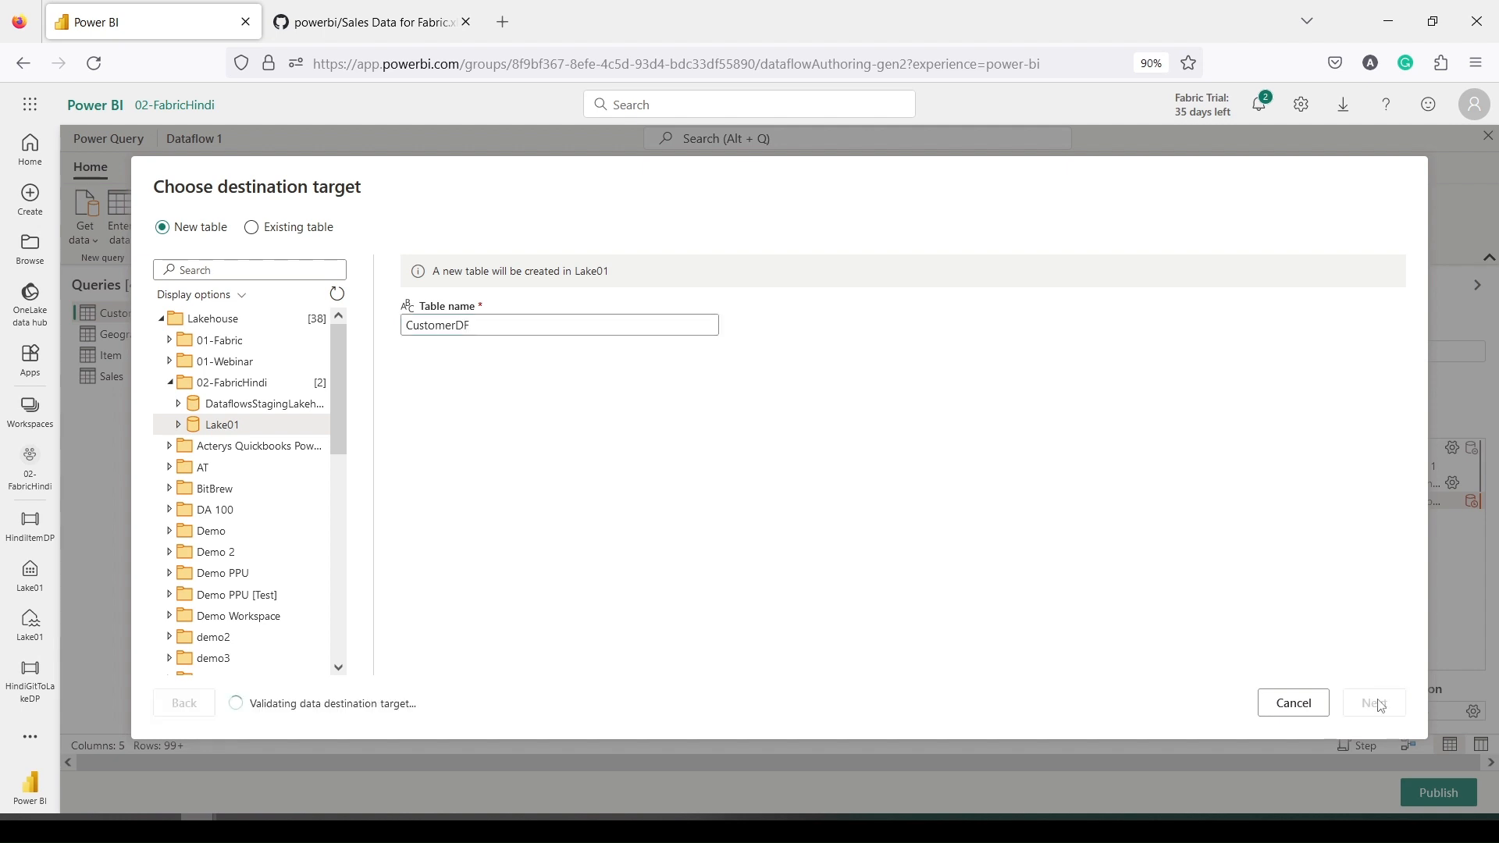
{"action": "left_click", "coordinate": [1378, 702]}
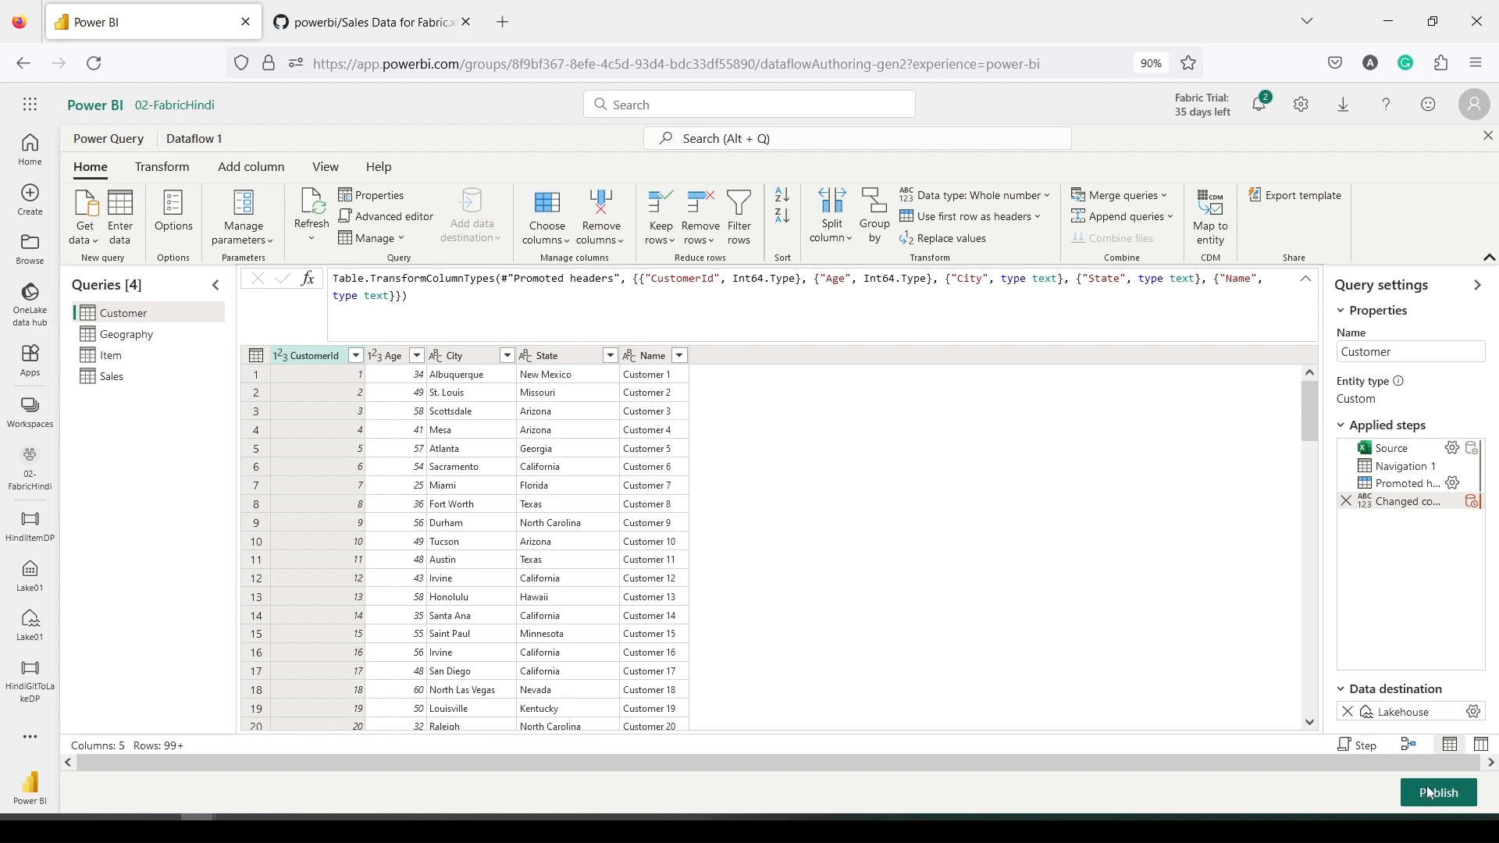
Publish Dataflow 1 to the 02-FabricHindi workspace
{"action": "left_click_drag", "start_coordinate": [1395, 772], "coordinate": [1493, 809]}
{"action": "left_click", "coordinate": [1440, 793]}
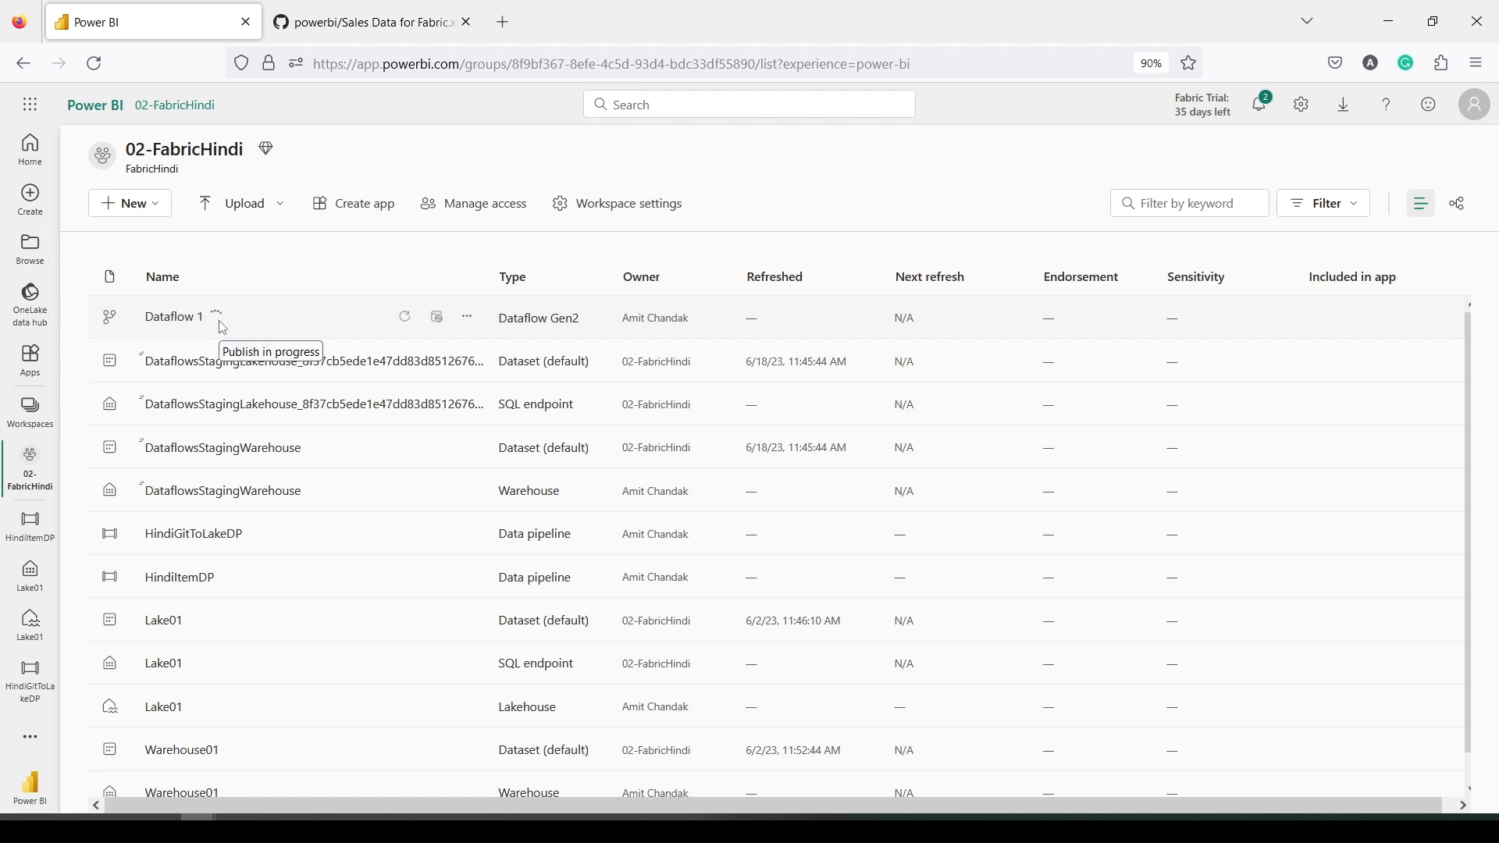
{"action": "left_click_drag", "start_coordinate": [121, 300], "coordinate": [279, 341]}
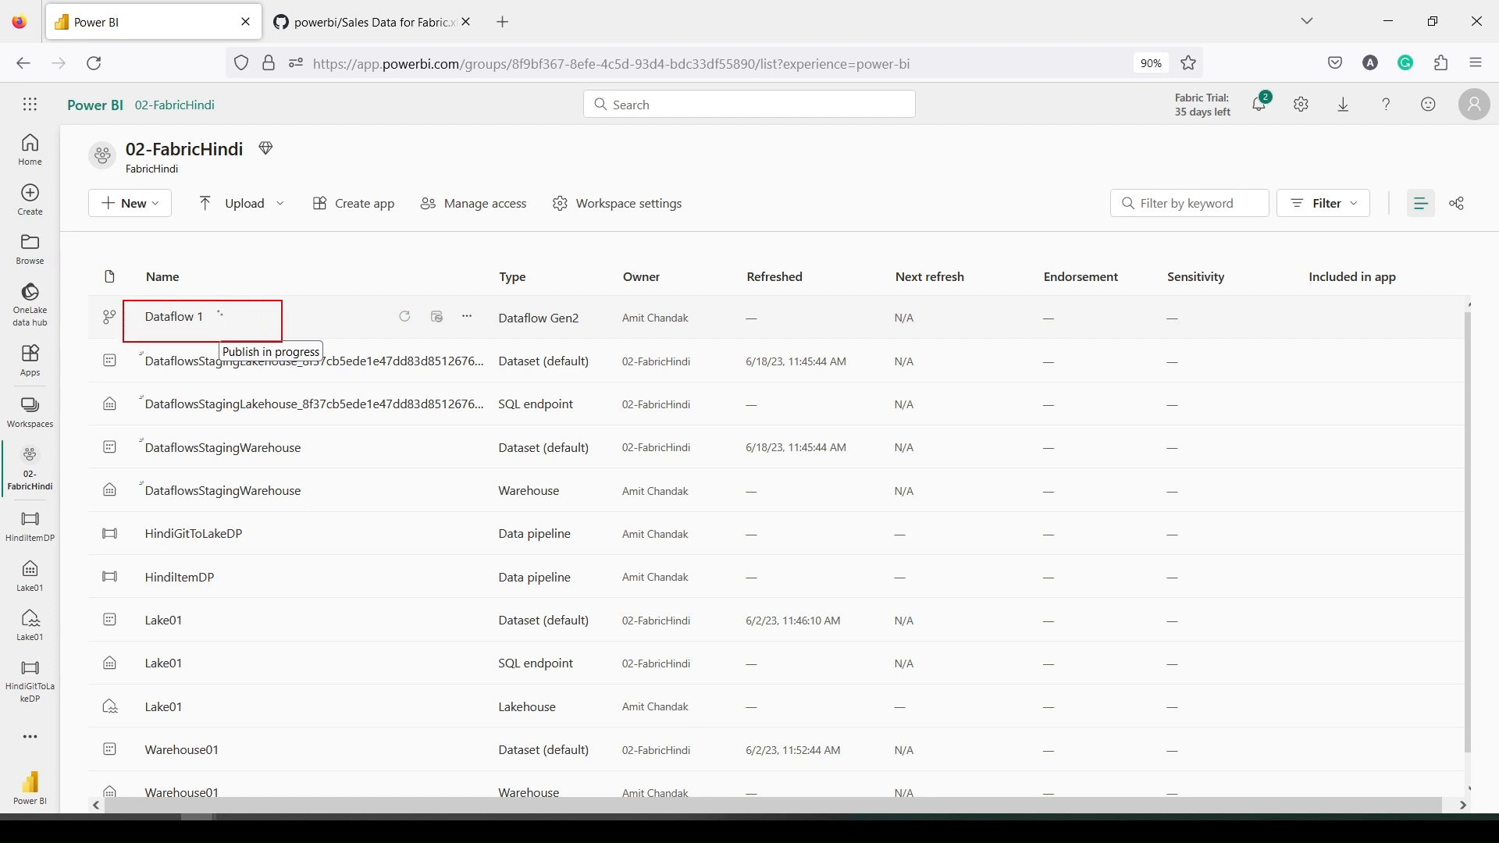
Check the refresh history of Dataflow 1
{"action": "key", "text": "Escape"}
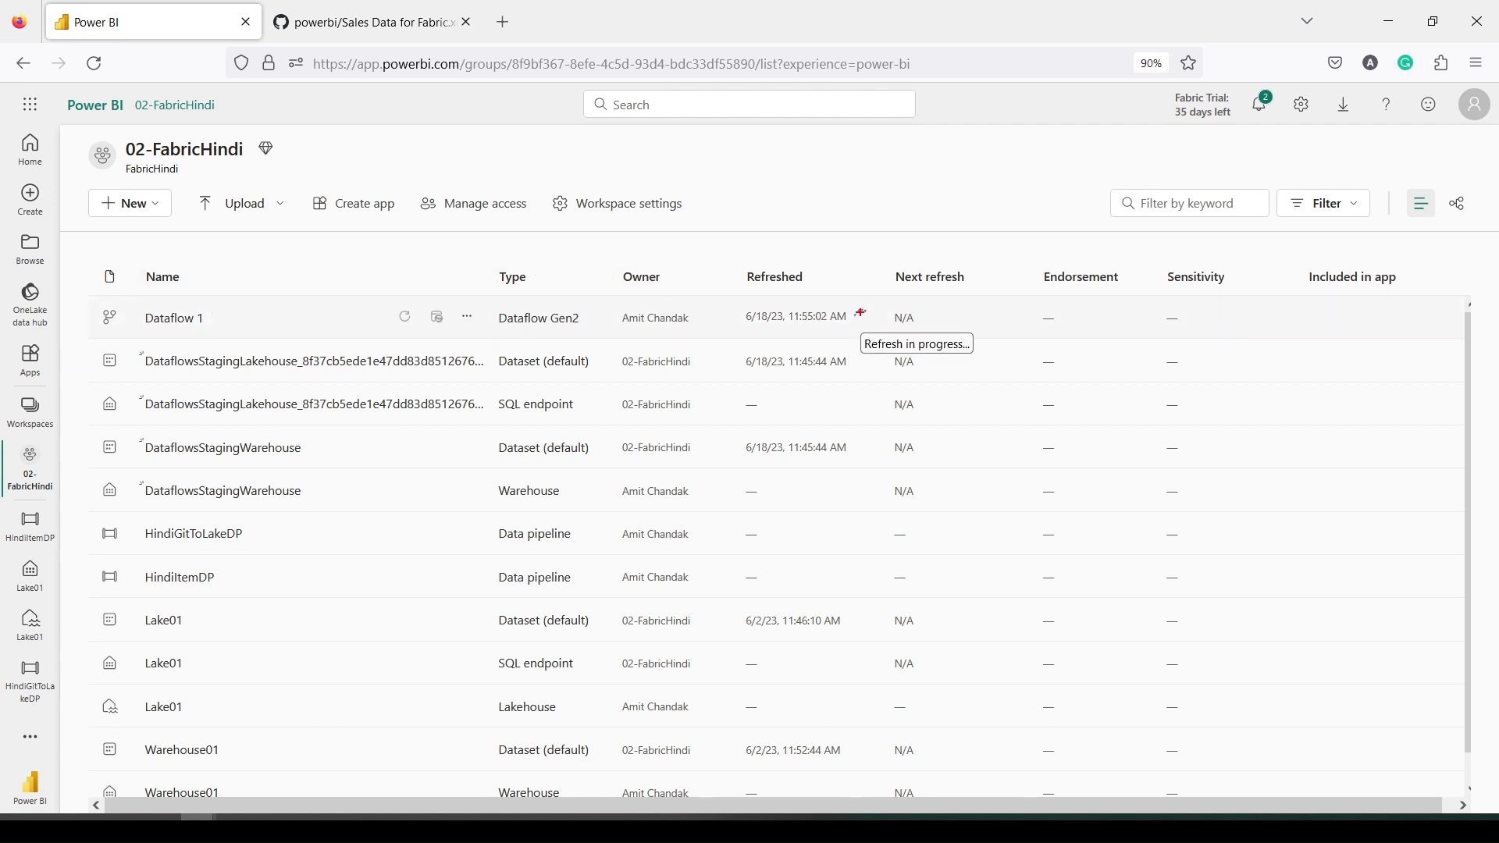
{"action": "left_click_drag", "start_coordinate": [694, 287], "coordinate": [890, 337]}
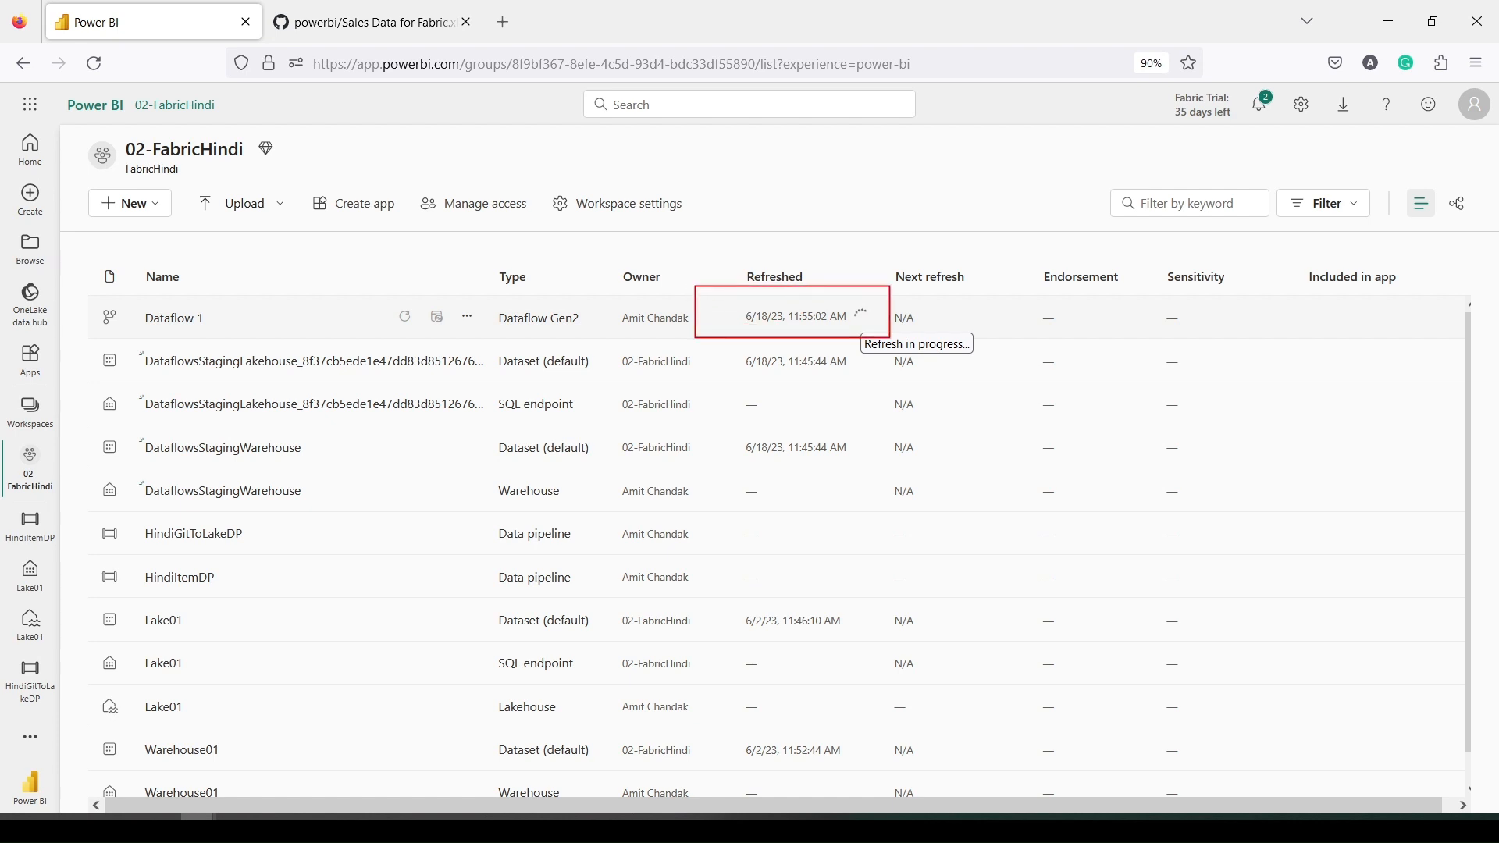
{"action": "key", "text": "Escape"}
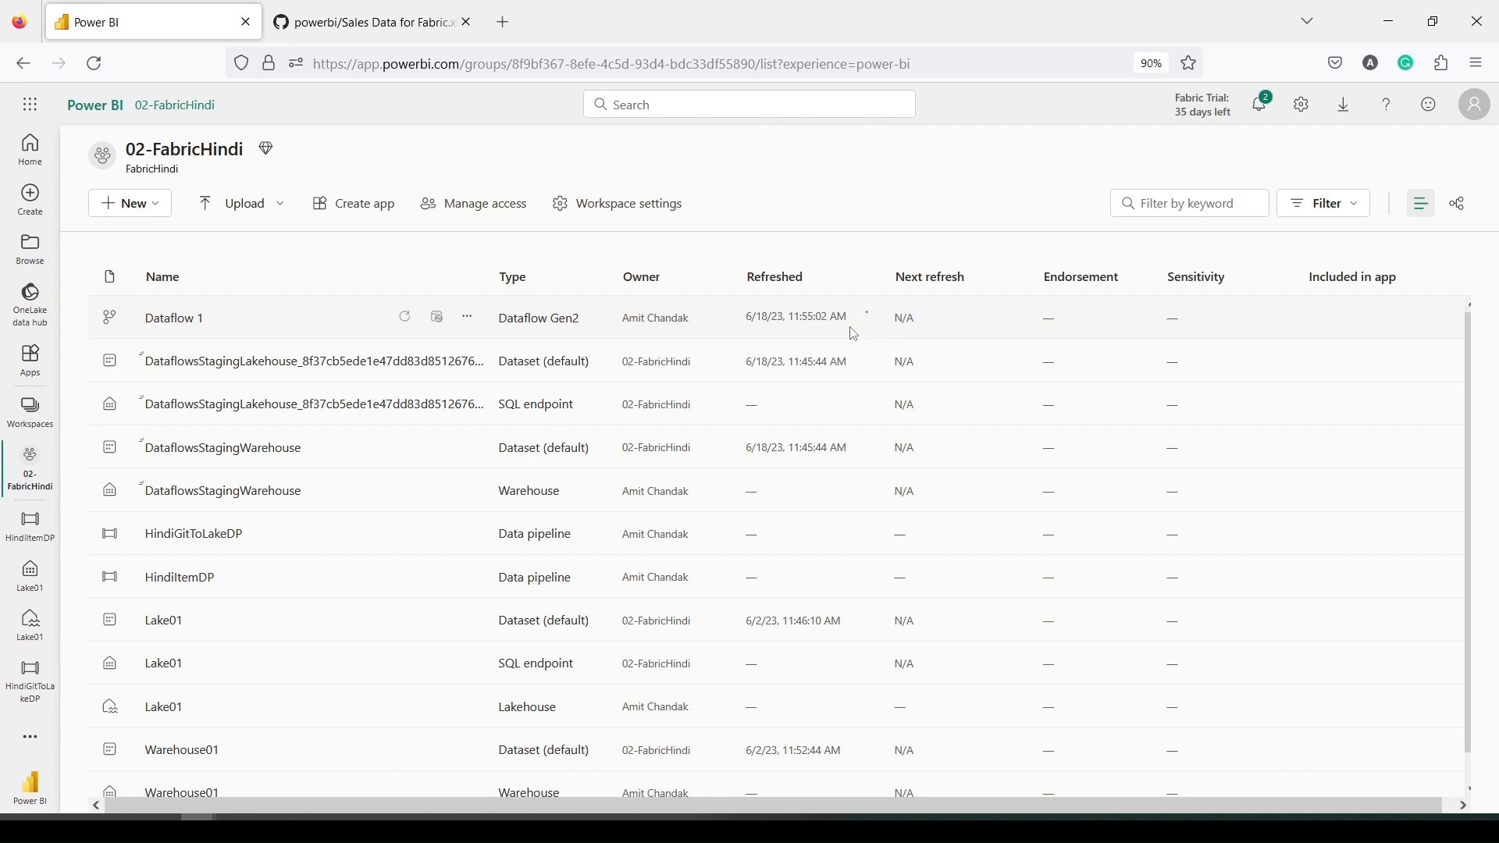
{"action": "left_click", "coordinate": [467, 319]}
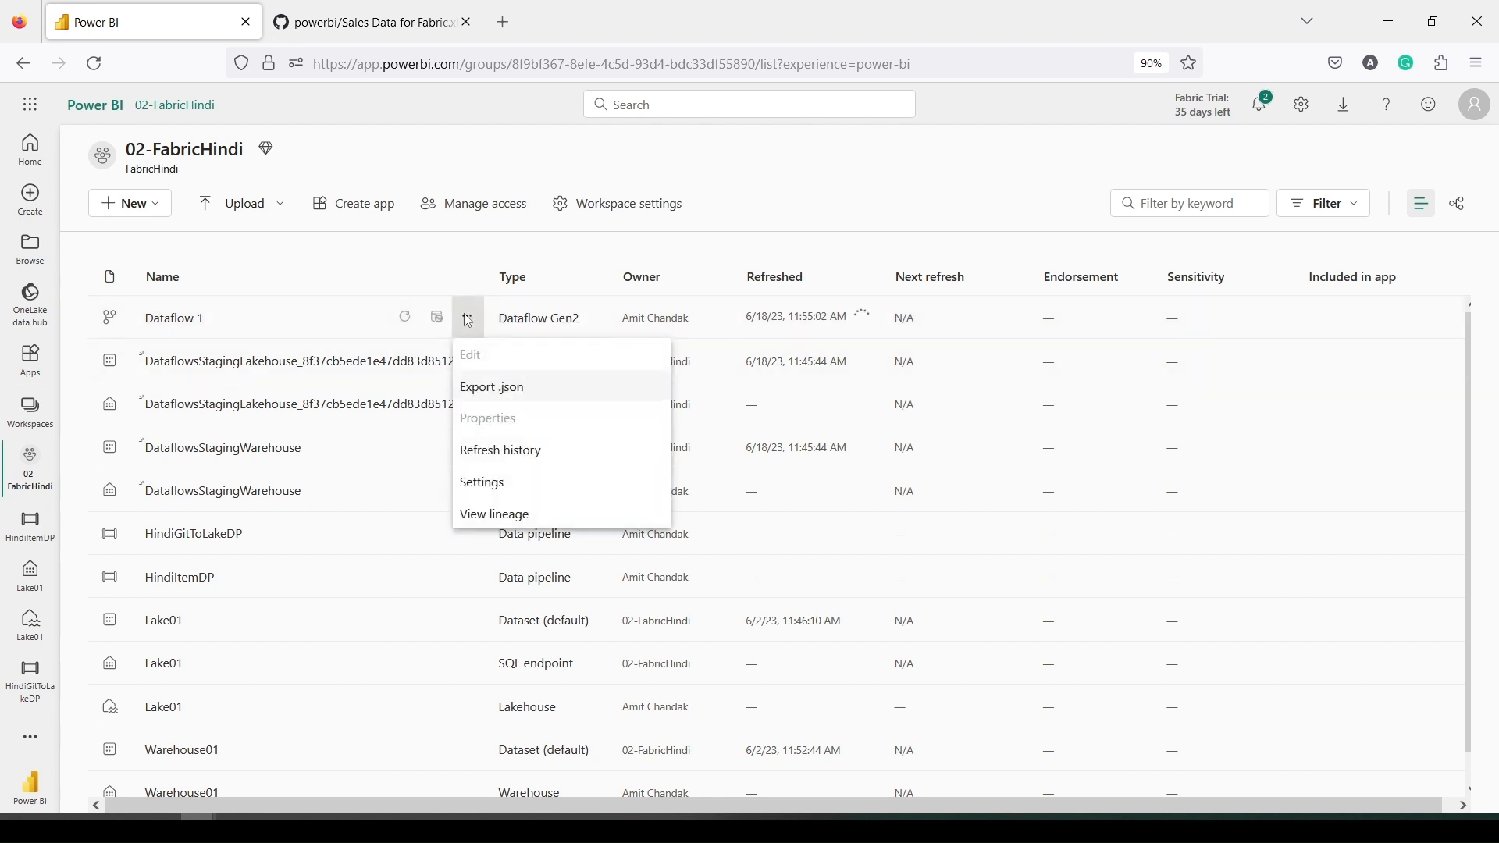
{"action": "left_click", "coordinate": [527, 453]}
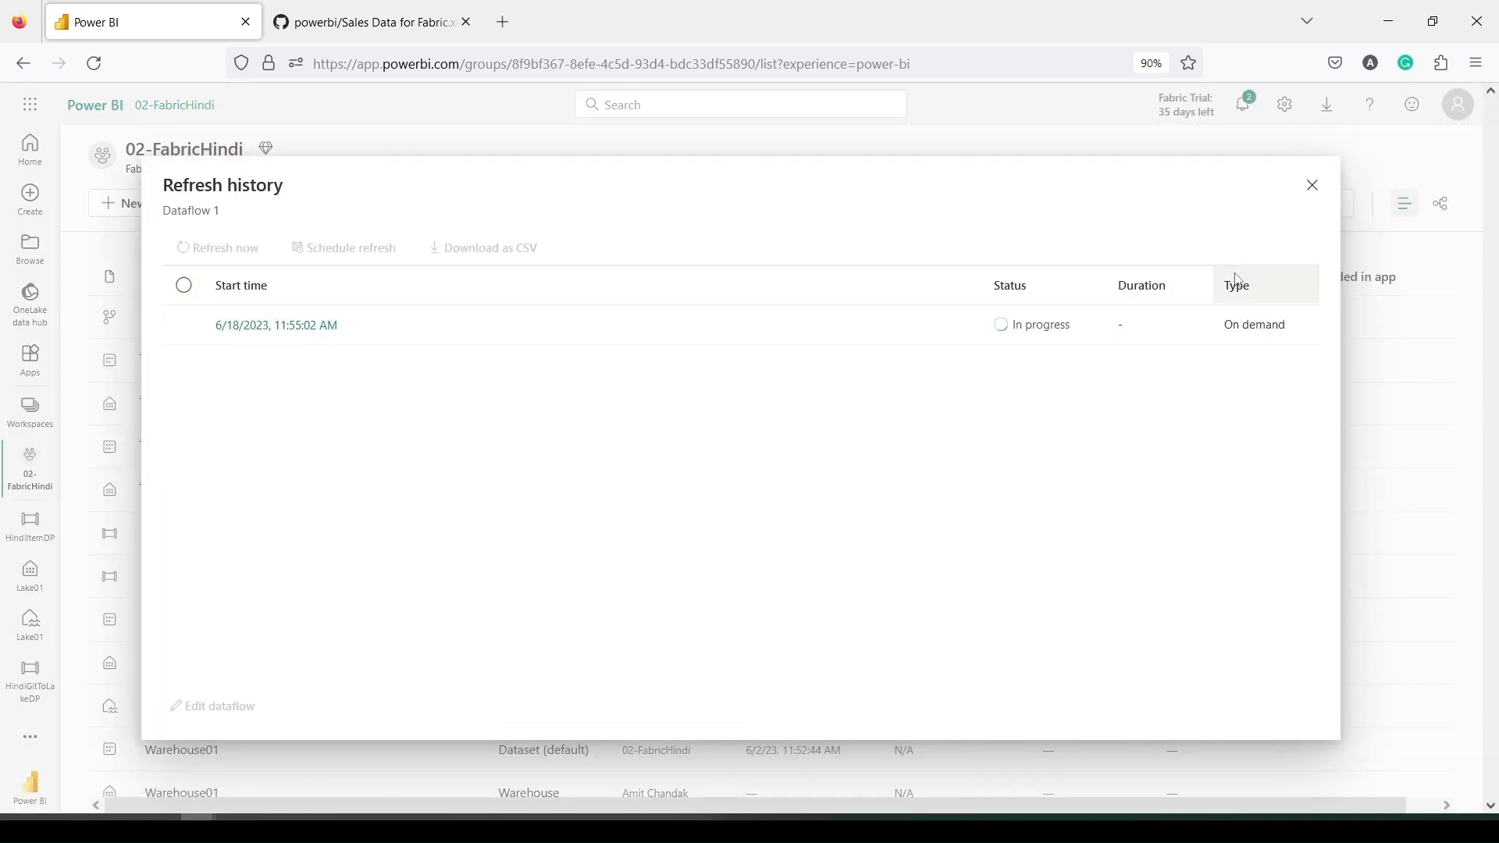
{"action": "left_click", "coordinate": [1312, 185]}
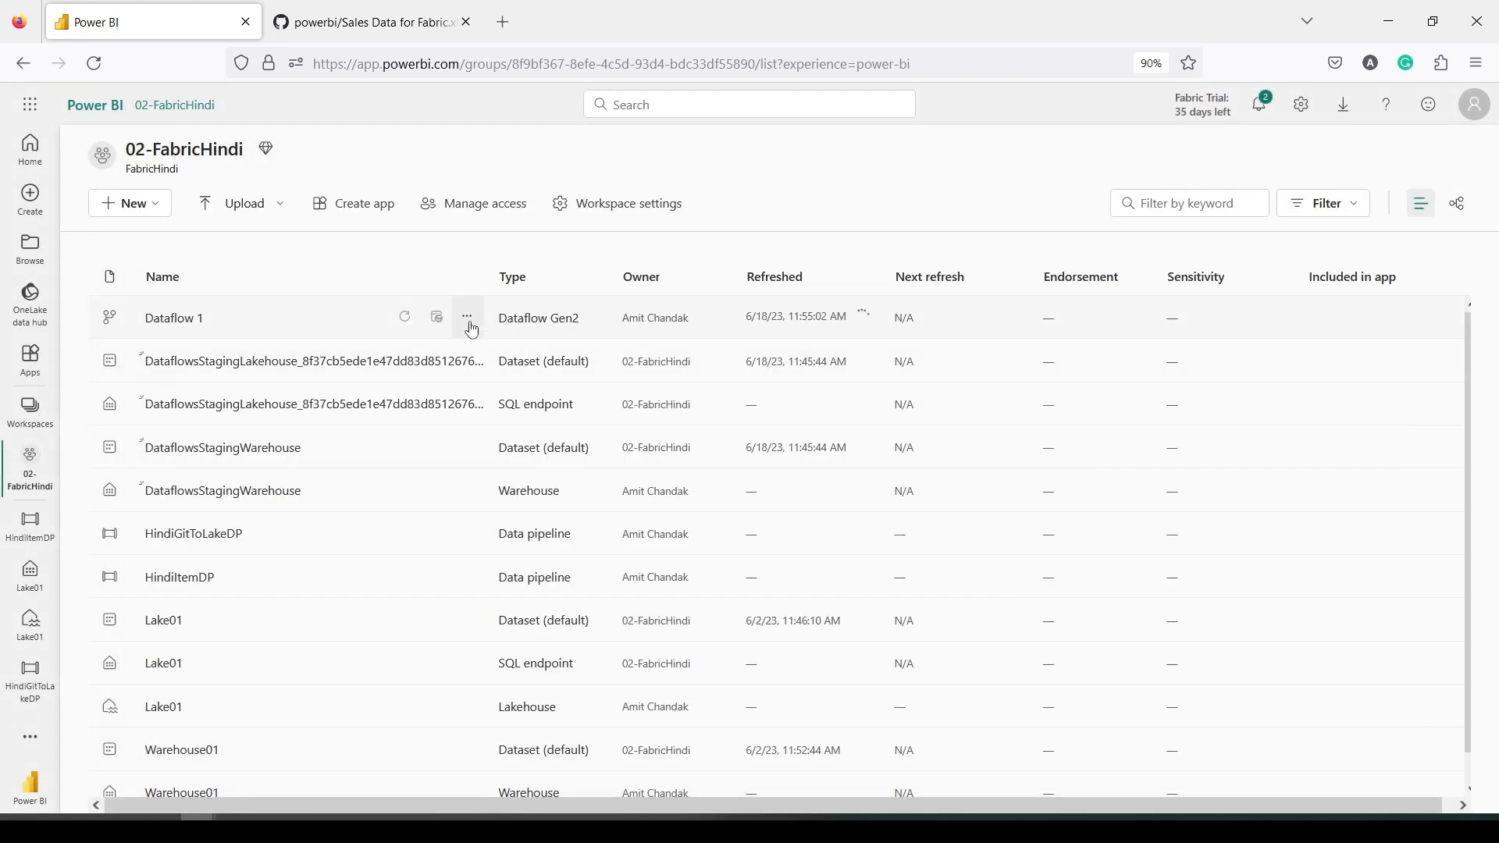
View the lineage of the Lake01 lakehouse and its impacted items, and return to the workspace's list view
{"action": "left_click", "coordinate": [468, 317]}
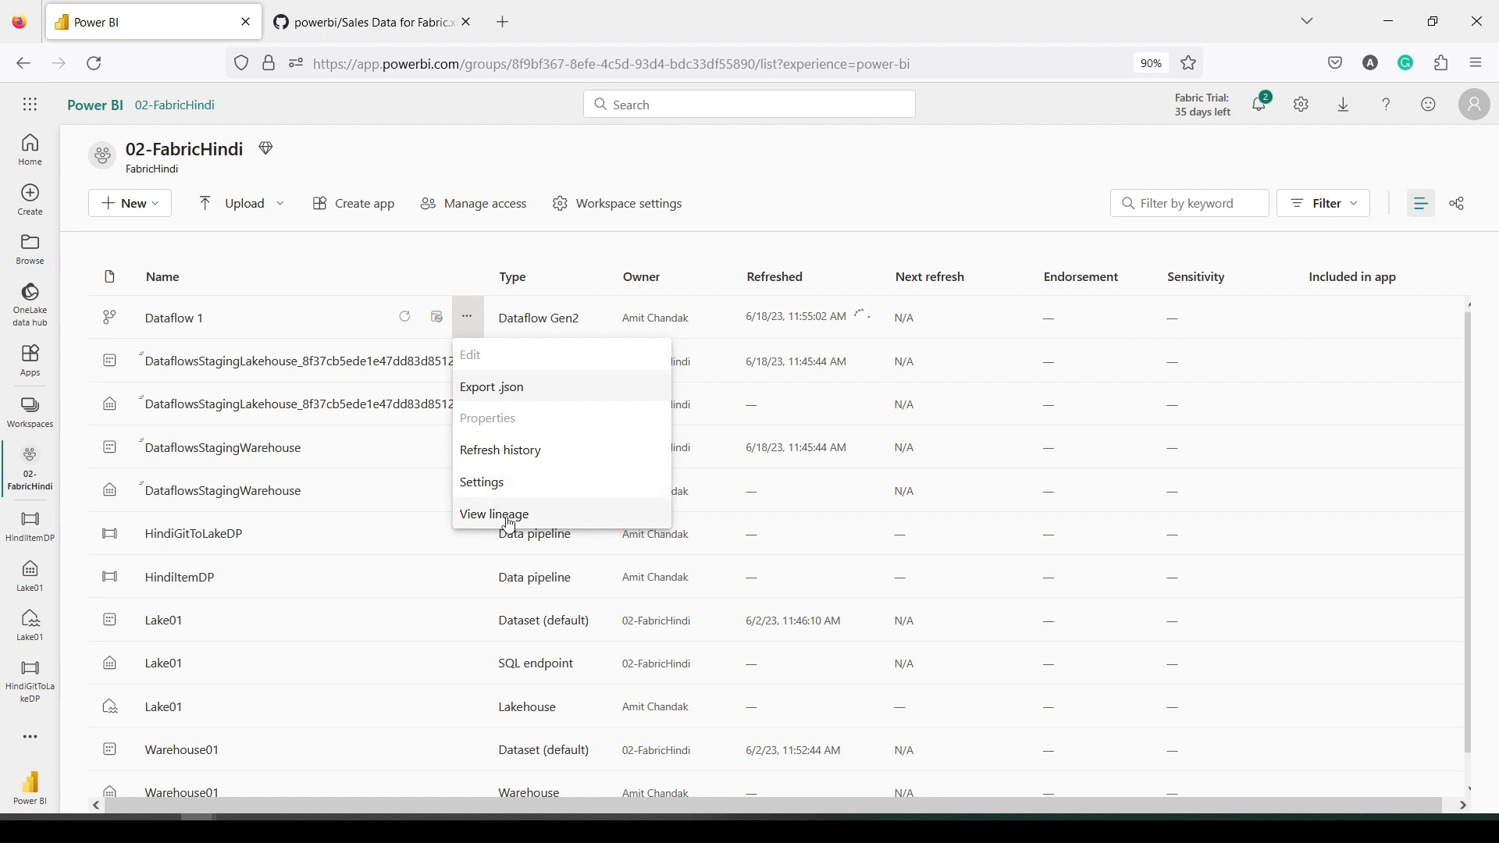
{"action": "left_click", "coordinate": [776, 202]}
{"action": "scroll", "coordinate": [221, 599], "scroll_direction": "down", "scroll_amount": 2}
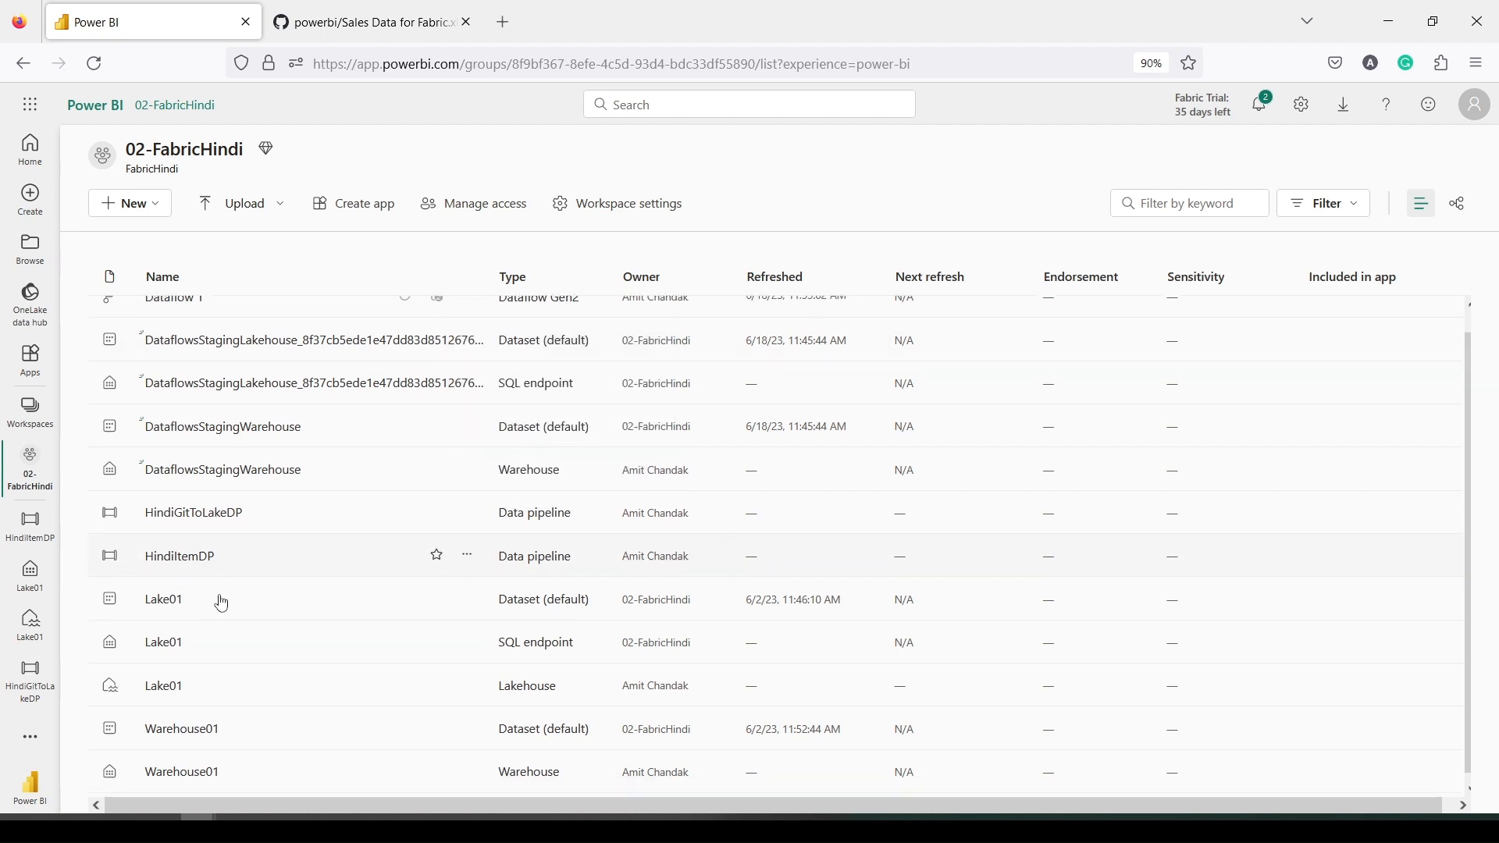
{"action": "left_click", "coordinate": [468, 676]}
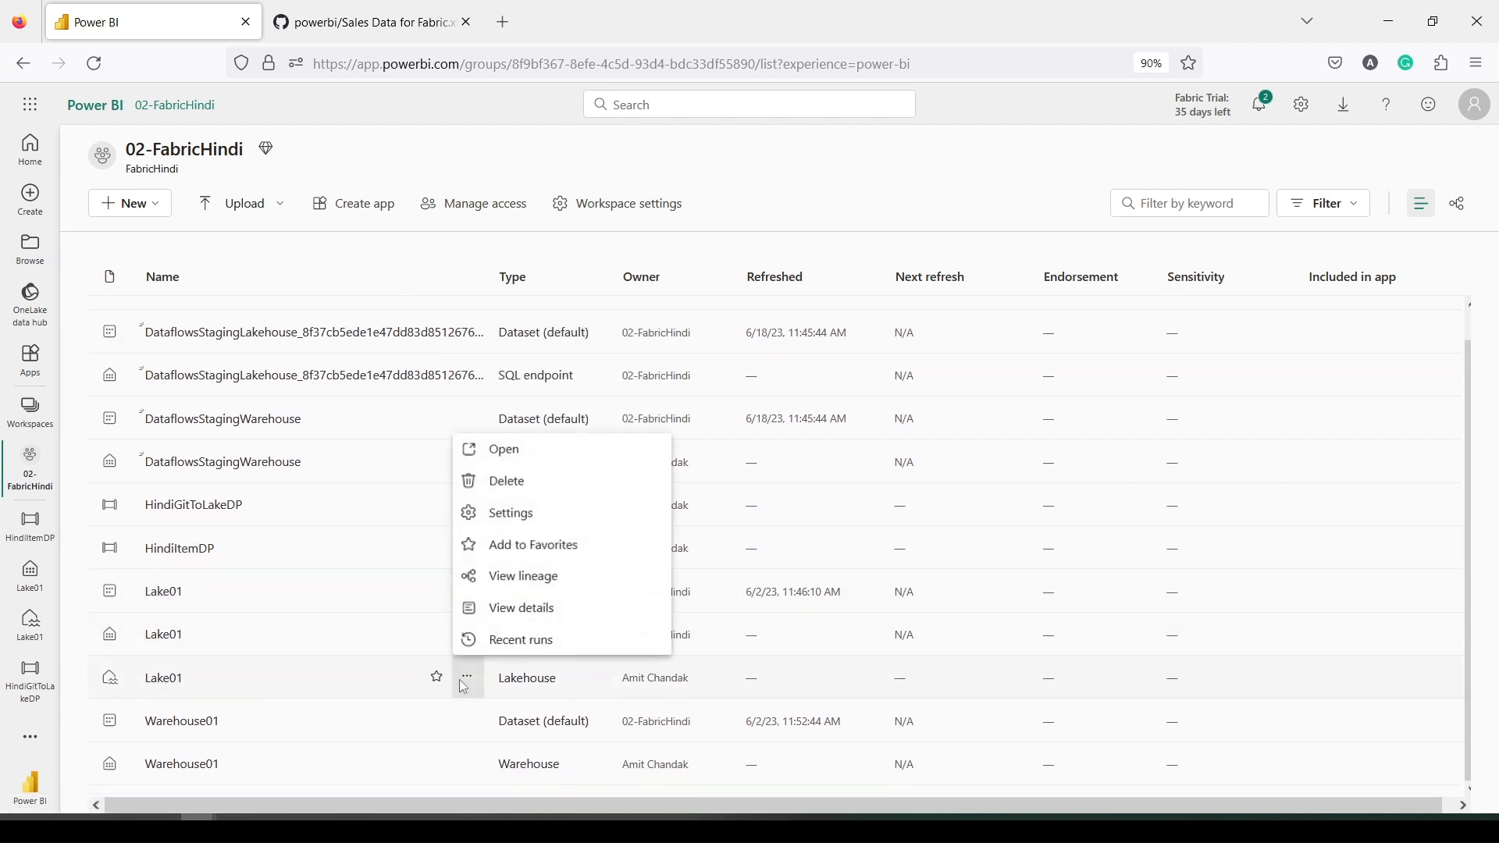
{"action": "left_click", "coordinate": [507, 587]}
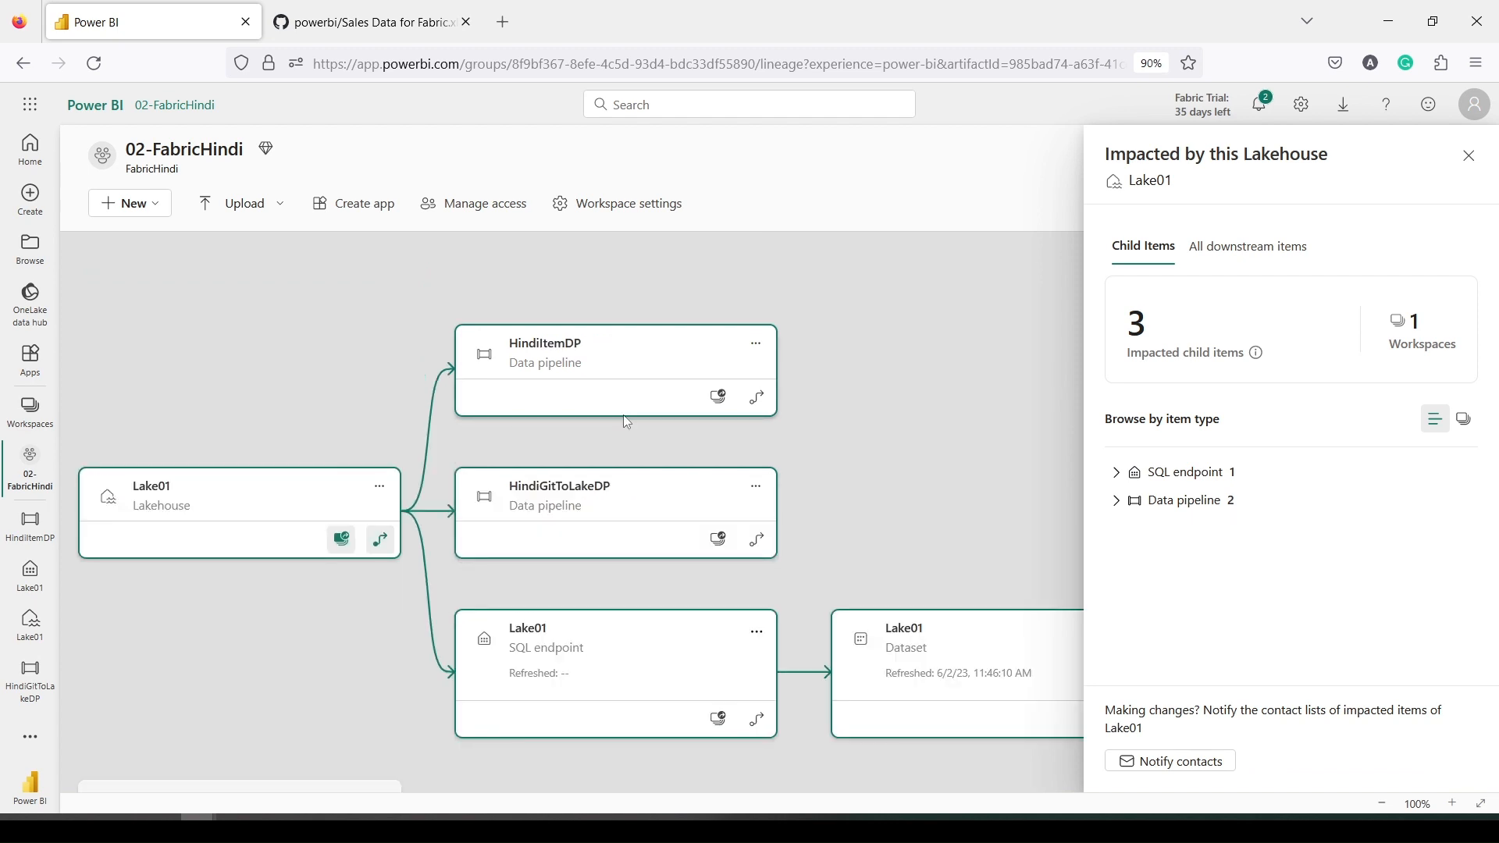
{"action": "scroll", "coordinate": [624, 416], "scroll_direction": "down", "scroll_amount": 1}
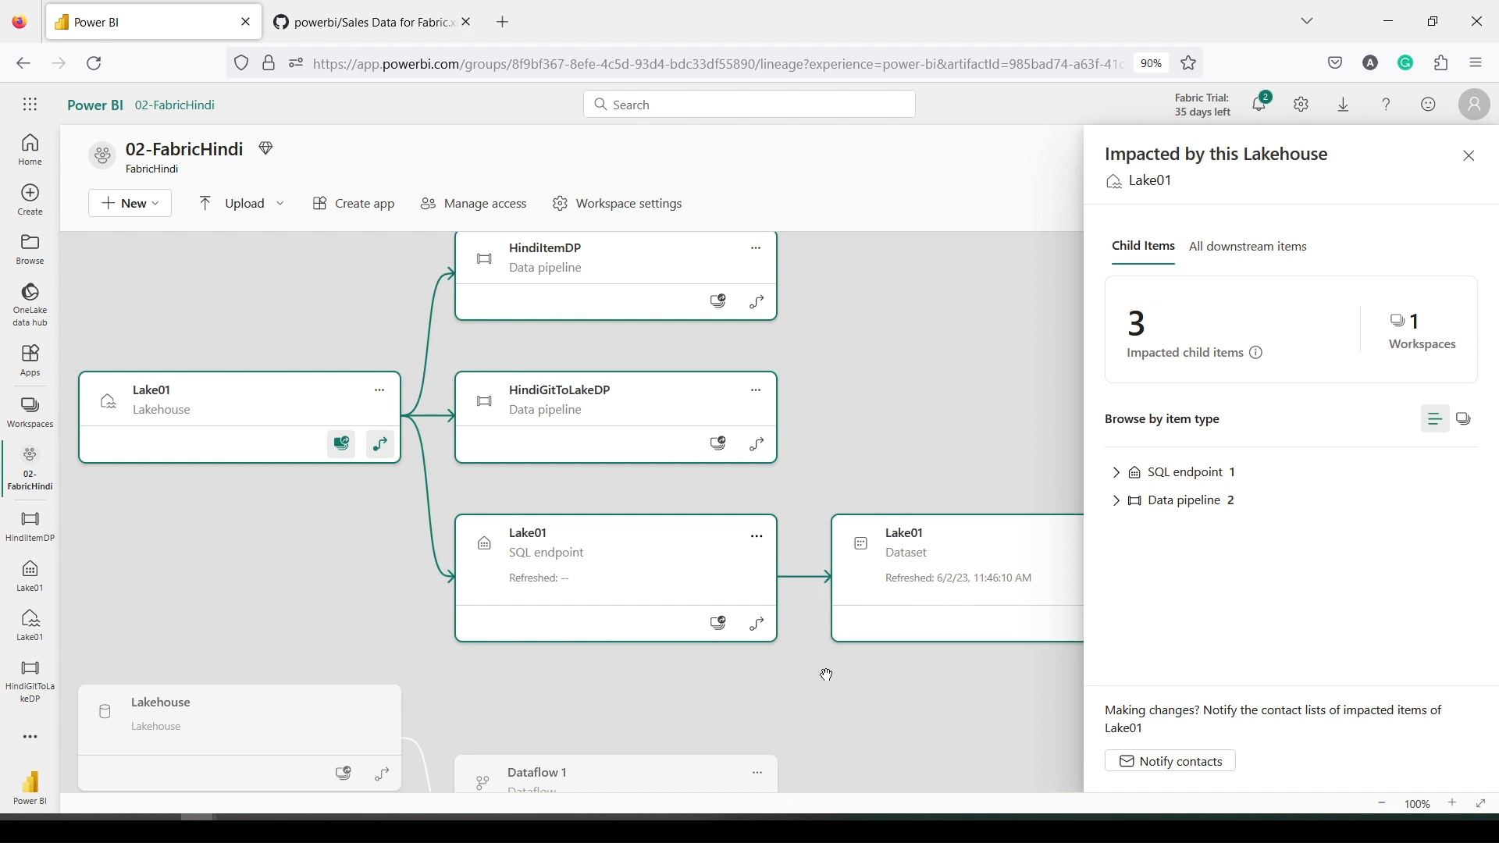
{"action": "scroll", "coordinate": [747, 391], "scroll_direction": "up", "scroll_amount": 1}
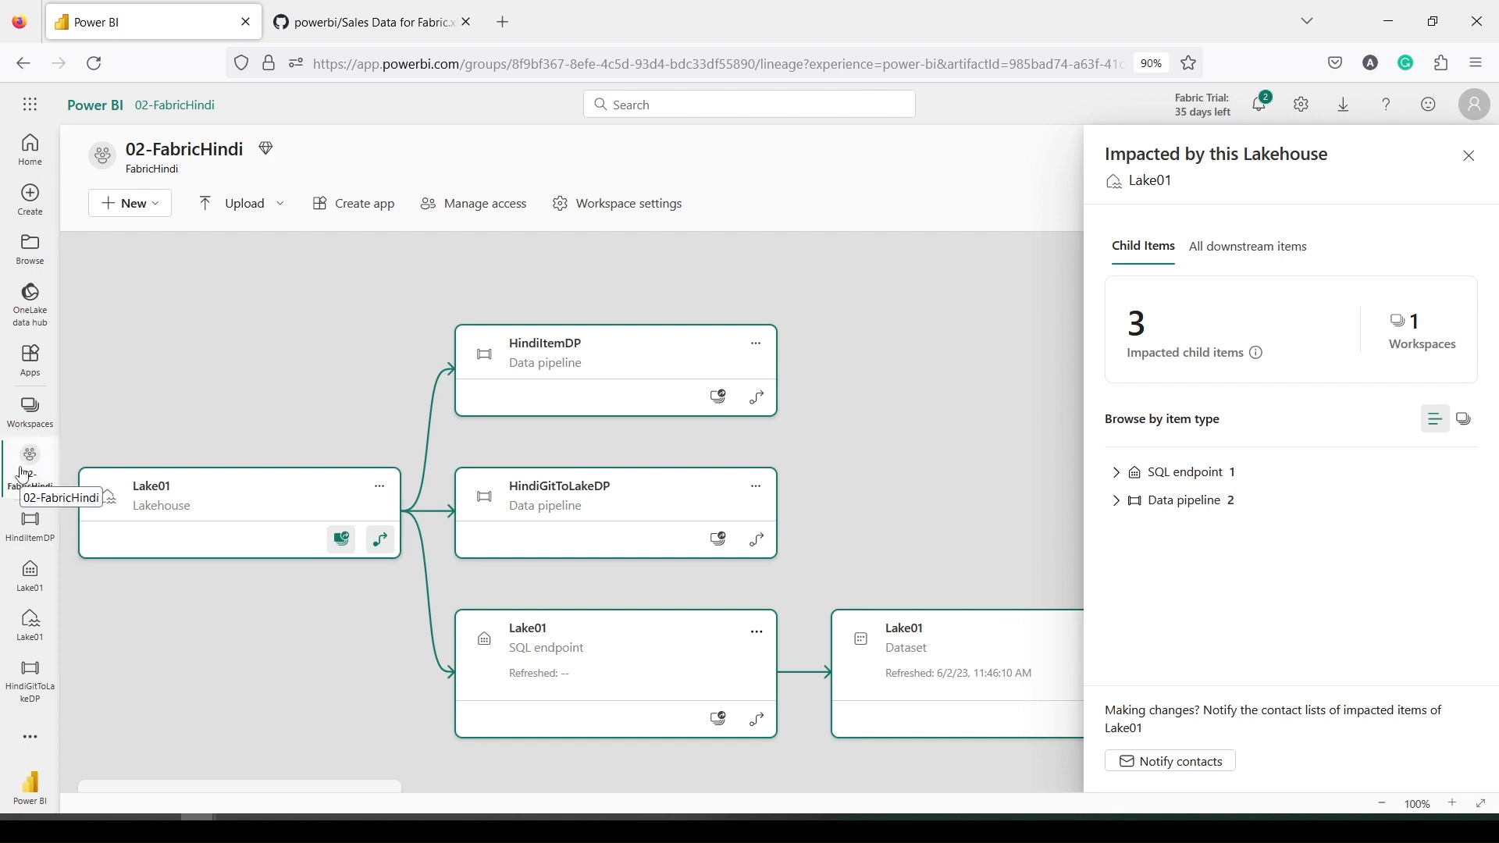
{"action": "left_click", "coordinate": [1468, 156]}
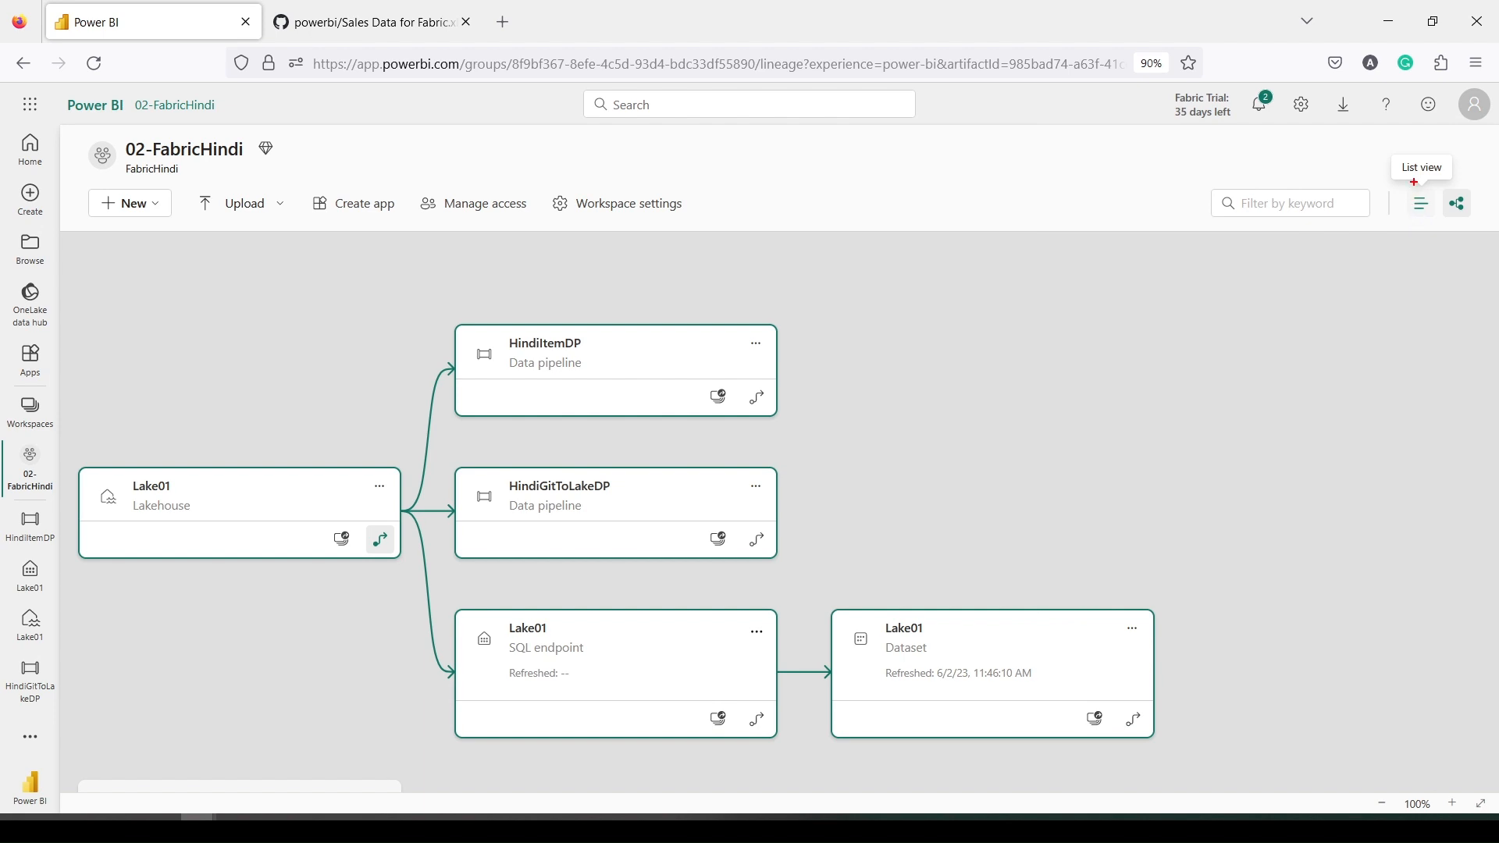
{"action": "left_click_drag", "start_coordinate": [1401, 181], "coordinate": [1436, 221]}
{"action": "left_click", "coordinate": [1431, 214]}
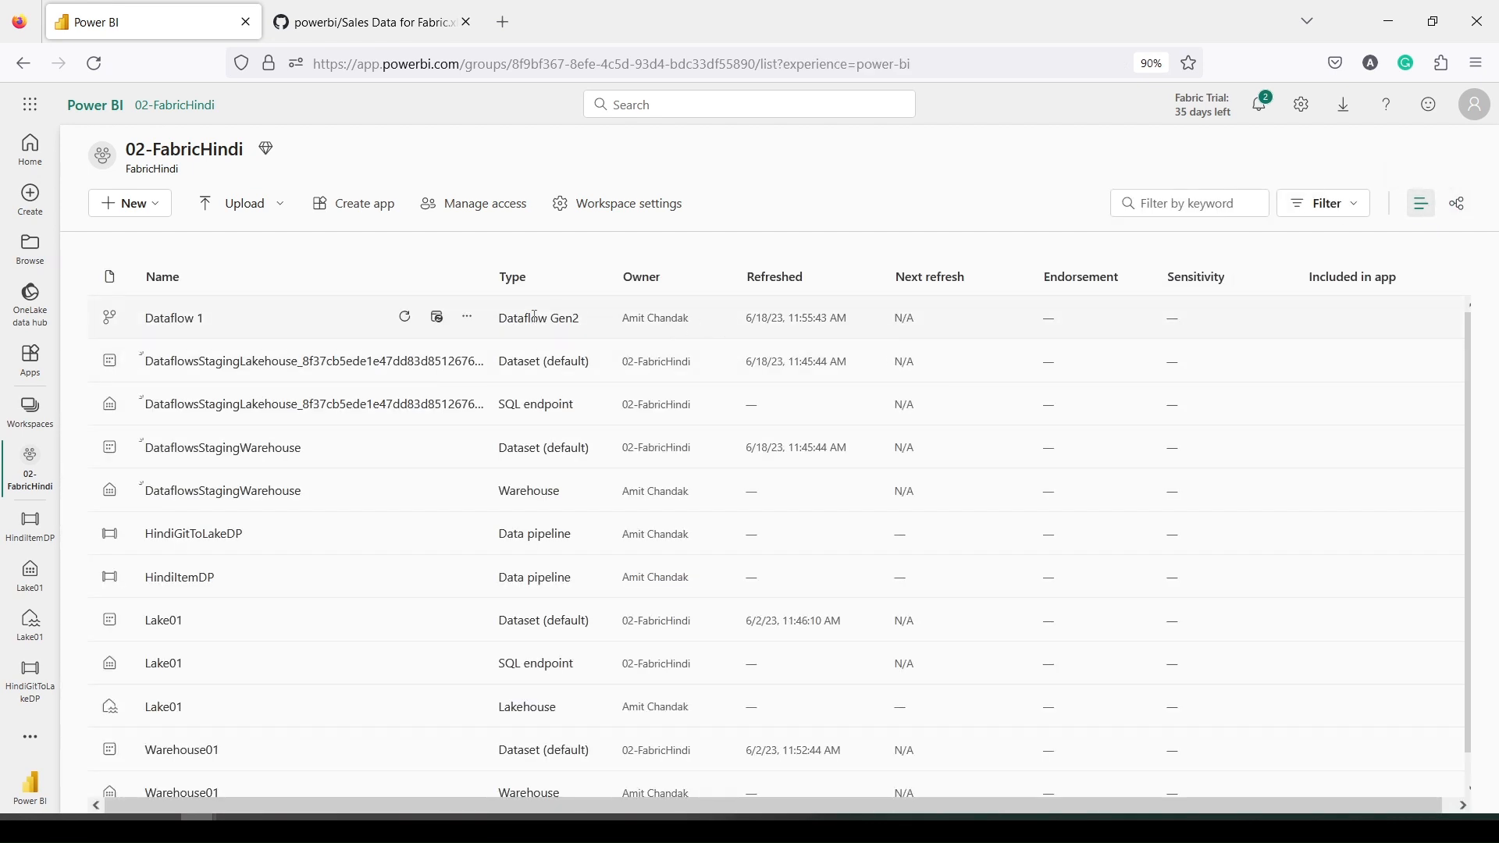
Recheck Dataflow 1's refresh history for the status and duration of its on-demand run
{"action": "left_click", "coordinate": [471, 320]}
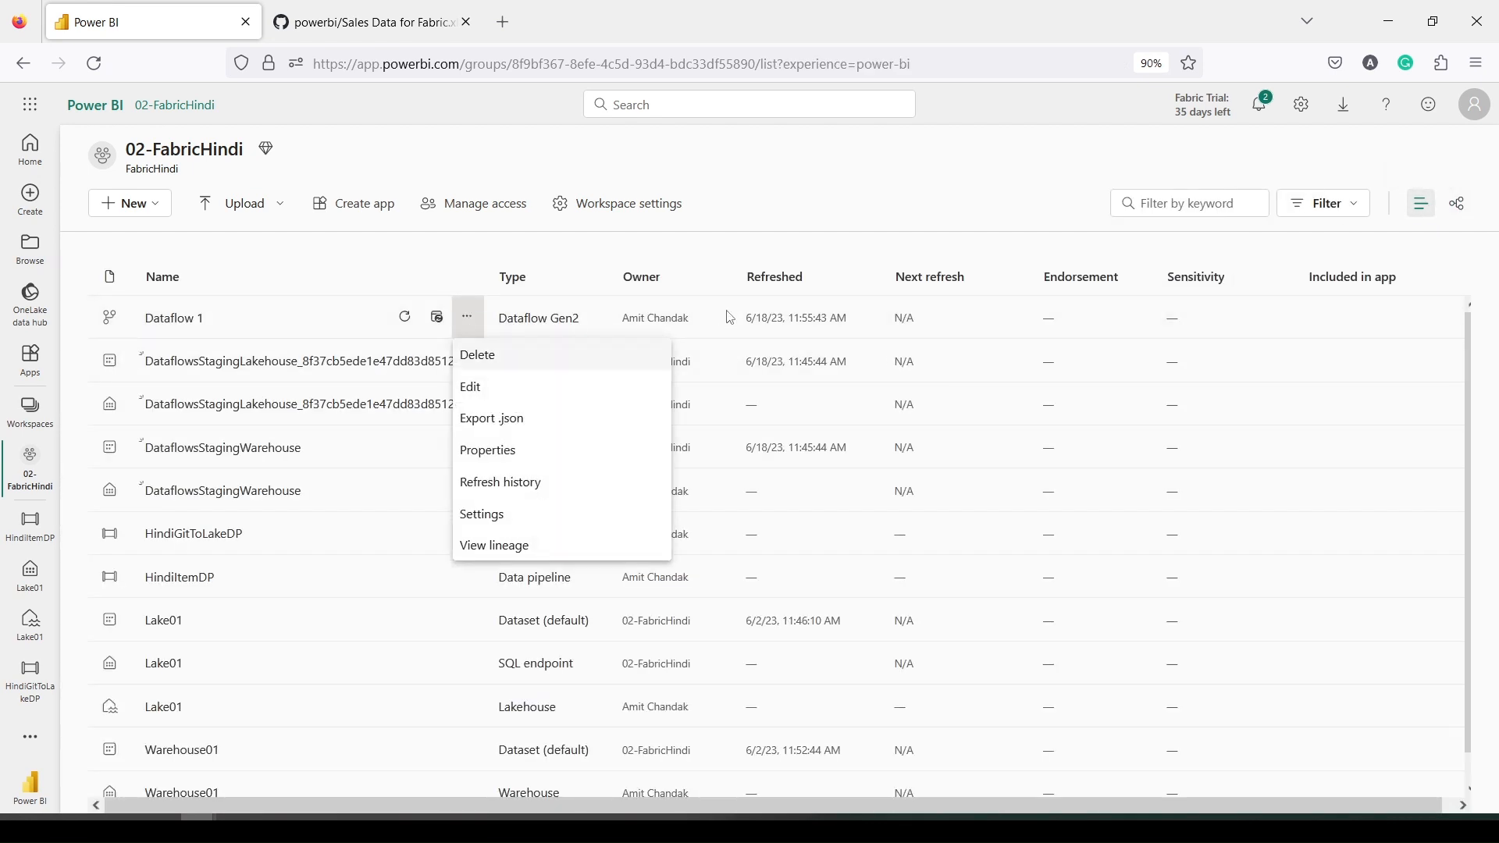
{"action": "left_click", "coordinate": [517, 482]}
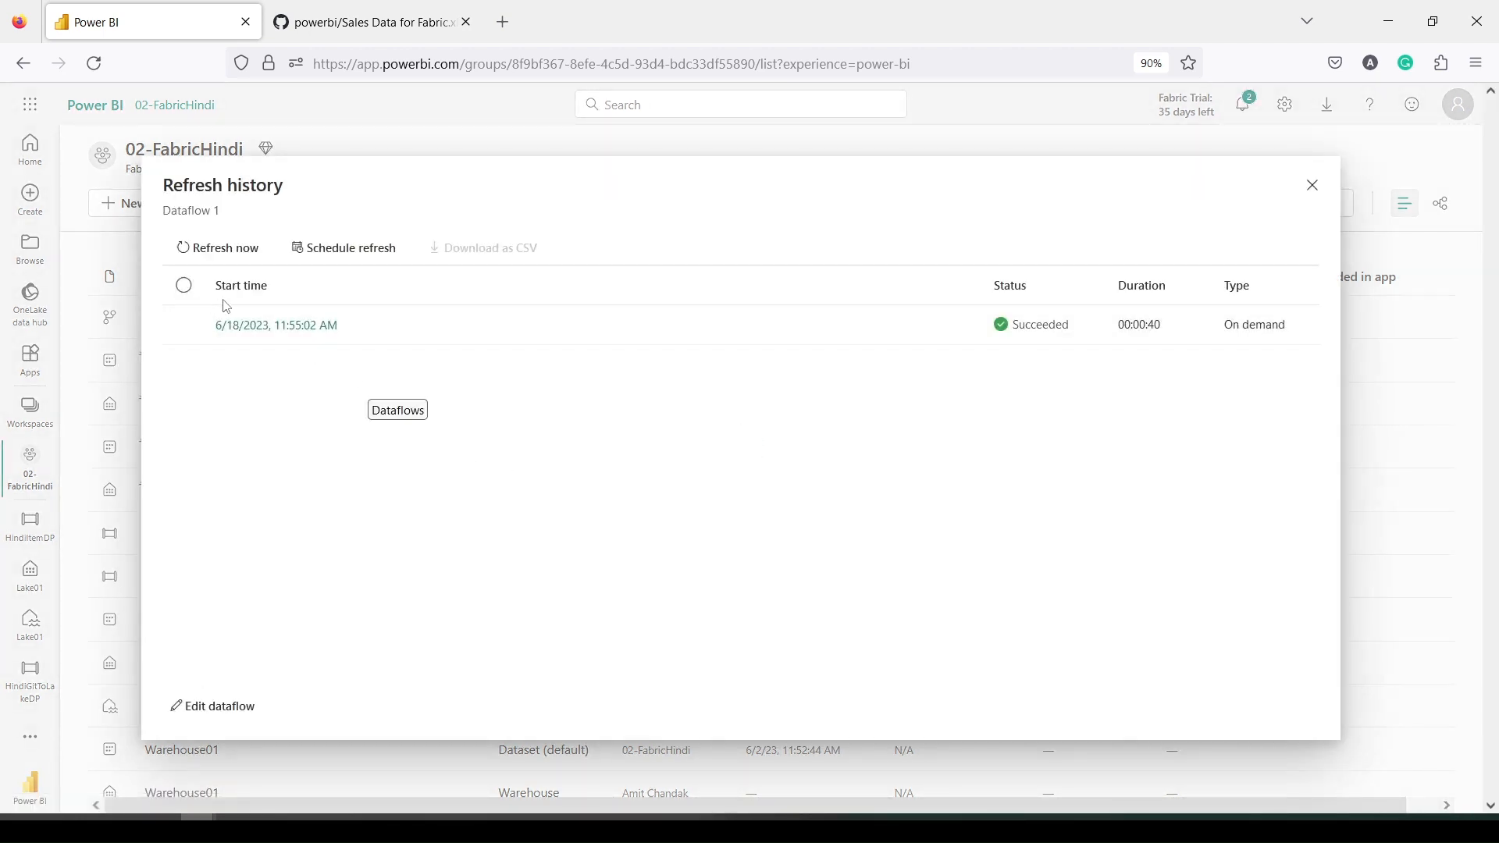
{"action": "left_click", "coordinate": [1314, 199]}
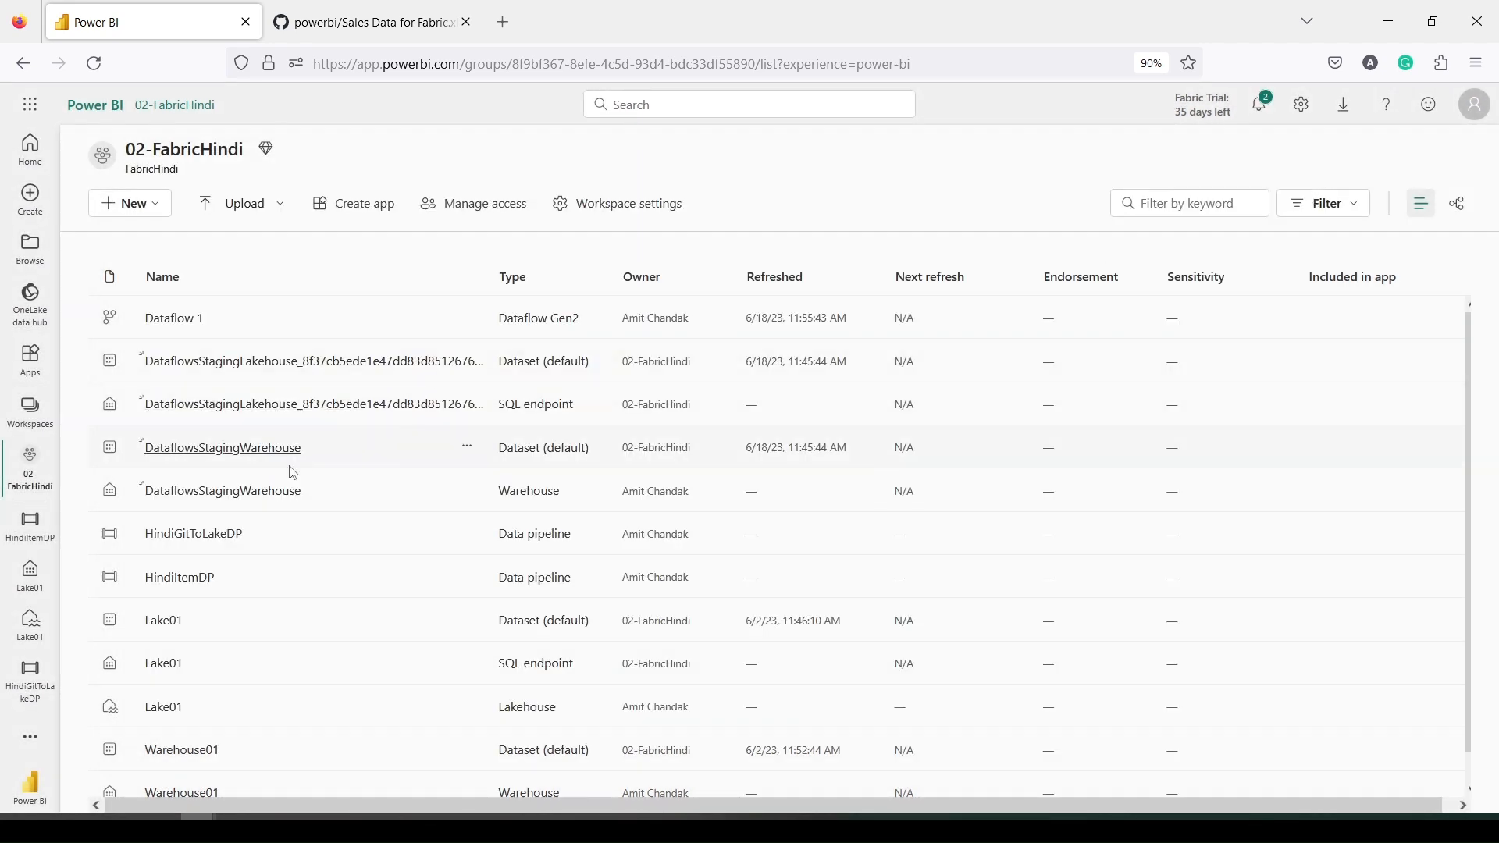
Open the Lake01 lakehouse and preview its SalesDF, ItemDF, GeographyDF and CustomerDF tables
{"action": "scroll", "coordinate": [292, 476], "scroll_direction": "down", "scroll_amount": 1}
{"action": "left_click", "coordinate": [165, 679]}
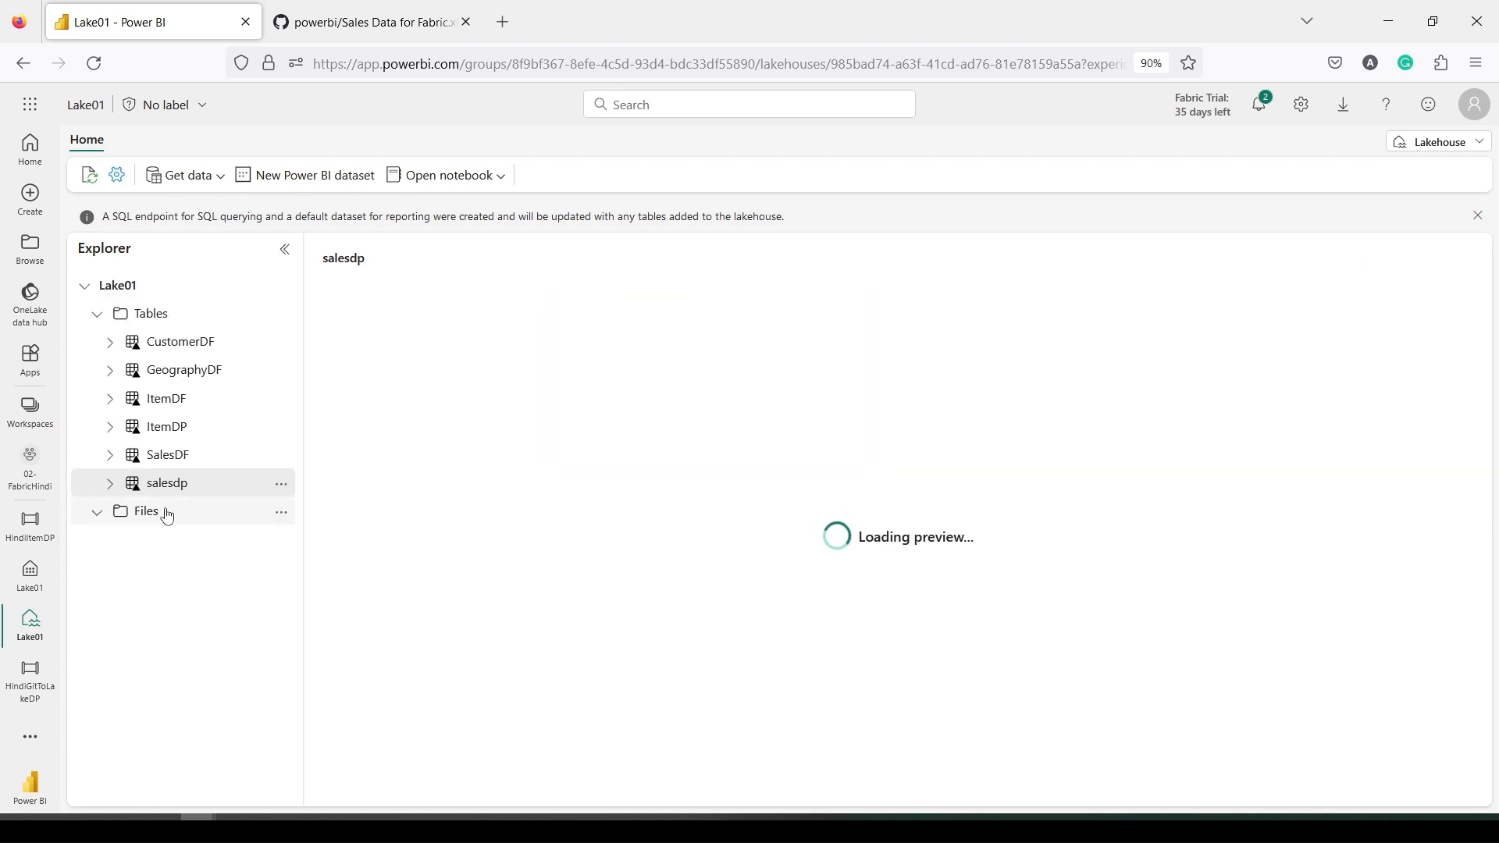
{"action": "left_click", "coordinate": [175, 457]}
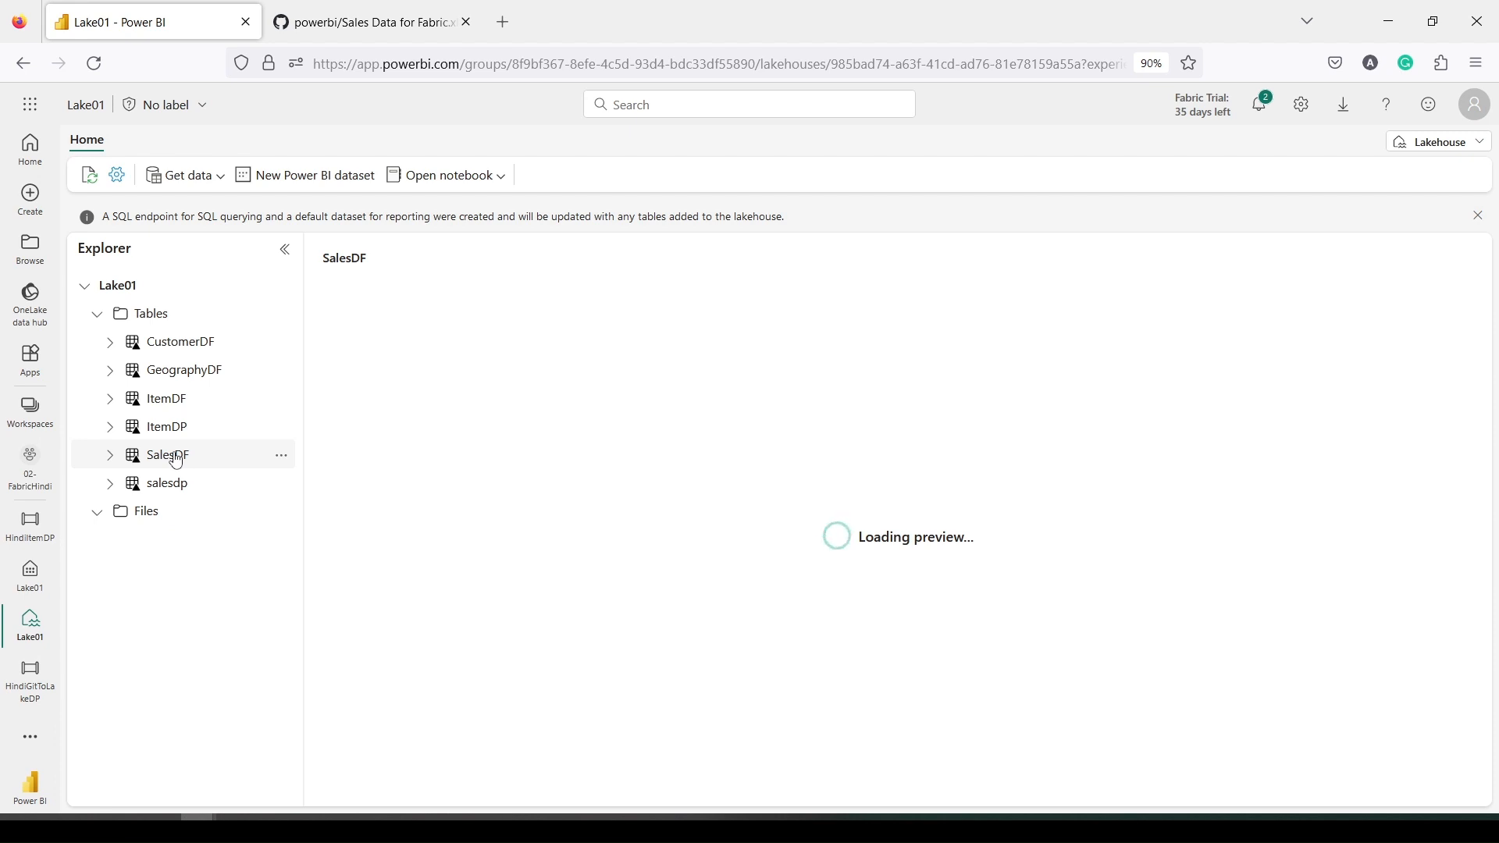
{"action": "left_click", "coordinate": [184, 407]}
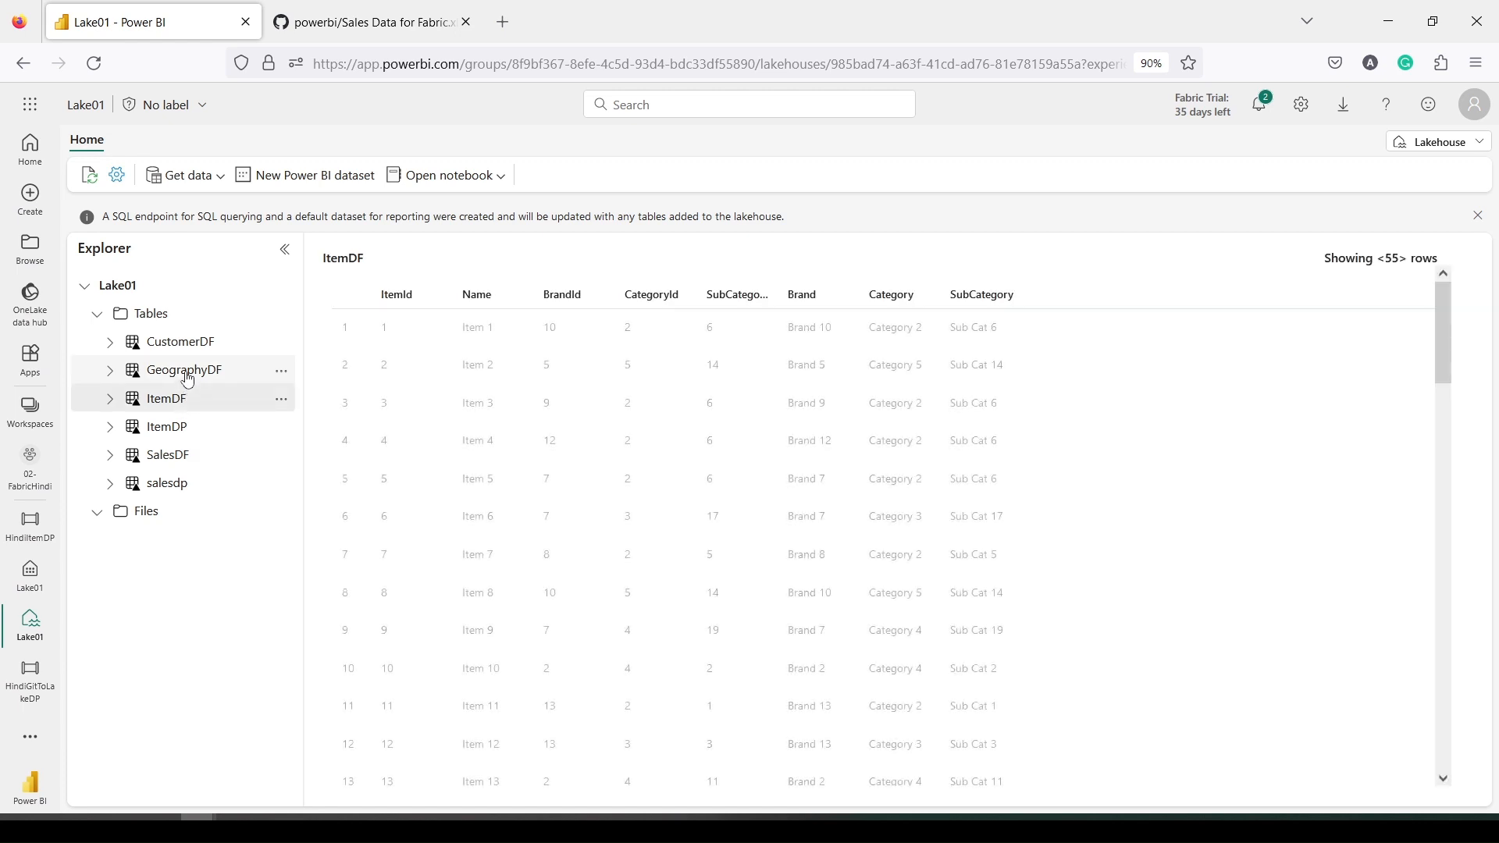
{"action": "left_click", "coordinate": [188, 373]}
{"action": "left_click", "coordinate": [184, 353]}
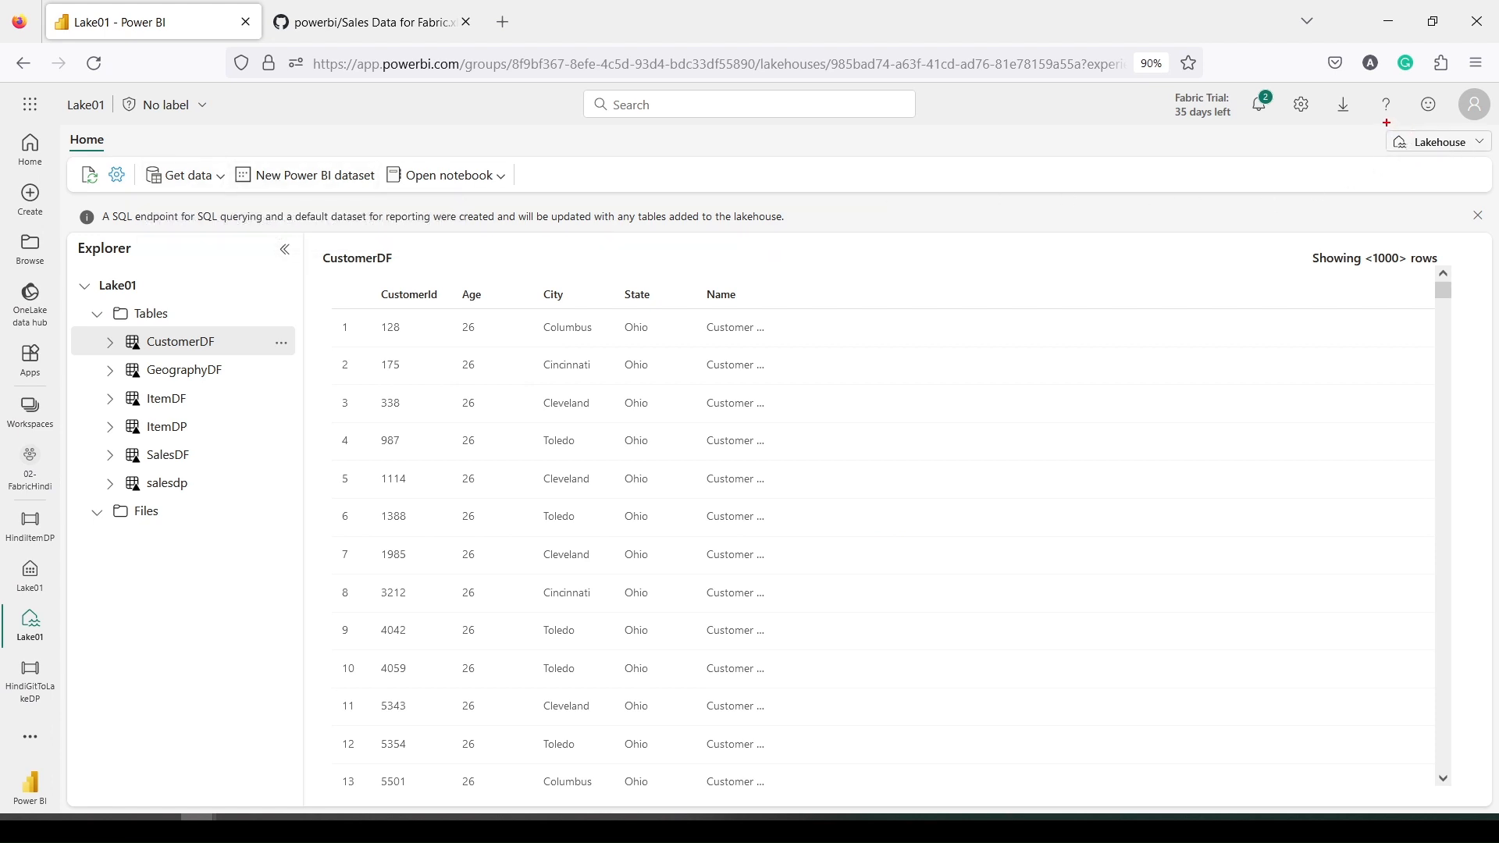
Switch Lake01 from the Lakehouse to its SQL endpoint and show the data model
{"action": "left_click_drag", "start_coordinate": [1385, 123], "coordinate": [1492, 168]}
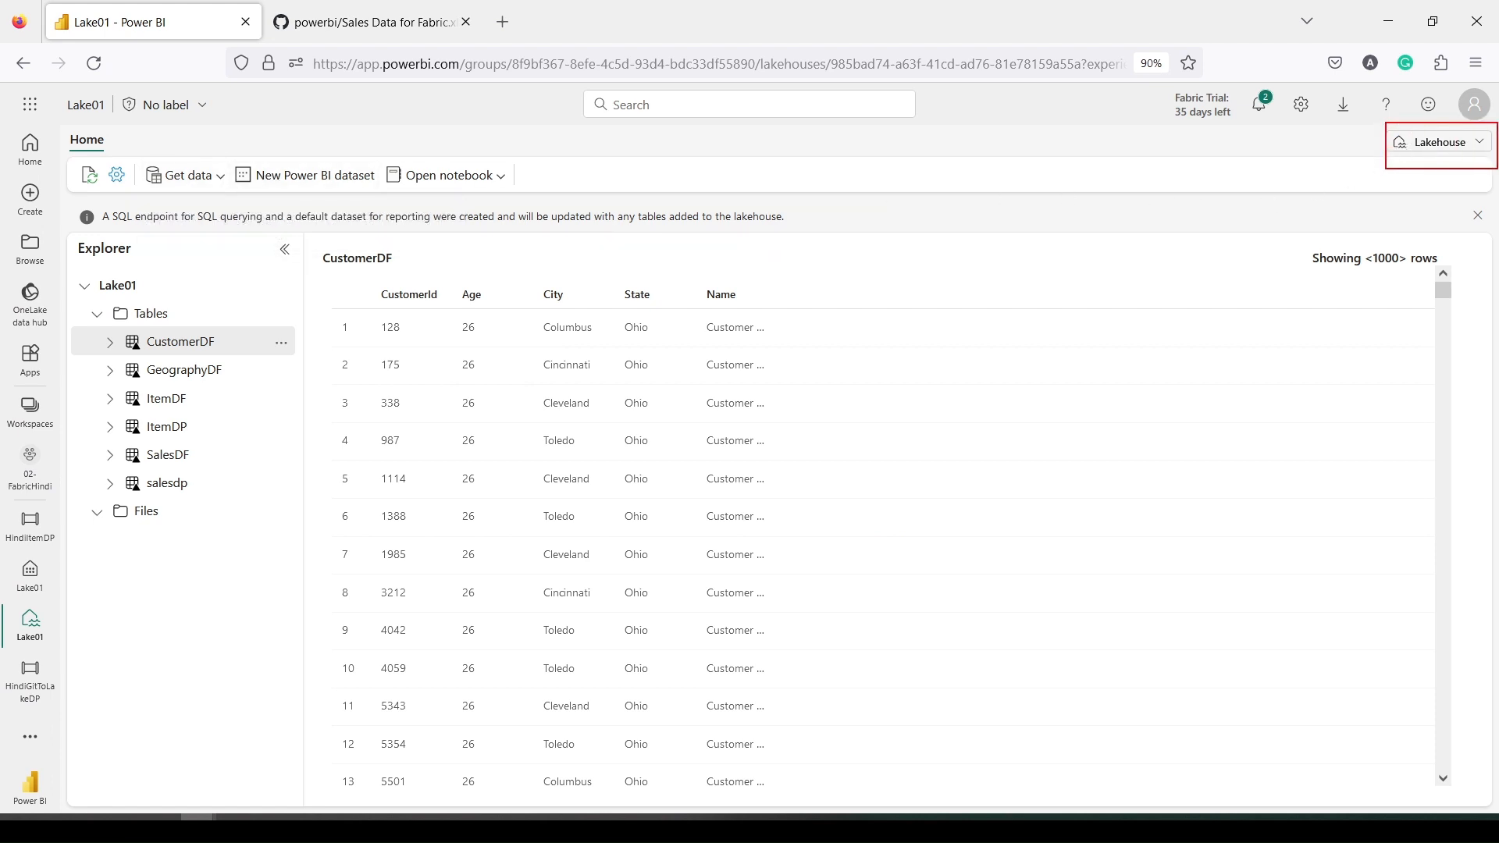
{"action": "left_click", "coordinate": [1475, 143]}
{"action": "left_click", "coordinate": [1387, 230]}
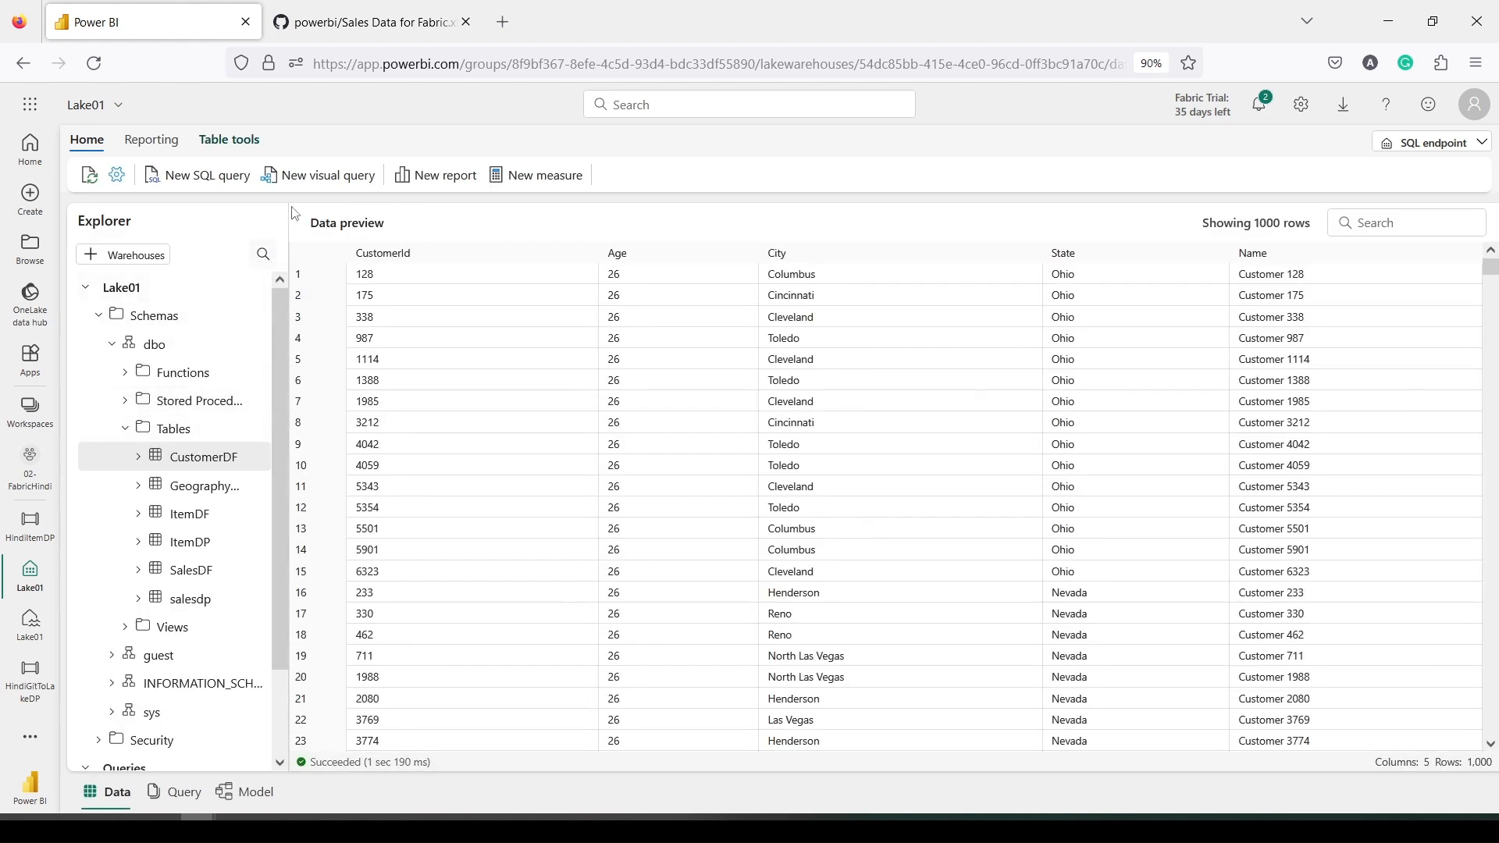
{"action": "left_click", "coordinate": [318, 175]}
{"action": "left_click", "coordinate": [246, 804]}
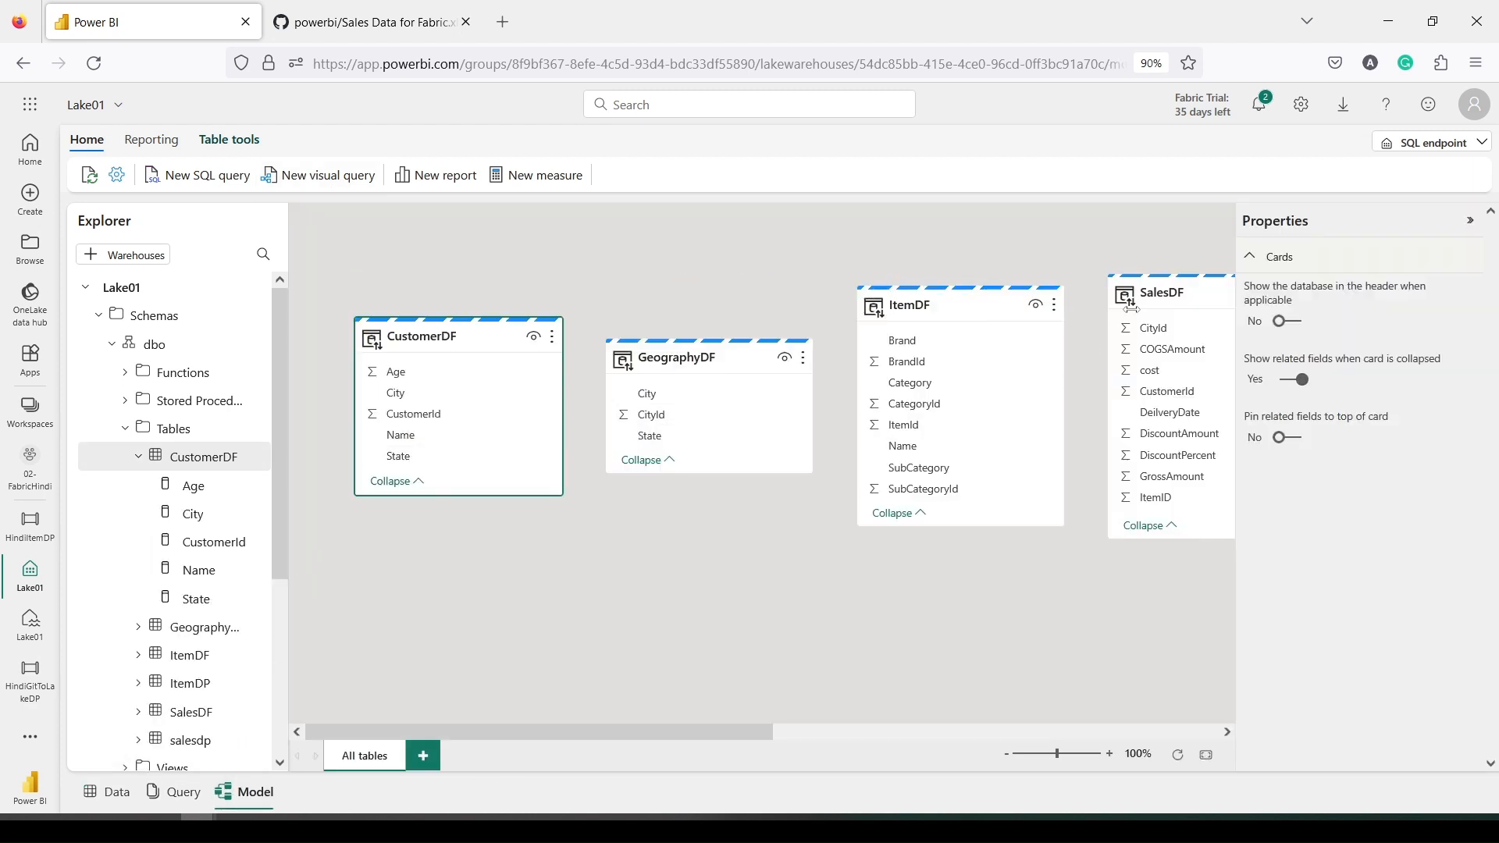
Arrange the model cards with SalesDF below GeographyDF, between CustomerDF and ItemDF
{"action": "left_click_drag", "start_coordinate": [1161, 295], "coordinate": [610, 478]}
{"action": "left_click_drag", "start_coordinate": [680, 362], "coordinate": [634, 292]}
{"action": "left_click_drag", "start_coordinate": [444, 343], "coordinate": [442, 356]}
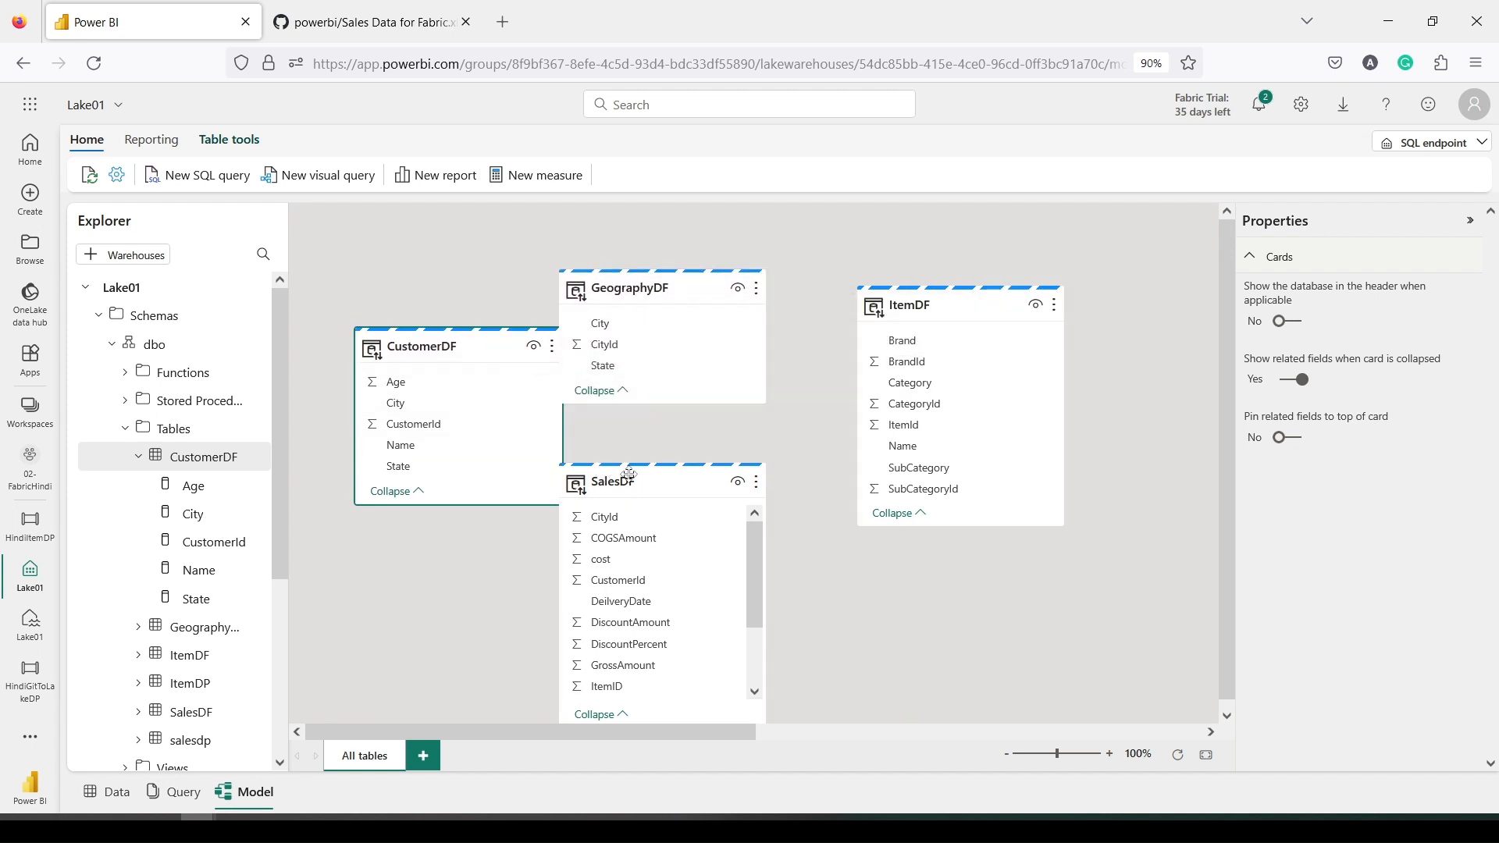
{"action": "left_click_drag", "start_coordinate": [628, 478], "coordinate": [662, 466]}
{"action": "left_click_drag", "start_coordinate": [661, 295], "coordinate": [708, 294]}
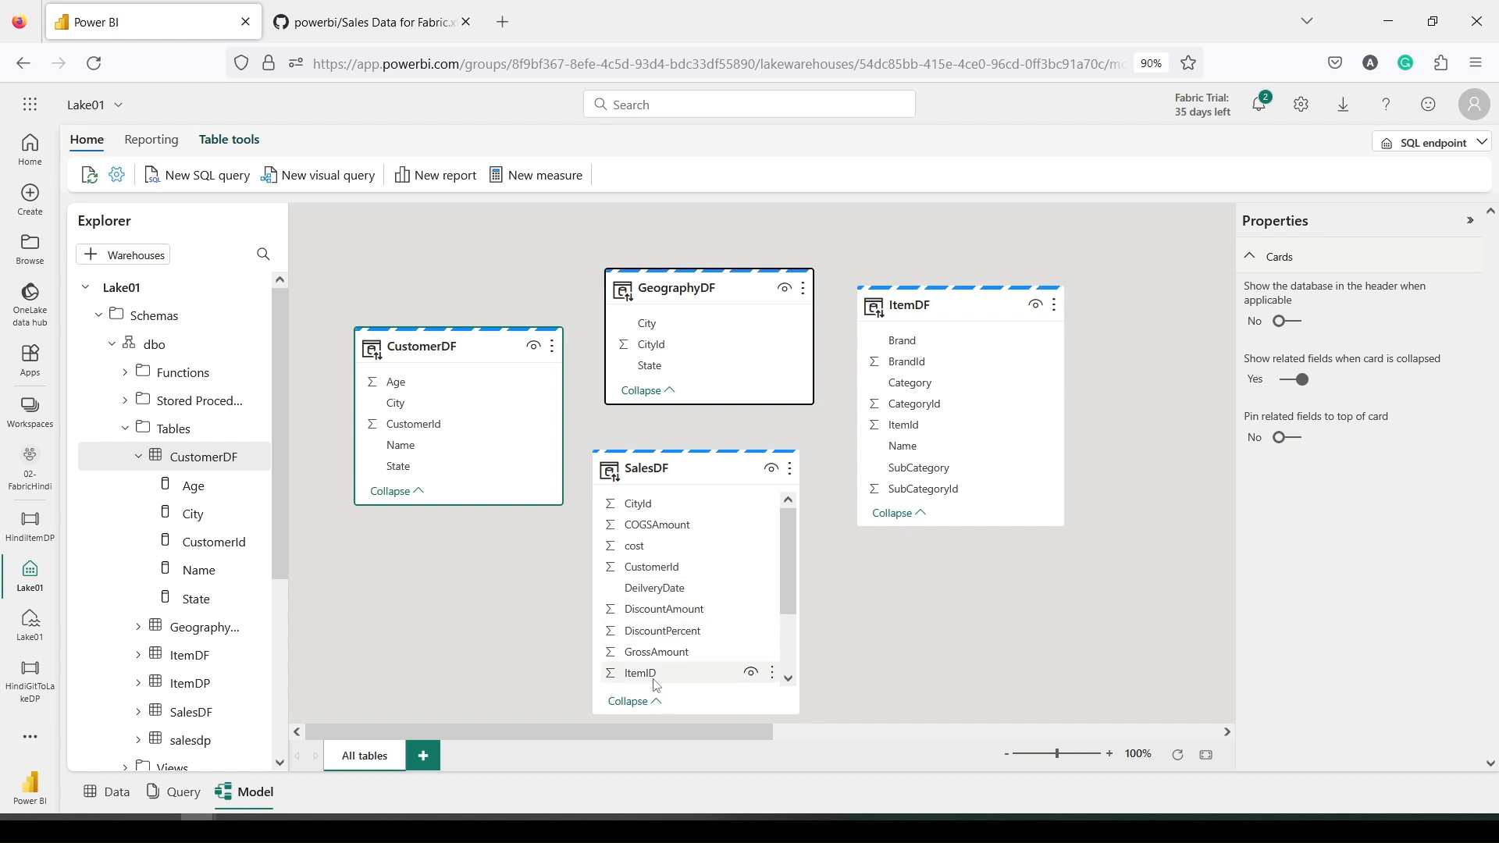
Create active many-to-one, single-direction relationships from SalesDF to ItemDF on ItemID and to GeographyDF on CityId
{"action": "left_click_drag", "start_coordinate": [635, 672], "coordinate": [908, 436]}
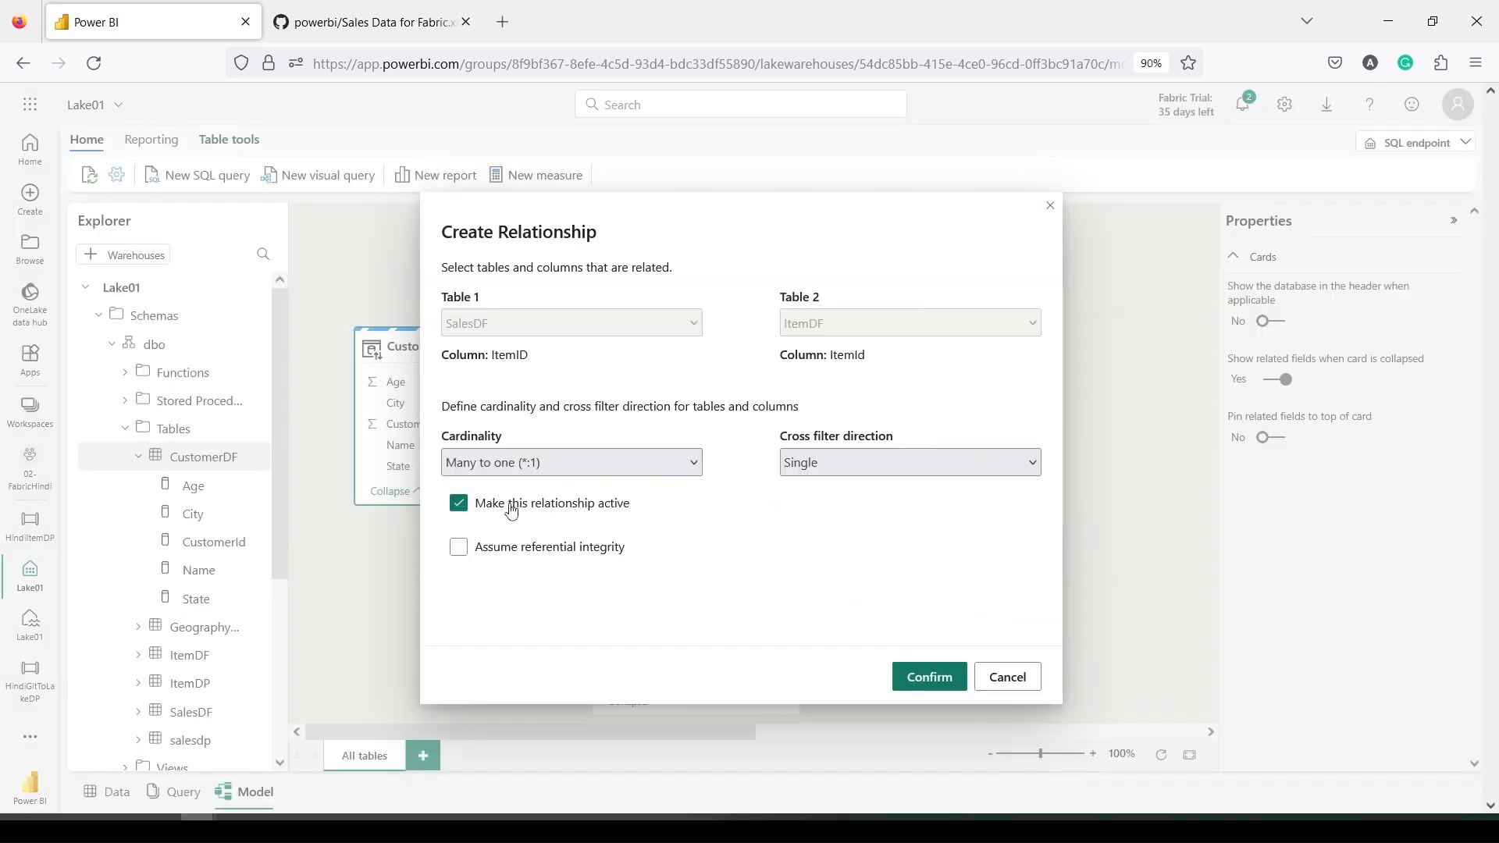
{"action": "left_click", "coordinate": [920, 676]}
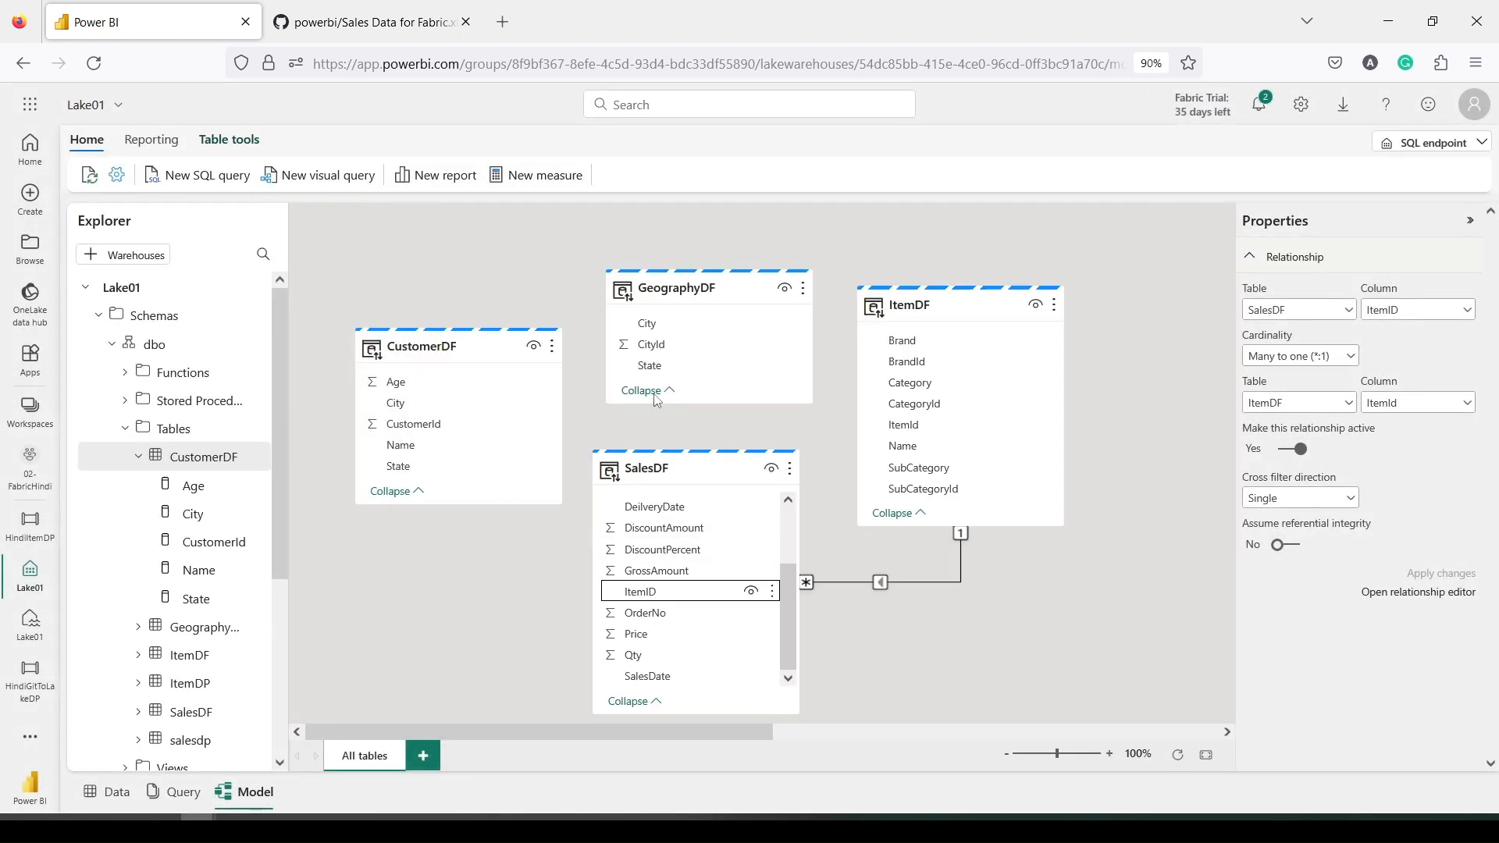
{"action": "scroll", "coordinate": [670, 610], "scroll_direction": "up", "scroll_amount": 3}
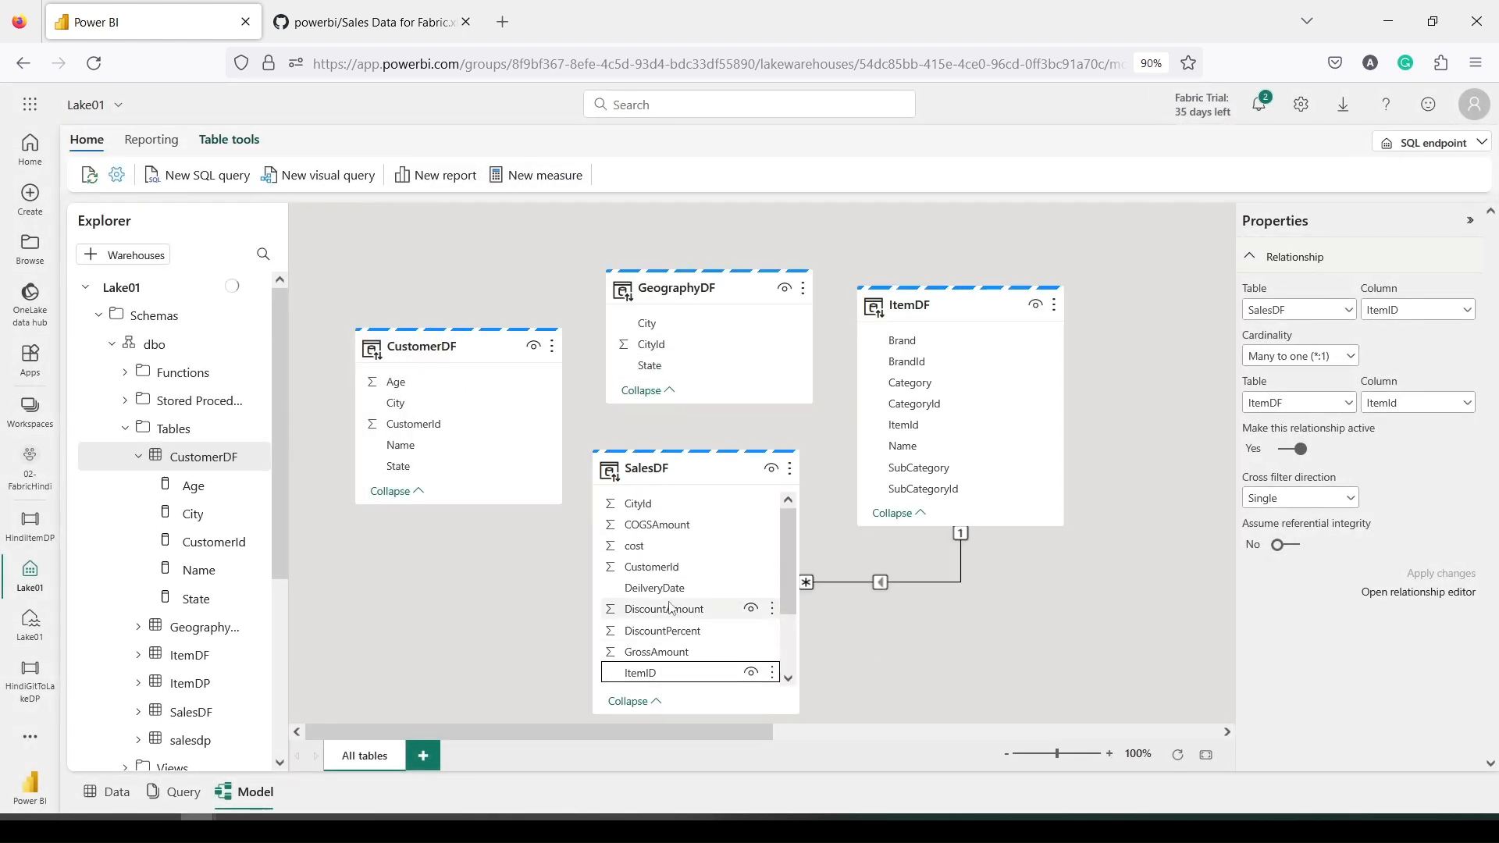
{"action": "left_click_drag", "start_coordinate": [638, 503], "coordinate": [659, 350]}
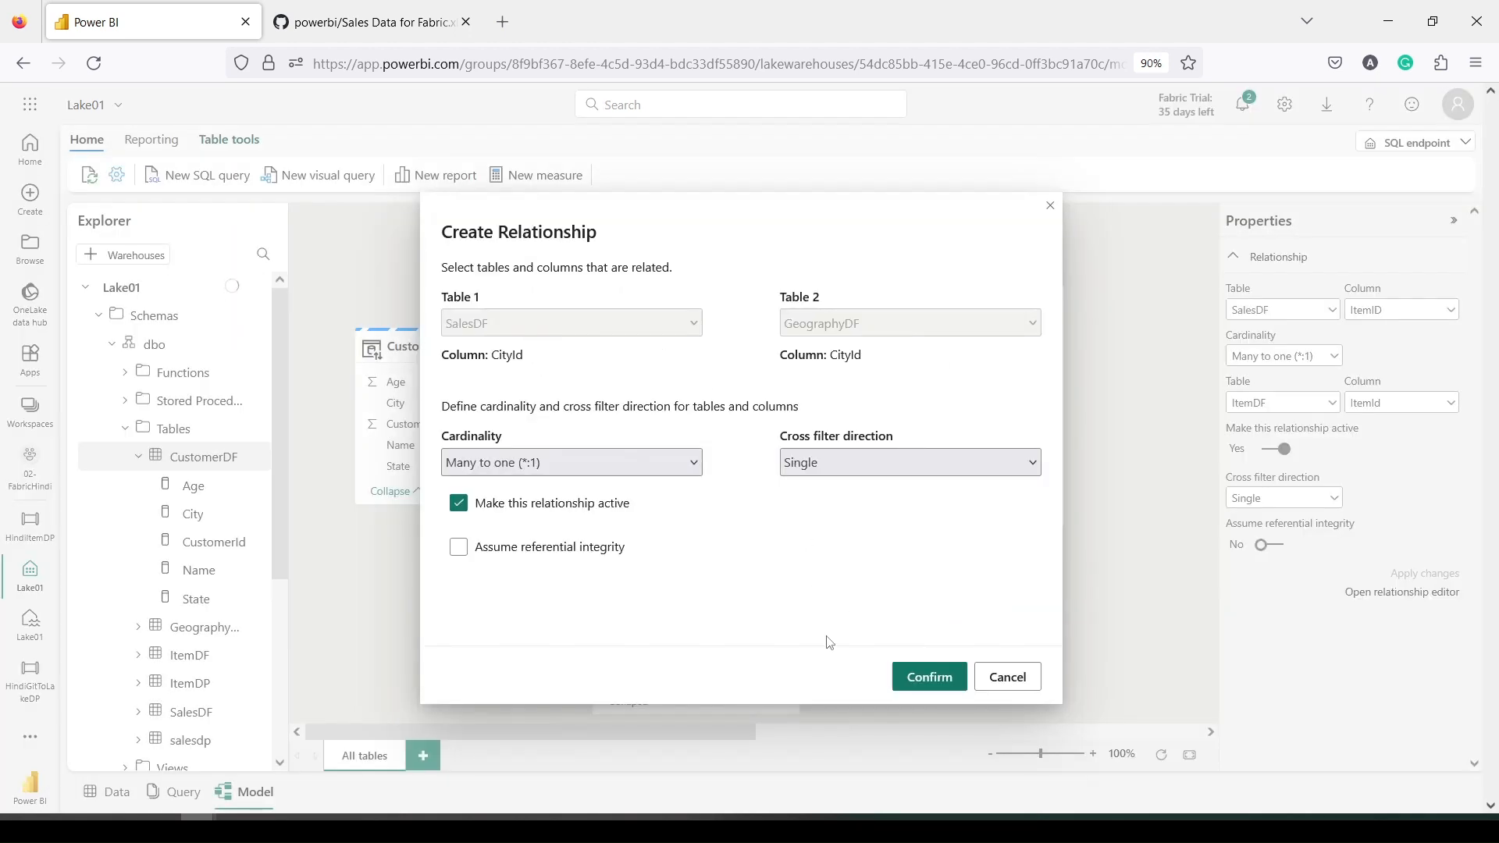
{"action": "left_click", "coordinate": [913, 677]}
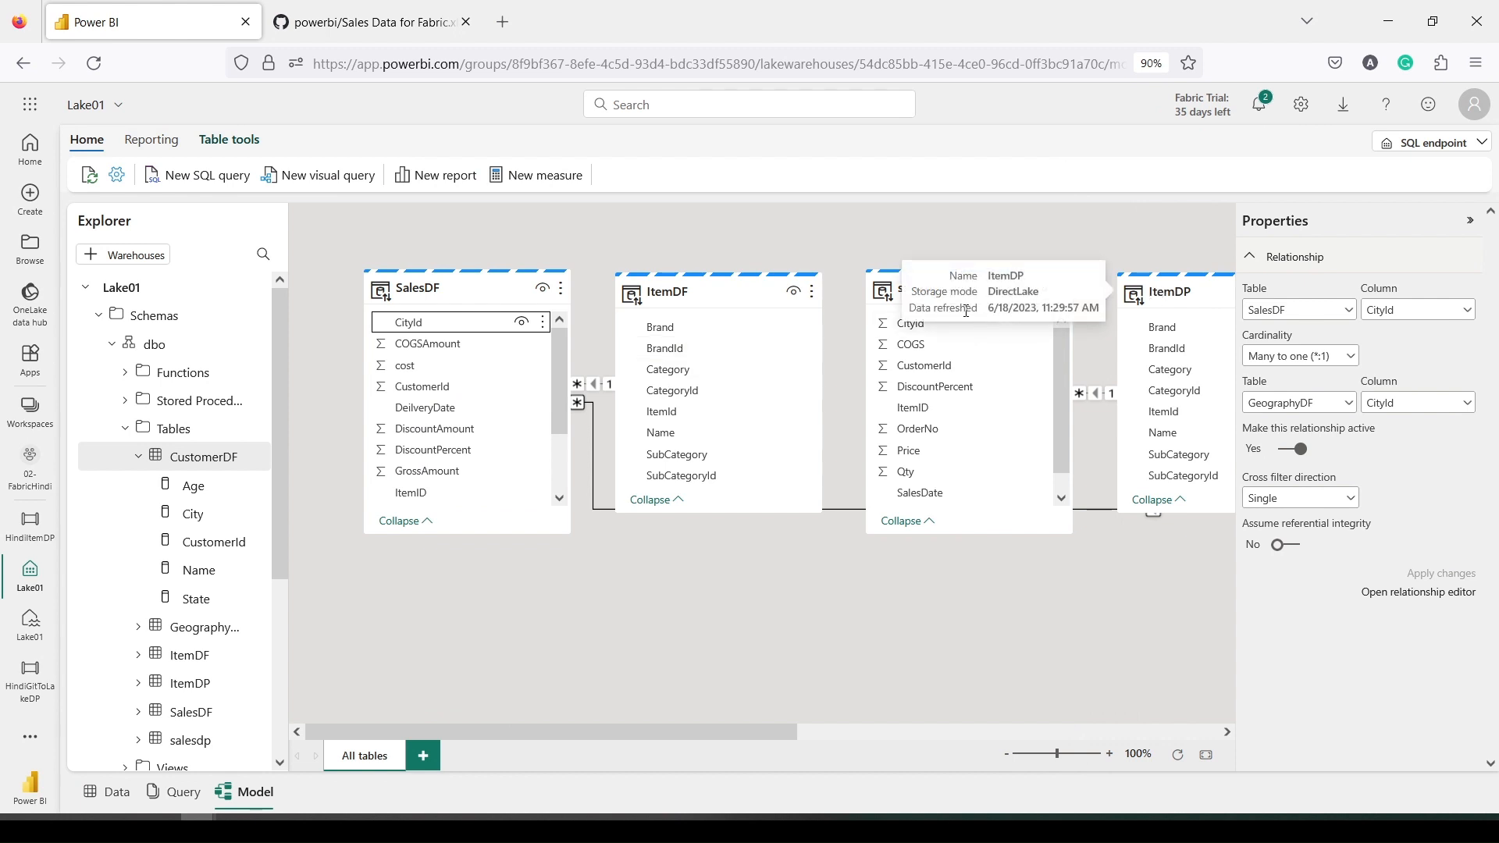
Rearrange the model diagram, moving salesdp and ItemDP lower, CustomerDF near SalesDF, and ItemDF farther to the right
{"action": "left_click_drag", "start_coordinate": [702, 300], "coordinate": [706, 264]}
{"action": "left_click_drag", "start_coordinate": [1035, 293], "coordinate": [1133, 622]}
{"action": "left_click_drag", "start_coordinate": [616, 735], "coordinate": [778, 736]}
{"action": "left_click_drag", "start_coordinate": [941, 289], "coordinate": [1091, 564]}
{"action": "left_click_drag", "start_coordinate": [804, 734], "coordinate": [952, 732]}
{"action": "left_click_drag", "start_coordinate": [941, 335], "coordinate": [271, 568]}
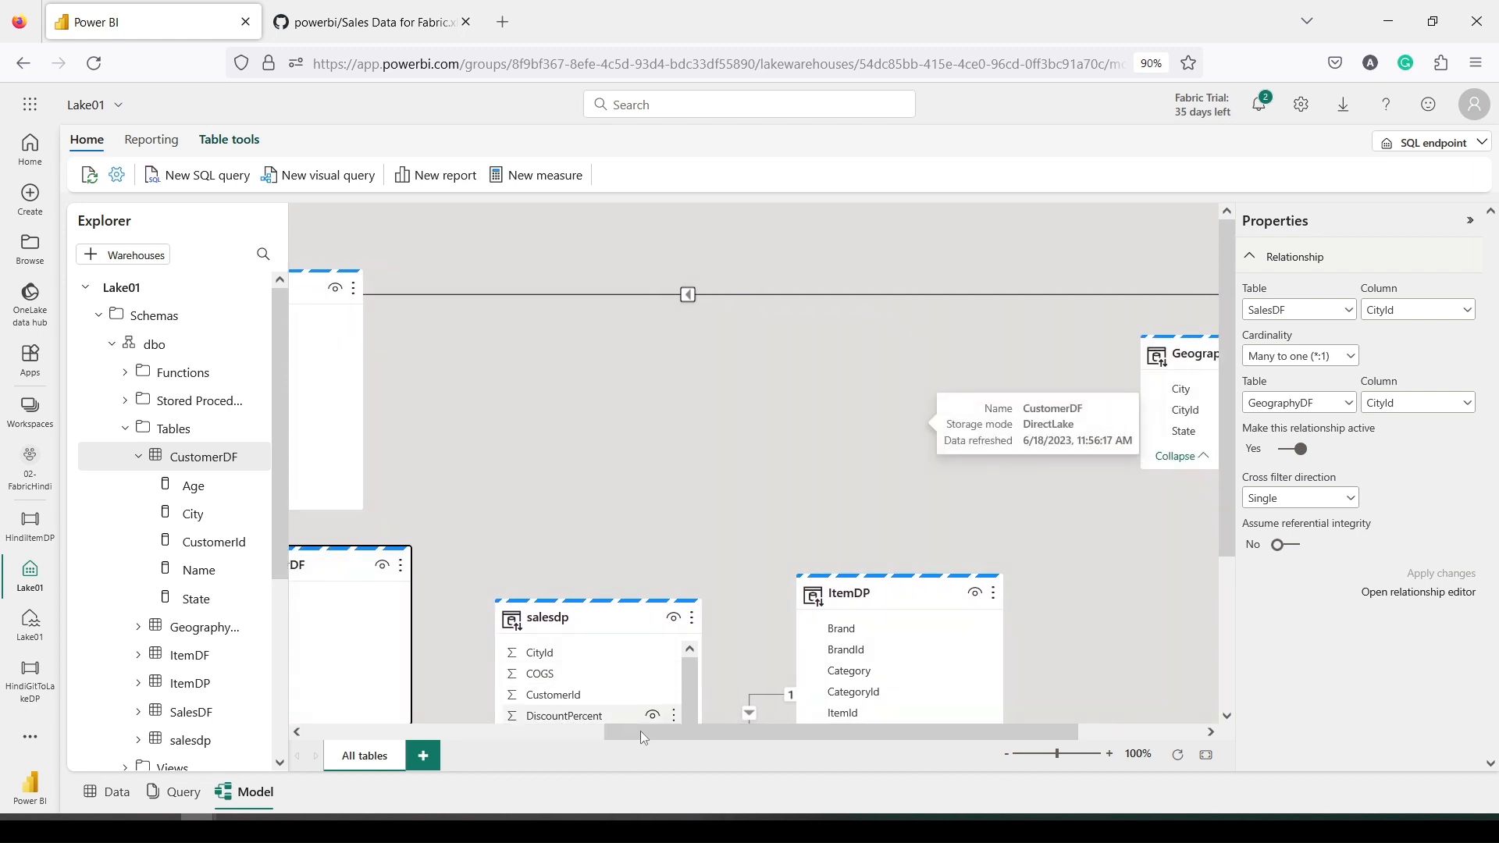
{"action": "left_click_drag", "start_coordinate": [611, 736], "coordinate": [313, 737]}
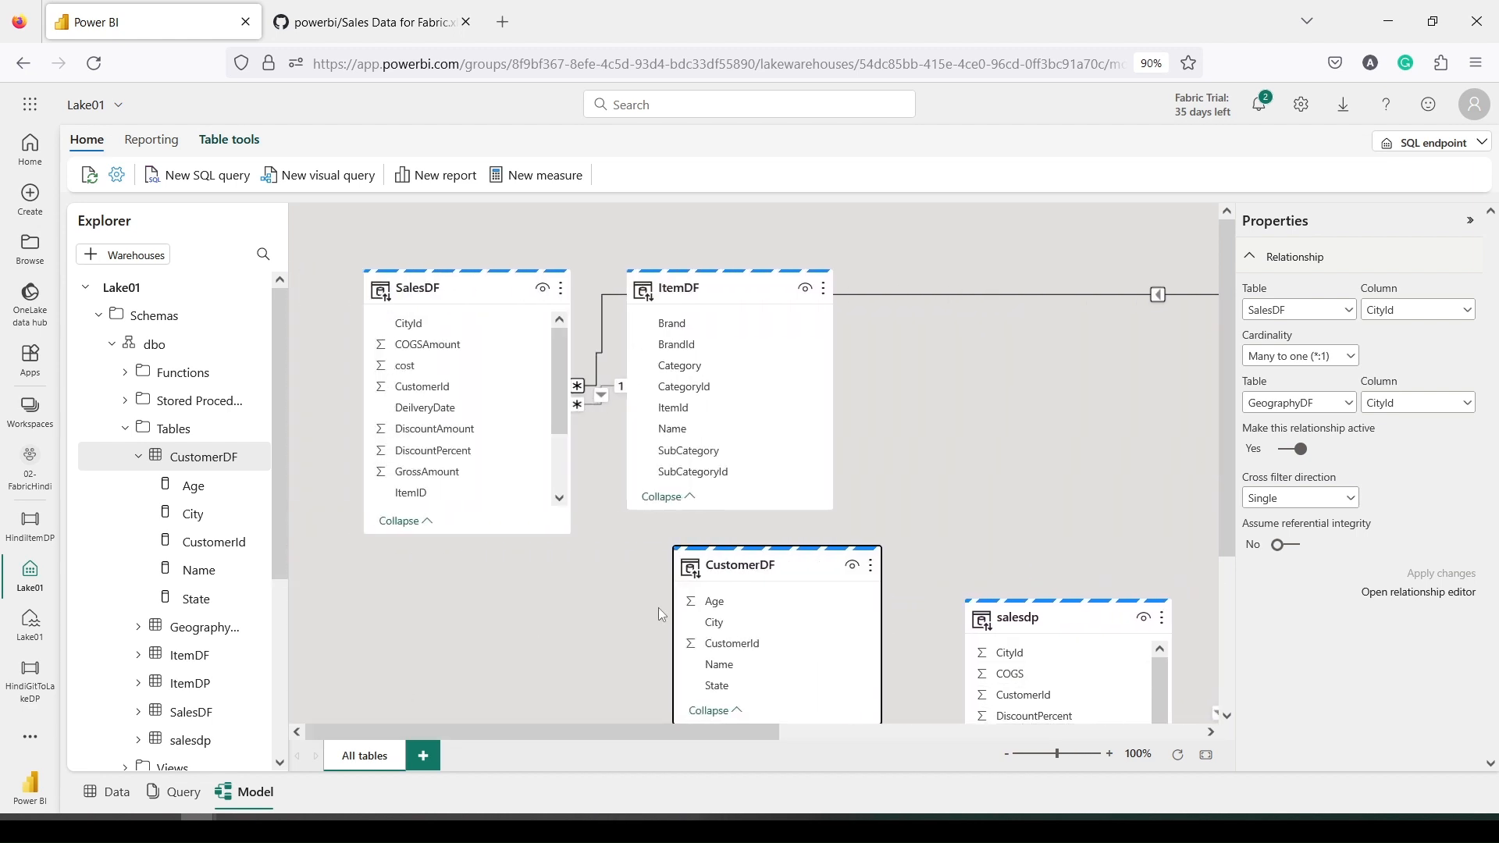
{"action": "left_click_drag", "start_coordinate": [744, 556], "coordinate": [698, 426]}
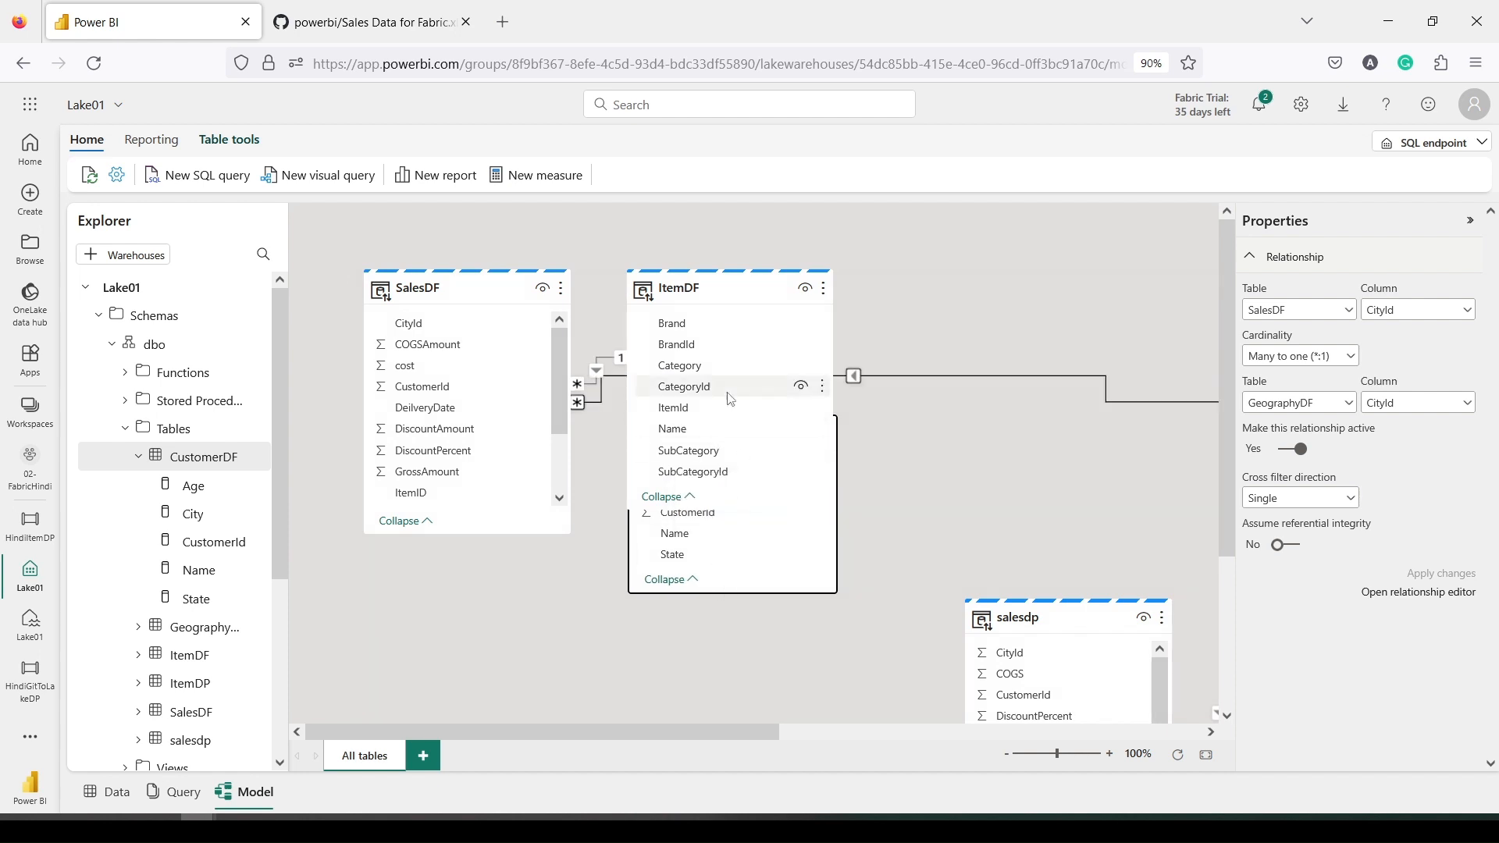
{"action": "left_click_drag", "start_coordinate": [726, 282], "coordinate": [991, 282]}
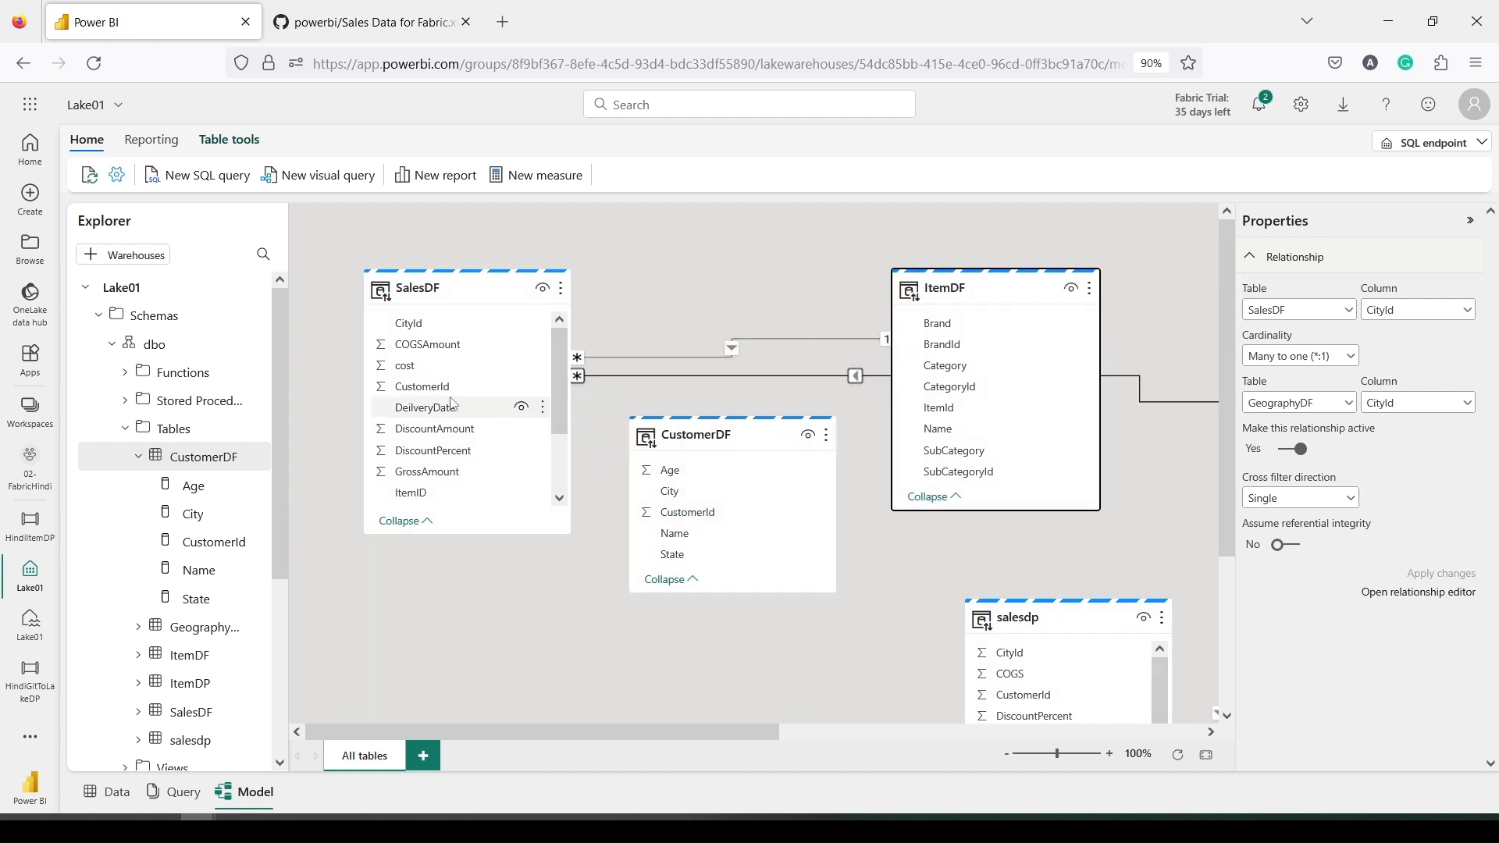
Create an active many-to-one, single-direction relationship from SalesDF to CustomerDF on CustomerId
{"action": "left_click_drag", "start_coordinate": [453, 390], "coordinate": [687, 514]}
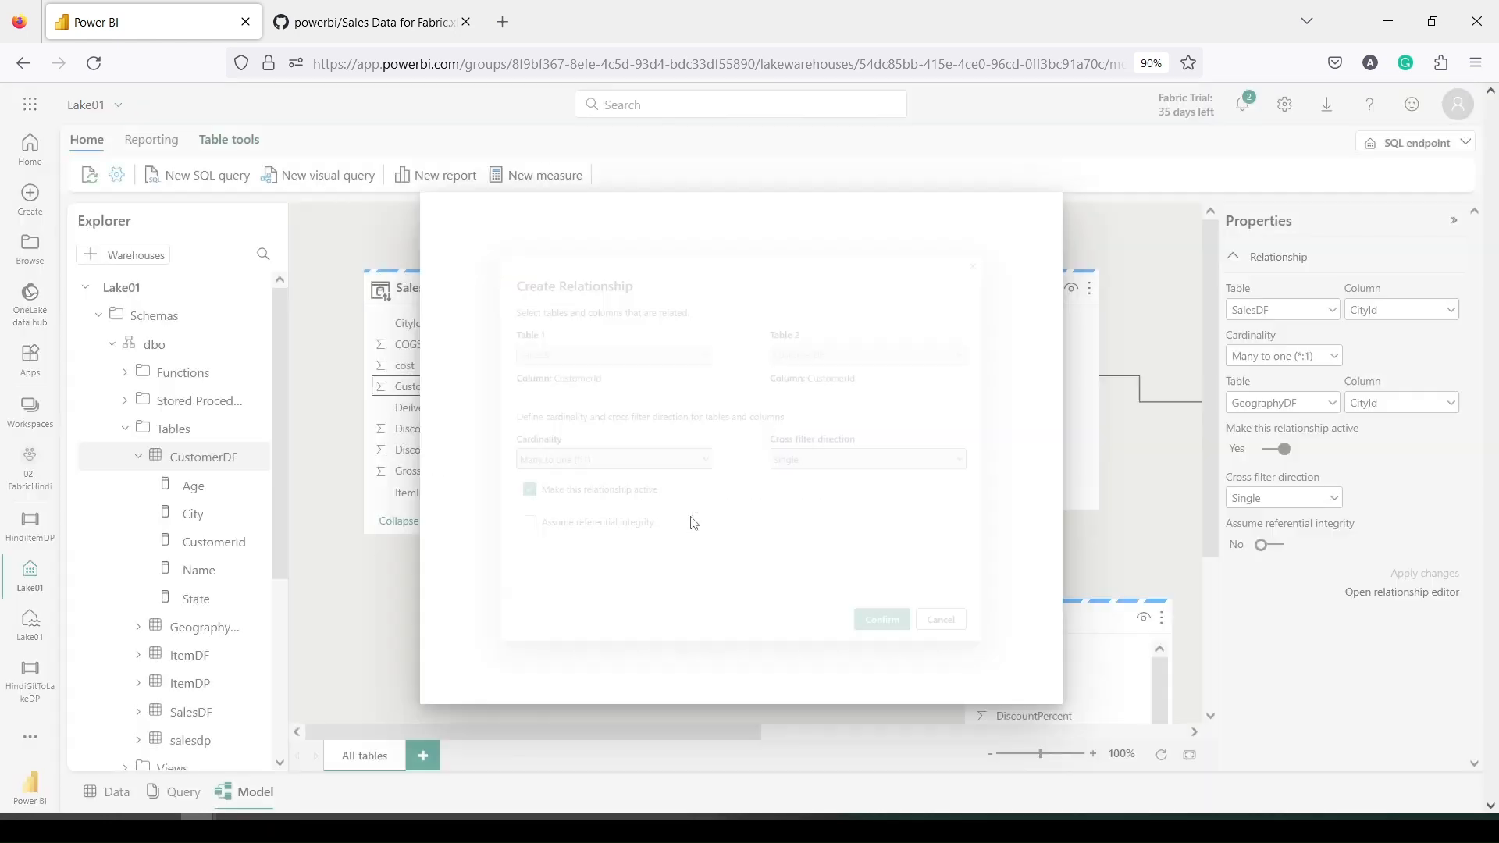
{"action": "left_click", "coordinate": [950, 686]}
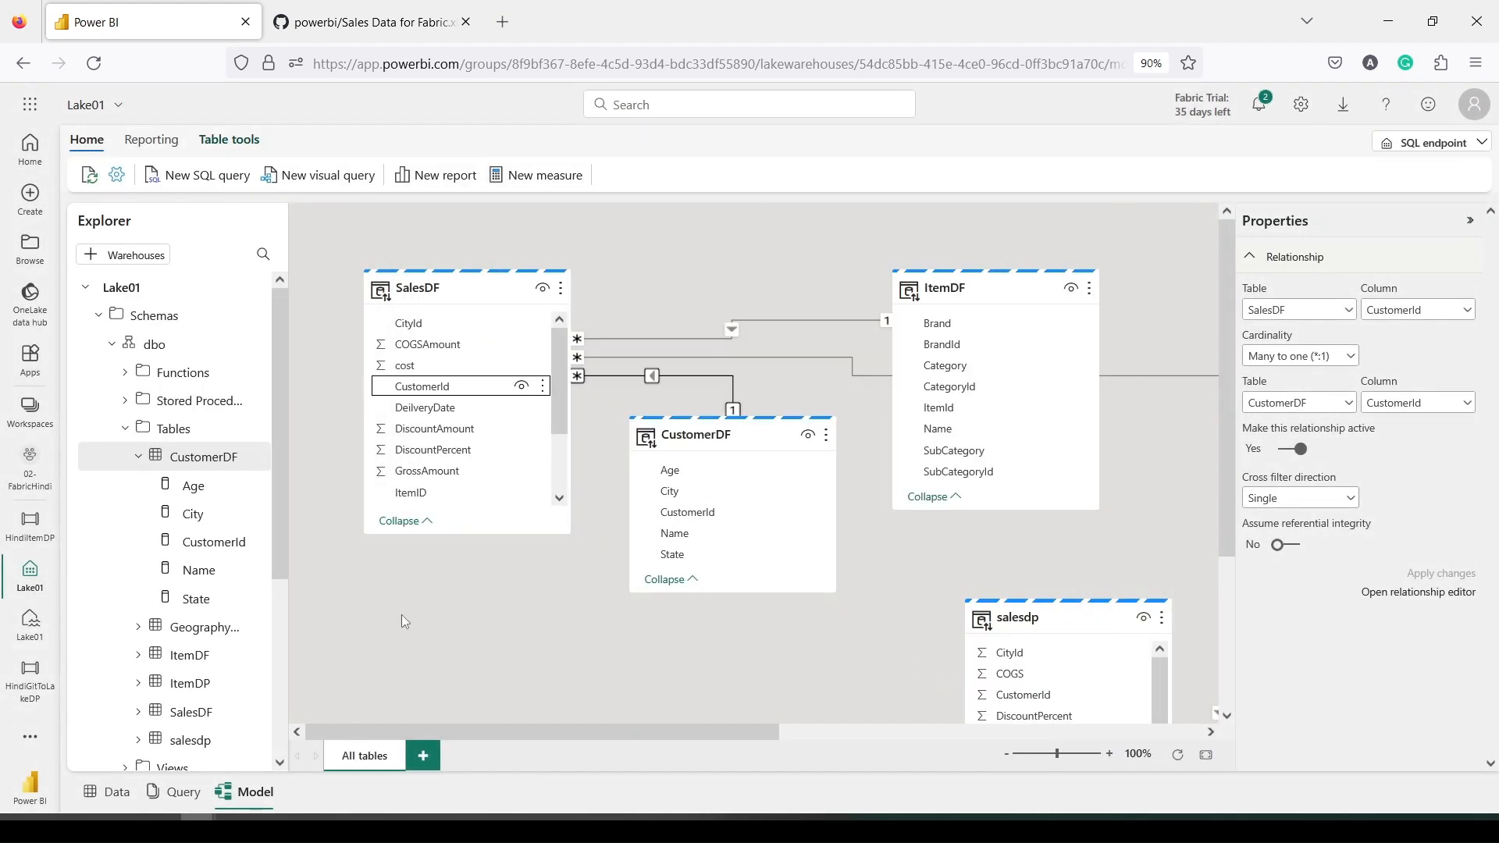
Open a blank SQL query, then generate a query selecting the top 100 rows of SalesDF and review its results
{"action": "left_click", "coordinate": [192, 176]}
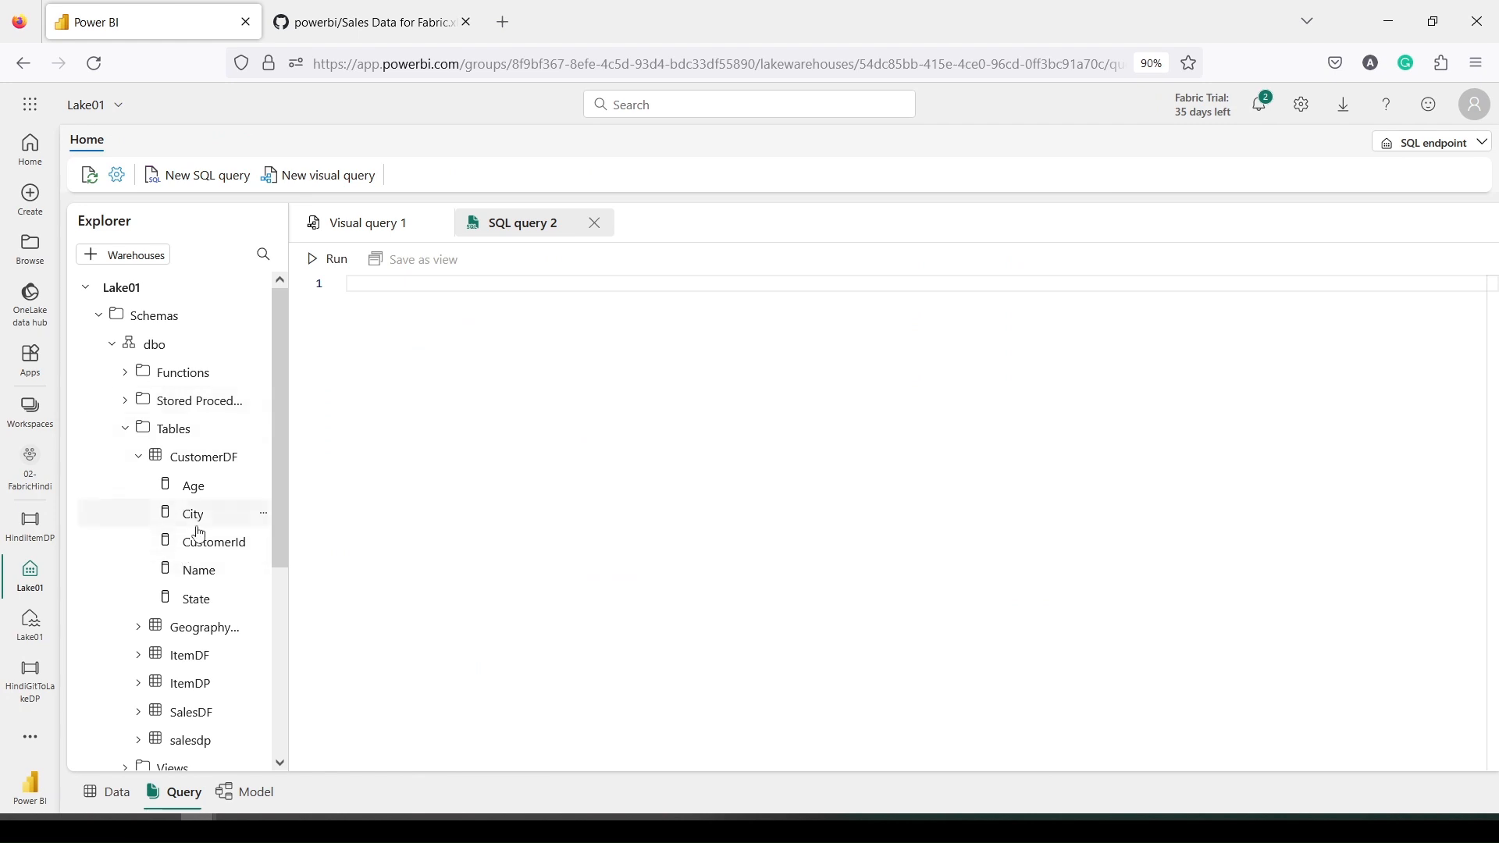
{"action": "left_click", "coordinate": [153, 464]}
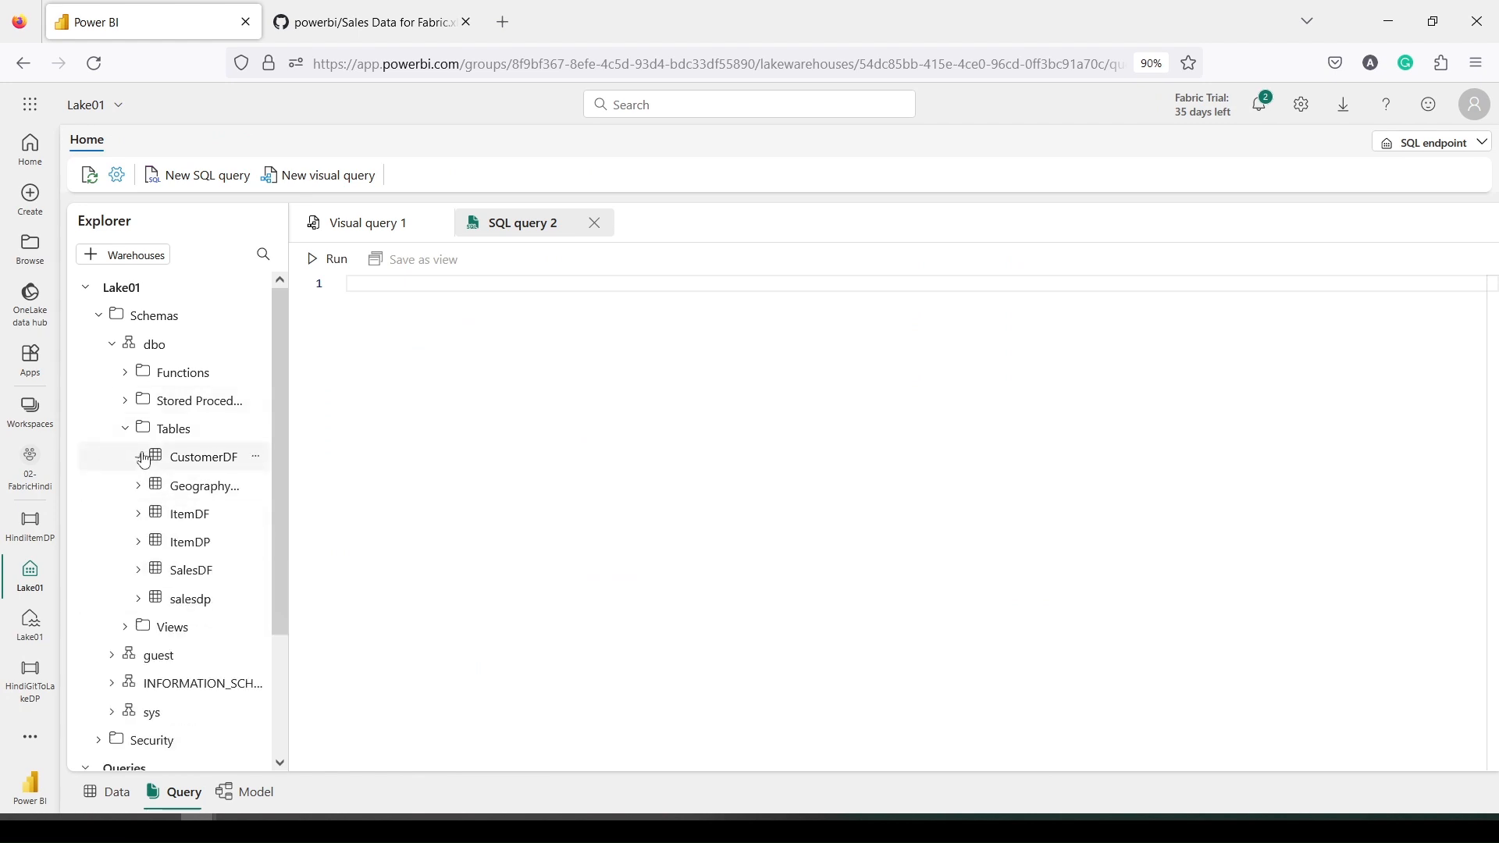
{"action": "right_click", "coordinate": [194, 584]}
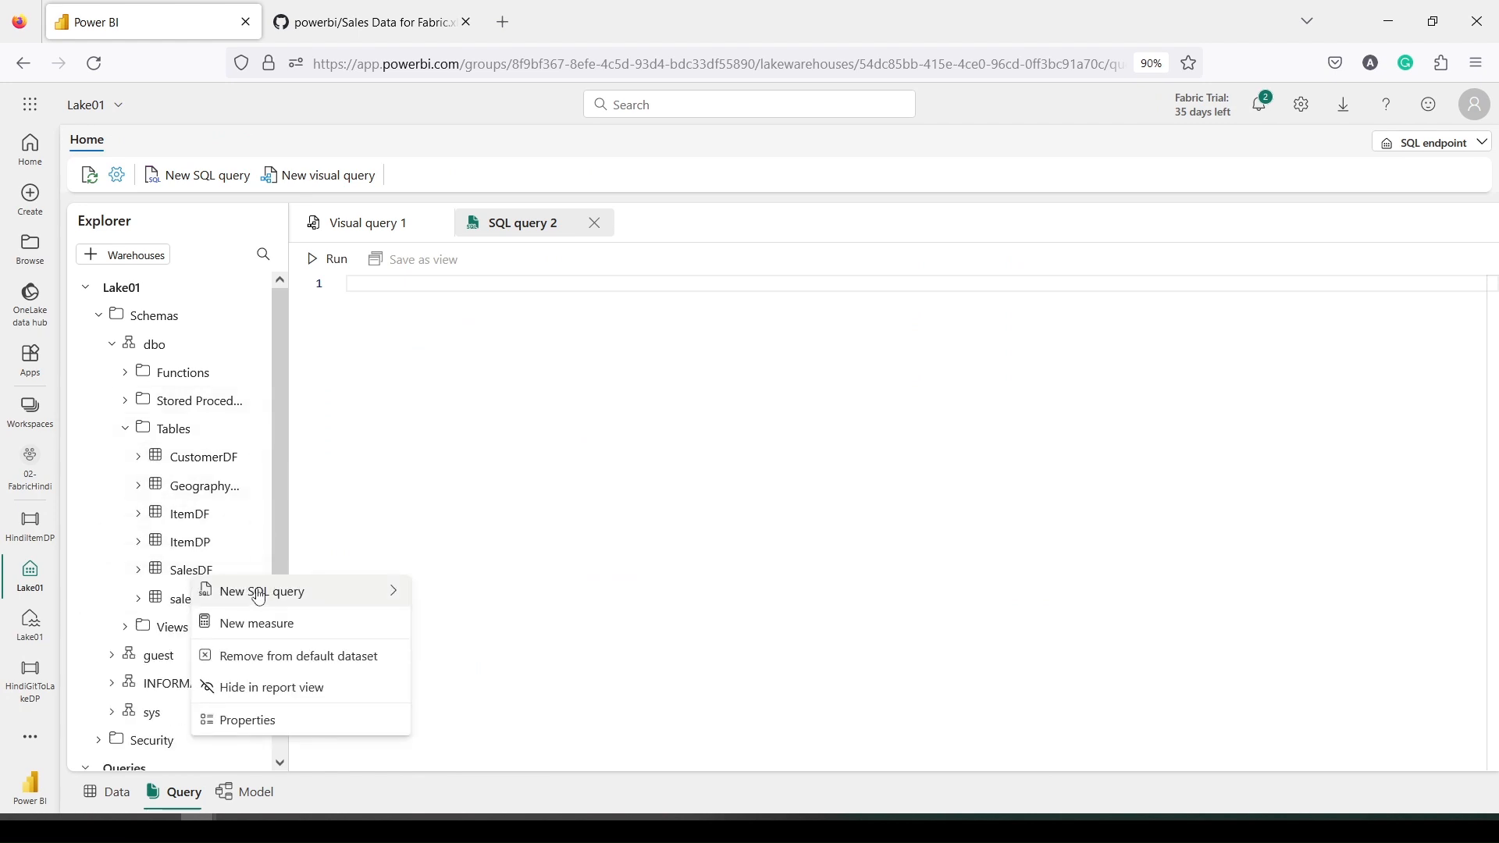
{"action": "mouse_move", "coordinate": [390, 593]}
{"action": "left_click", "coordinate": [474, 593]}
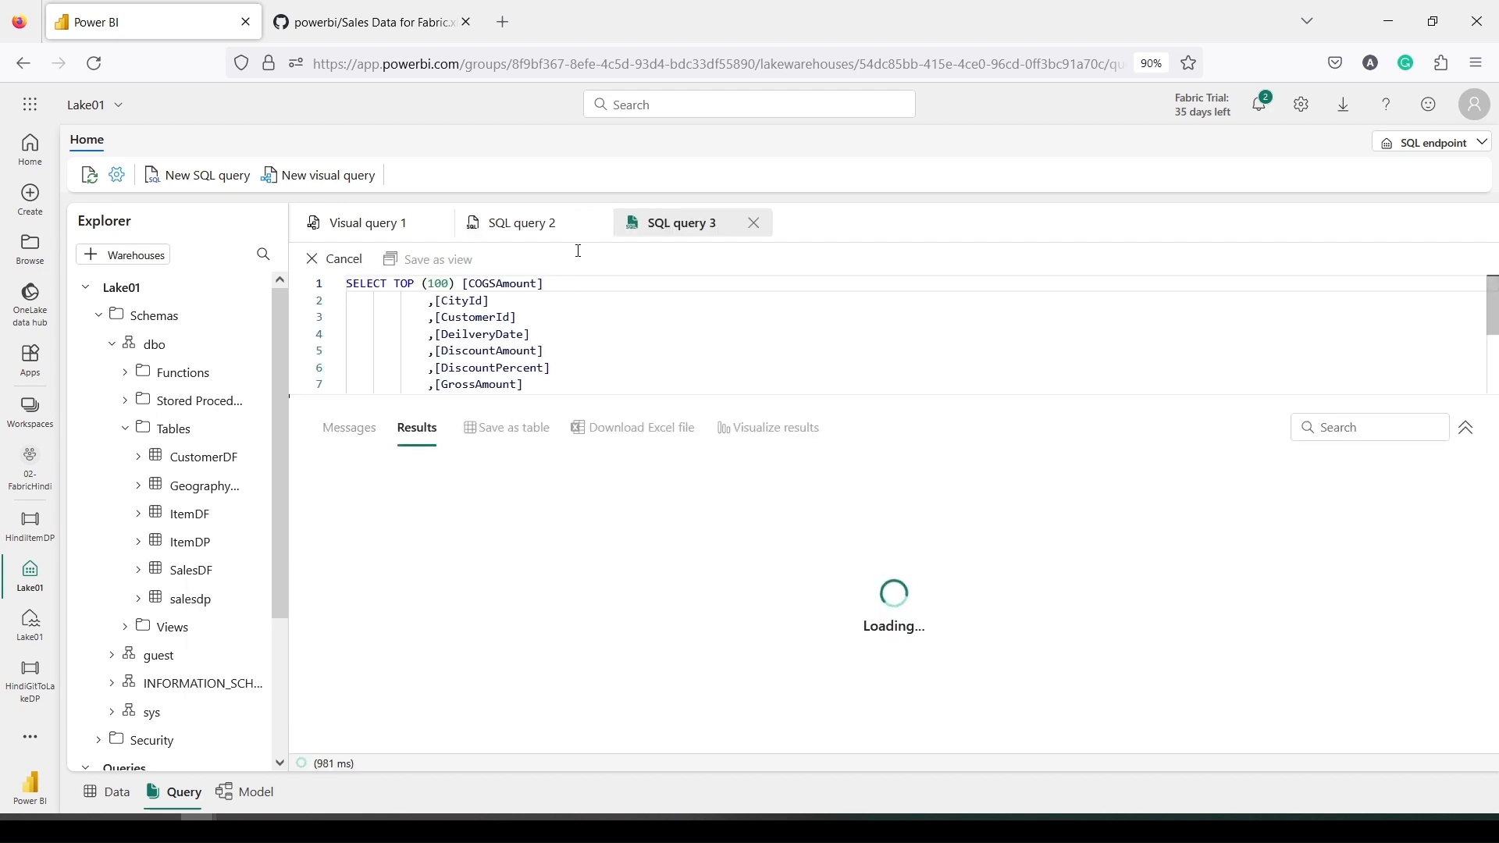
{"action": "scroll", "coordinate": [562, 324], "scroll_direction": "down", "scroll_amount": 1}
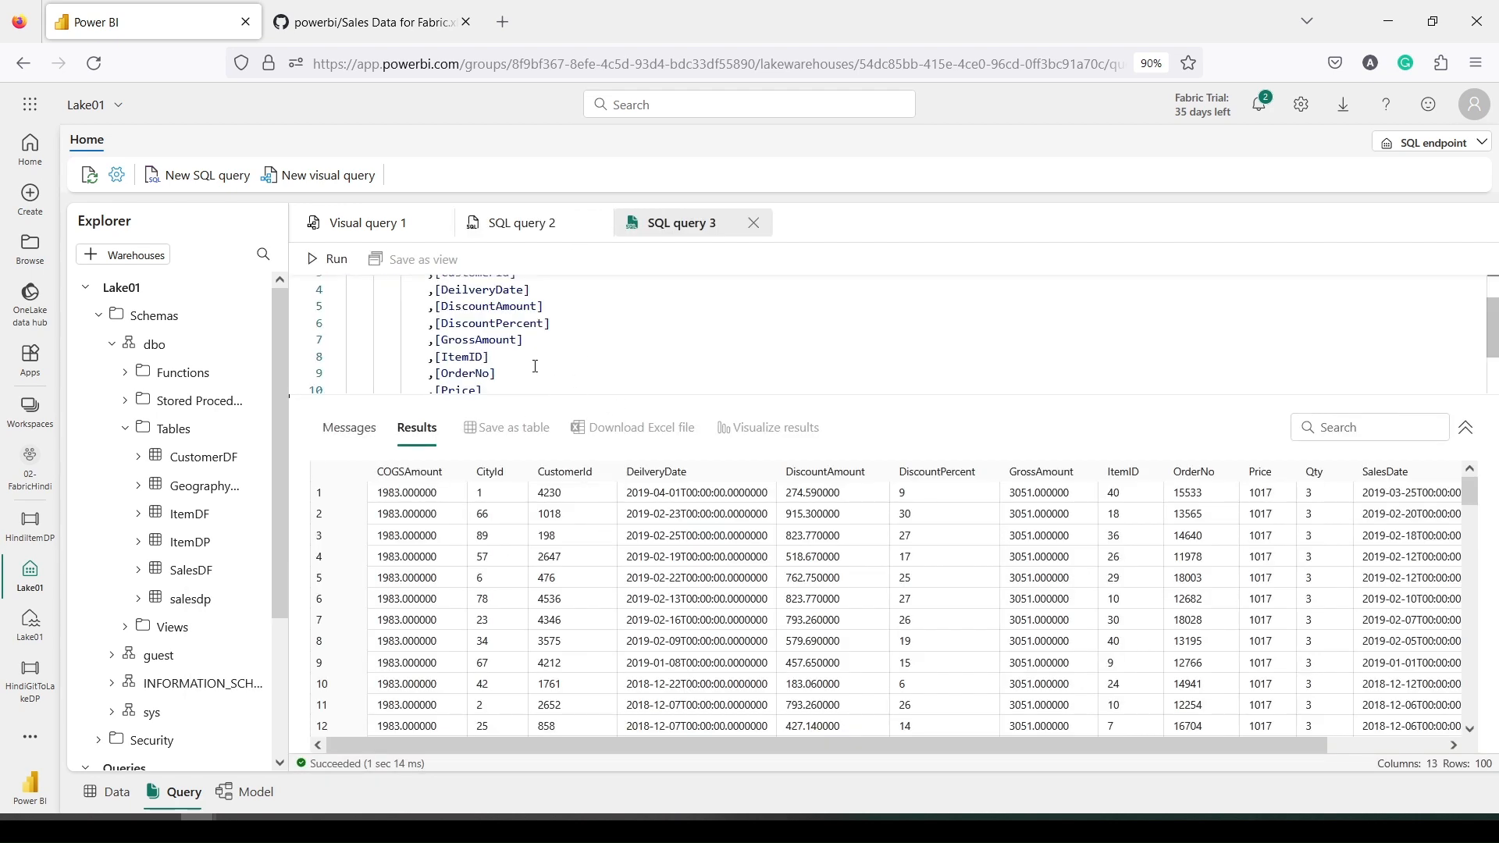
Show the CustomerDF data preview, launch a new report in a separate tab and return to the lakehouse
{"action": "left_click", "coordinate": [110, 802]}
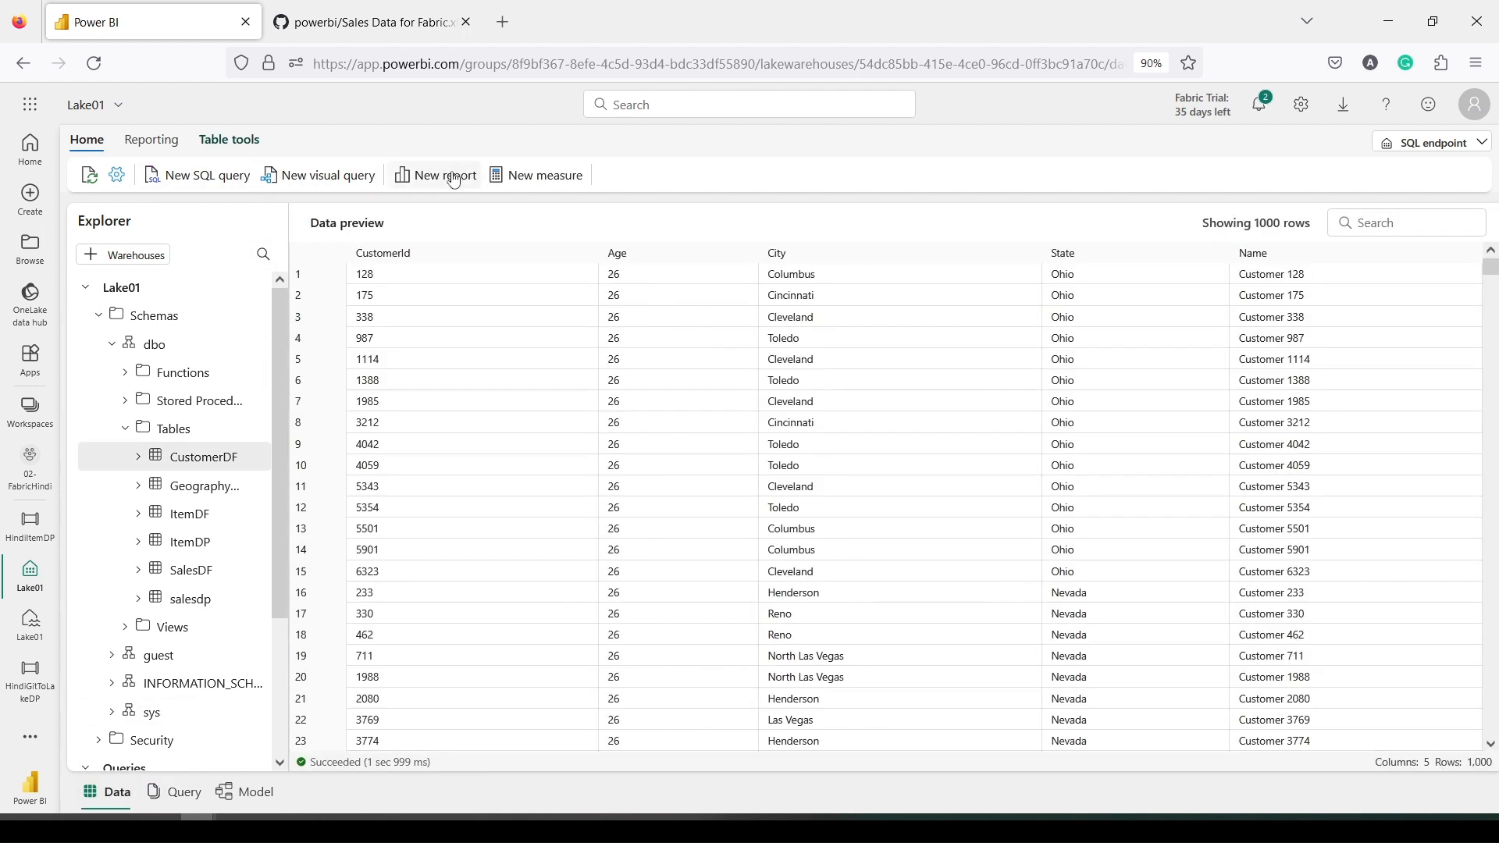
{"action": "left_click", "coordinate": [453, 179]}
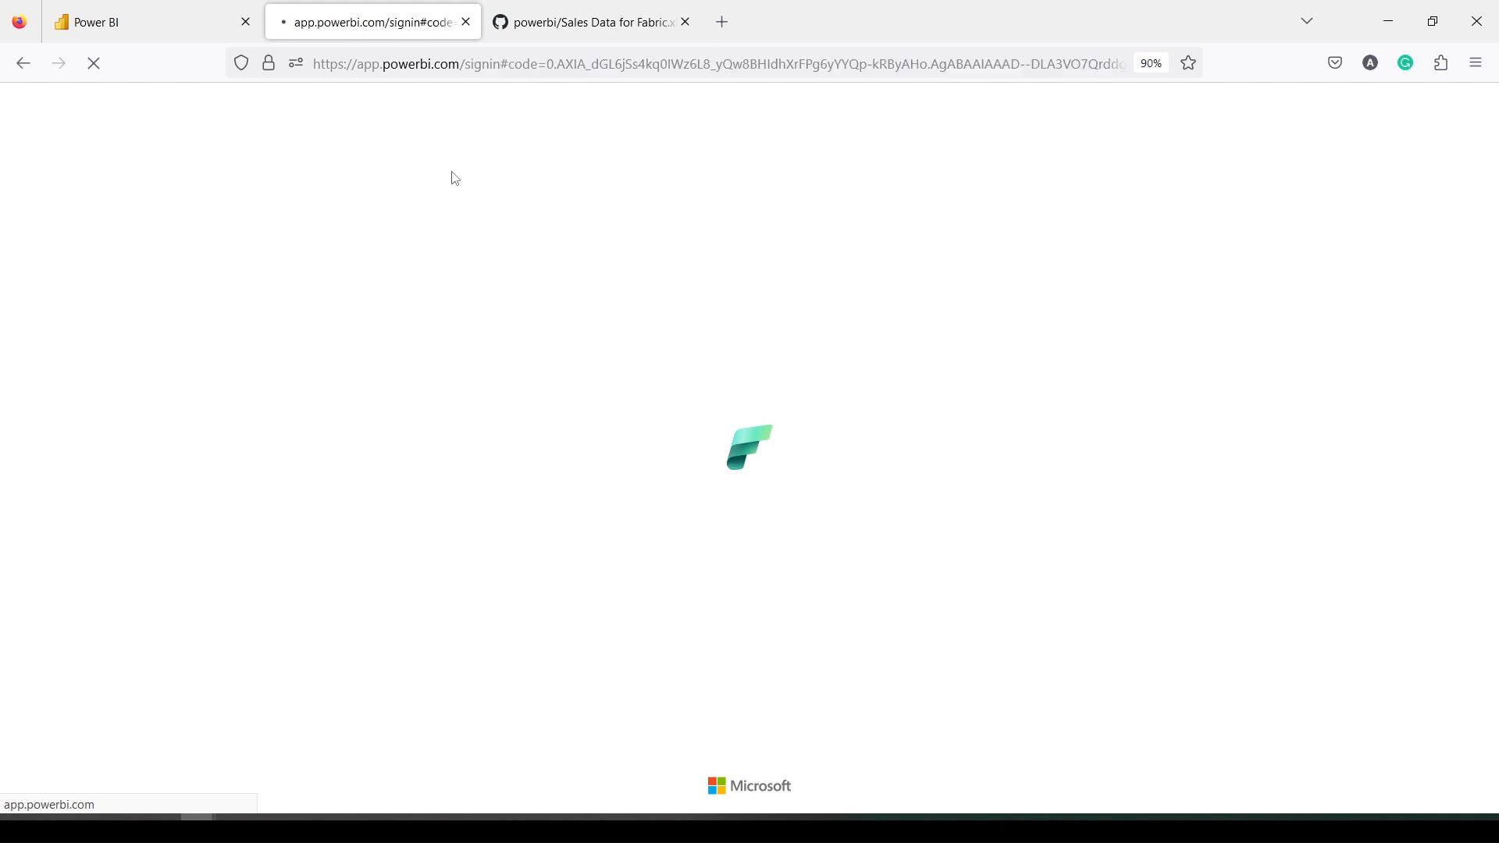
{"action": "left_click", "coordinate": [149, 22]}
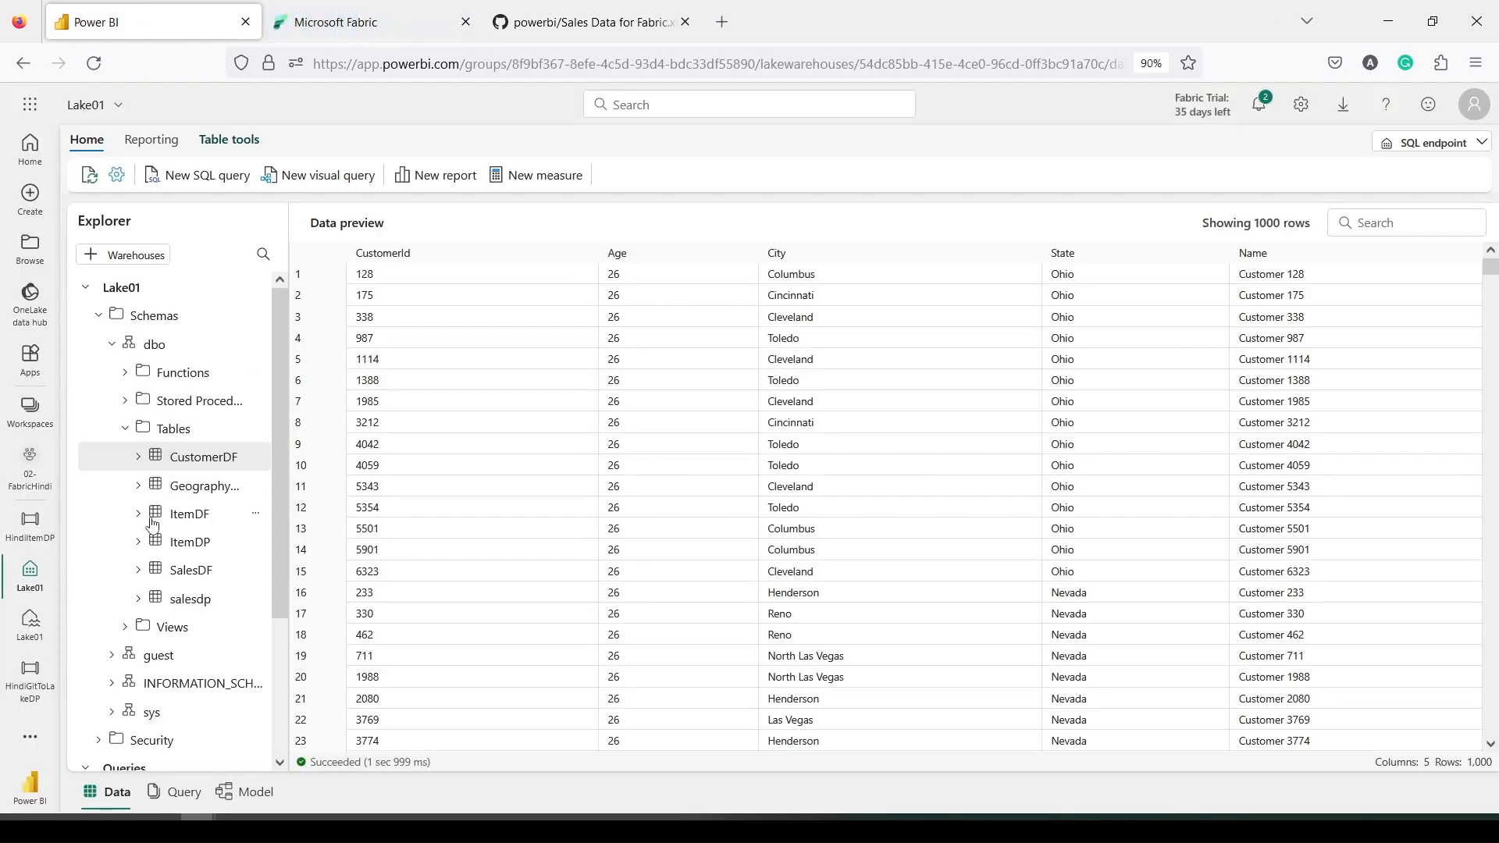
From the data model, try to create a SalesDF measure named Net that sums GrossAmount
{"action": "left_click", "coordinate": [253, 796]}
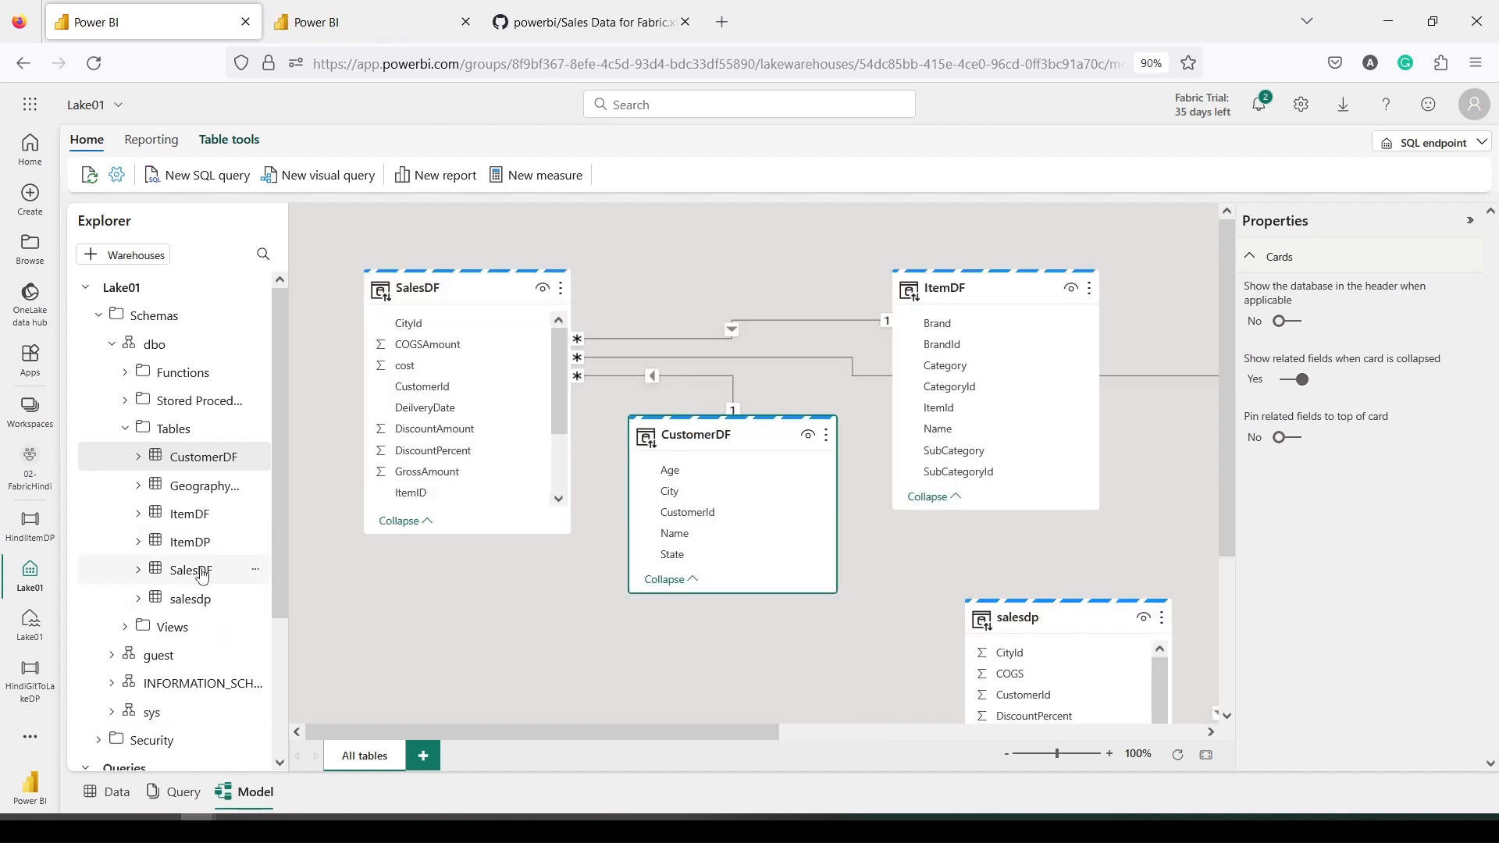
{"action": "left_click", "coordinate": [202, 576]}
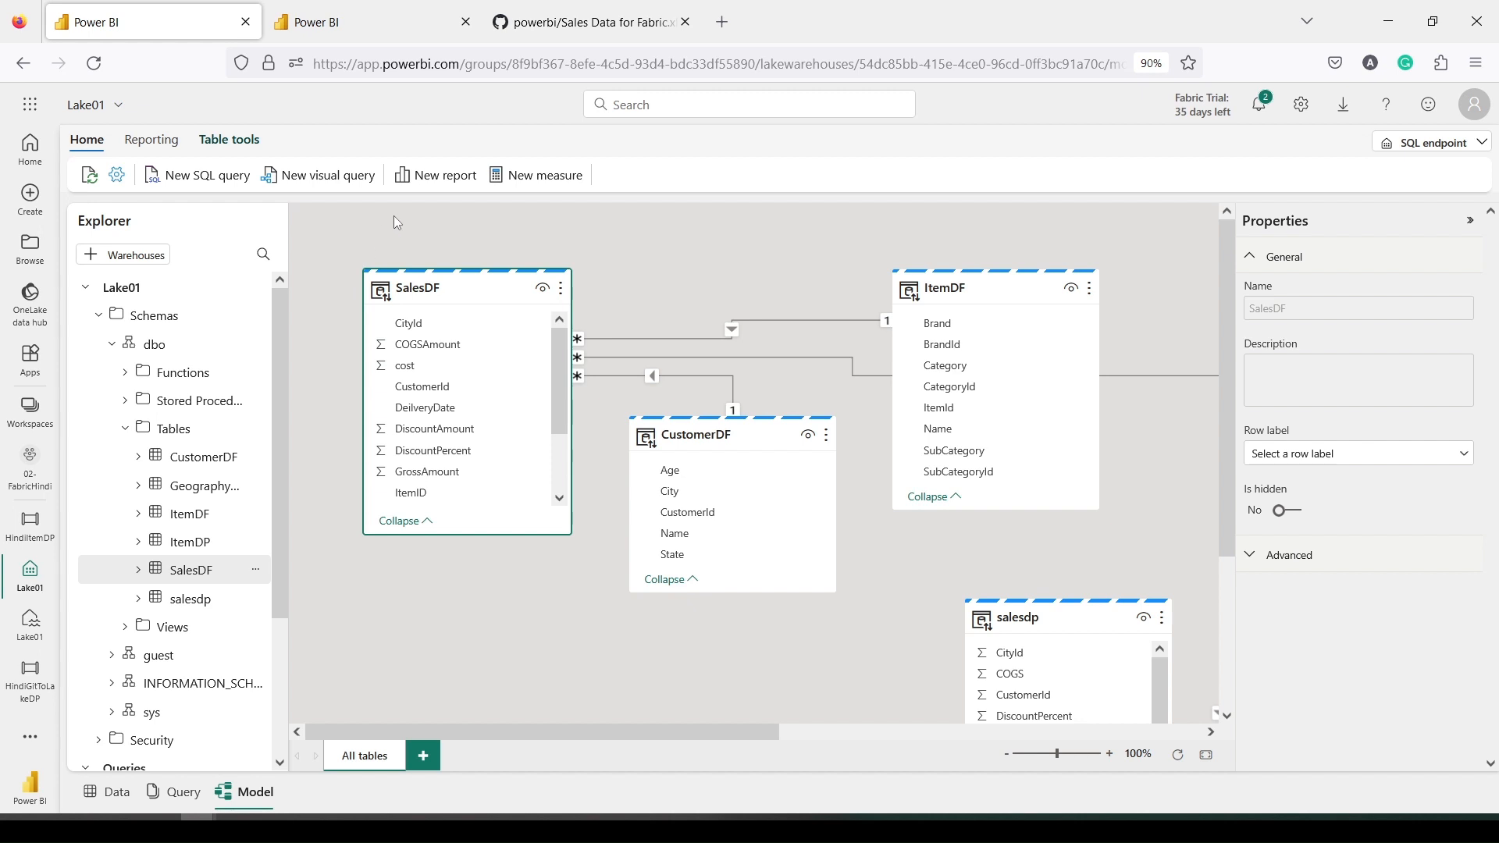
{"action": "left_click", "coordinate": [521, 175]}
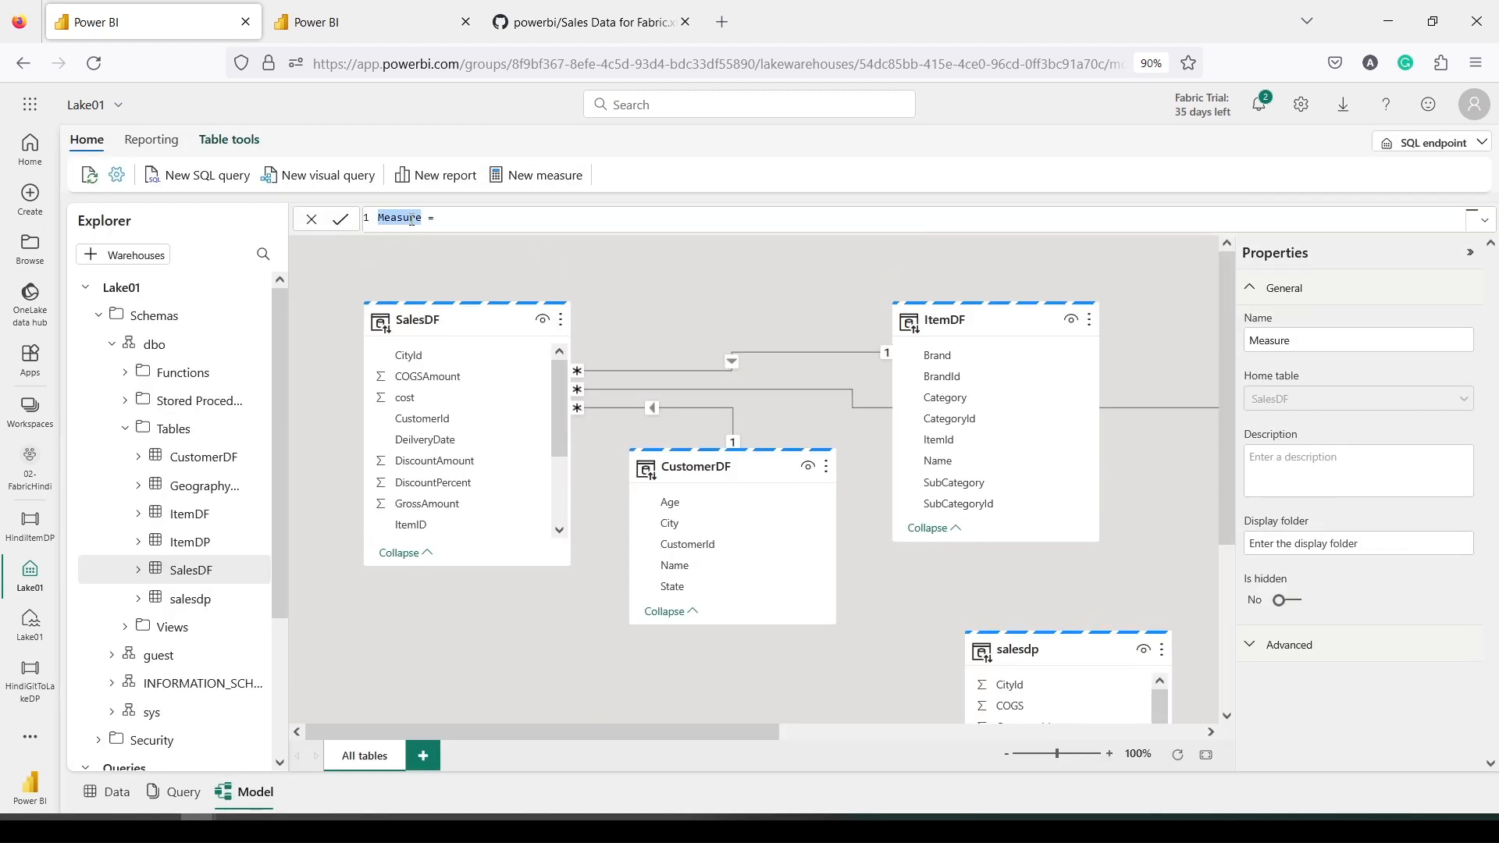
{"action": "type", "text": "Net = Sum(Gr"}
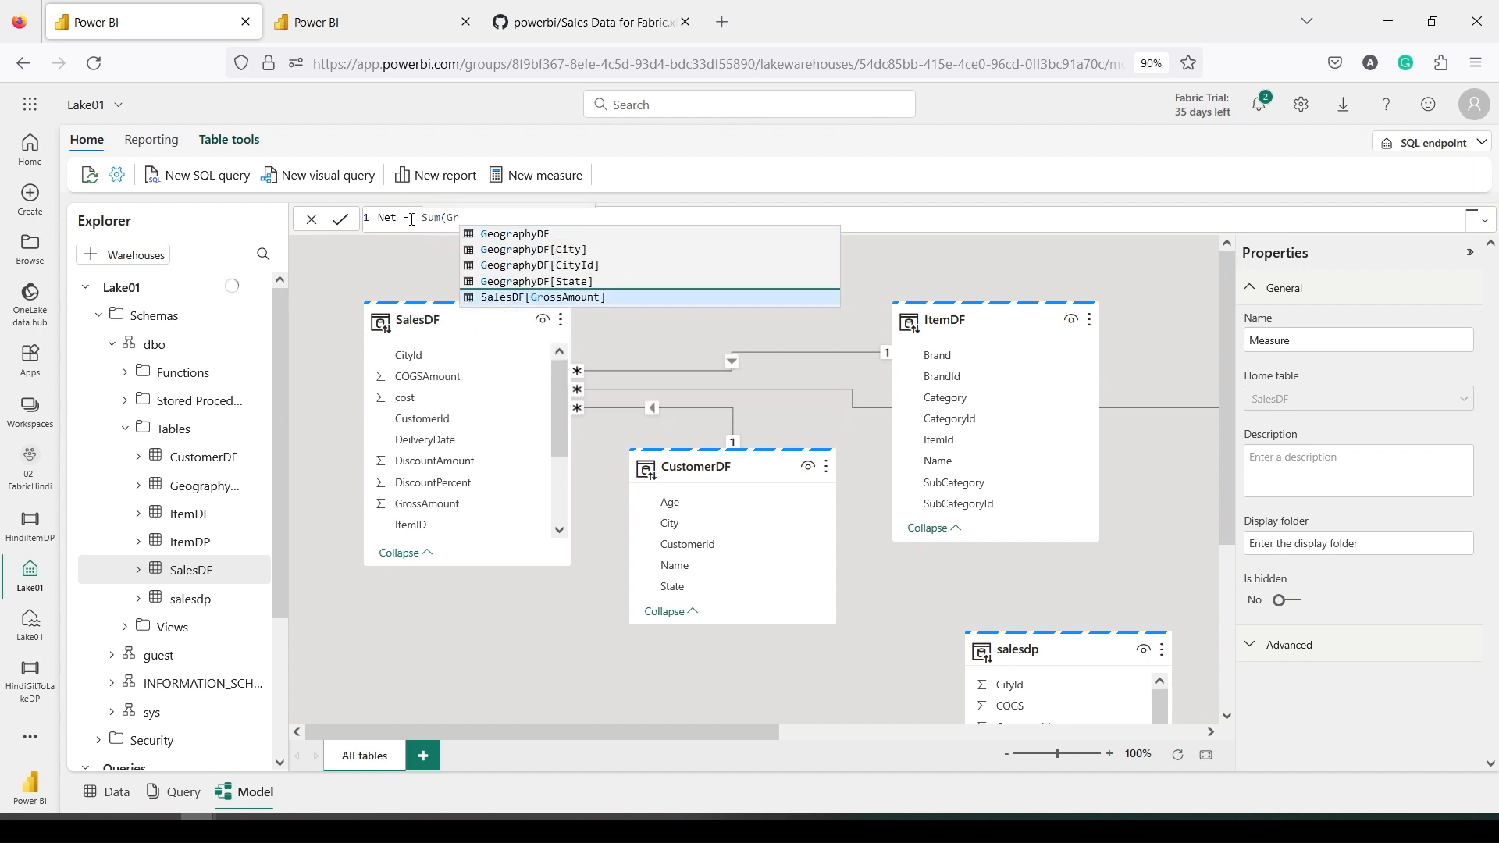
{"action": "key", "text": "Tab"}
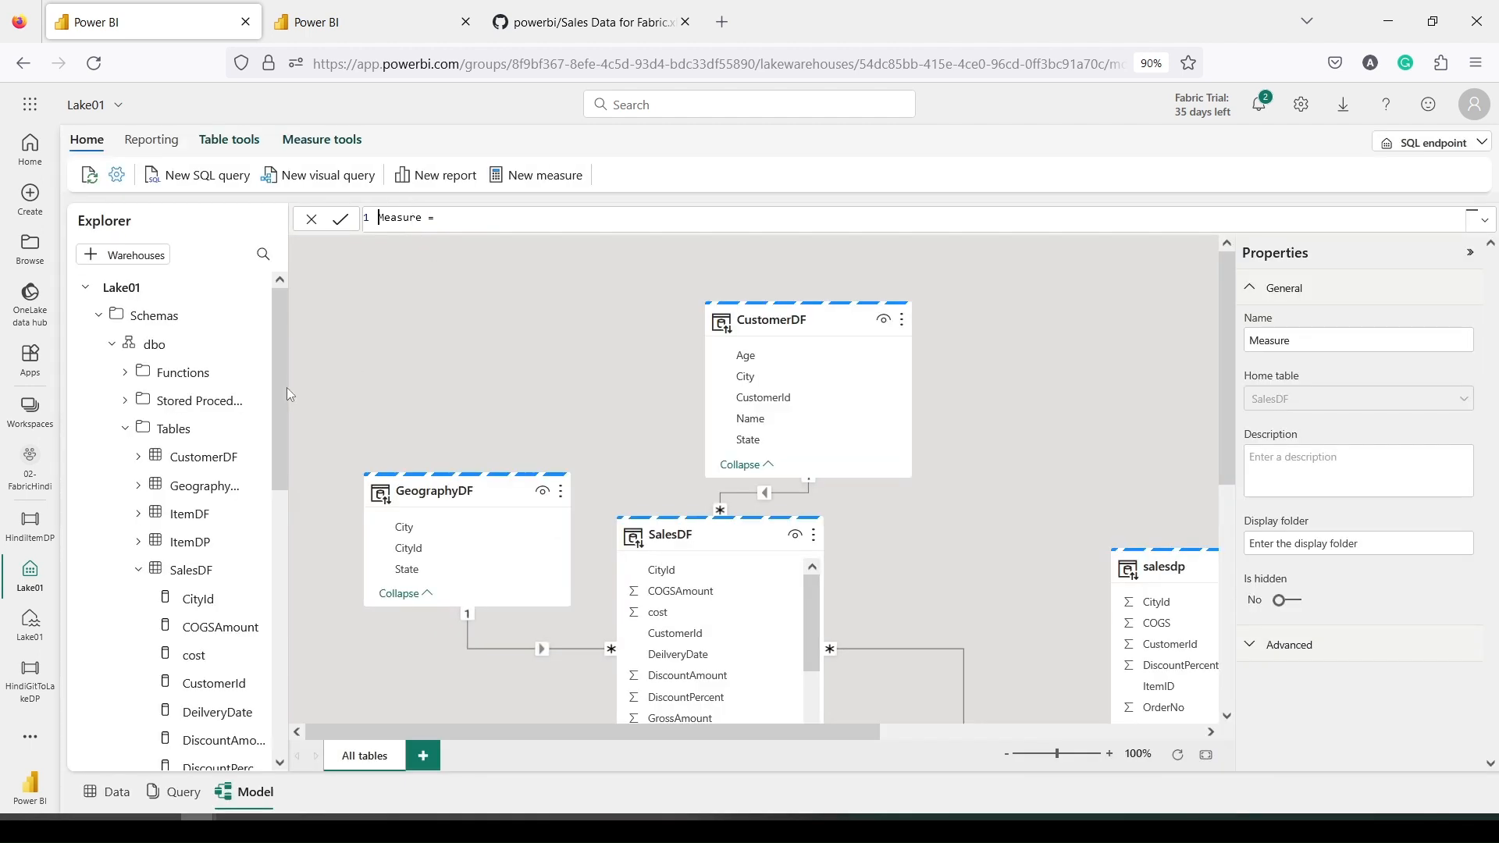
Delete the unfinished measure from the SalesDF table
{"action": "scroll", "coordinate": [202, 531], "scroll_direction": "down", "scroll_amount": 5}
{"action": "left_click", "coordinate": [207, 507]}
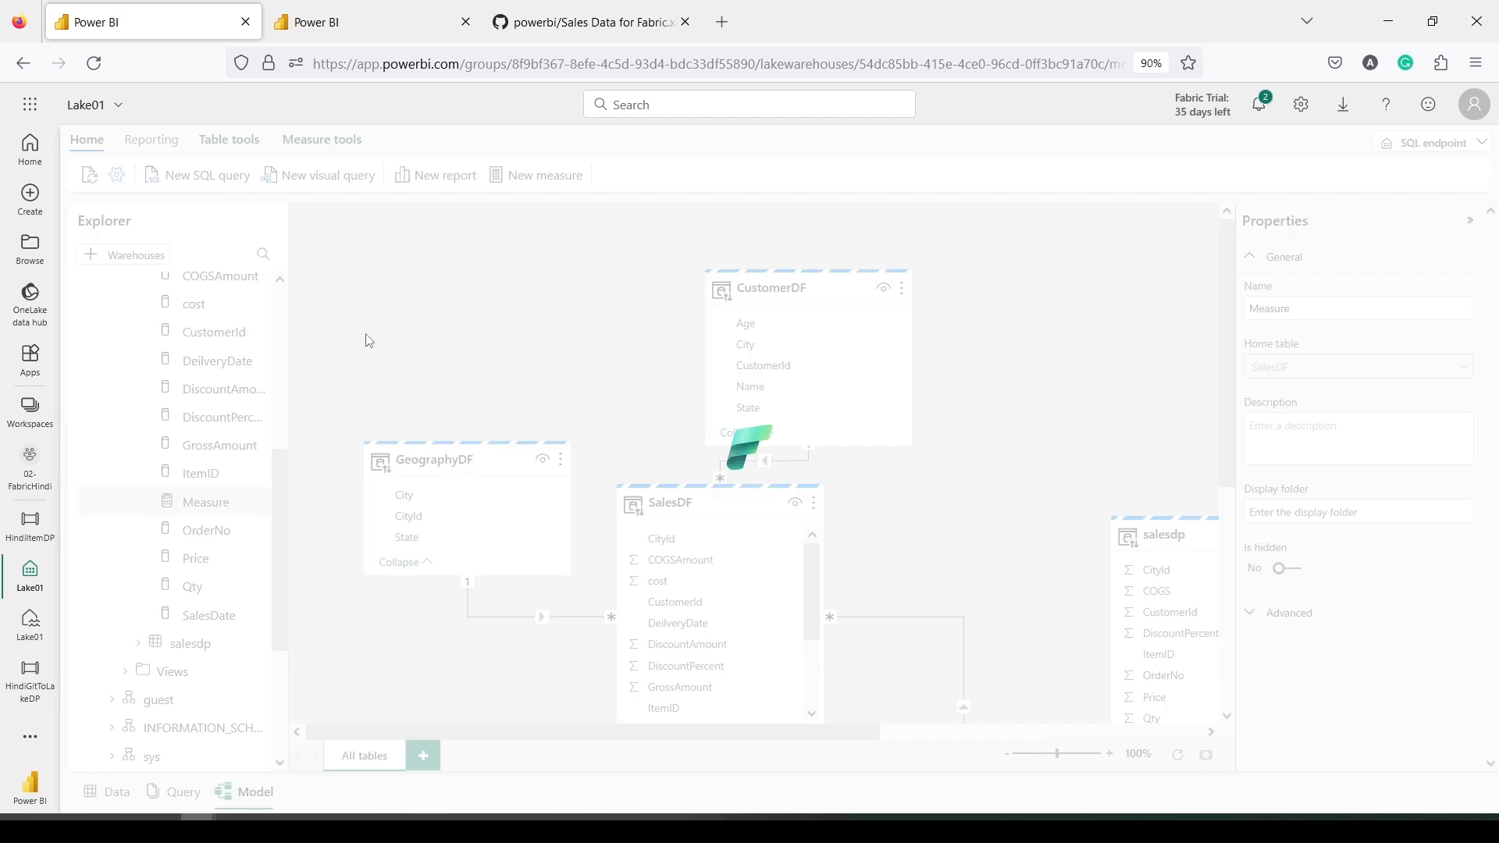
{"action": "left_click", "coordinate": [207, 502]}
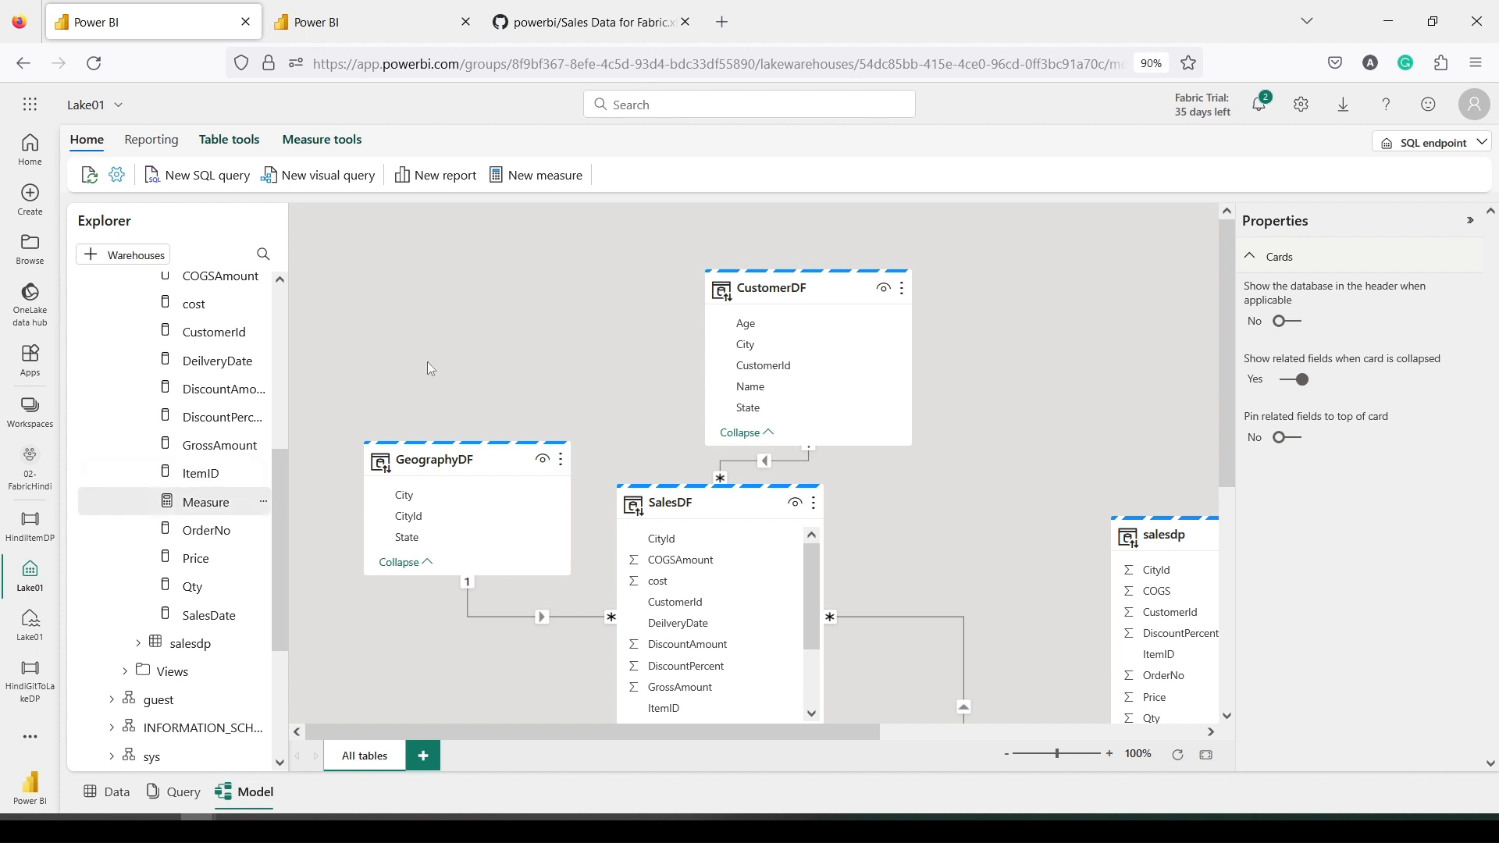
{"action": "left_click", "coordinate": [209, 474]}
{"action": "left_click", "coordinate": [204, 504]}
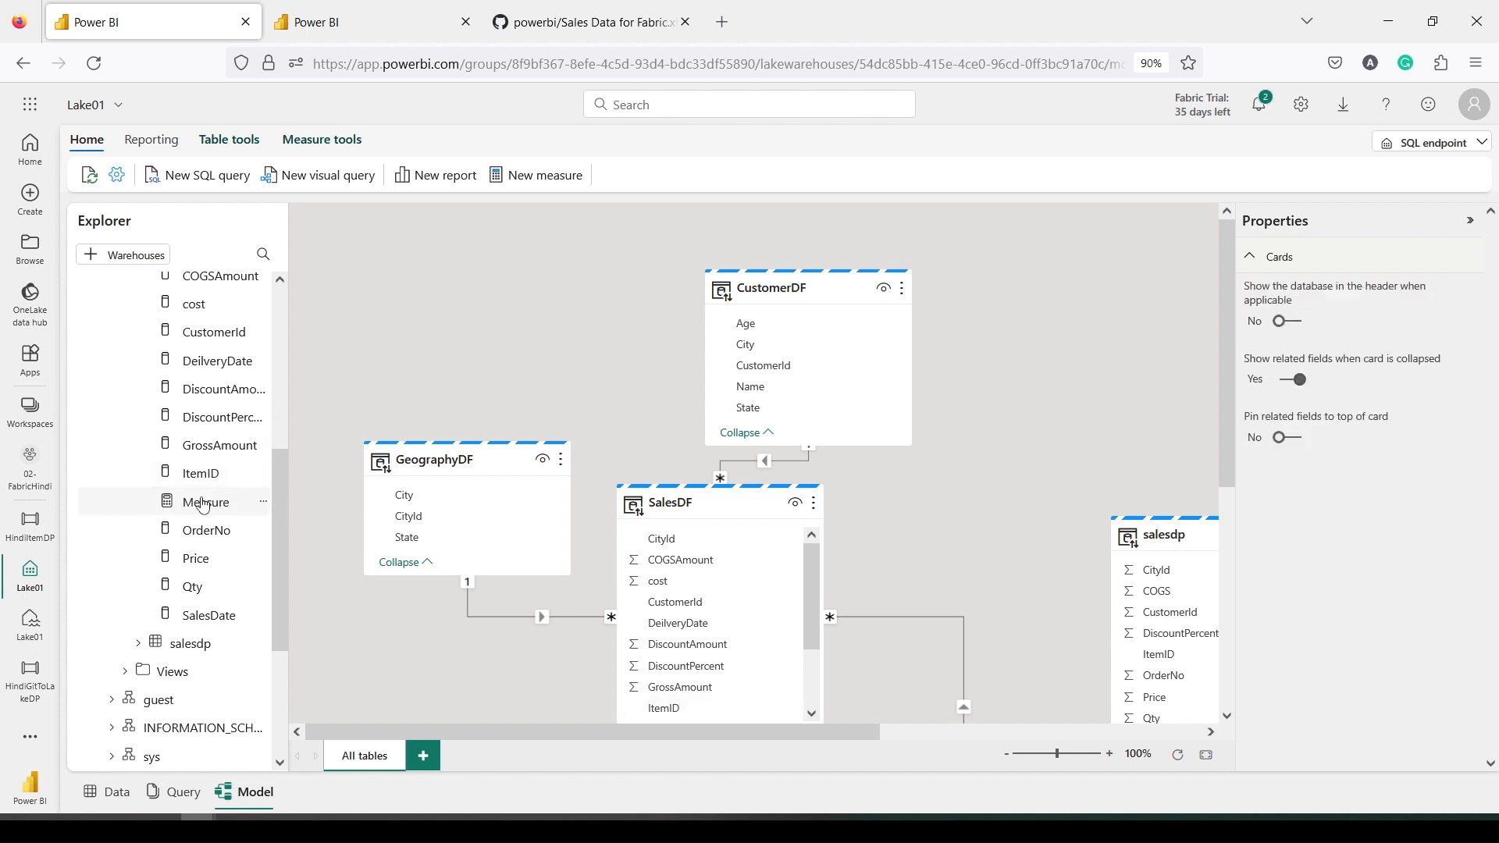
{"action": "key", "text": "Delete"}
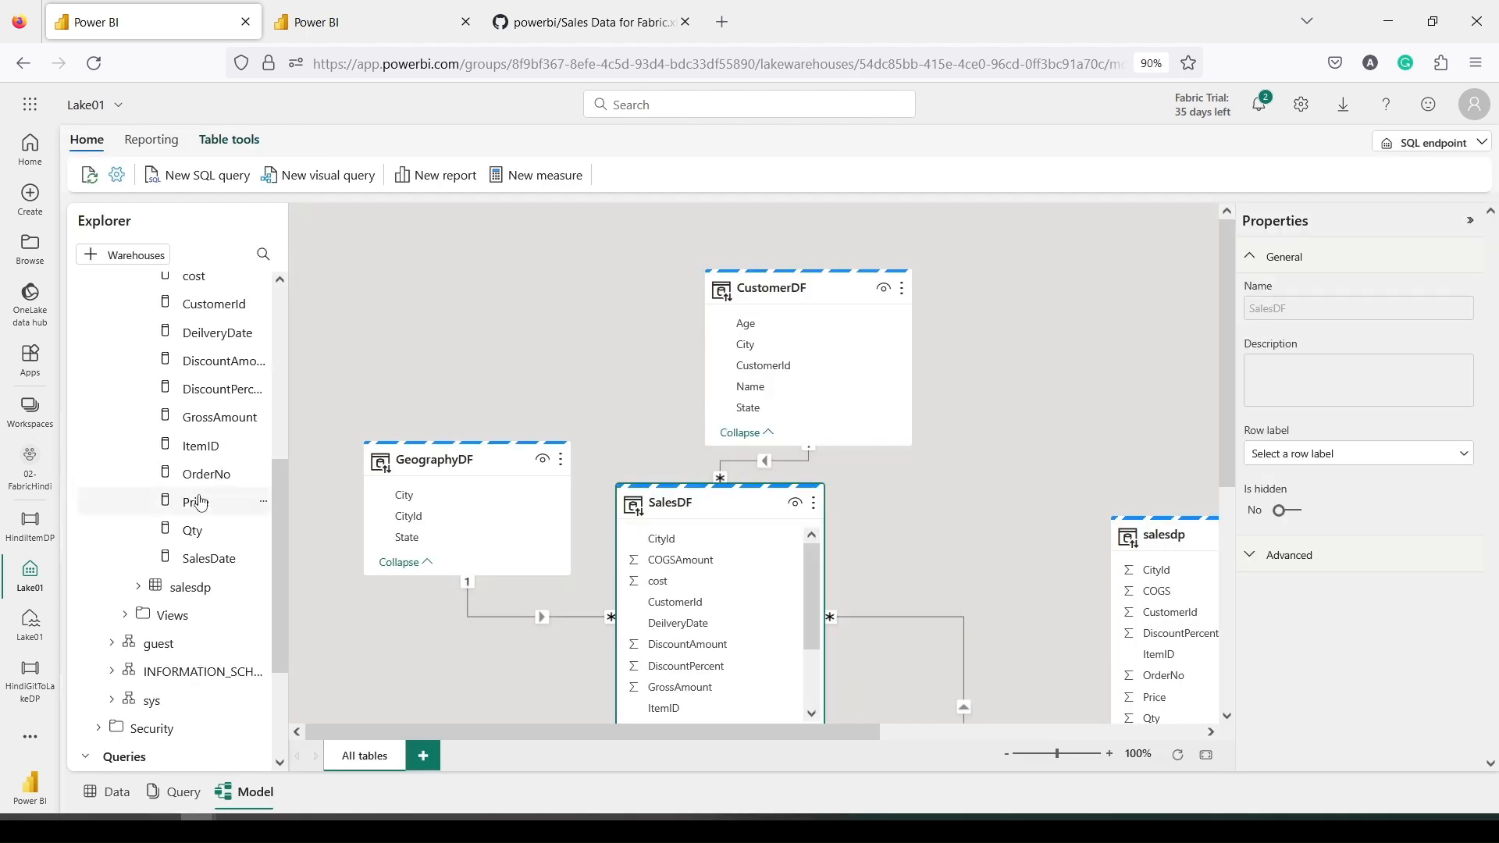
Add a new measure to SalesDF and start its formula as Net with the sum function
{"action": "scroll", "coordinate": [204, 528], "scroll_direction": "down", "scroll_amount": 2}
{"action": "scroll", "coordinate": [195, 475], "scroll_direction": "up", "scroll_amount": 3}
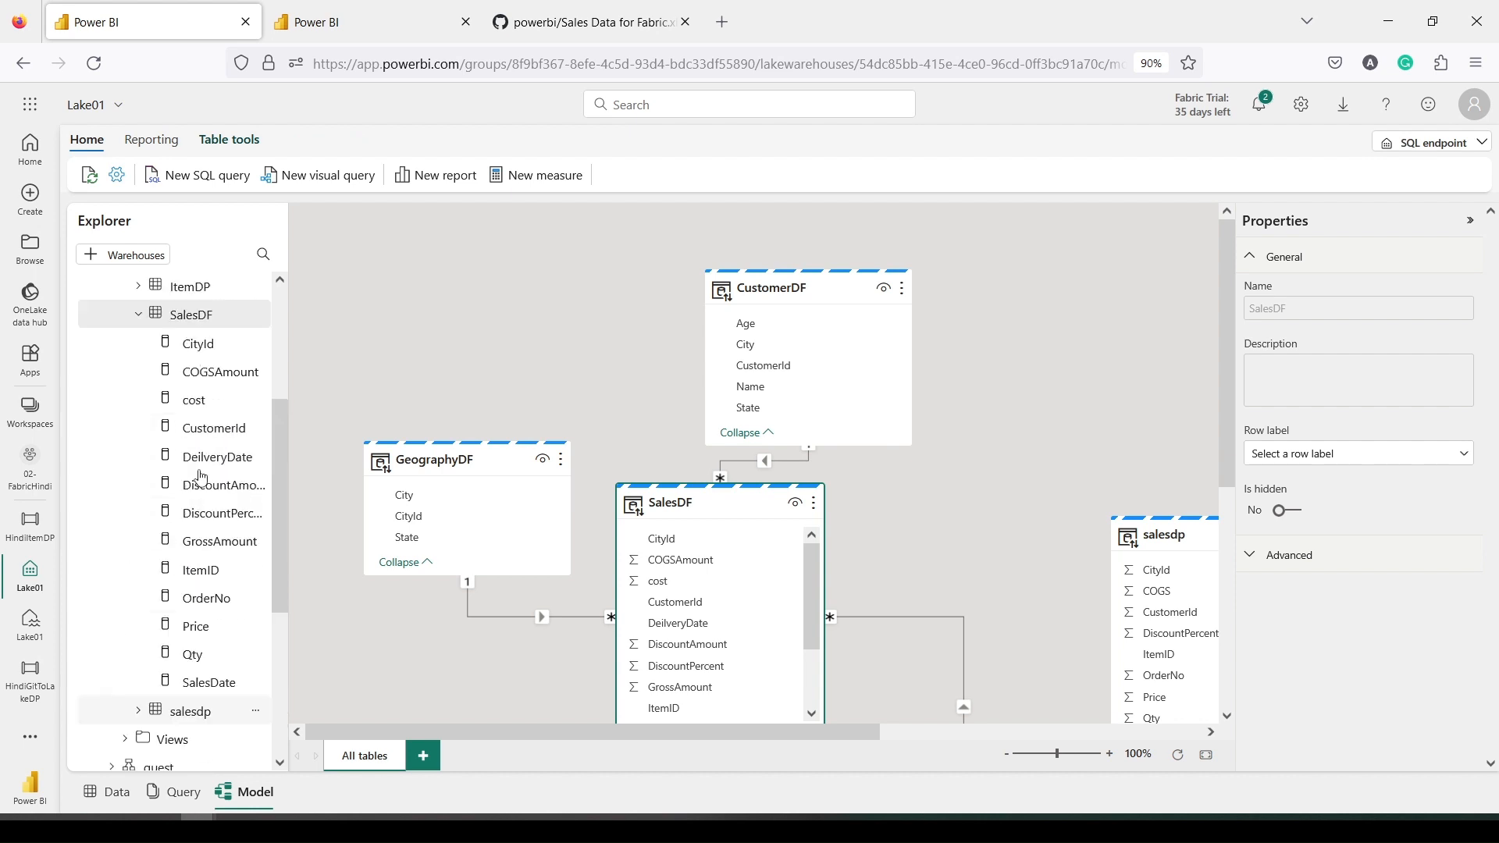
{"action": "scroll", "coordinate": [201, 476], "scroll_direction": "up", "scroll_amount": 2}
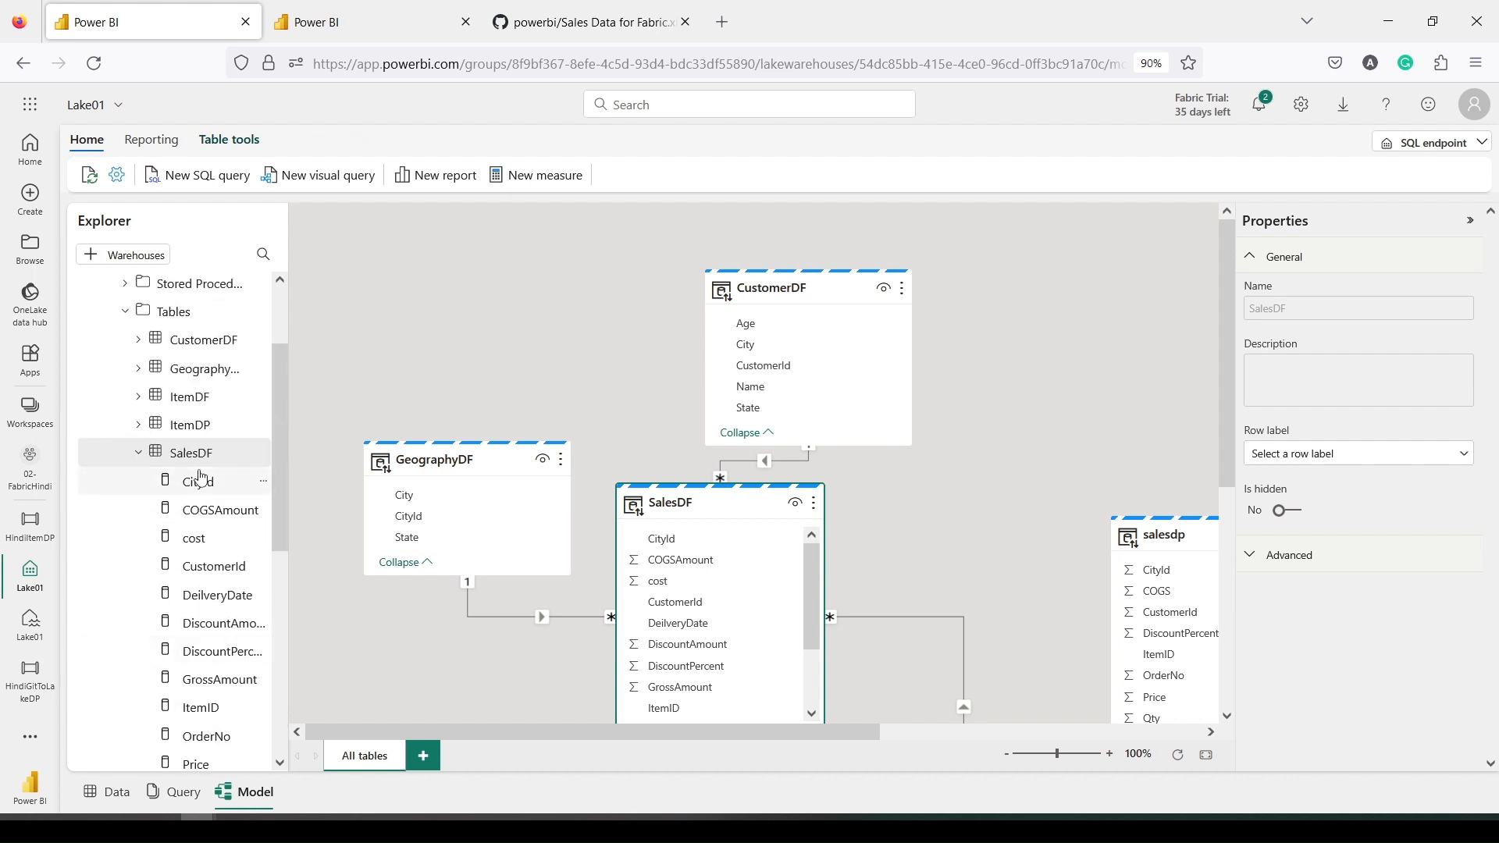
{"action": "left_click", "coordinate": [507, 175]}
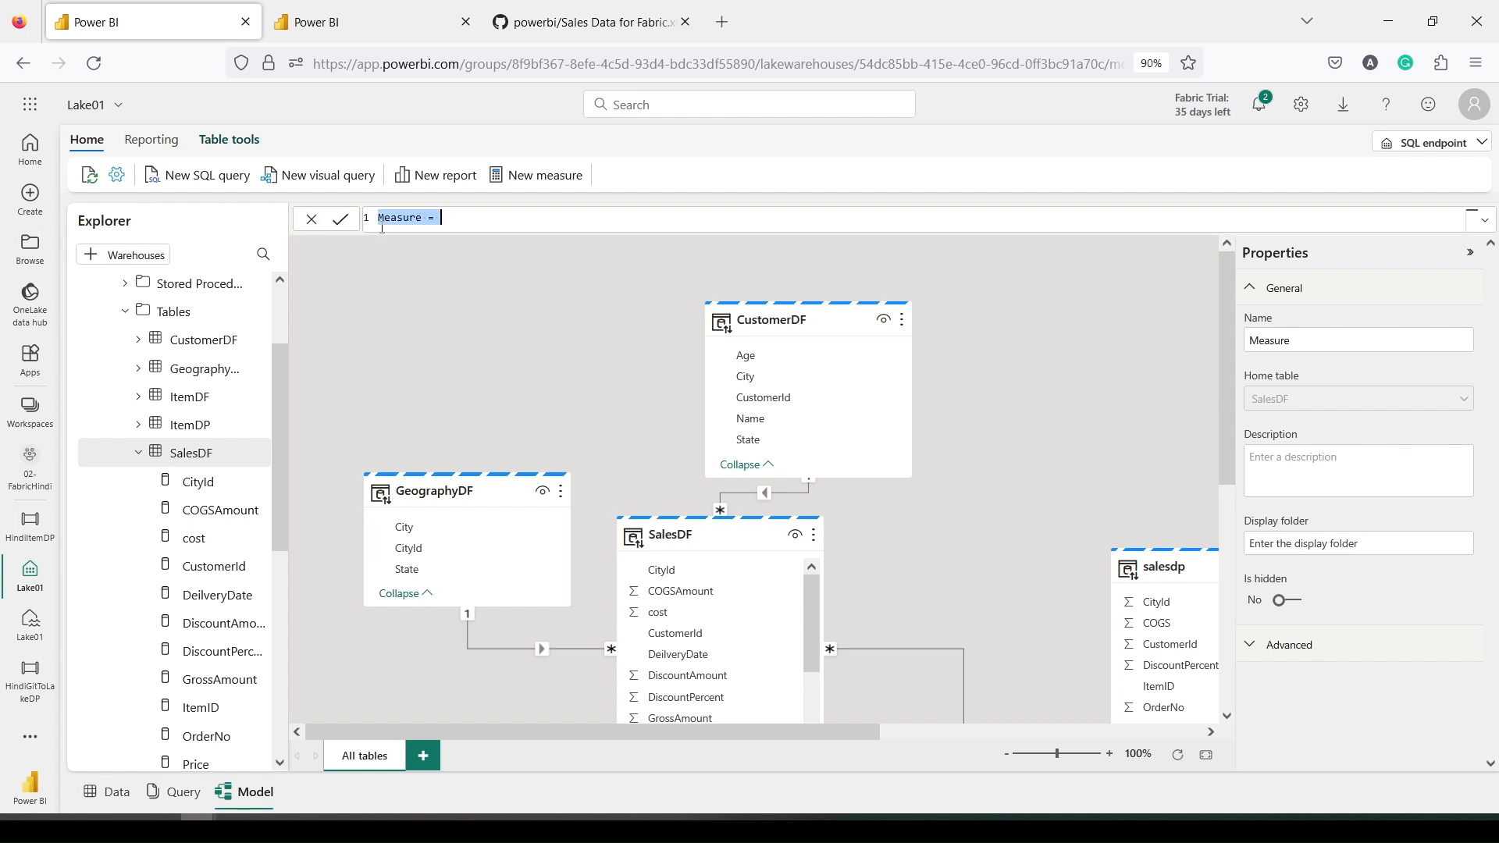
{"action": "double_click", "coordinate": [396, 225]}
{"action": "type", "text": "G"}
{"action": "type", "text": "et"}
{"action": "type", "text": "sum("}
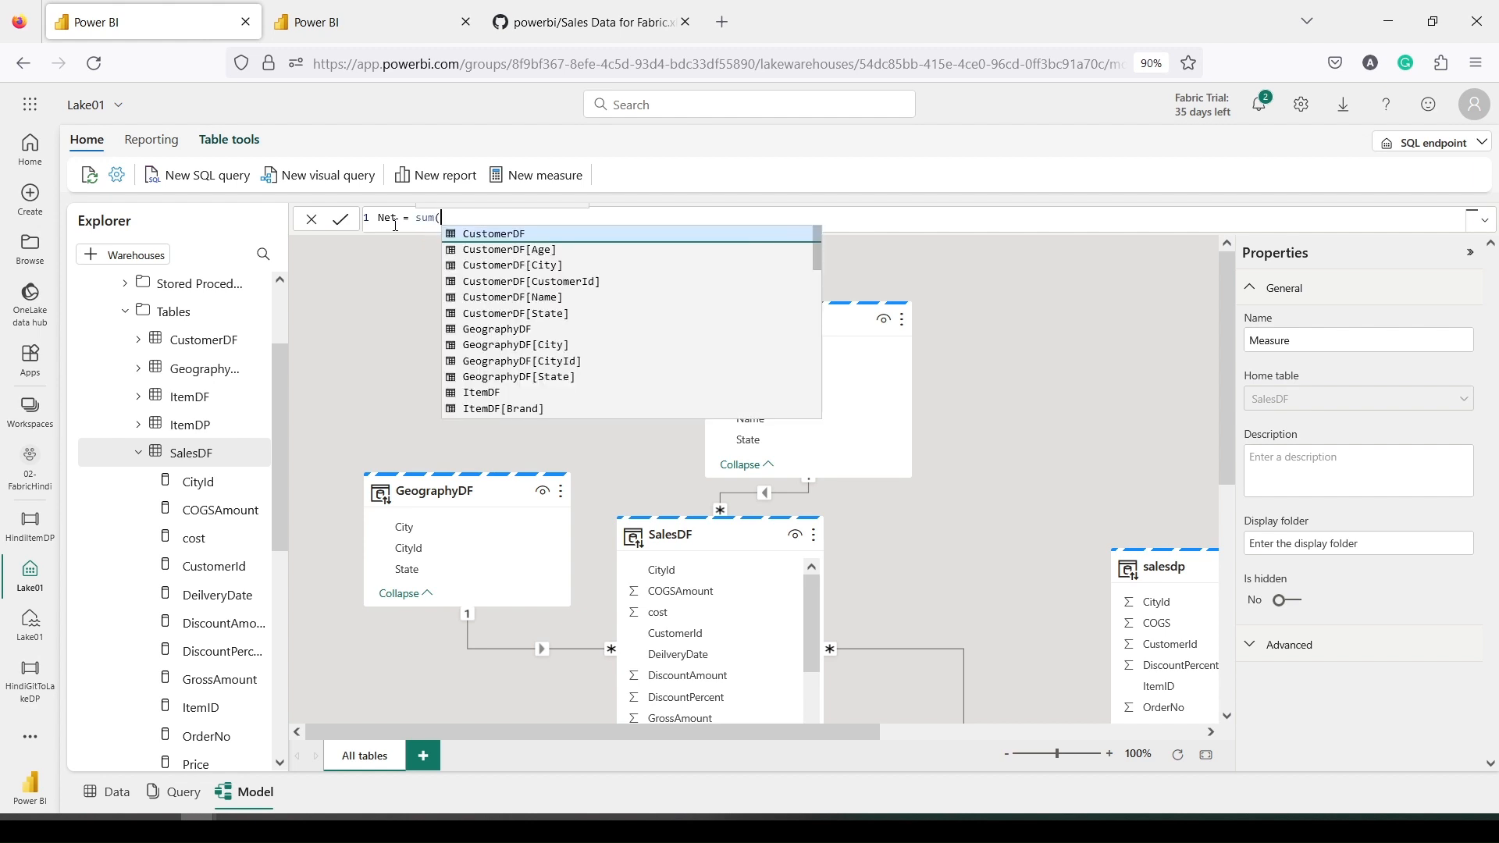
{"action": "type", "text": "gro"}
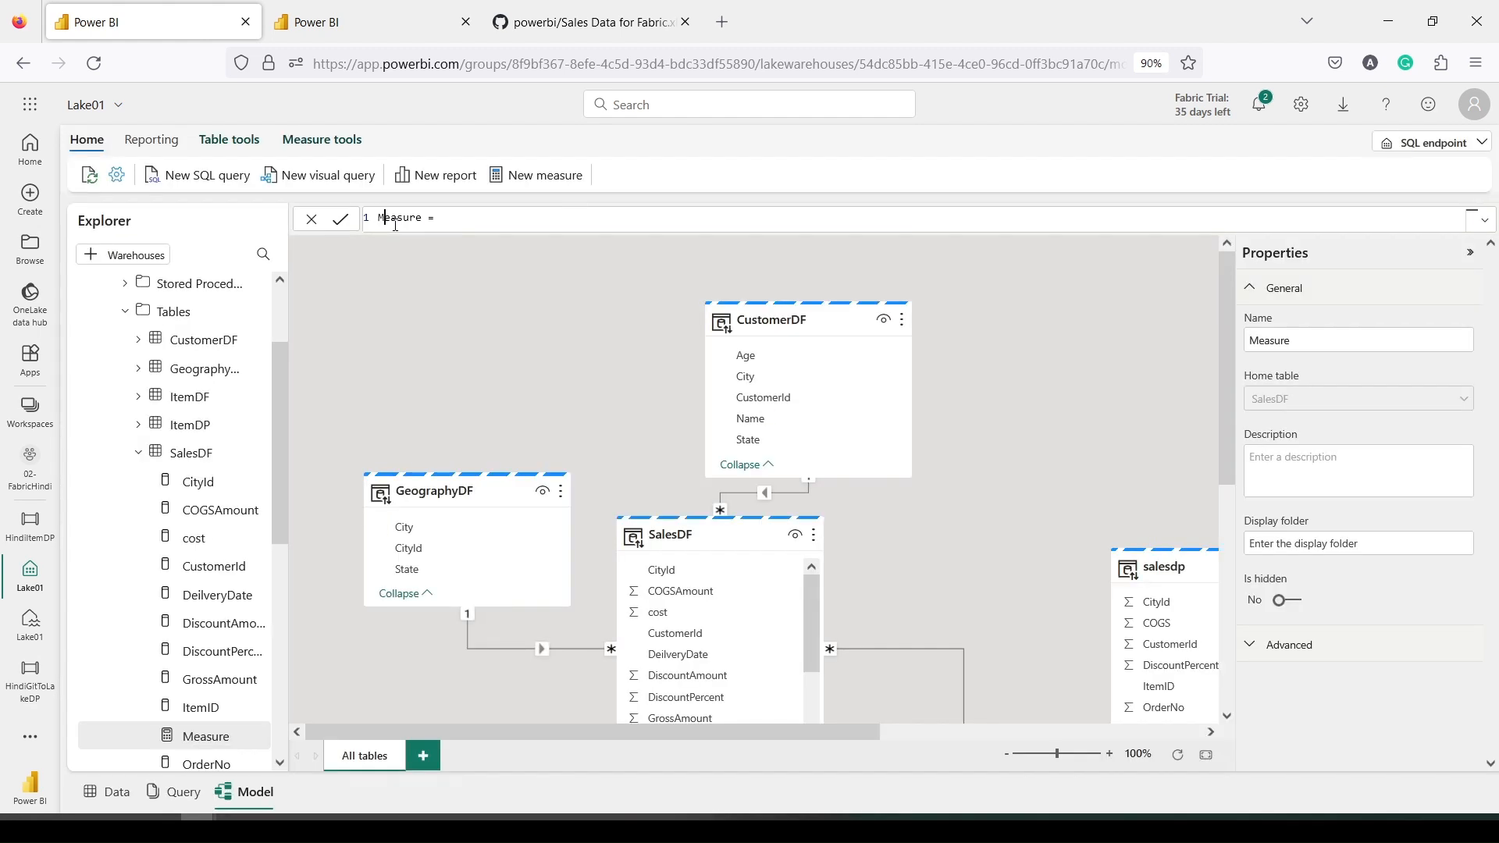
Define the new SalesDF measure as net = sum(SalesDF[GrossAmount]) - sum(SalesDF[DiscountAmount])
{"action": "double_click", "coordinate": [395, 224]}
{"action": "key", "text": "BackSpace"}
{"action": "type", "text": "net =  sum("}
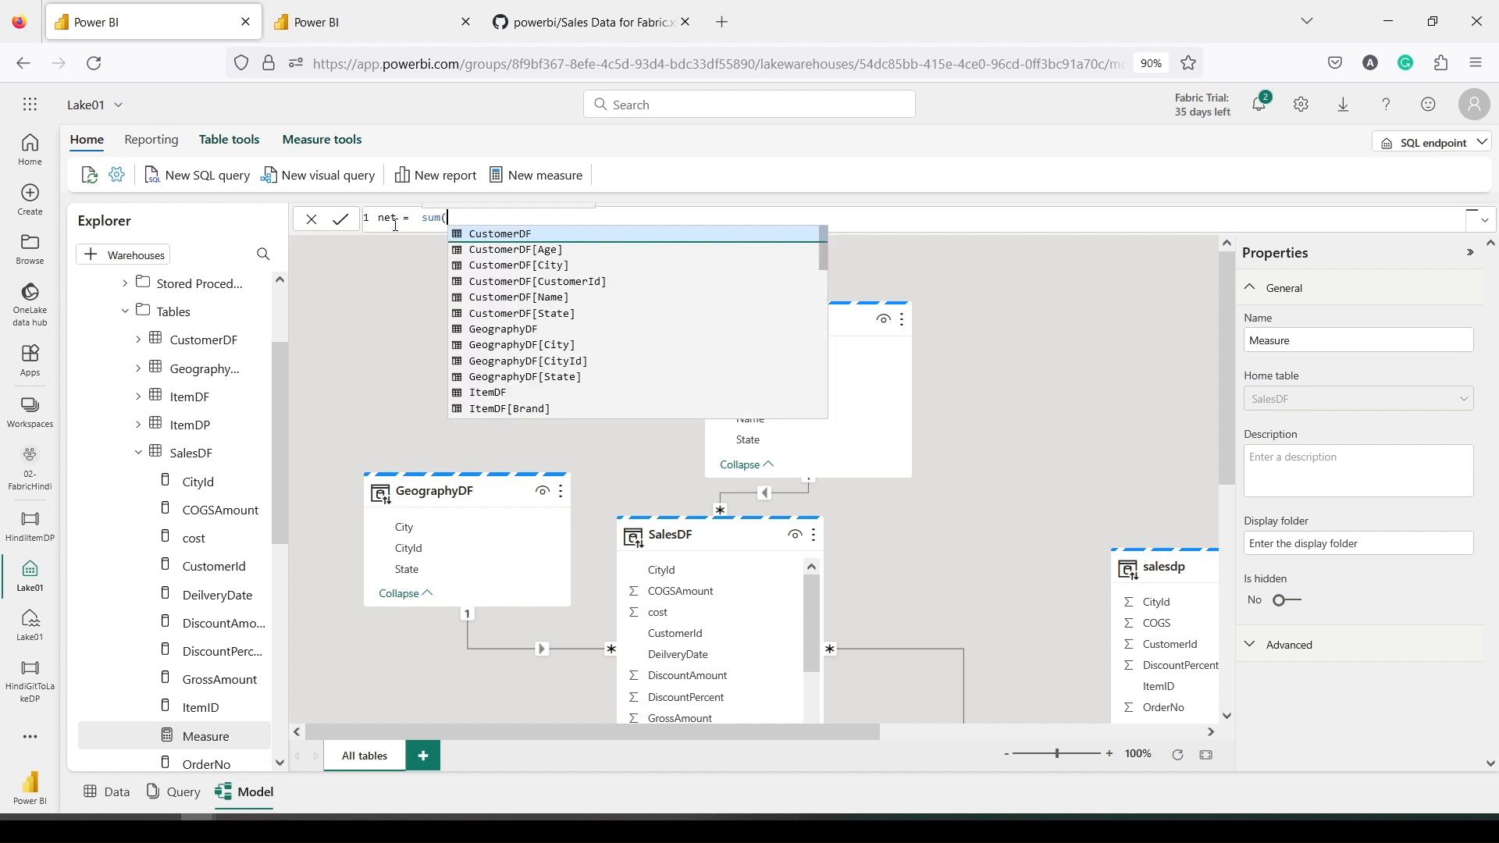
{"action": "type", "text": "gr"}
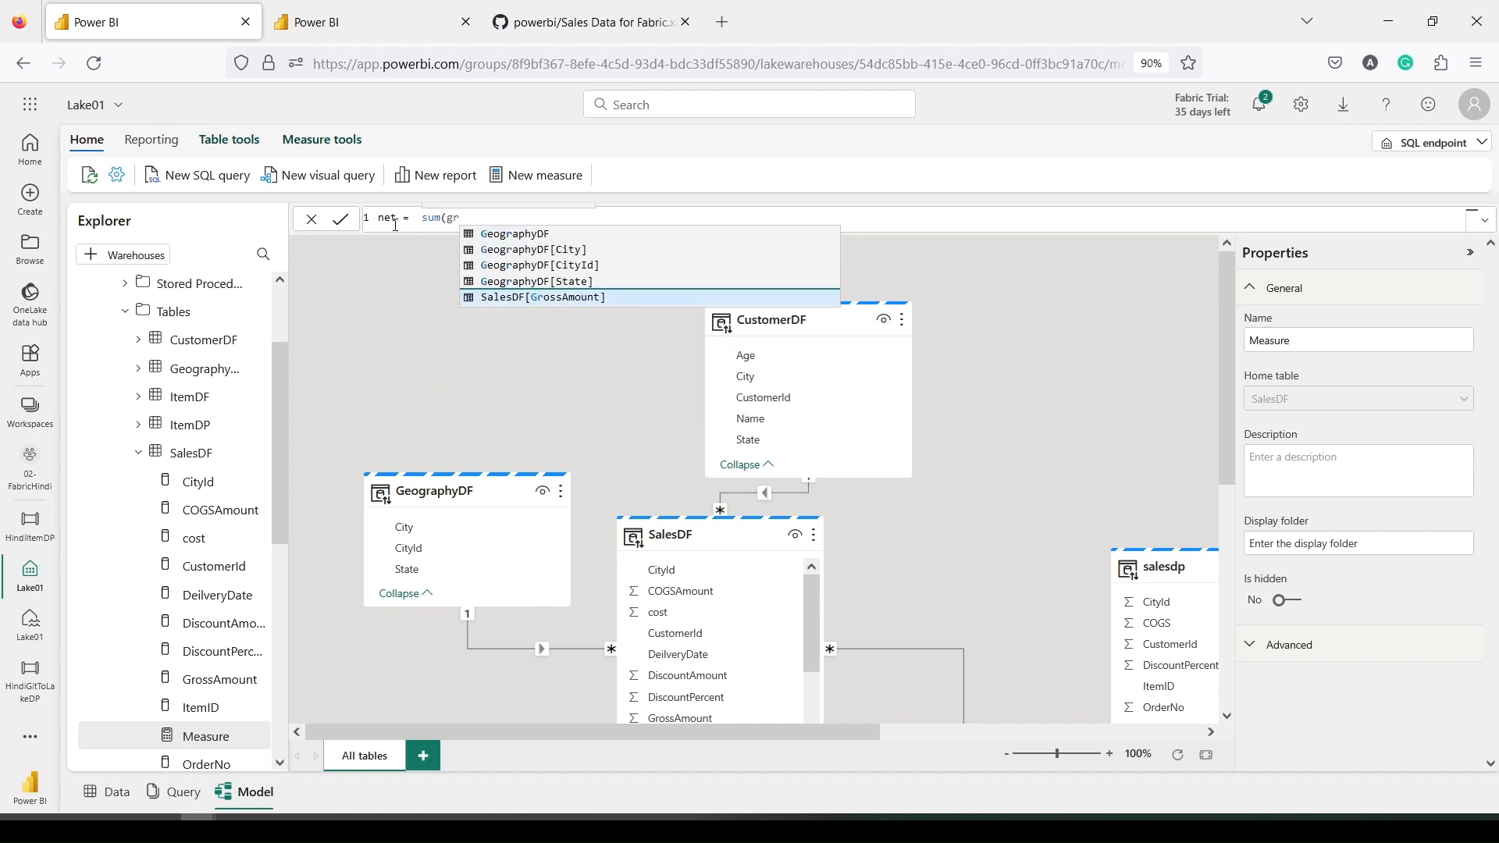
{"action": "left_click", "coordinate": [512, 299]}
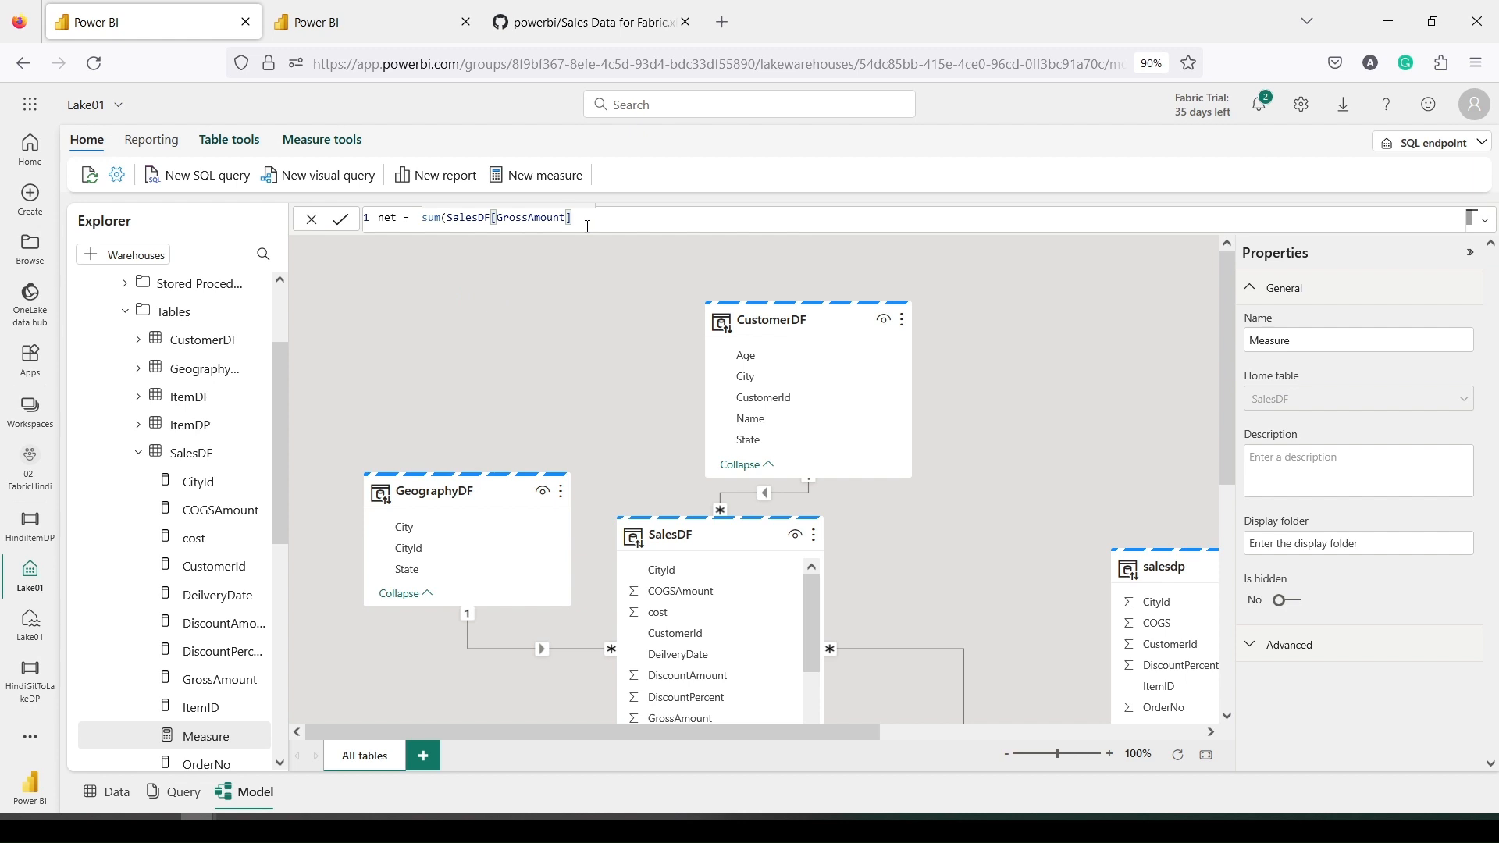
{"action": "type", "text": ") - s"}
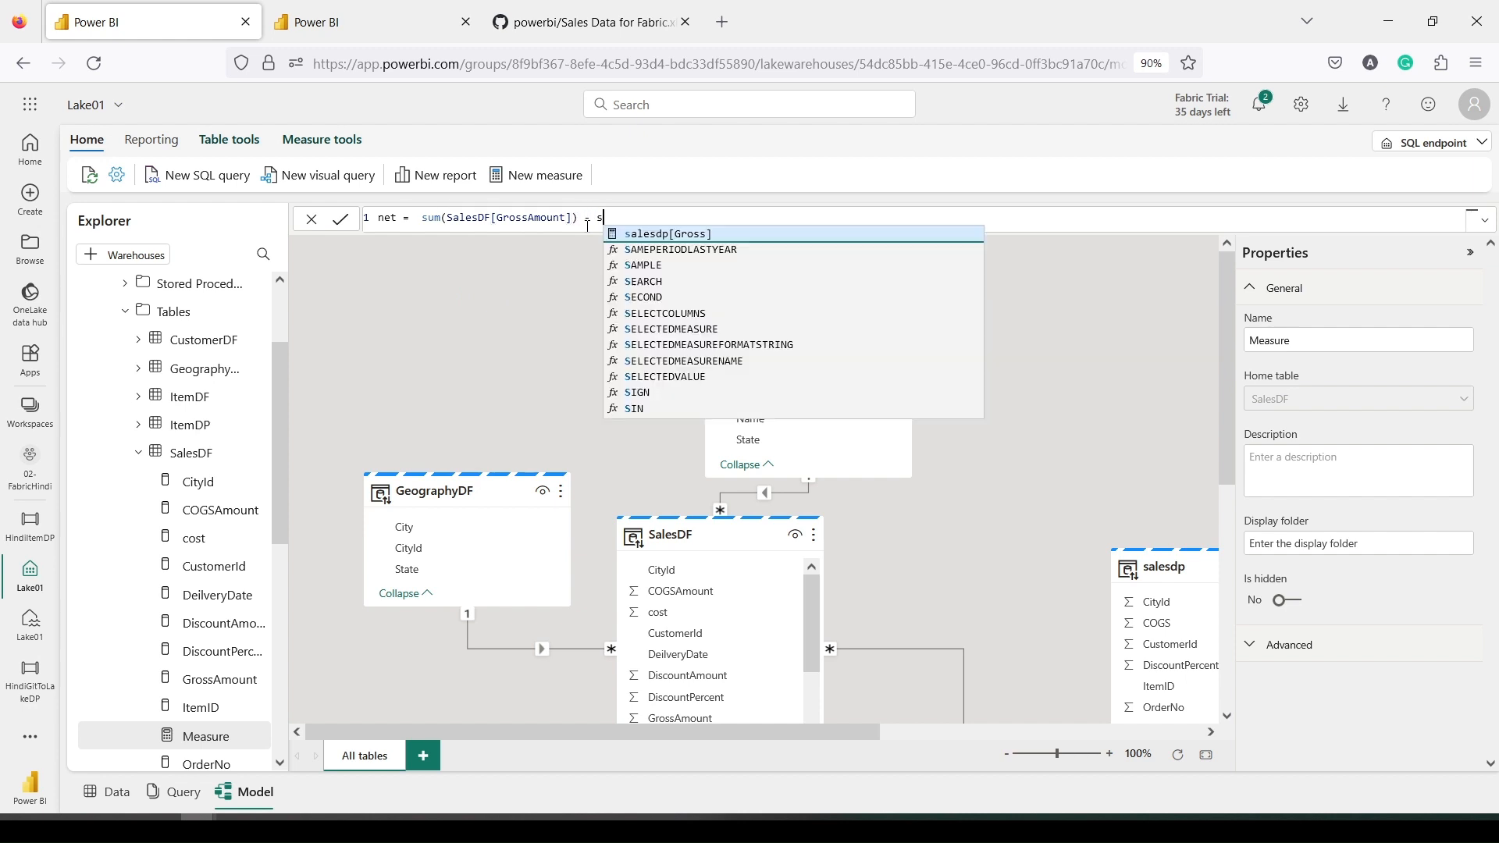
{"action": "type", "text": "um("}
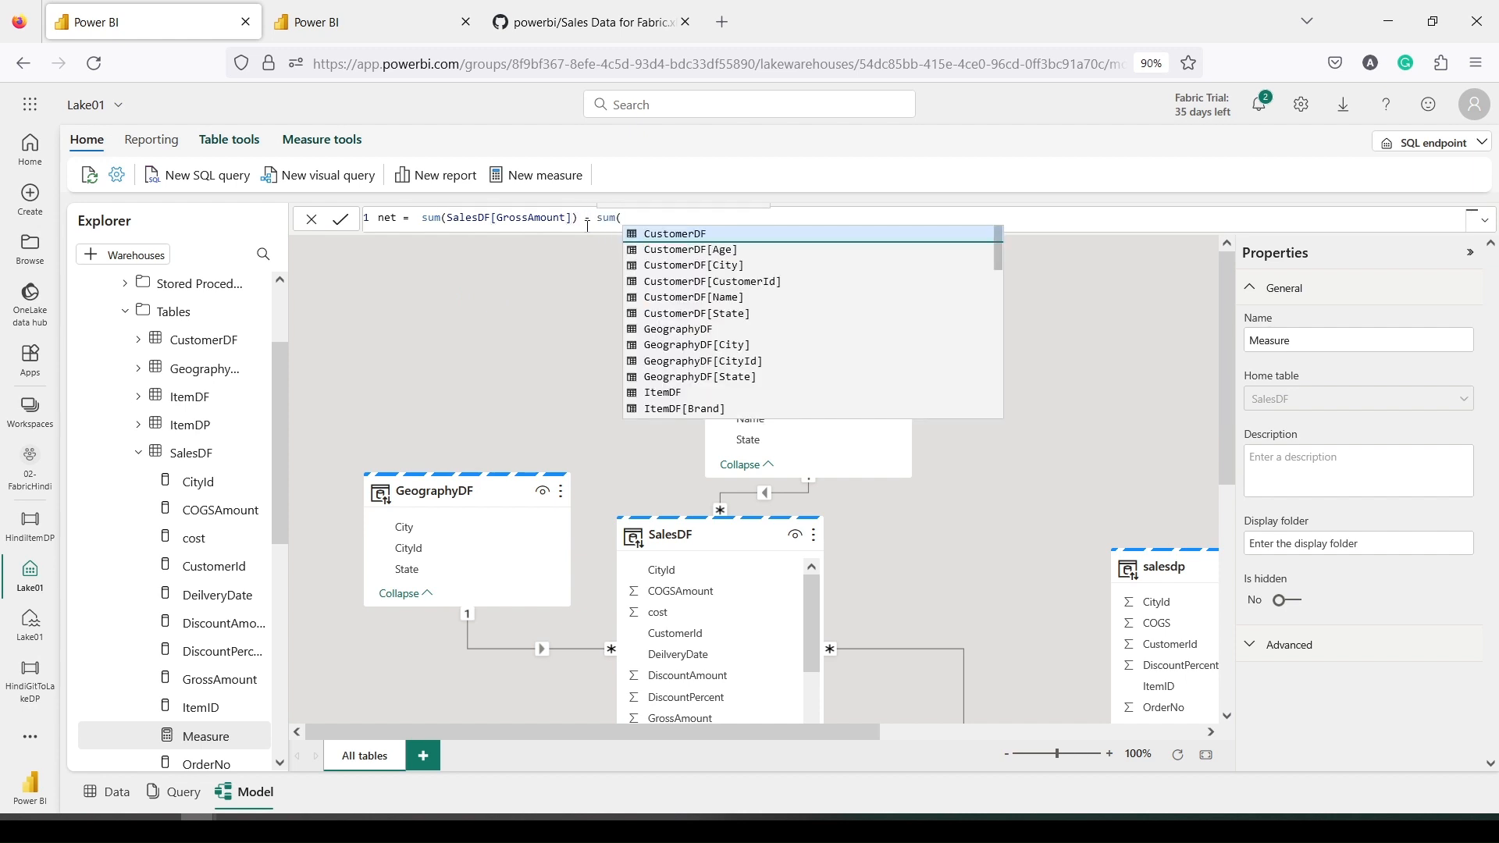
{"action": "type", "text": "dis"}
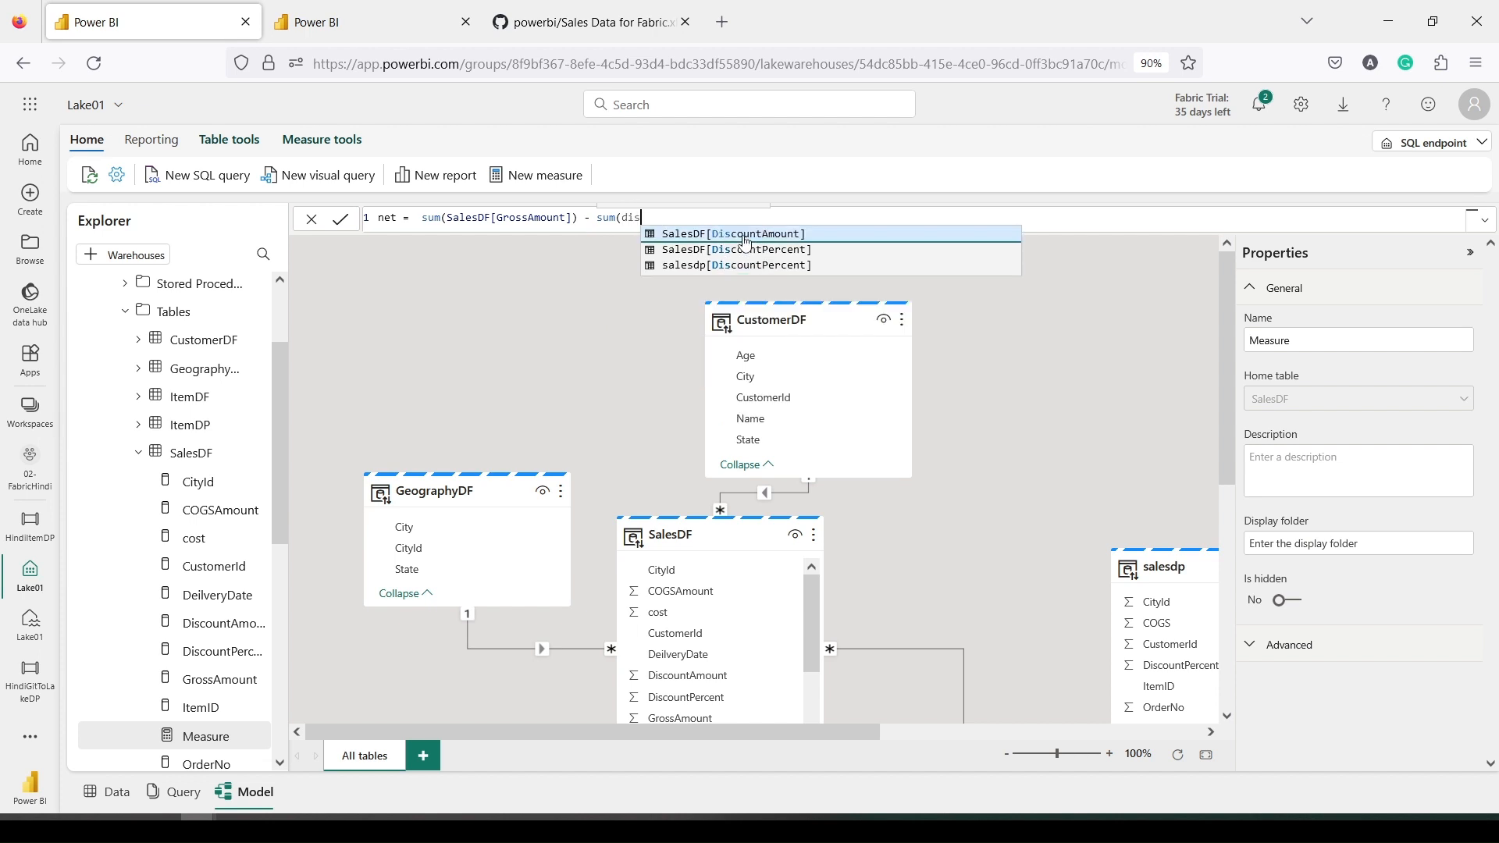
{"action": "left_click", "coordinate": [745, 234]}
{"action": "type", "text": ")"}
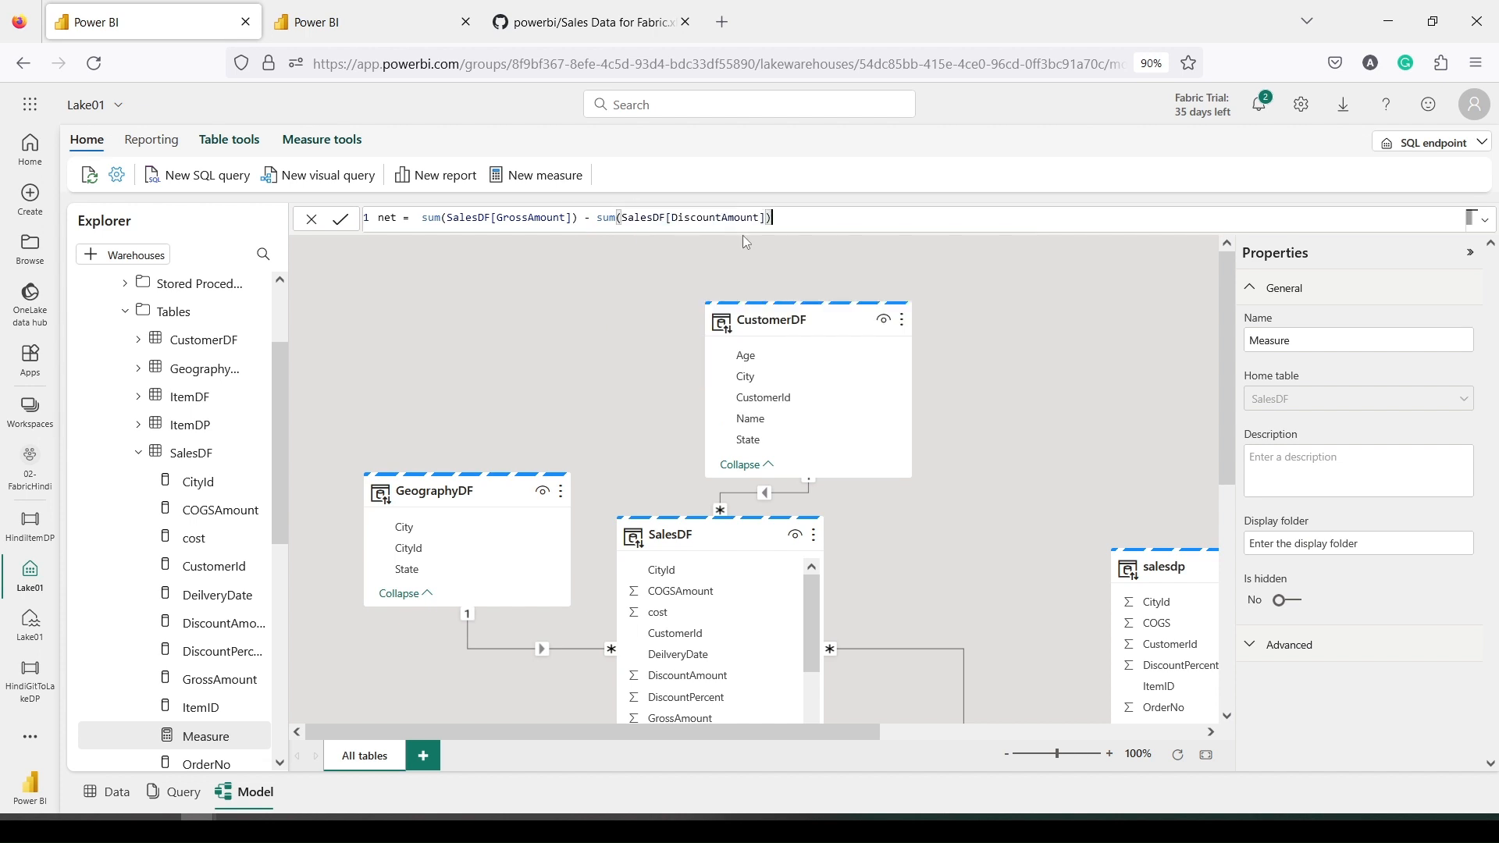
{"action": "key", "text": "Return"}
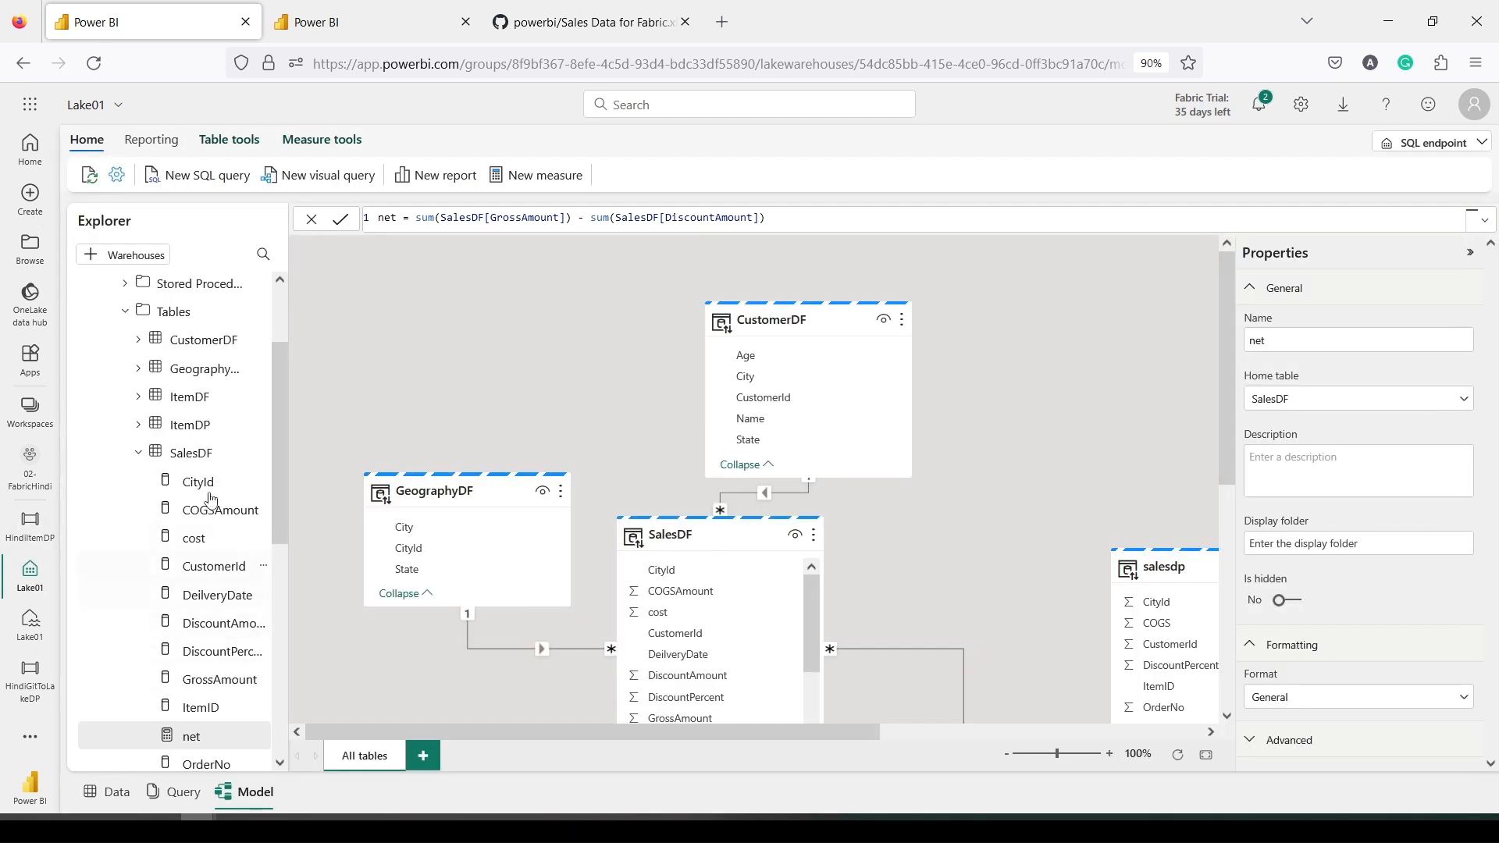
Create a new report from the Lake01 model and show its blank editing canvas
{"action": "left_click", "coordinate": [428, 192]}
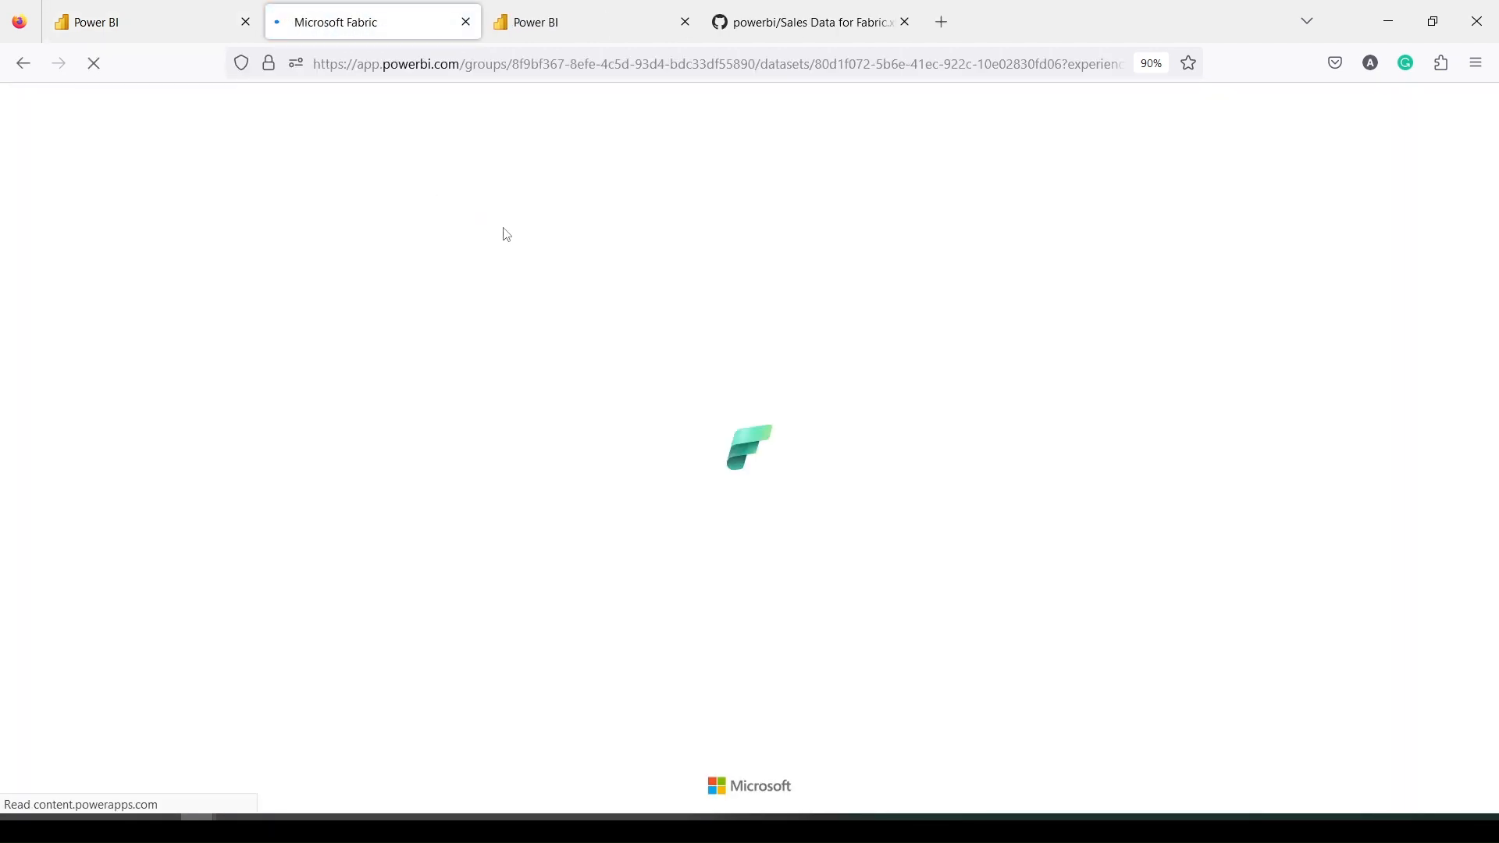
{"action": "left_click", "coordinate": [45, 7]}
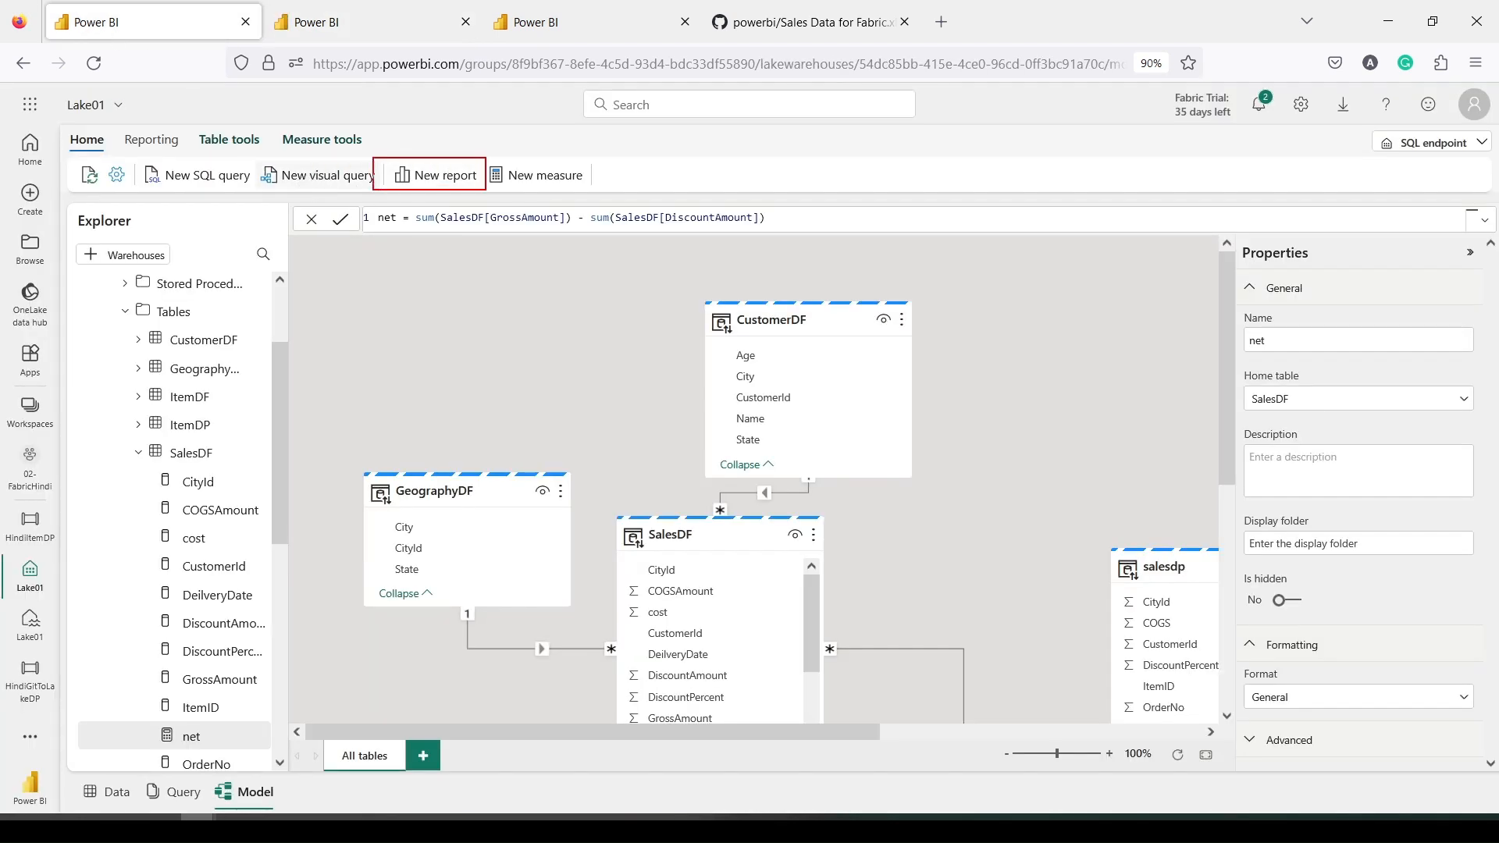
{"action": "left_click", "coordinate": [320, 23]}
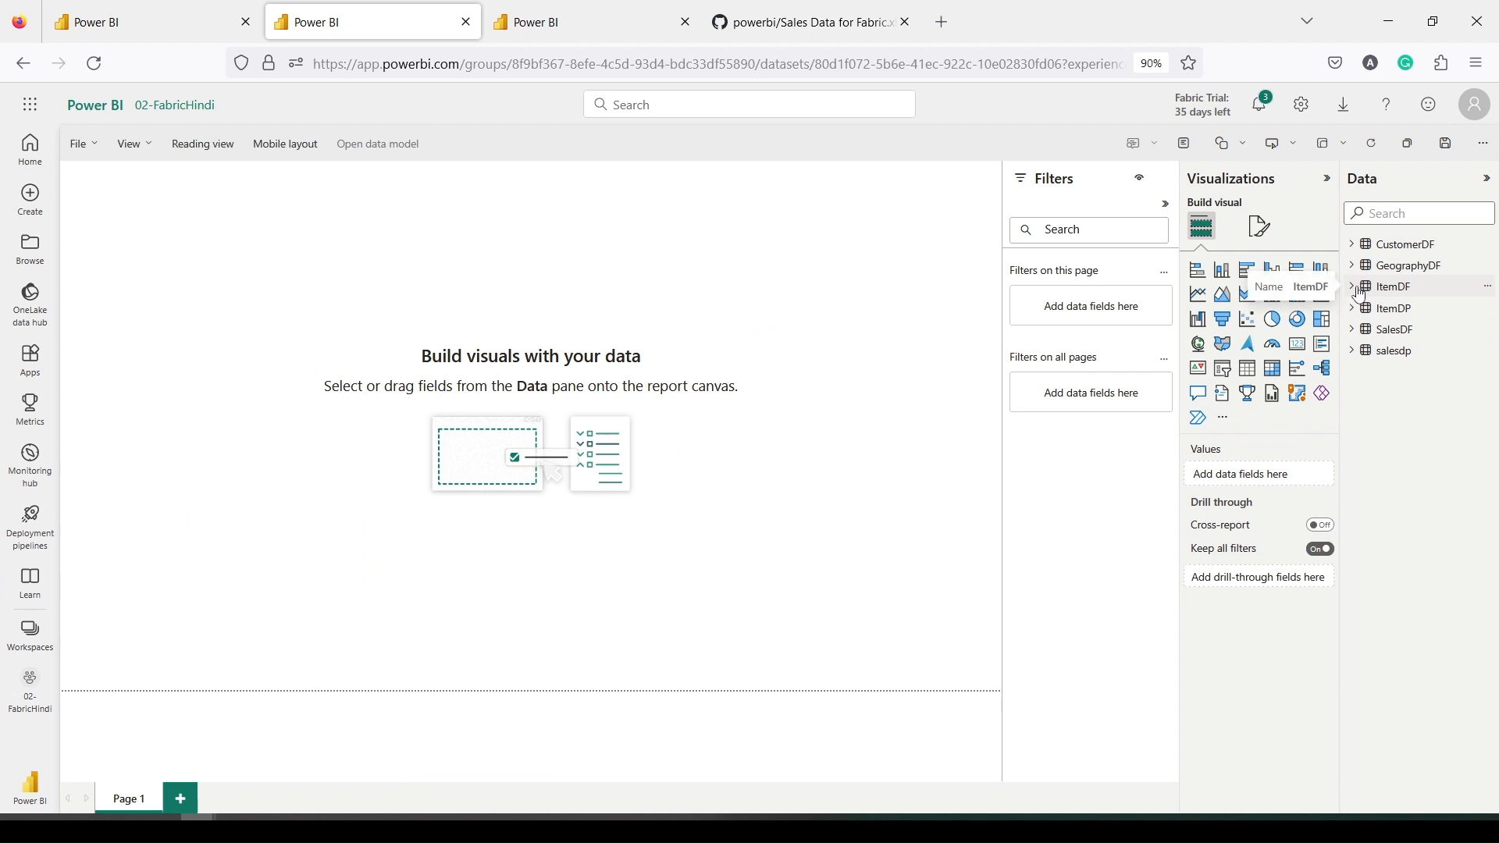
Create a table visual with Brand from ItemDF plus net and GrossAmount from SalesDF, and resize it to fit its columns
{"action": "left_click", "coordinate": [1360, 293]}
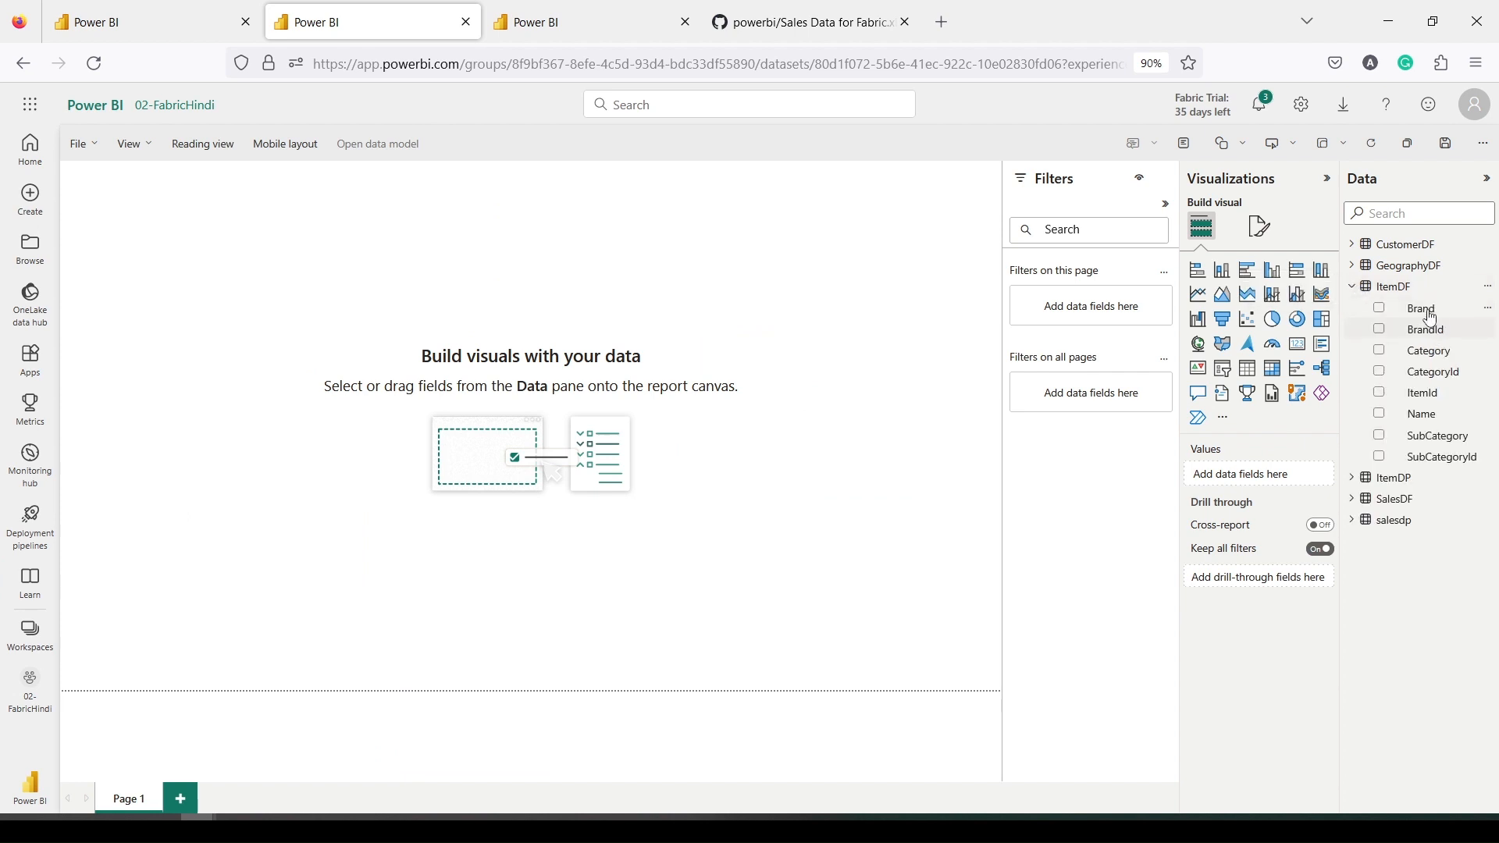
{"action": "left_click", "coordinate": [1353, 500]}
{"action": "scroll", "coordinate": [1406, 510], "scroll_direction": "down", "scroll_amount": 1}
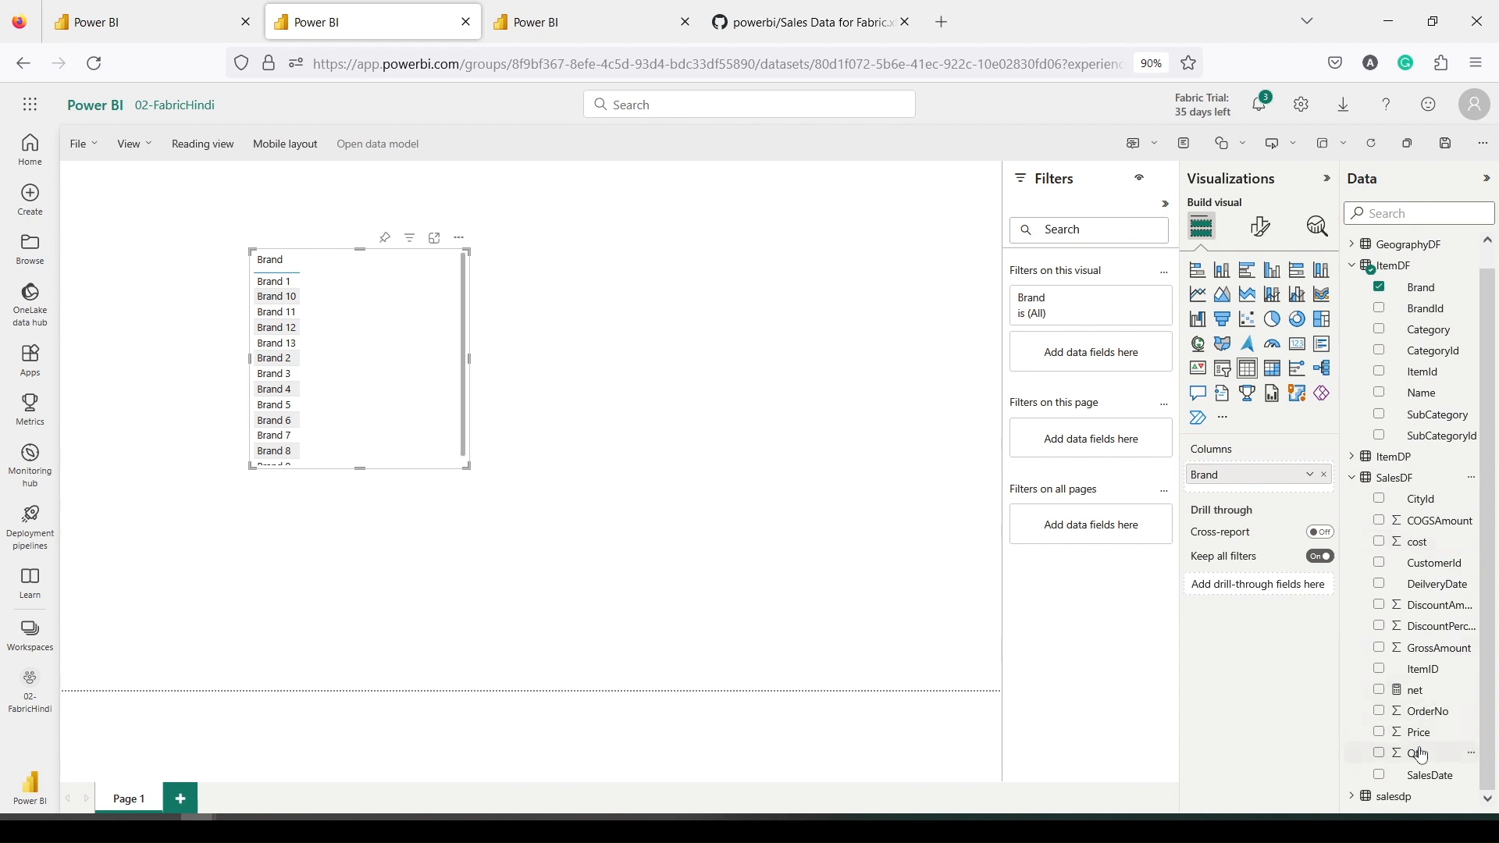
{"action": "left_click_drag", "start_coordinate": [1415, 689], "coordinate": [386, 347]}
{"action": "left_click_drag", "start_coordinate": [467, 466], "coordinate": [671, 562]}
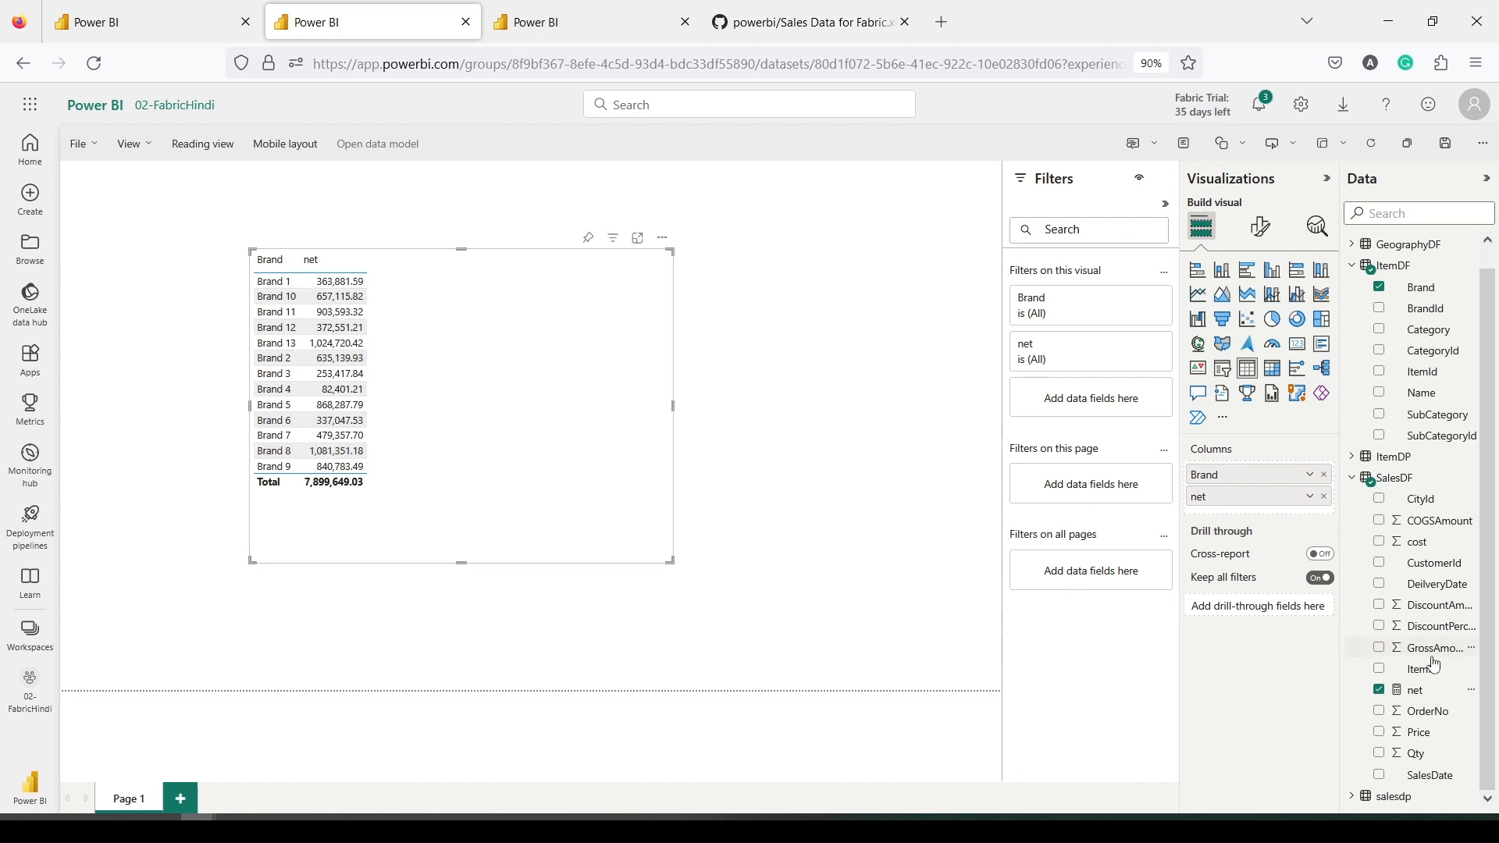
{"action": "left_click_drag", "start_coordinate": [1428, 650], "coordinate": [443, 329]}
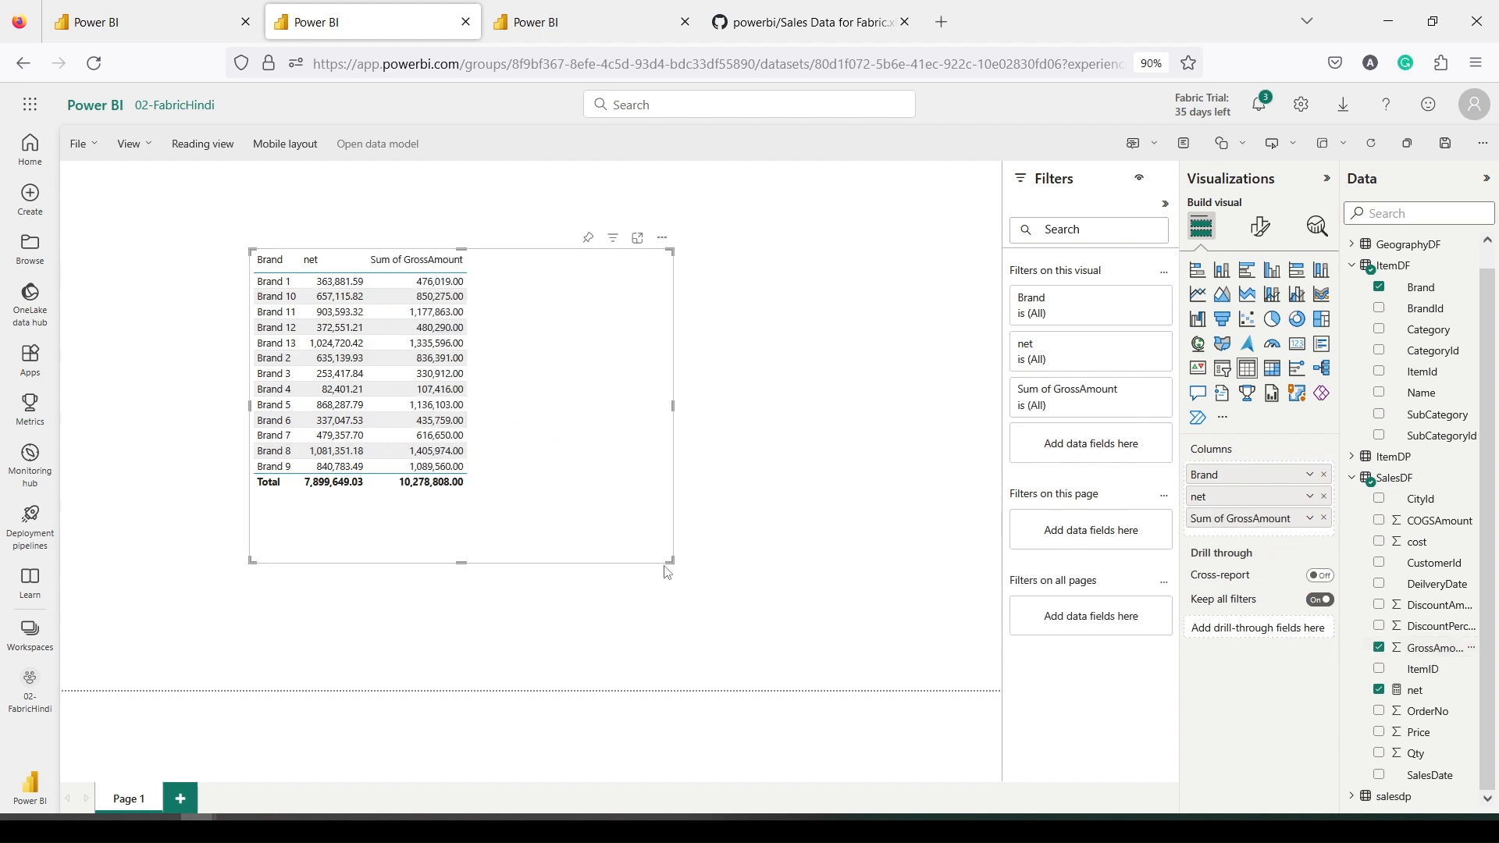
{"action": "left_click_drag", "start_coordinate": [670, 560], "coordinate": [560, 564]}
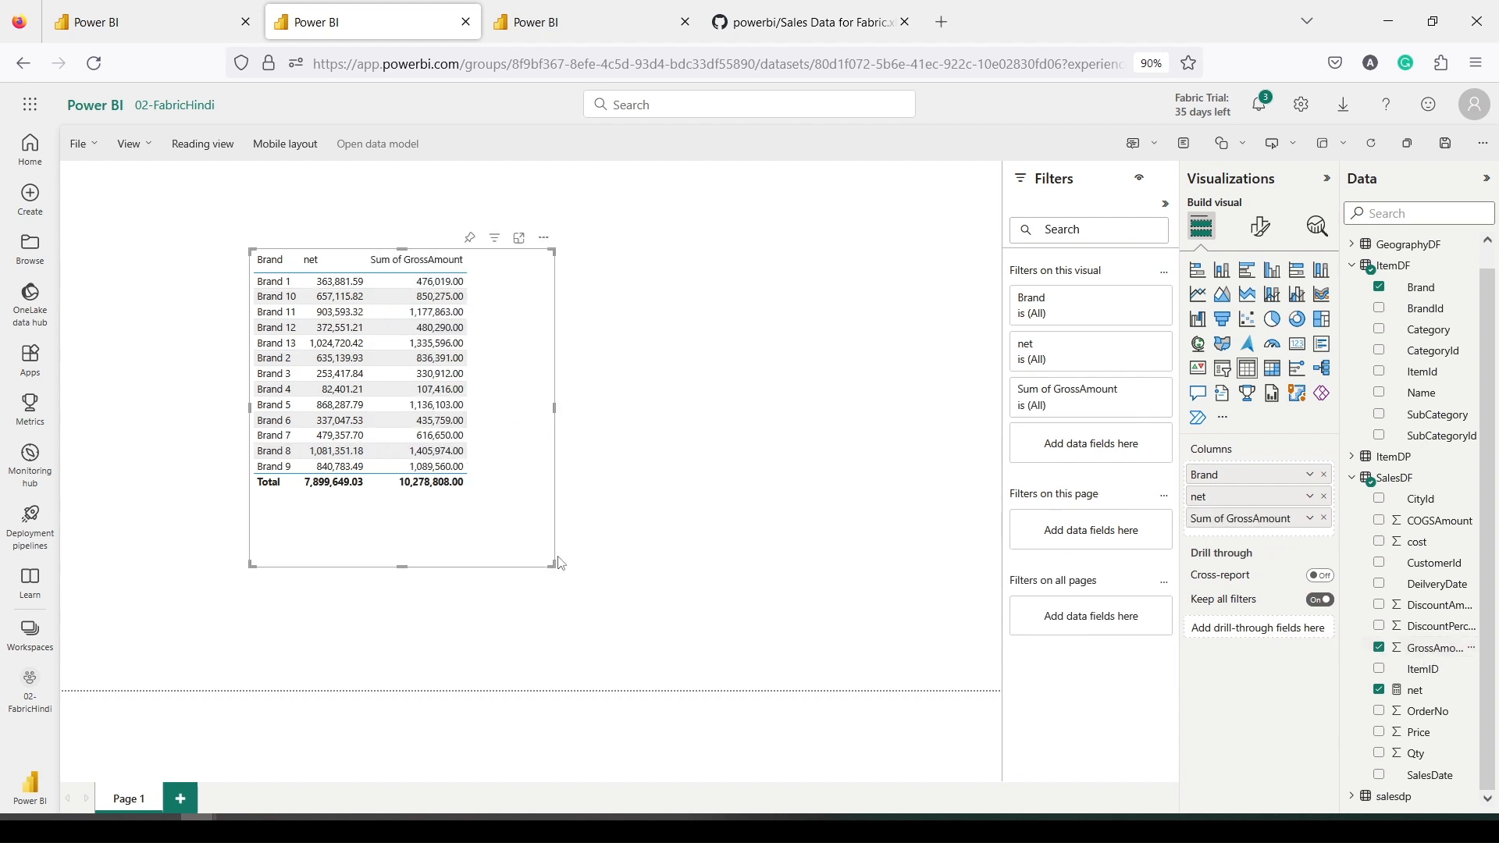
Try a second table beside the first with Brand from ItemDP and net from SalesDF, and remove that visual
{"action": "left_click", "coordinate": [1352, 457]}
{"action": "scroll", "coordinate": [1413, 414], "scroll_direction": "down", "scroll_amount": 1}
{"action": "scroll", "coordinate": [1414, 414], "scroll_direction": "down", "scroll_amount": 1}
{"action": "left_click_drag", "start_coordinate": [1421, 392], "coordinate": [787, 293]}
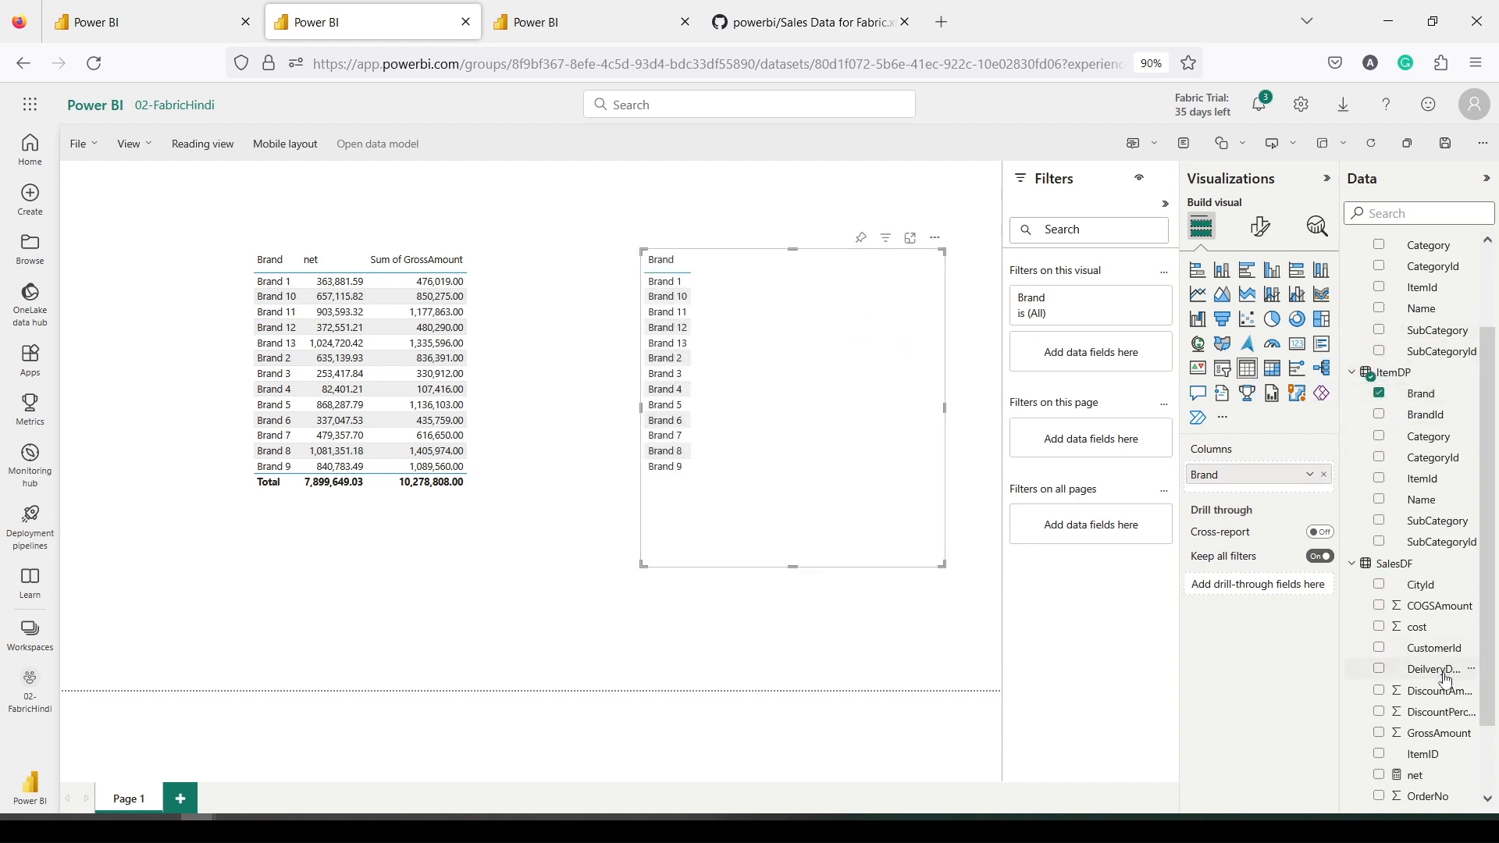
{"action": "scroll", "coordinate": [1418, 708], "scroll_direction": "down", "scroll_amount": 1}
{"action": "left_click_drag", "start_coordinate": [1417, 692], "coordinate": [726, 301]}
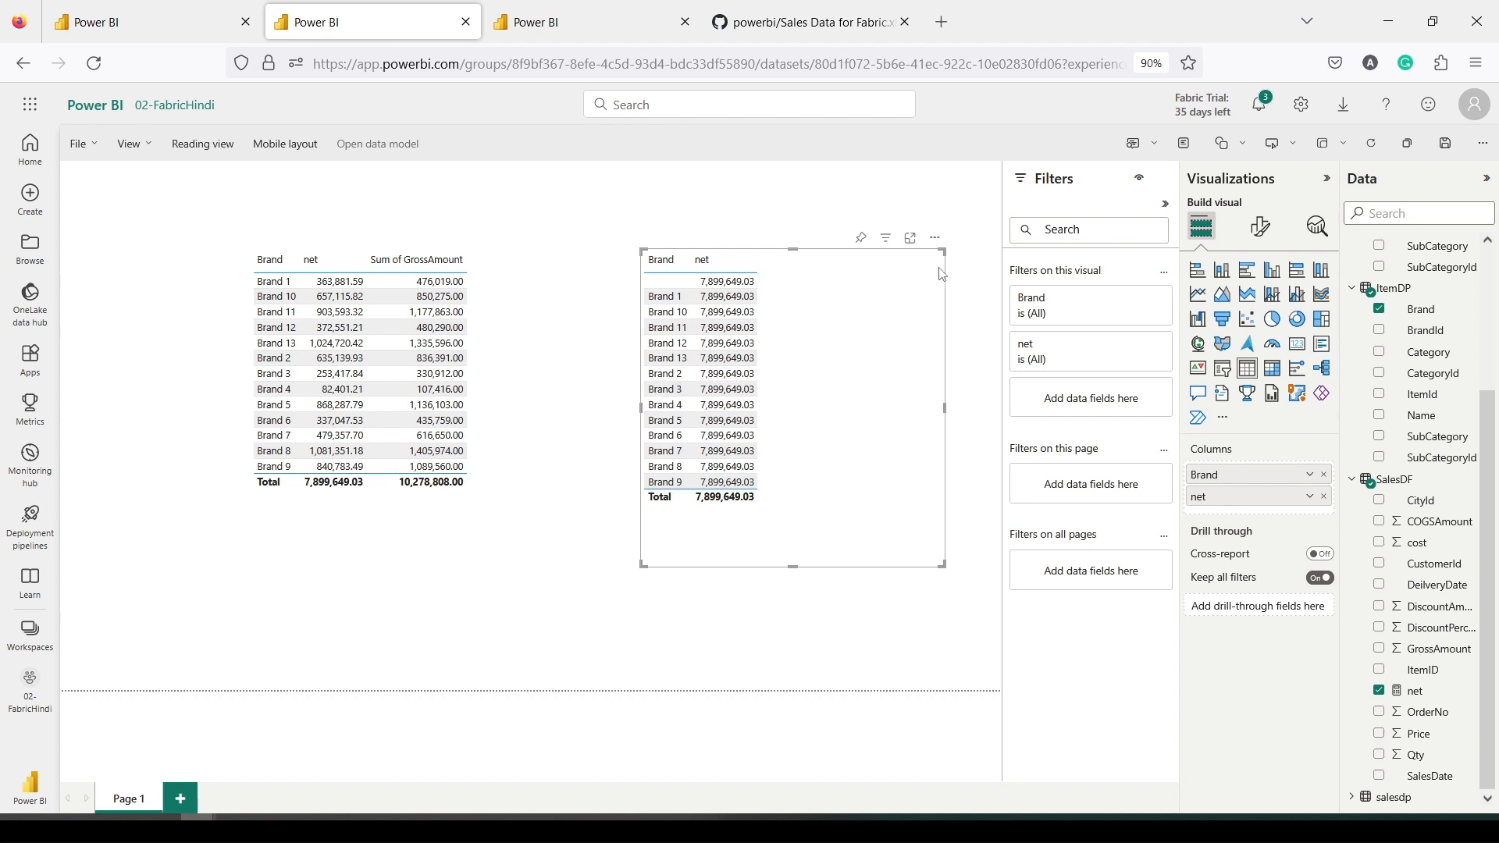
{"action": "left_click", "coordinate": [934, 237]}
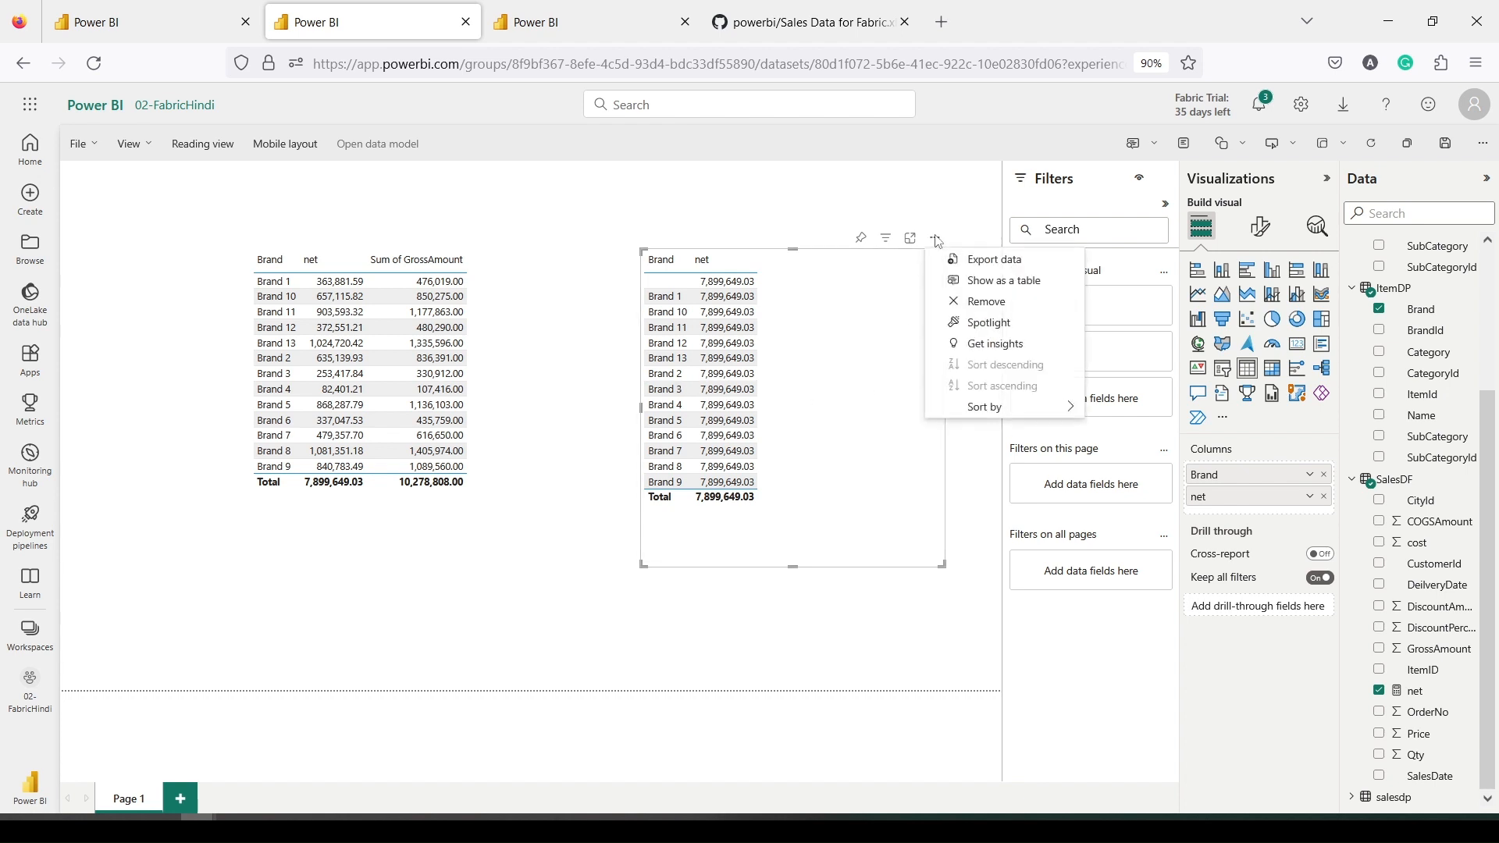
{"action": "left_click", "coordinate": [978, 302]}
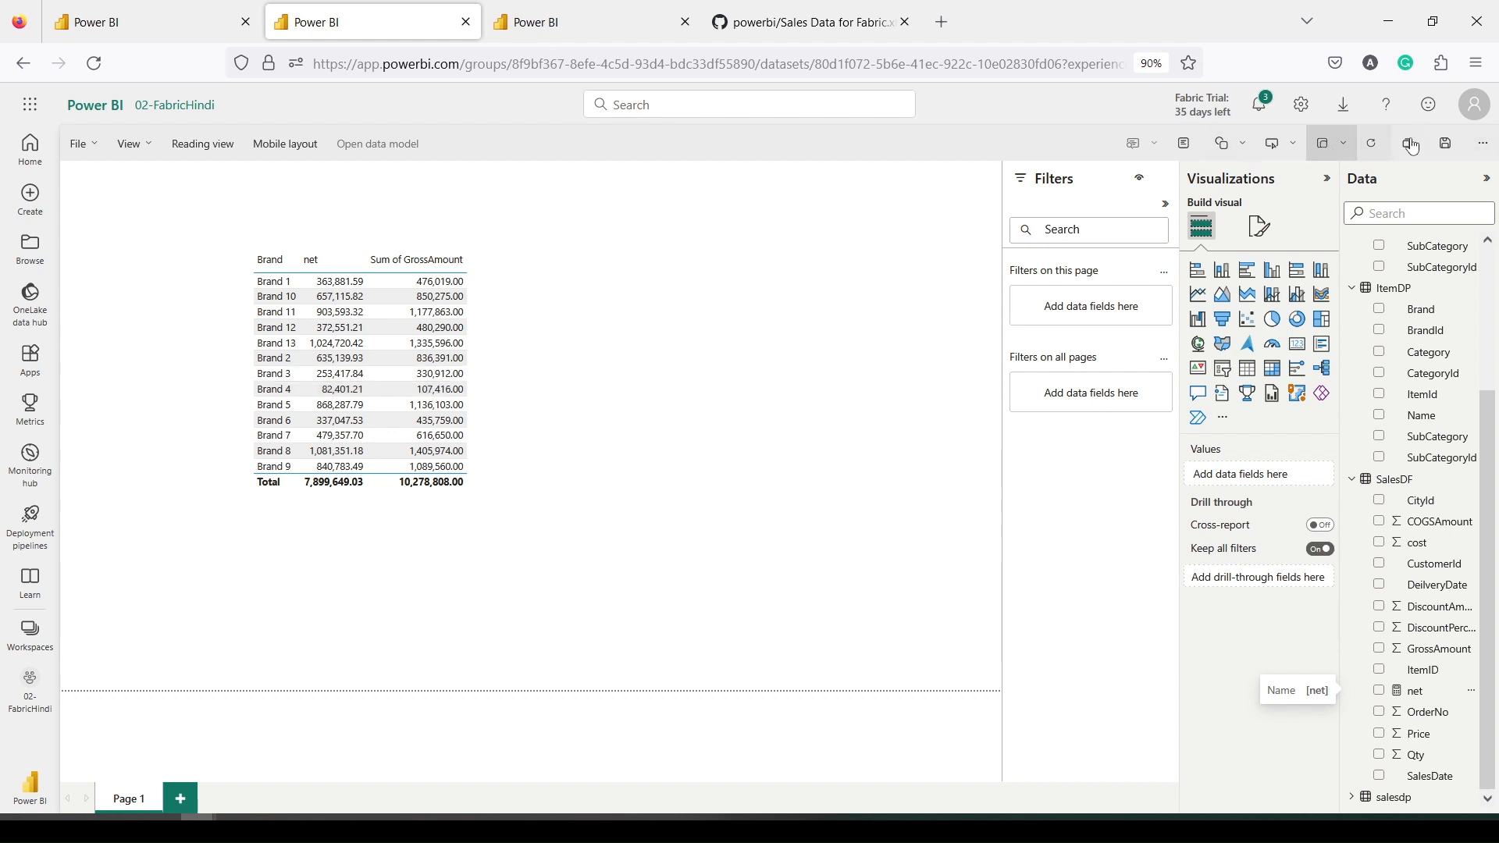
Save the report as Hindi Lake 02 in the 02-FabricHindi workspace
{"action": "left_click", "coordinate": [1442, 147]}
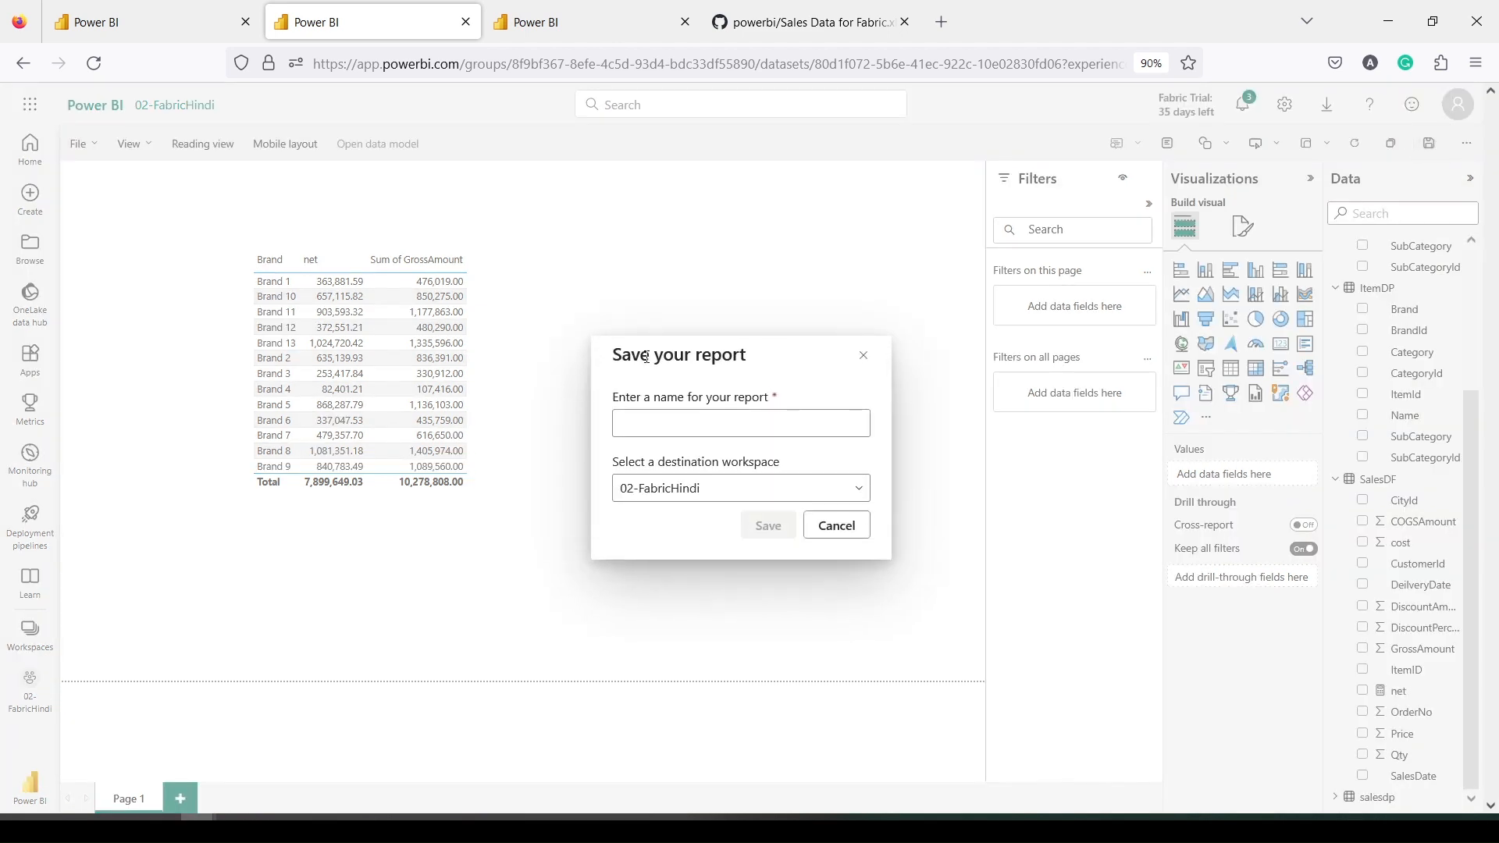
{"action": "left_click", "coordinate": [671, 421]}
{"action": "type", "text": "Hindi L"}
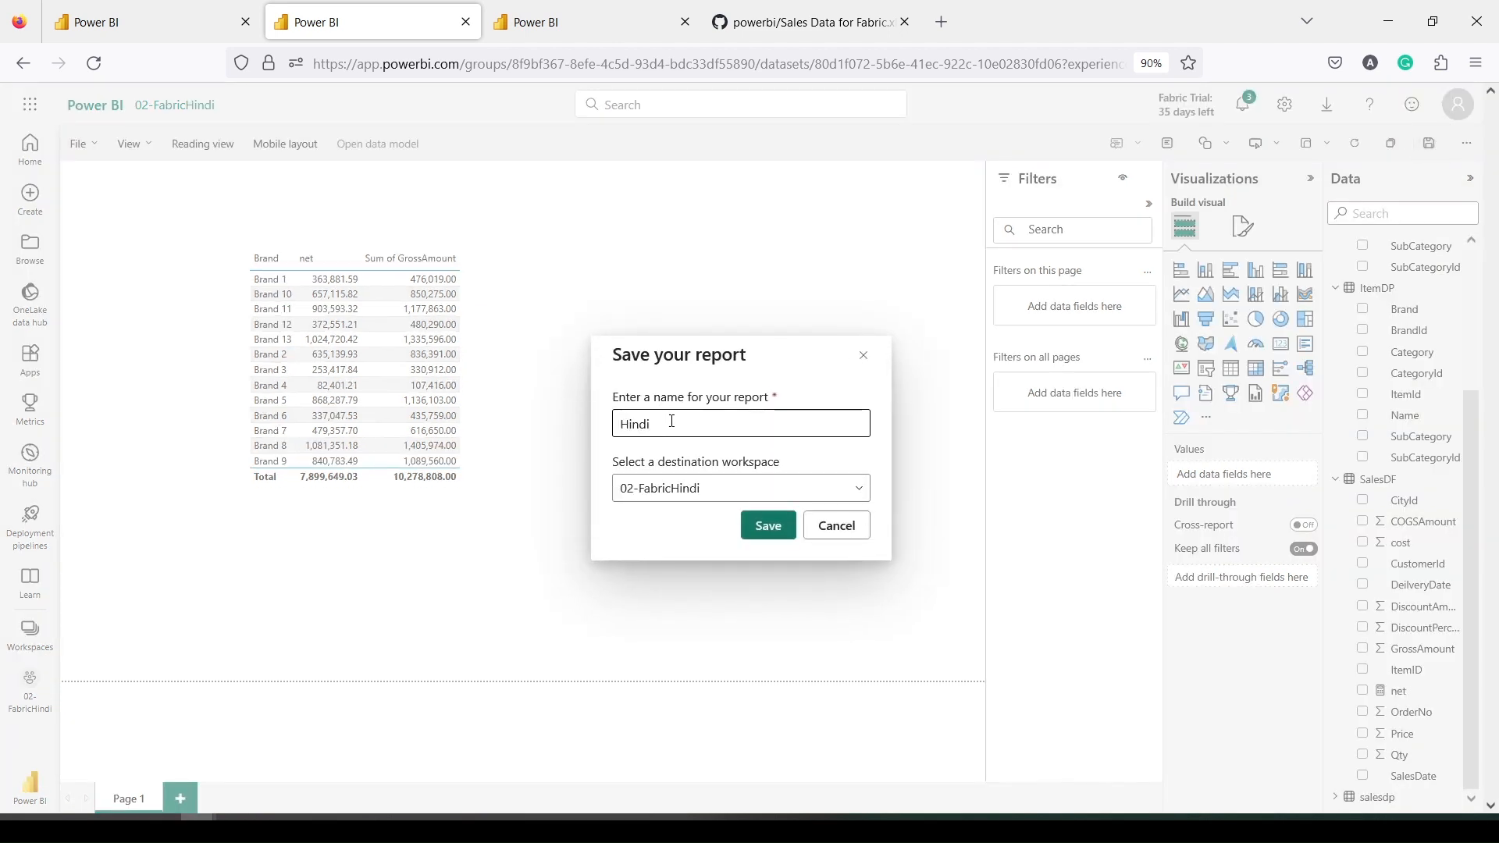
{"action": "type", "text": "ake 02"}
{"action": "left_click", "coordinate": [774, 527]}
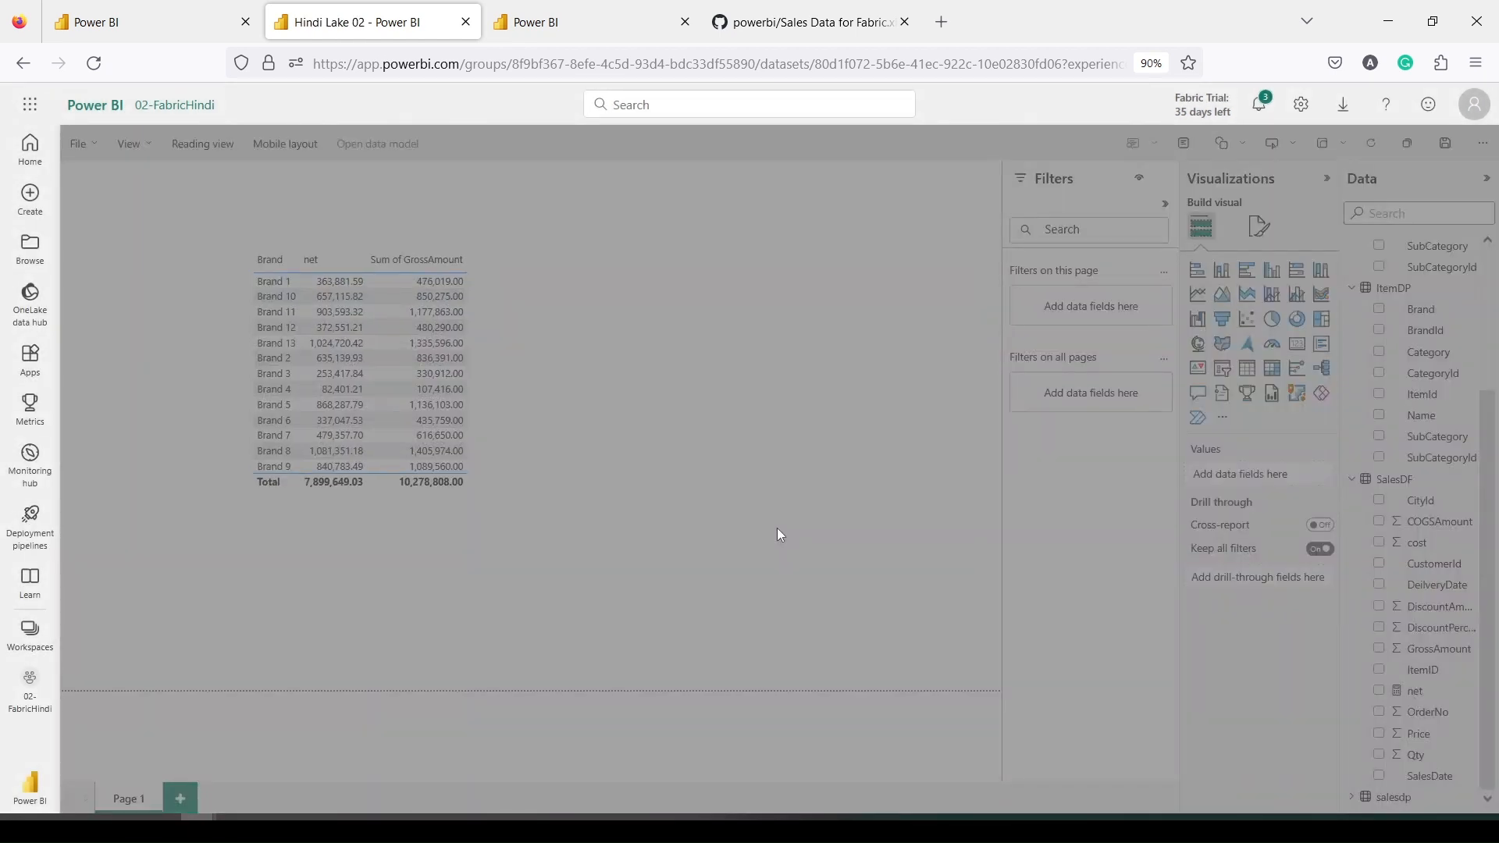